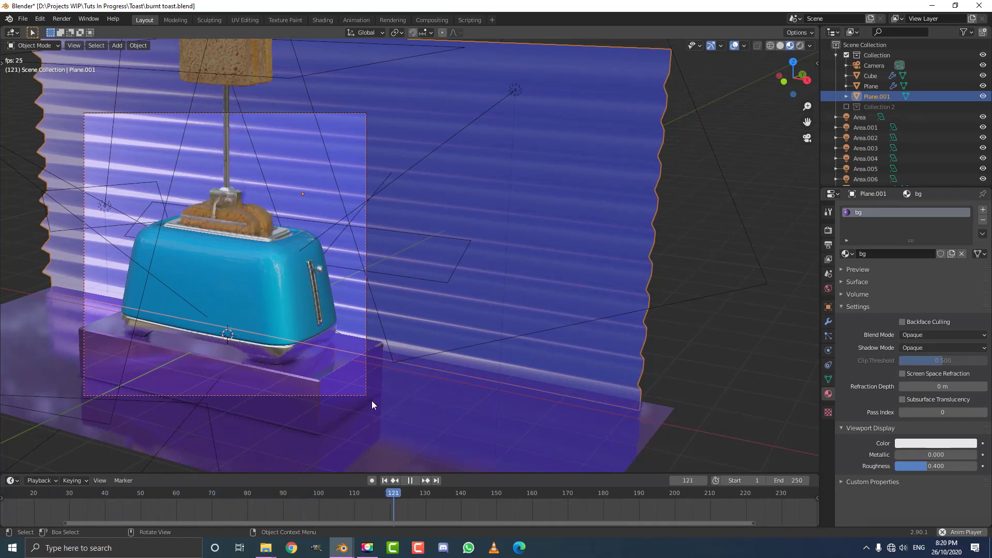
Switch to the Part3 toaster scene and inspect it through the camera in Material Preview shading
mouse_move(343, 553)
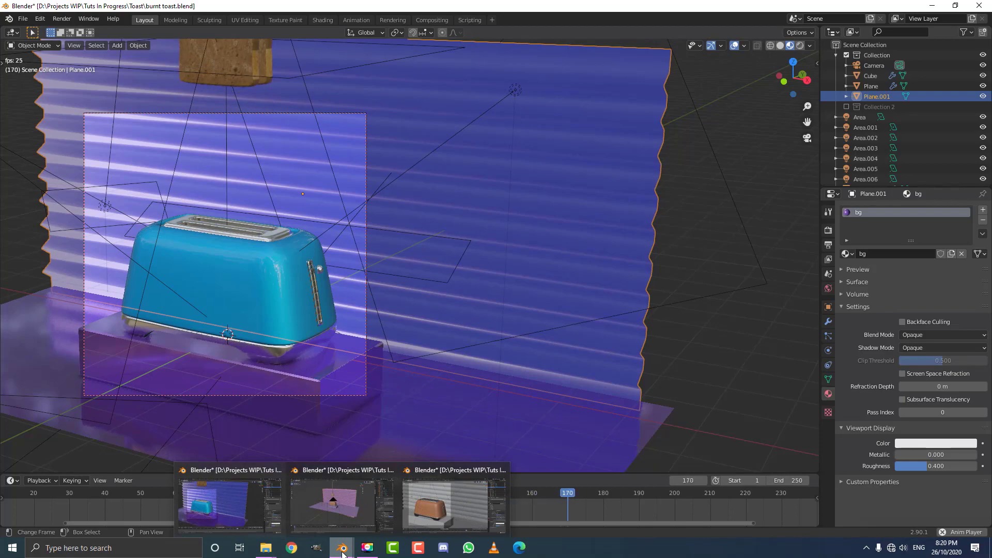
left_click(336, 496)
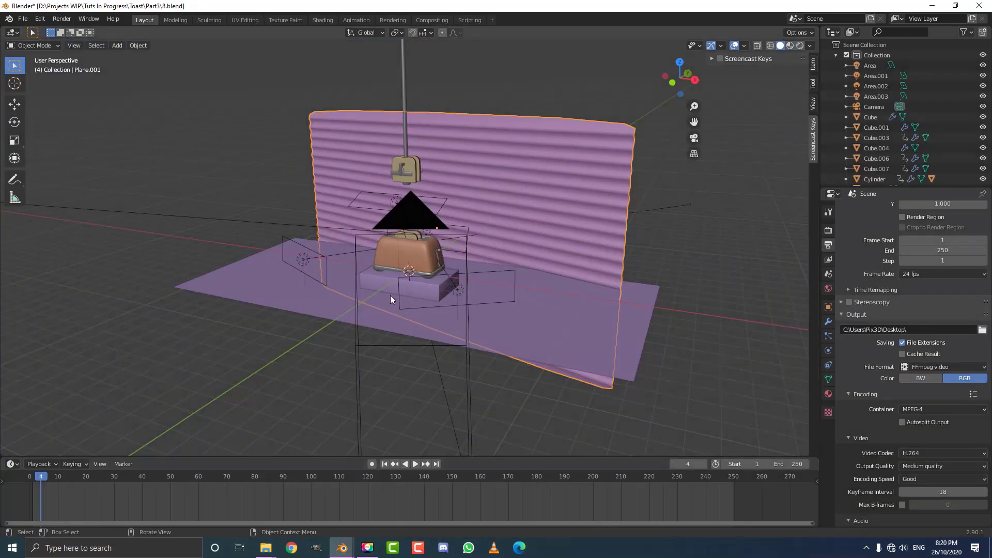
key("KP_0")
key("z")
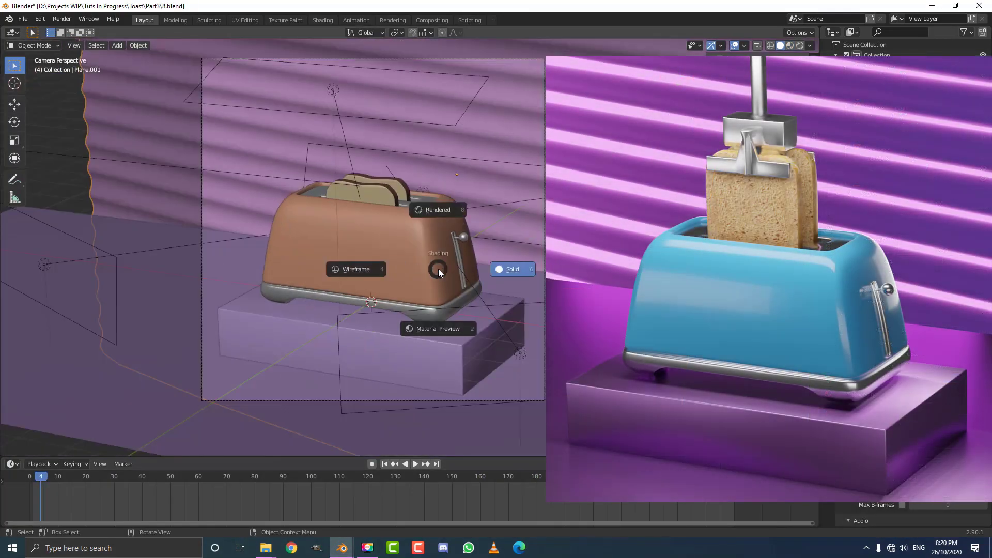
left_click(431, 326)
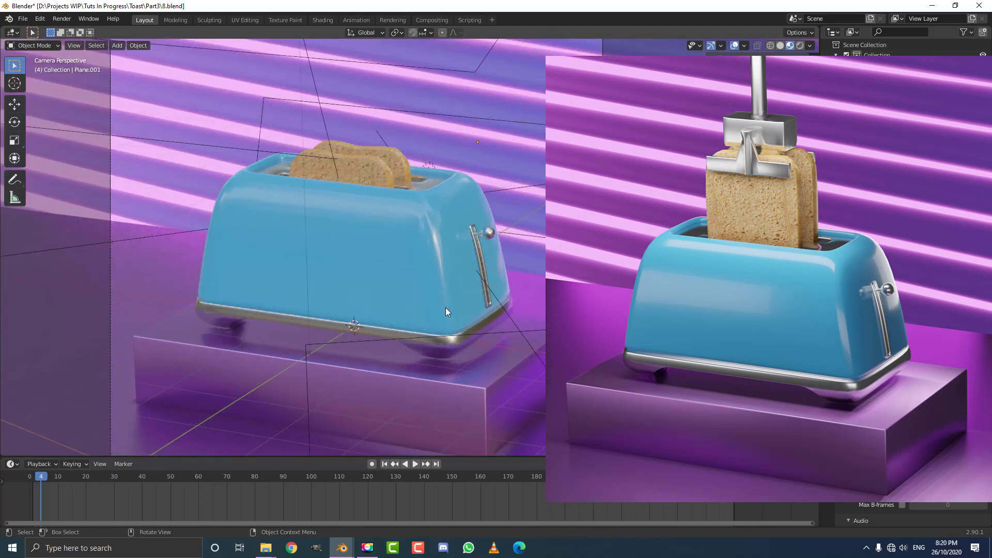
scroll(389, 304, "down", 3)
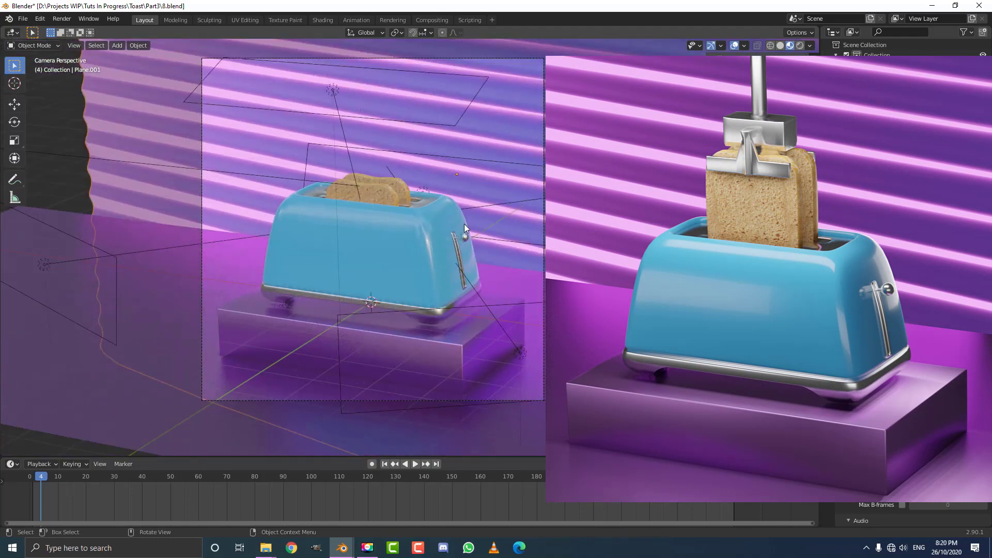
key("space")
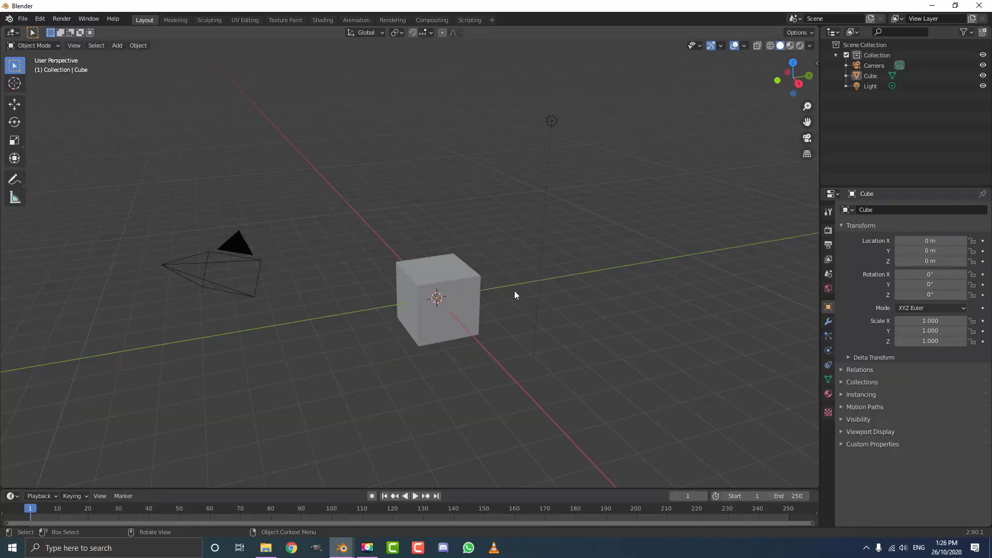
Enter Edit Mode on the default cube and scale its mesh by 2 along the X axis
scroll(513, 290, "up", 1)
middle_click_drag(513, 290, 392, 284)
left_click(475, 282)
key("Tab")
scroll(390, 283, "up", 1)
key("g")
right_click(445, 219)
middle_click_drag(435, 233, 457, 237)
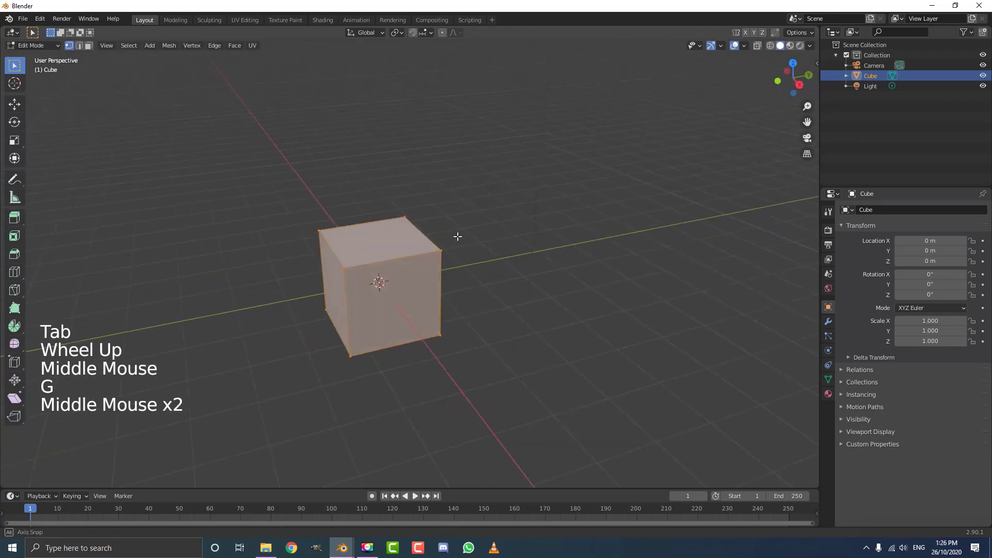
type("sx")
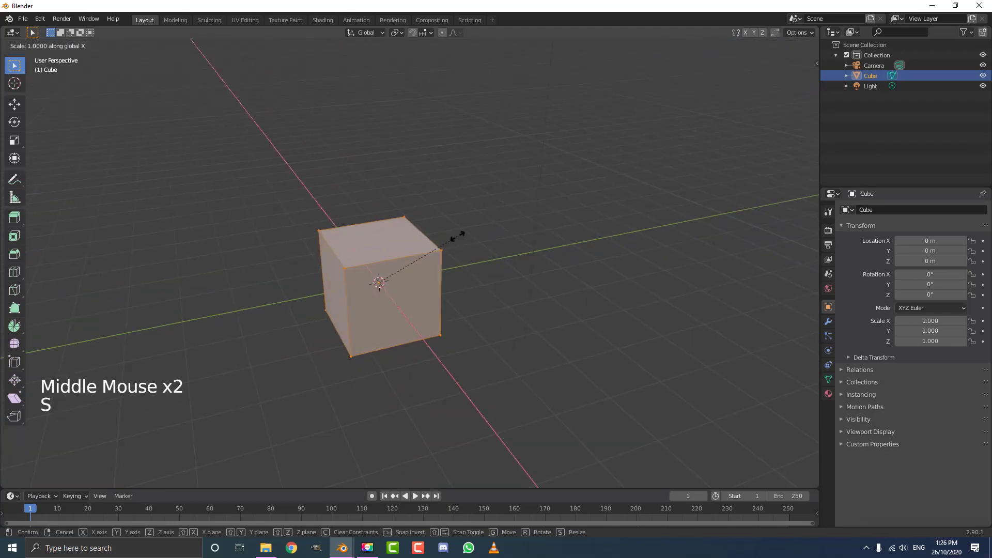
type("2")
key("Return")
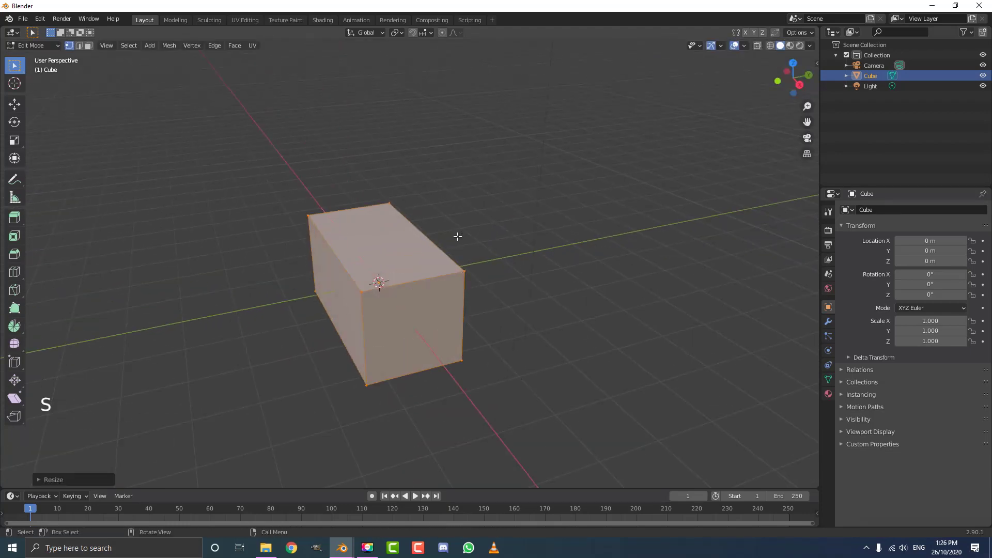
In face select mode, scale down the box's top face so the sides taper inward toward the top
middle_click_drag(456, 245, 417, 271)
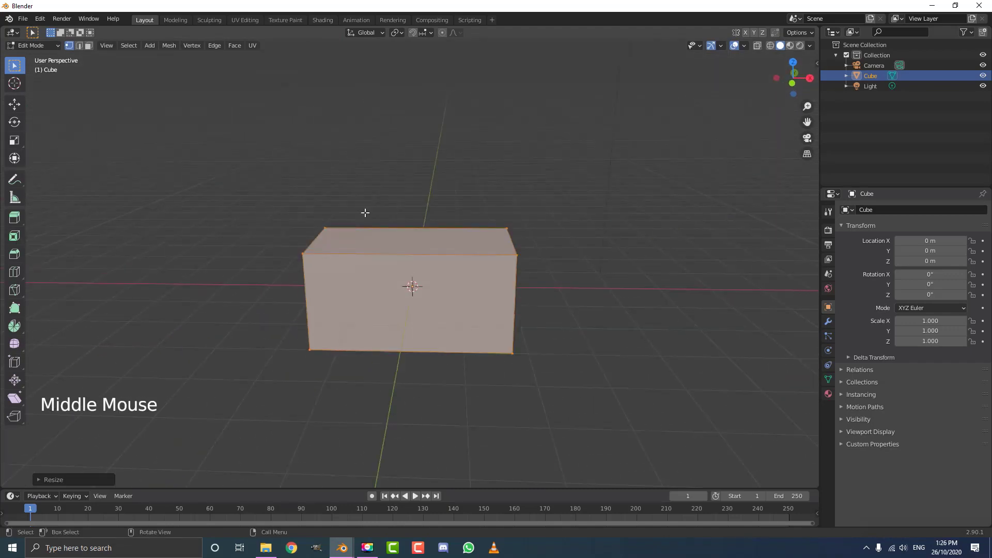
middle_click_drag(364, 212, 420, 250)
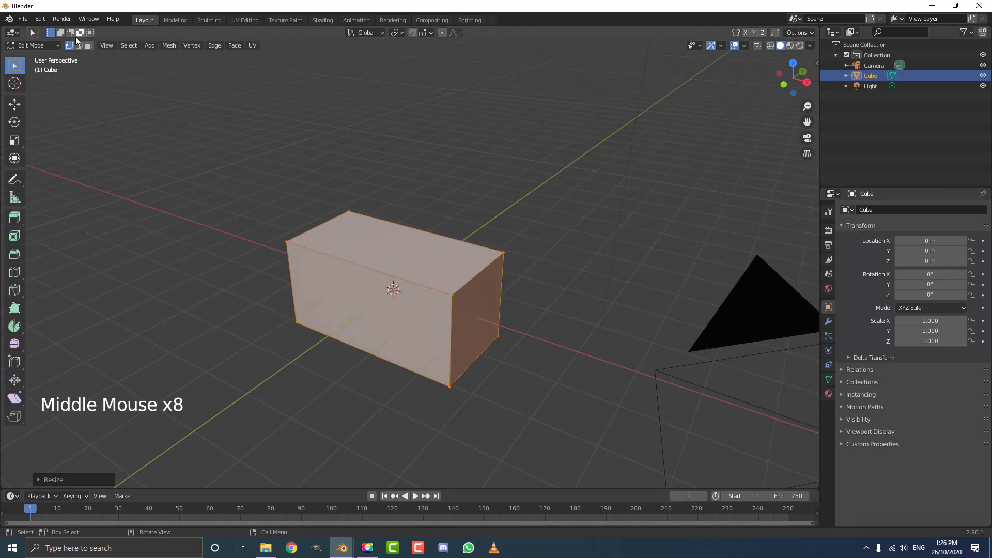
left_click(88, 48)
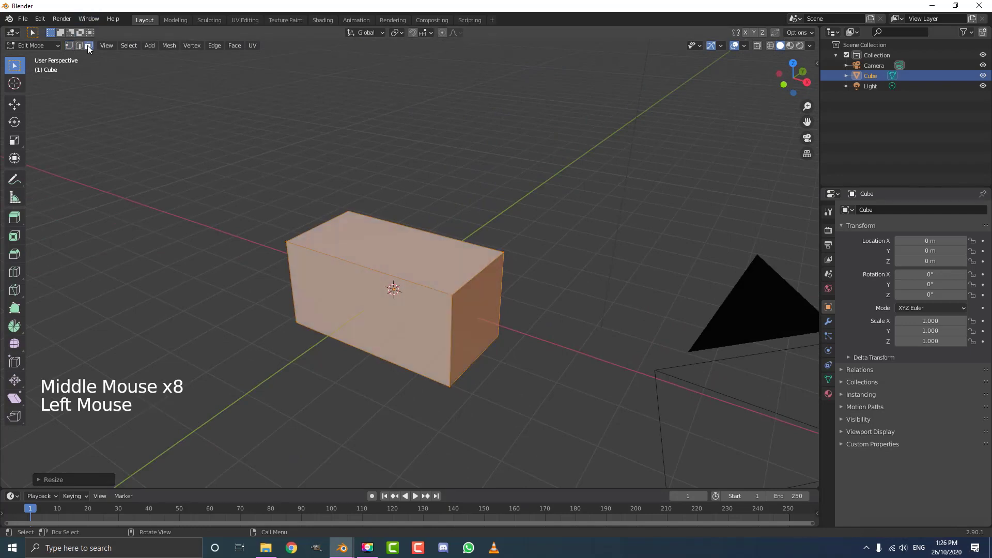
left_click(426, 251)
middle_click_drag(536, 290, 559, 324)
key("s")
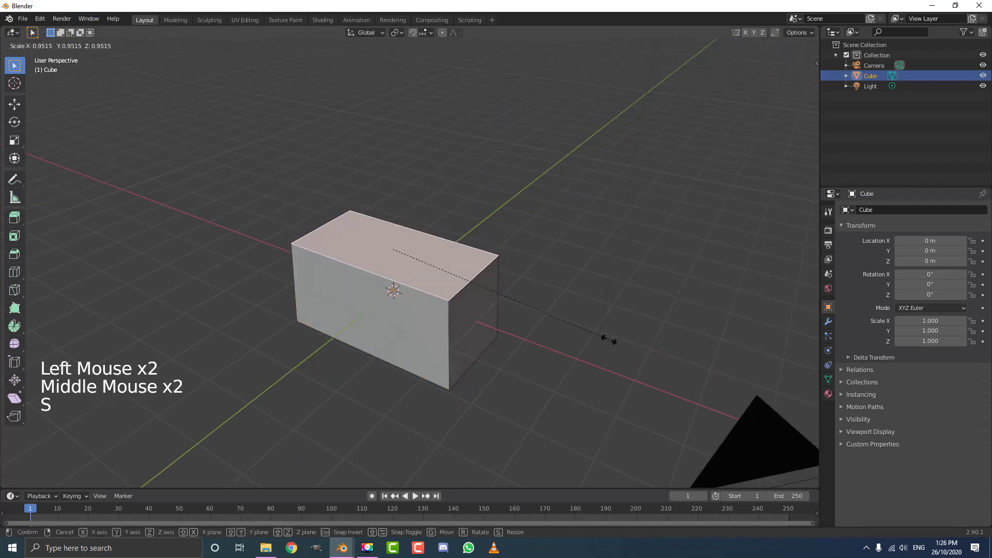
left_click(579, 324)
Add a Subdivision Surface modifier to the tapered box
middle_click_drag(537, 294, 579, 266)
left_click(828, 322)
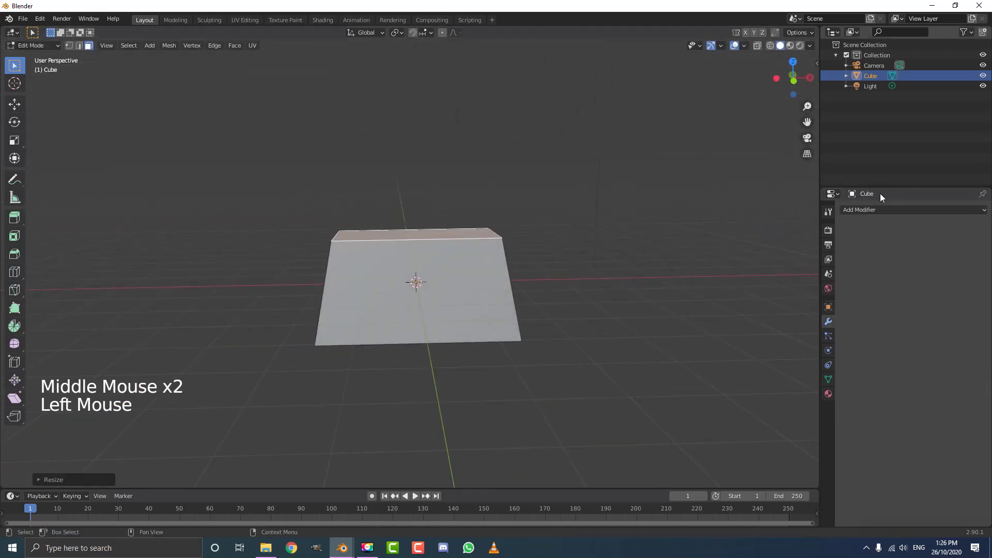
left_click(873, 209)
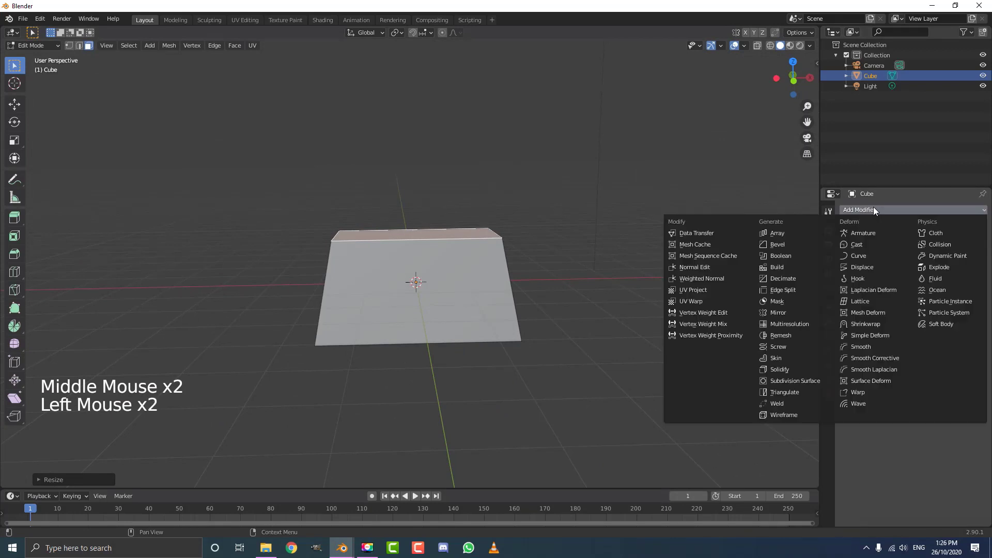
left_click(816, 381)
Inset the top face of the box to leave a narrow border around it
middle_click_drag(675, 300, 571, 212)
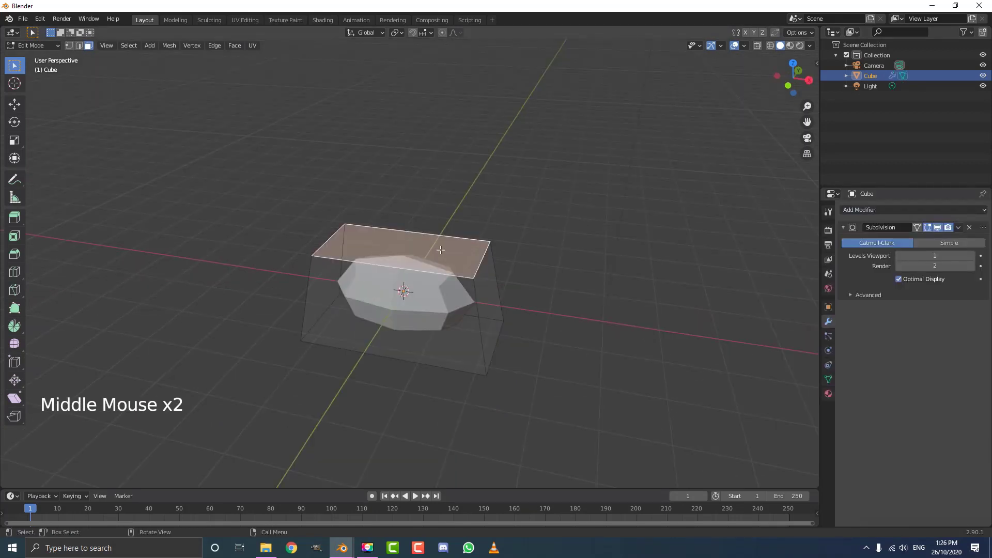
scroll(440, 250, "up", 1)
middle_click_drag(450, 289, 450, 293)
scroll(450, 293, "up", 1)
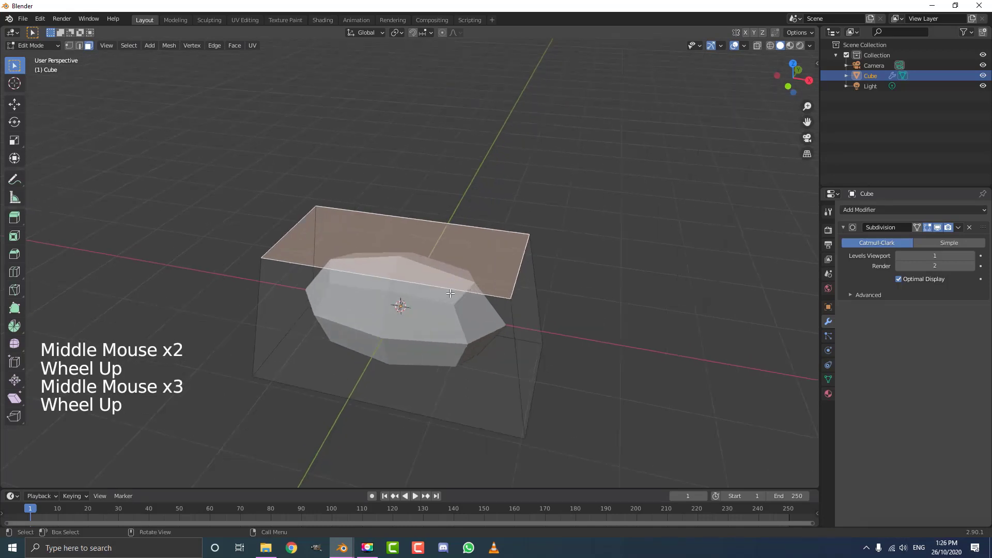
key("i")
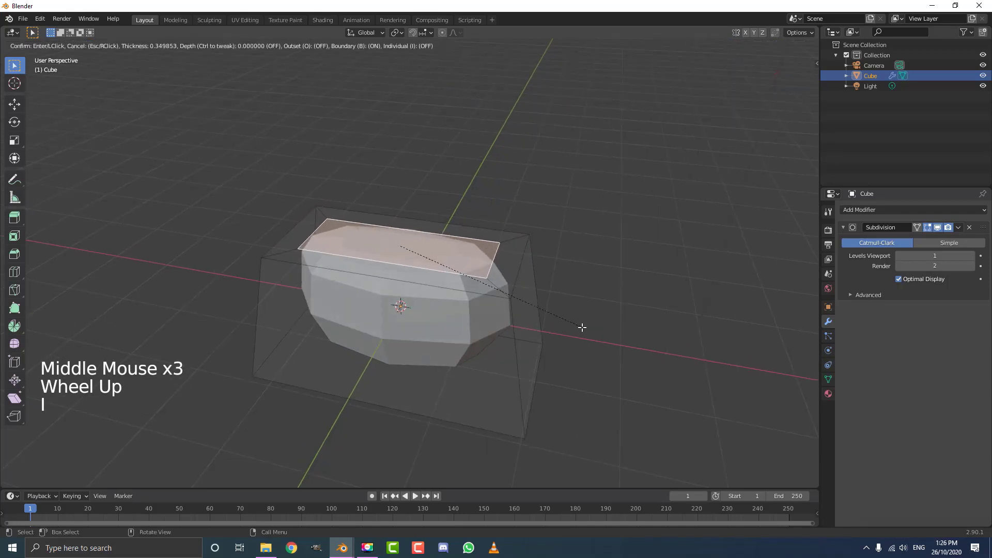
left_click(585, 333)
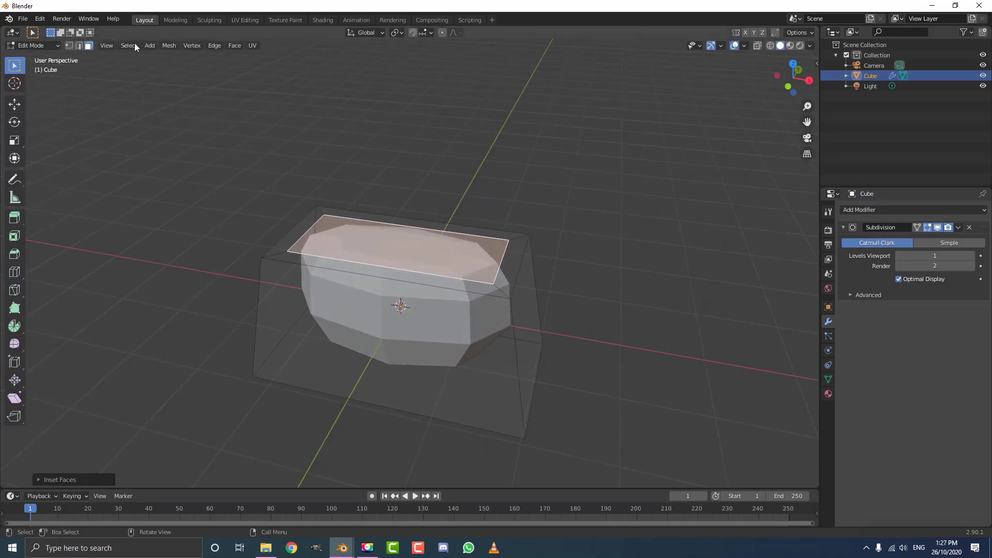
Select the outer edge loop around the top of the box and move it down about 0.19 m along Z
left_click(79, 46)
key("alt+a")
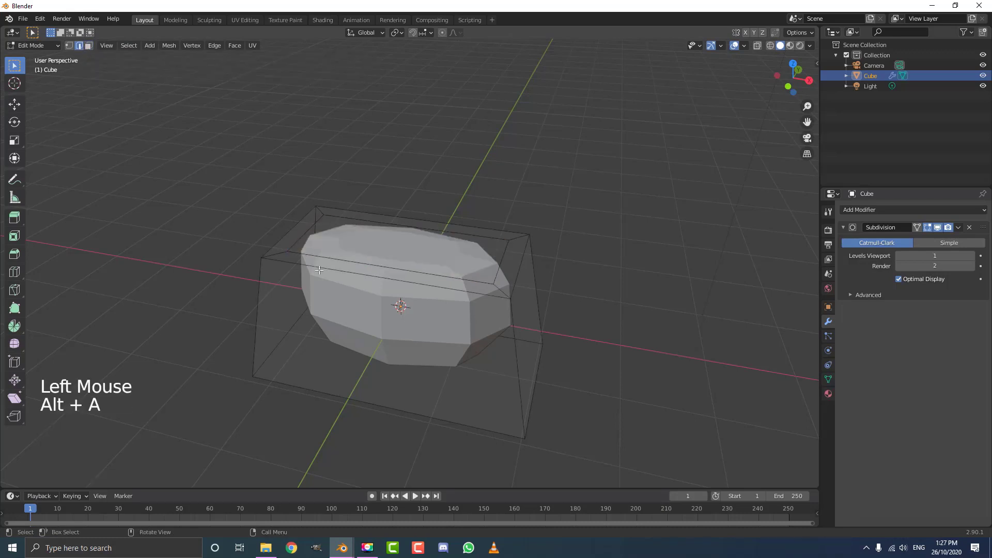
left_click(289, 265, "alt+shift")
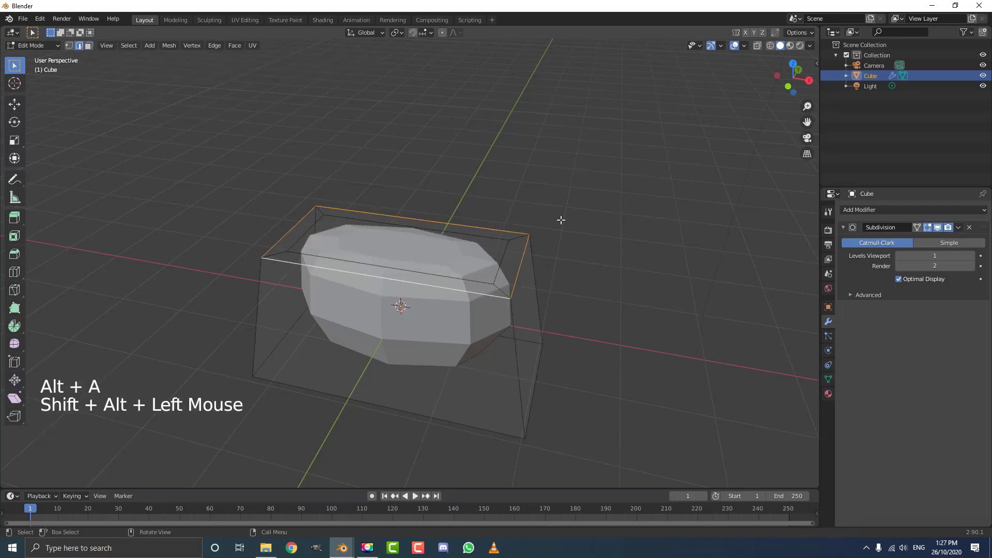
key("g")
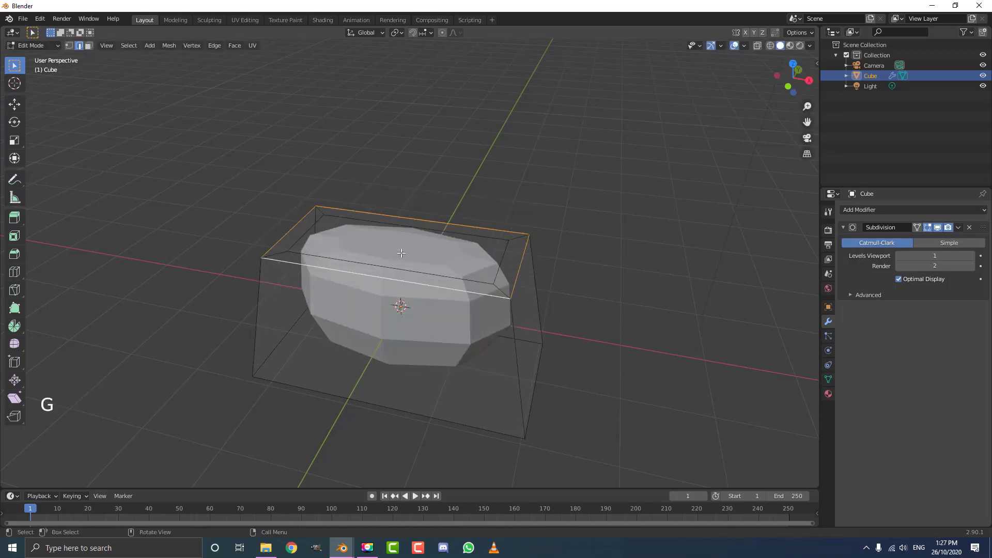
key("g")
key("z")
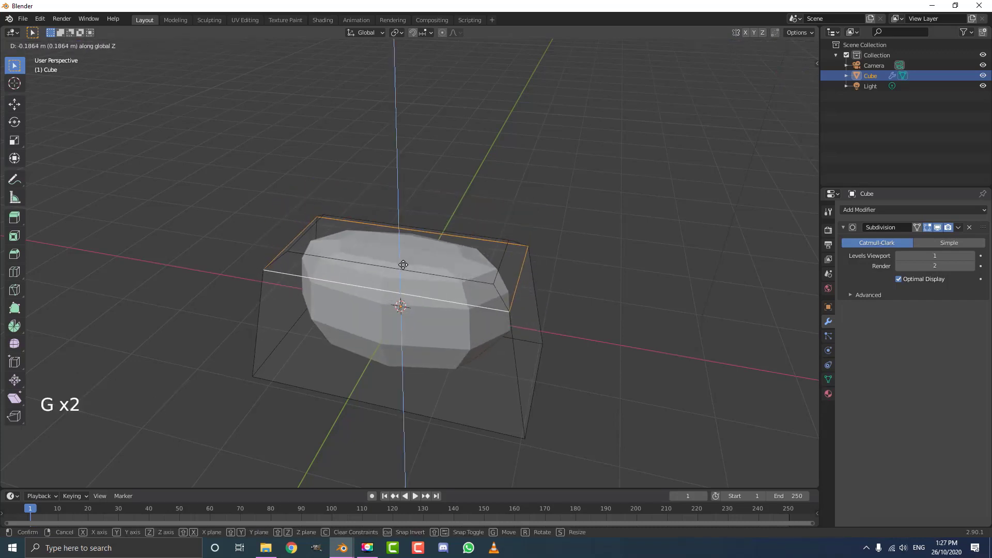
left_click(403, 265)
Add a centred loop cut around the middle of the body, dividing its length into two halves
middle_click_drag(421, 328, 392, 218)
scroll(425, 270, "up", 2)
key("alt+a")
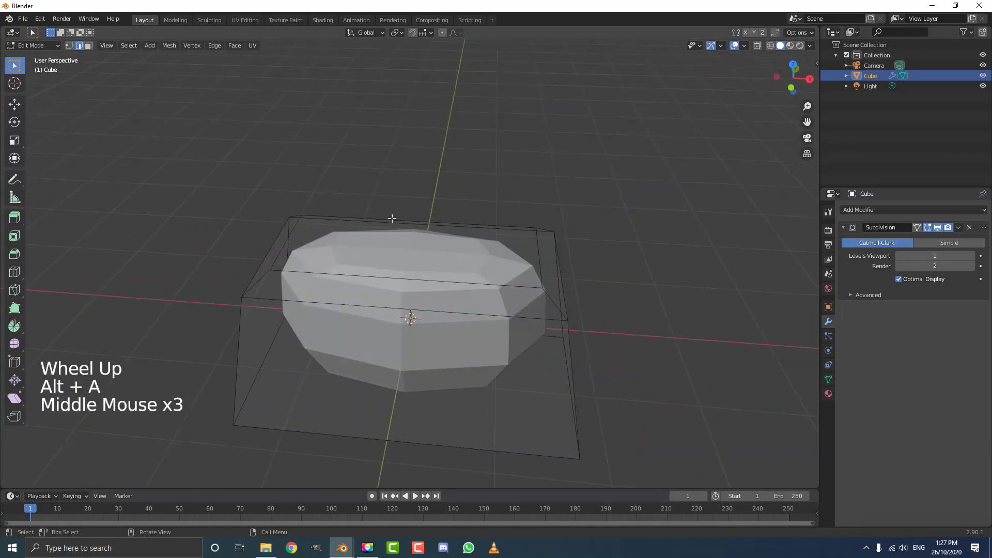
key("ctrl")
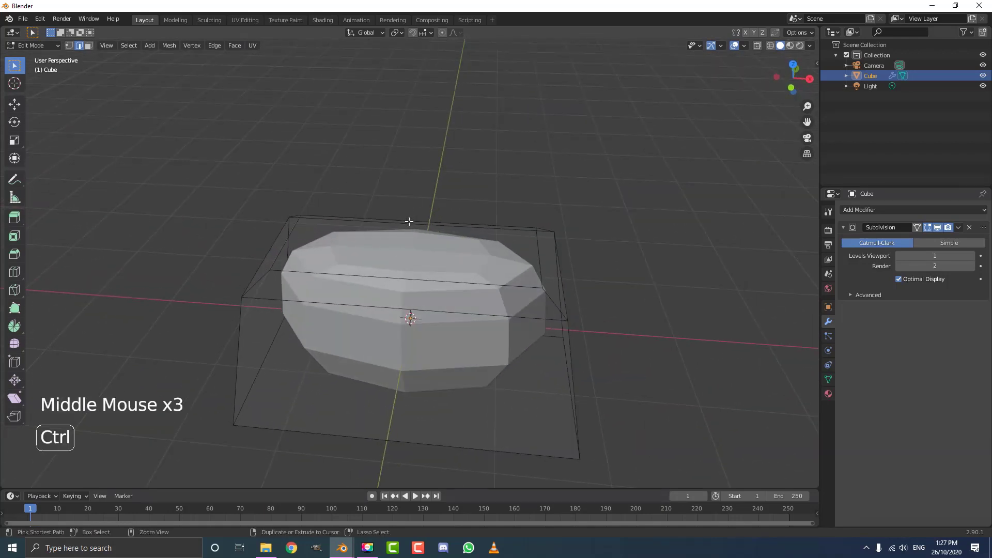
key("ctrl+r")
left_click(411, 317)
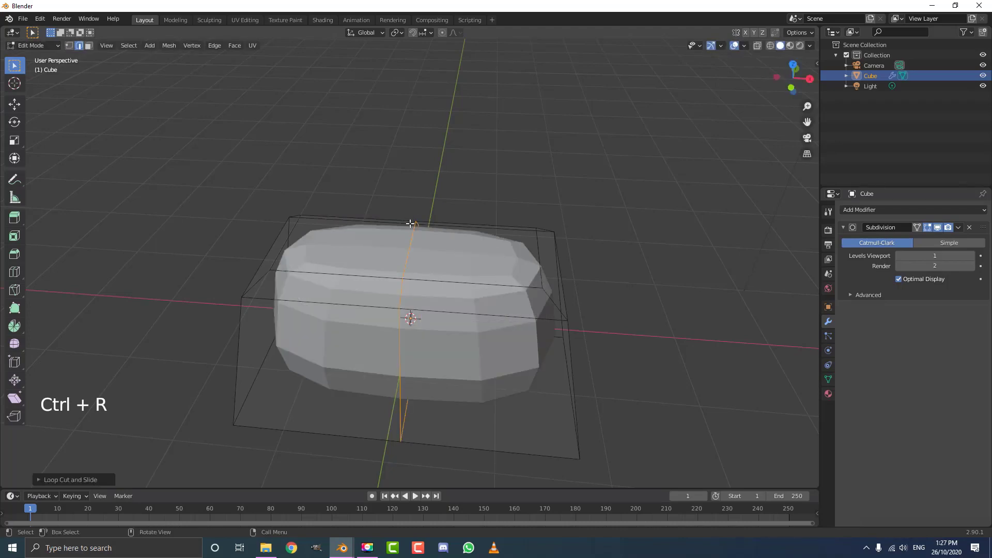
In wireframe shading, select the vertices on the negative X side of the body and delete them
middle_click_drag(411, 317, 365, 264)
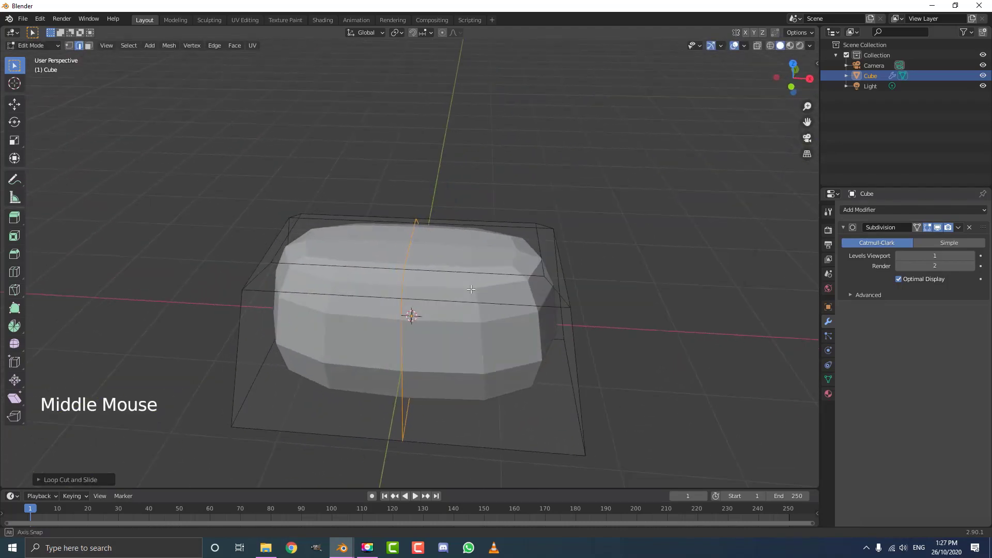
scroll(365, 264, "down", 2)
scroll(368, 264, "up", 1)
key("z")
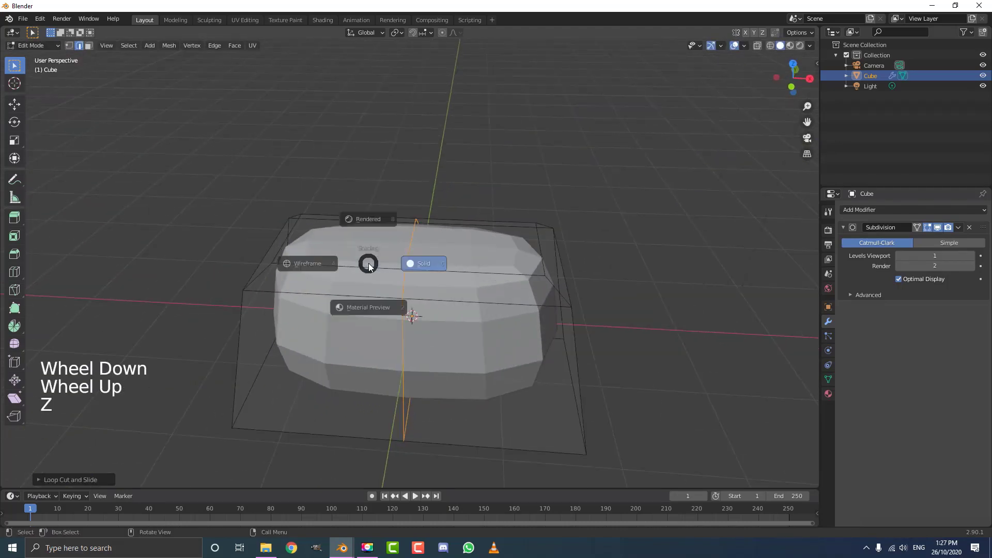
left_click(299, 261)
scroll(297, 264, "down", 3)
key("alt+a")
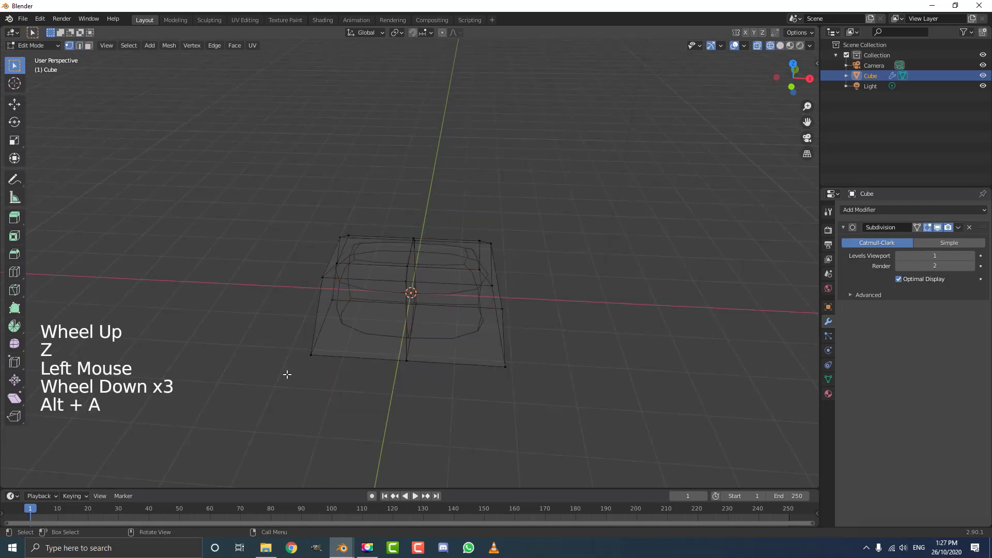
key("b")
left_click_drag(235, 454, 365, 185)
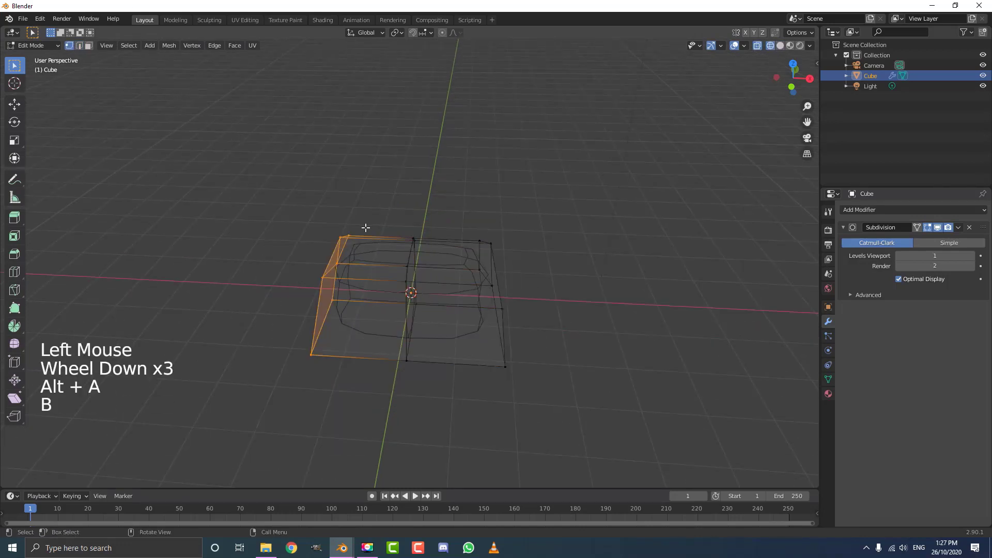
key("KP_1")
scroll(377, 240, "up", 3)
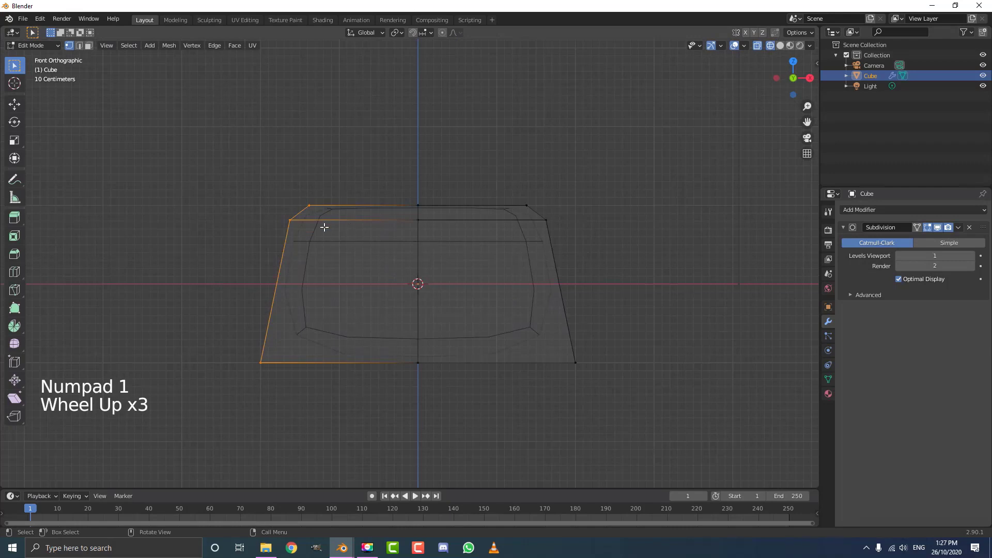
key("x")
left_click(284, 223)
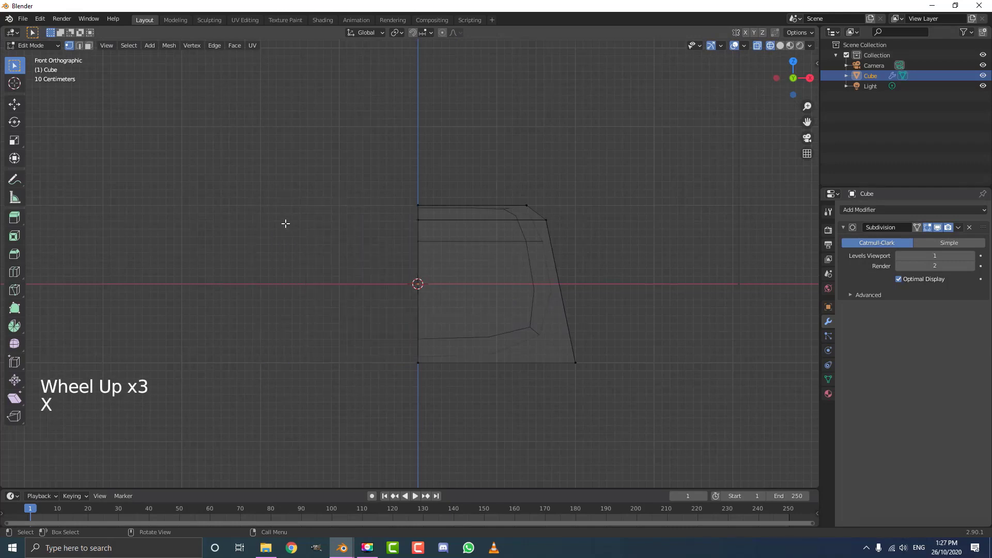
Add a Mirror modifier on the X axis and place it above the Subdivision modifier in the stack
left_click(873, 210)
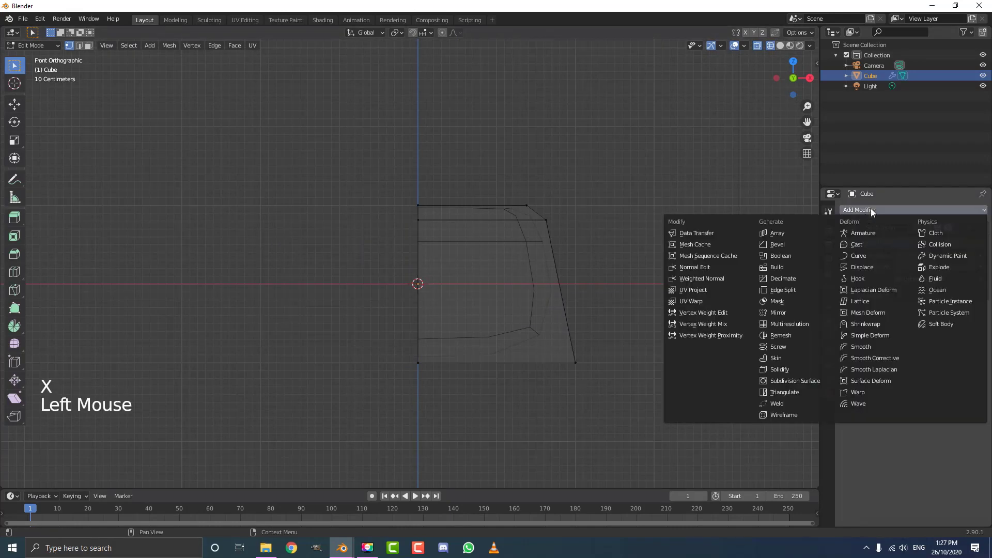
left_click(780, 312)
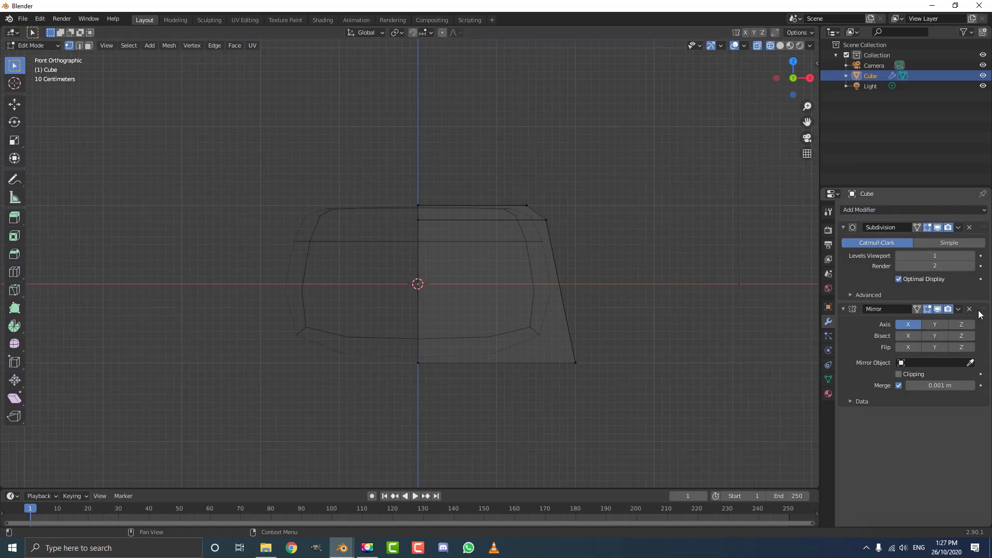
left_click_drag(980, 314, 979, 211)
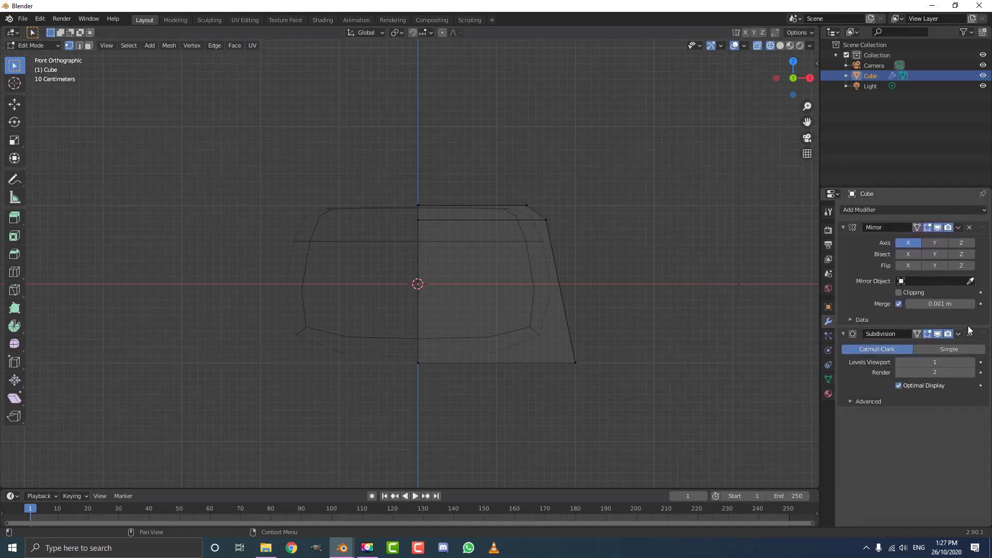
Turn on Clipping in the Mirror modifier and display the body in solid shading
left_click(900, 292)
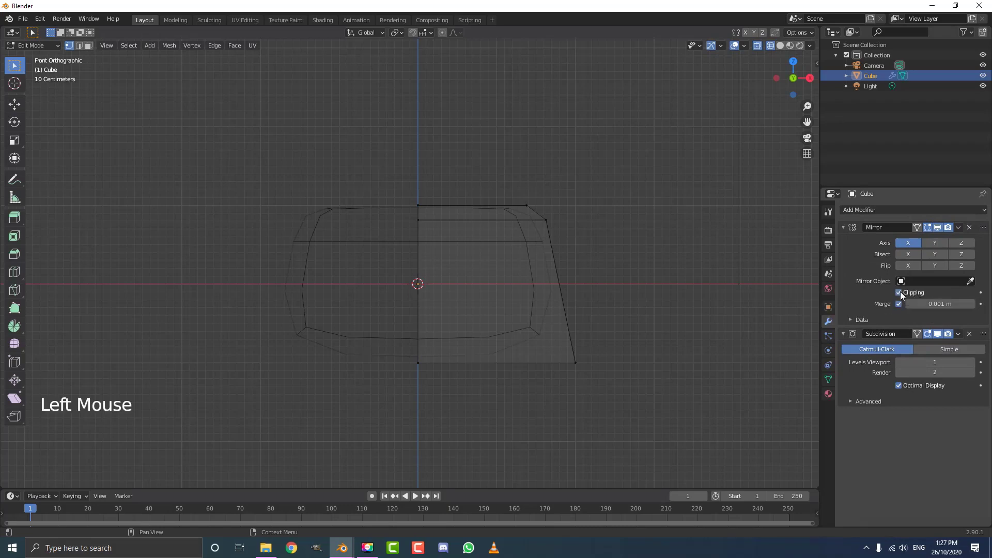
middle_click_drag(521, 250, 496, 289)
scroll(496, 290, "down", 3)
key("a")
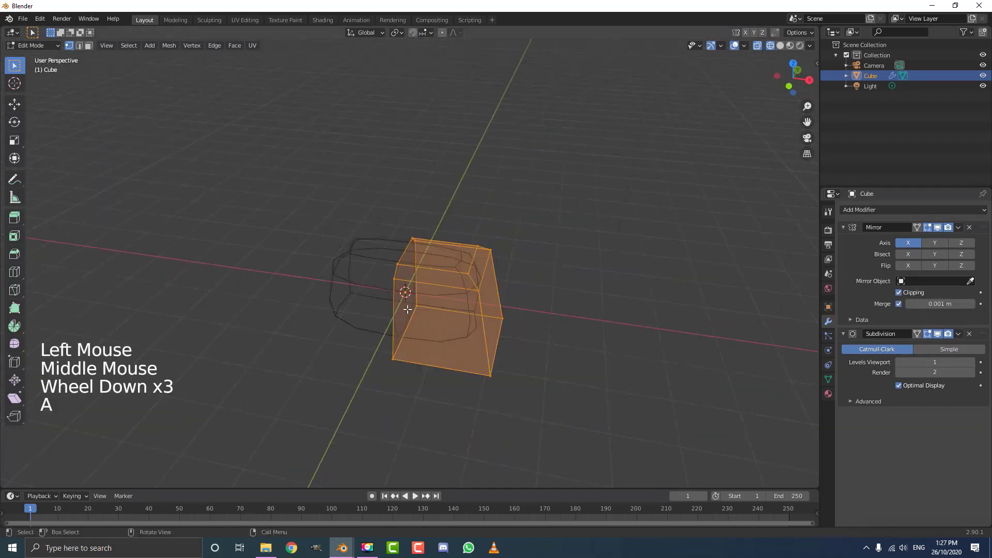
key("g")
key("z")
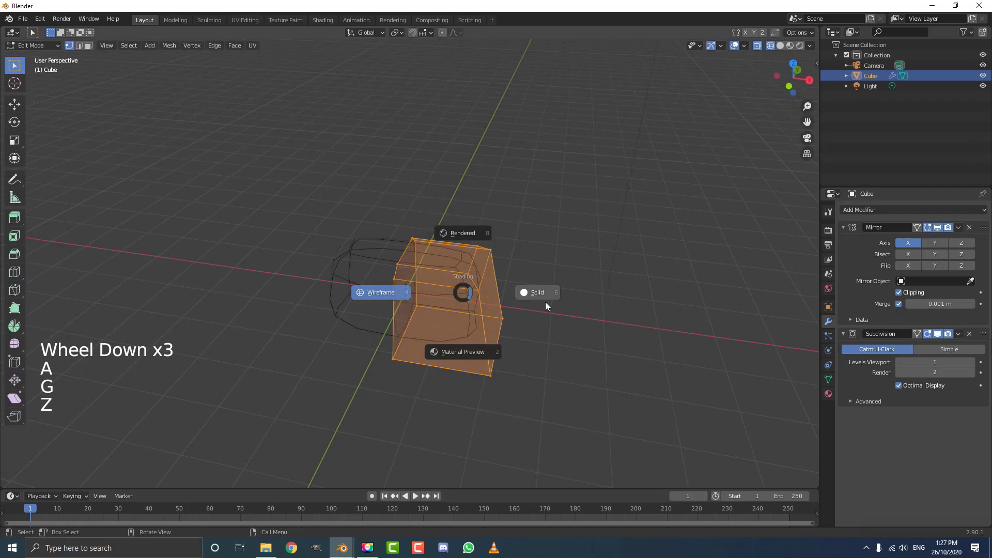
middle_click_drag(545, 305, 553, 297)
key("g")
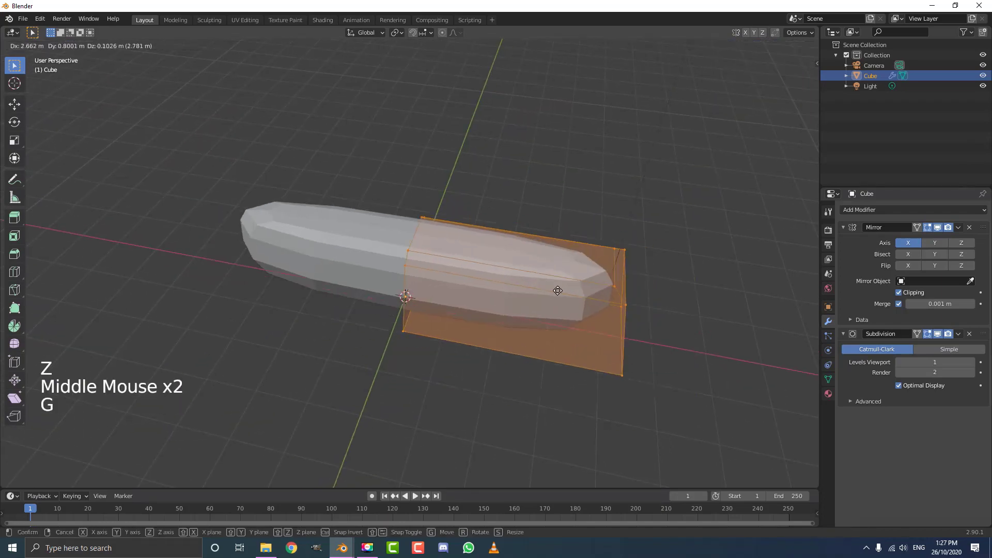
right_click(413, 250)
middle_click_drag(470, 294, 203, 164)
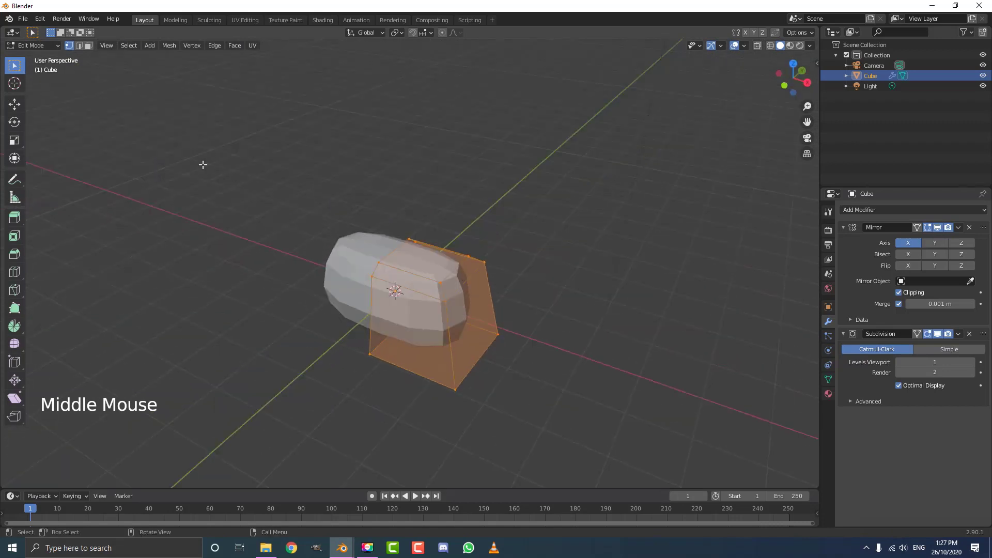
Extrude the body's bottom face slightly downward and scale it inward
left_click(89, 45)
middle_click_drag(449, 201, 432, 221)
left_click(448, 301)
middle_click_drag(448, 301, 471, 276, "shift")
key("e")
left_click(443, 279)
scroll(443, 279, "up", 1)
scroll(472, 276, "up", 1)
key("s")
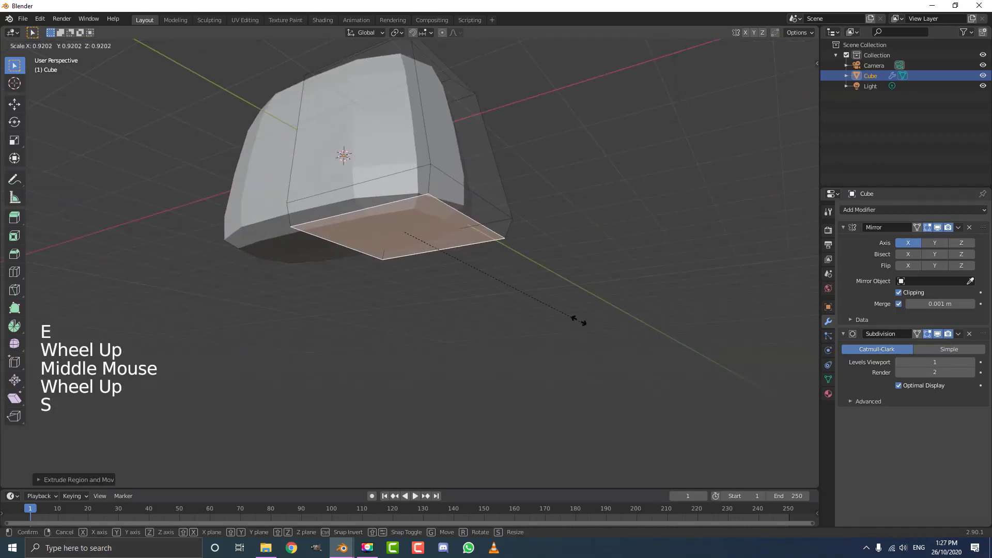
left_click(499, 279)
Grow the selection to include the sloped base faces and raise them about 0.24 m along Z
middle_click_drag(499, 279, 494, 308)
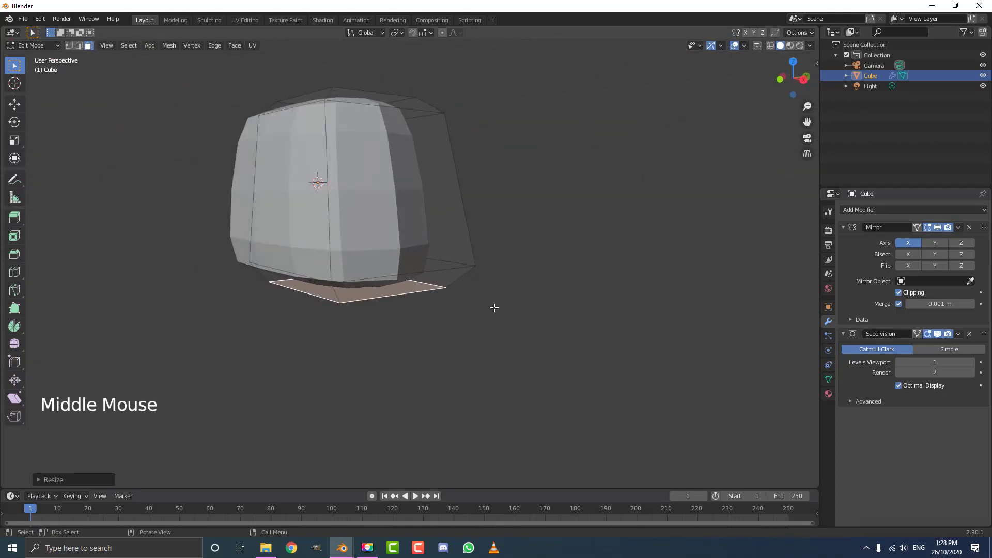
key("ctrl+KP_Add")
key("KP_1")
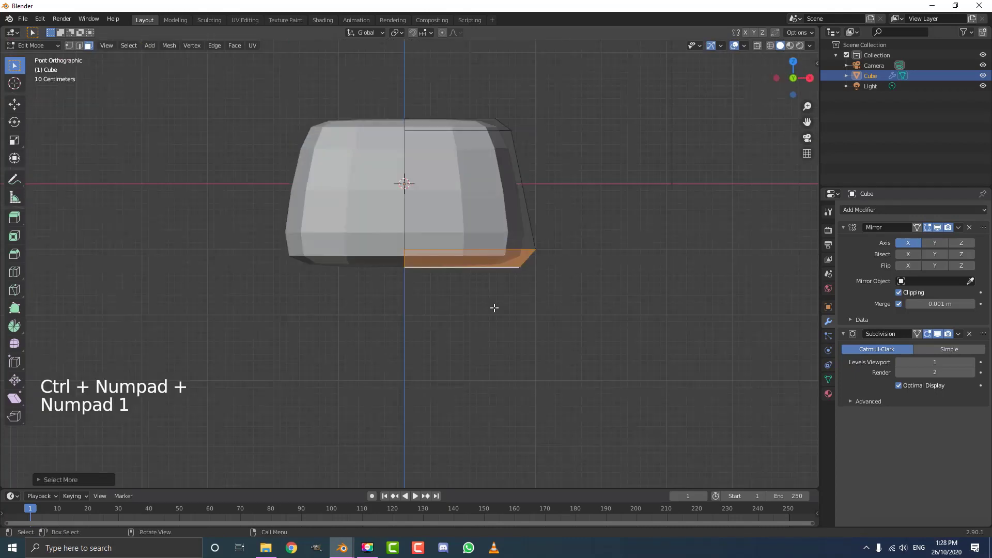
middle_click_drag(438, 294, 392, 330, "shift")
key("g")
key("z")
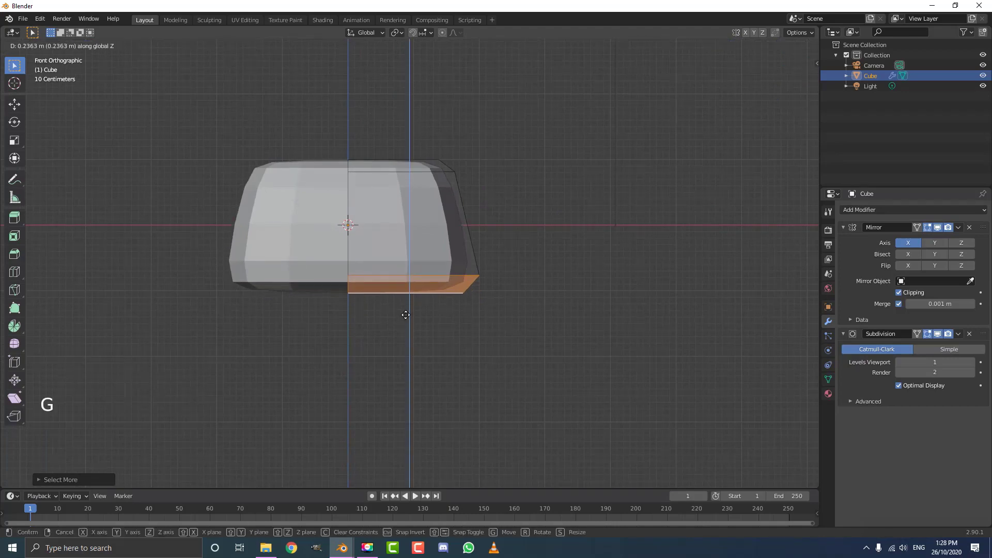
left_click(406, 315)
middle_click_drag(406, 315, 428, 263)
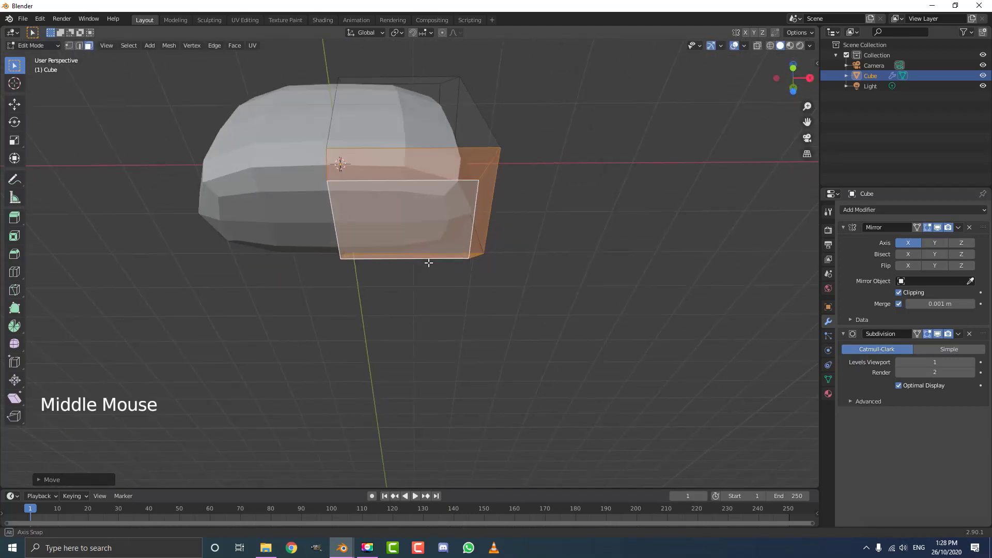
Add a vertical loop cut across the half body and slide it outward towards the end, to a factor of about 0.67
left_click(79, 46)
key("alt+a")
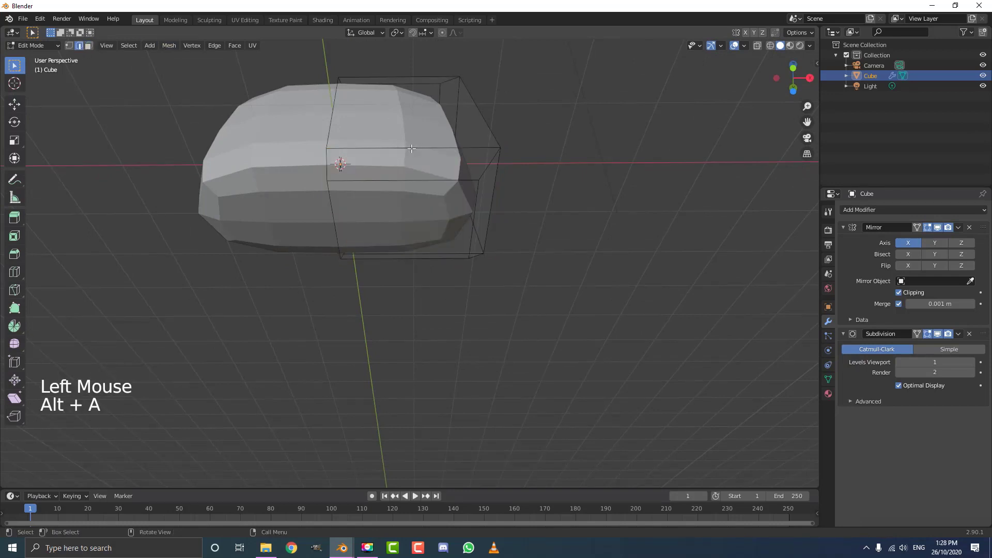
key("ctrl+r")
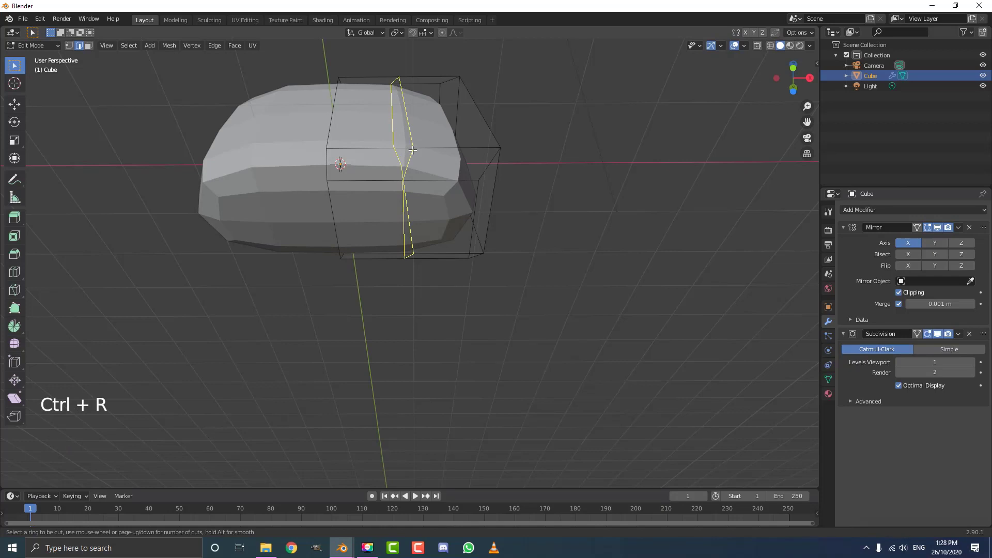
left_click(412, 151)
right_click(412, 150)
key("g")
key("g")
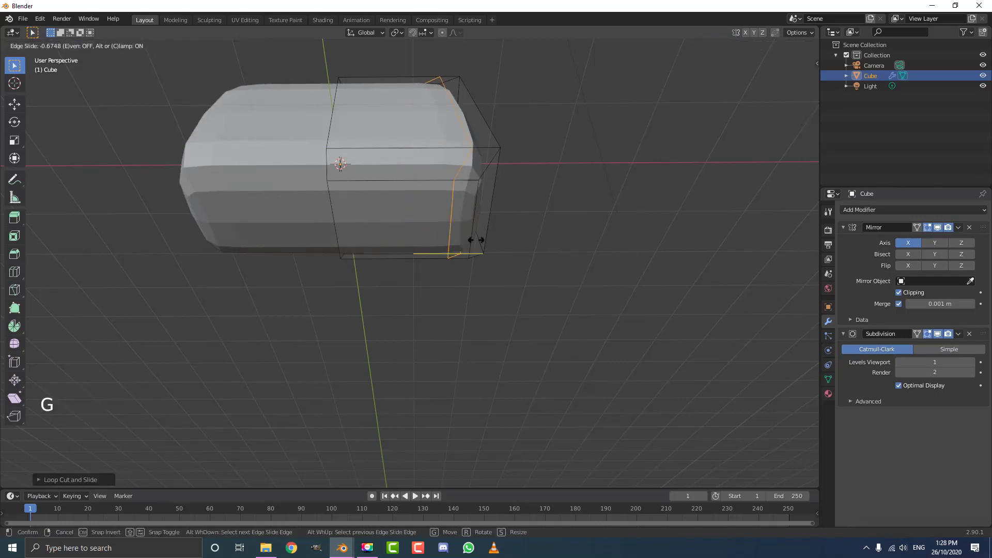
left_click(475, 240)
Add a centred loop cut running lengthwise over the body and around its end
middle_click_drag(437, 180, 309, 184)
scroll(308, 184, "up", 1, "alt")
key("alt+a")
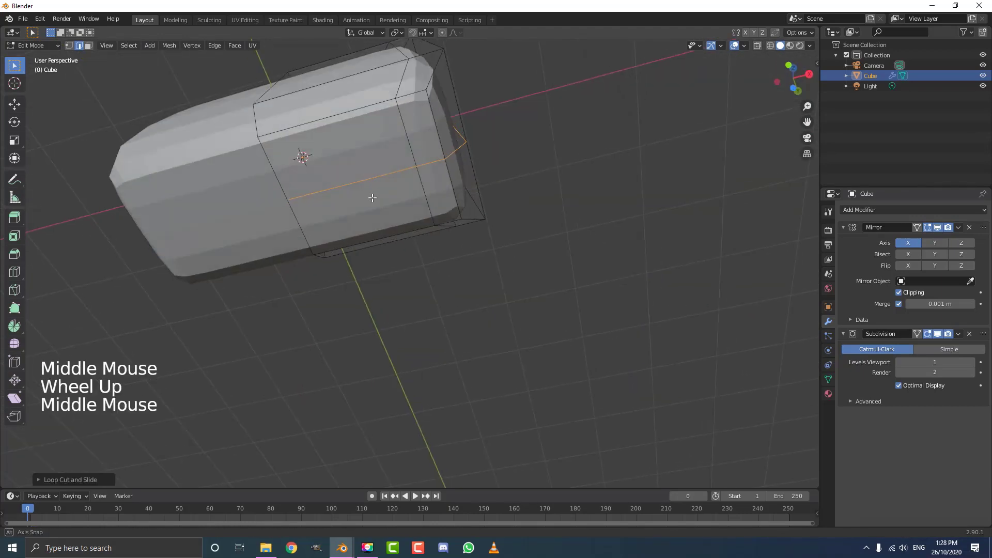
middle_click_drag(372, 197, 280, 197)
middle_click_drag(310, 376, 359, 310)
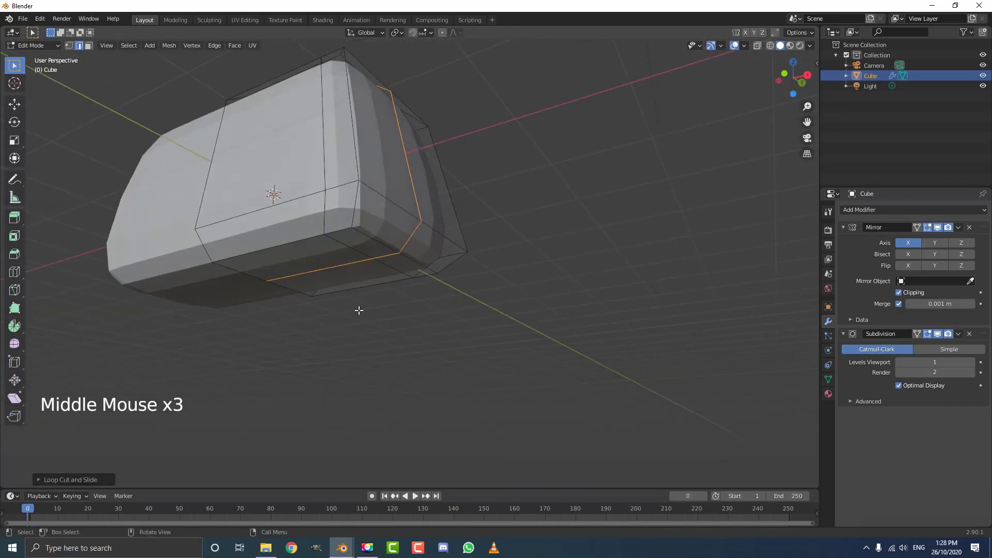
Select the underside's lengthwise middle vertices and its mirror-seam corner vertices, and raise them along Z to hollow the base
left_click(69, 46)
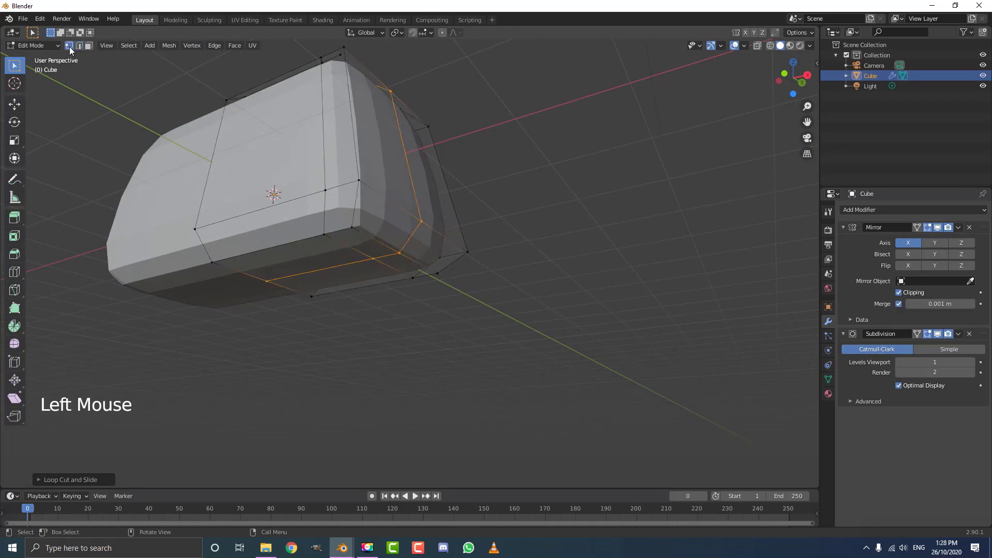
middle_click_drag(289, 222, 301, 243)
left_click(301, 243)
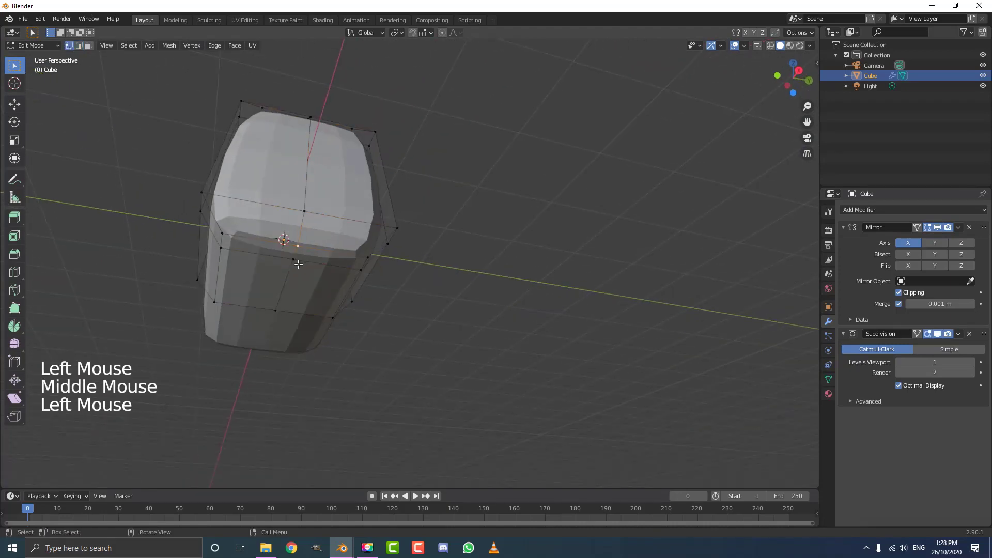
left_click(294, 260, "shift")
middle_click_drag(274, 309, 334, 317)
left_click(258, 279, "shift")
middle_click_drag(255, 272, 349, 321)
left_click(343, 318, "shift")
middle_click_drag(459, 335, 425, 341)
key("g")
key("z")
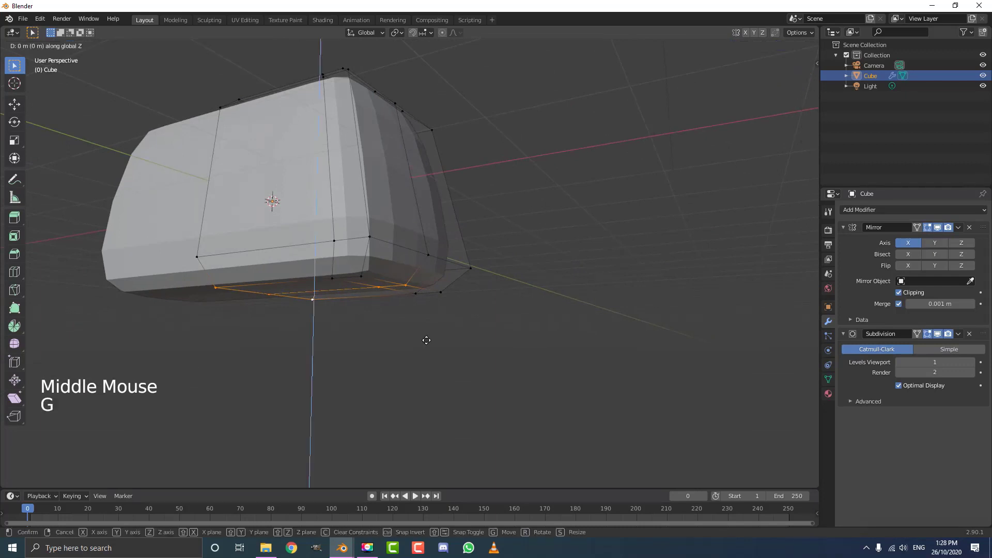
left_click(434, 314)
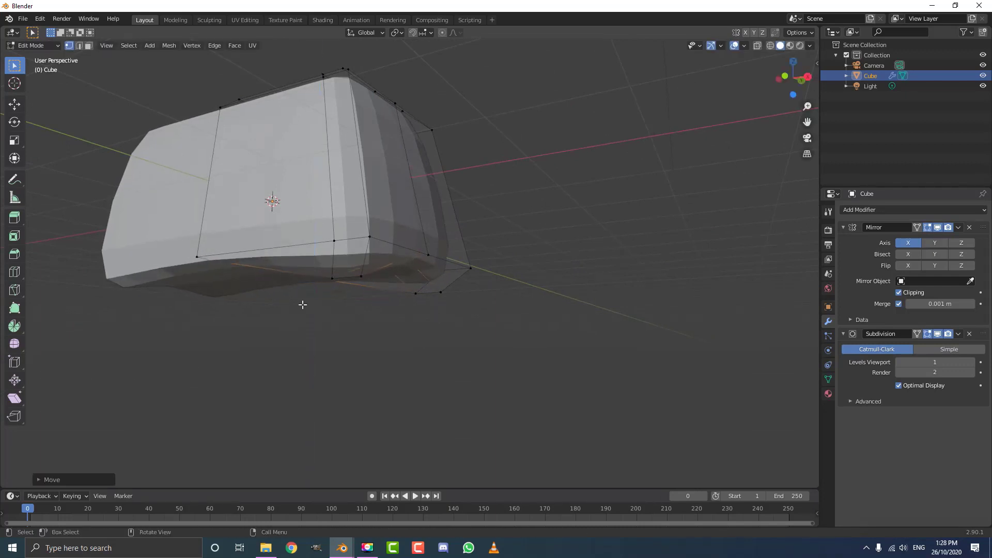
Select the two underside corner vertices at the mirror seam and lower them about 0.06 m along Z
middle_click_drag(303, 303, 275, 260)
left_click(219, 234)
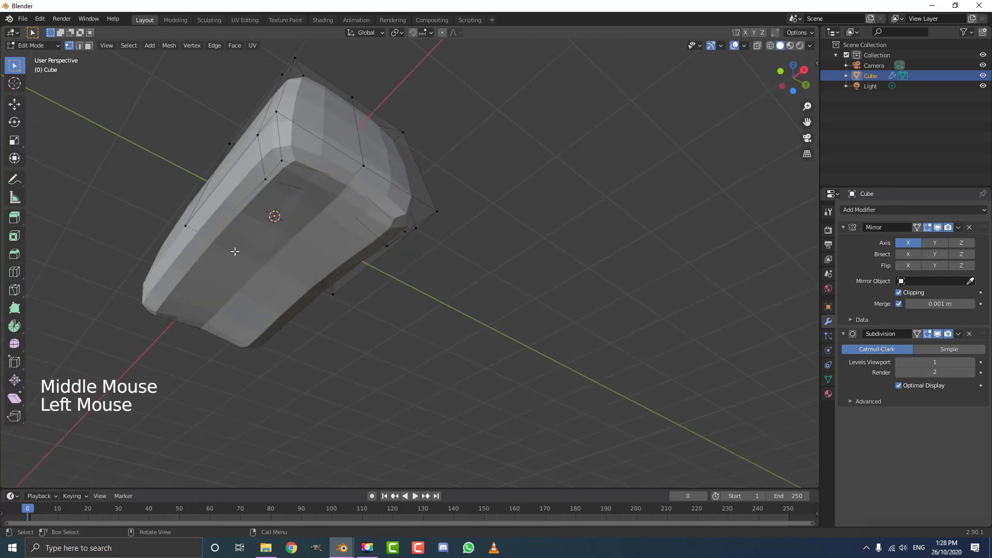
left_click(303, 282, "shift")
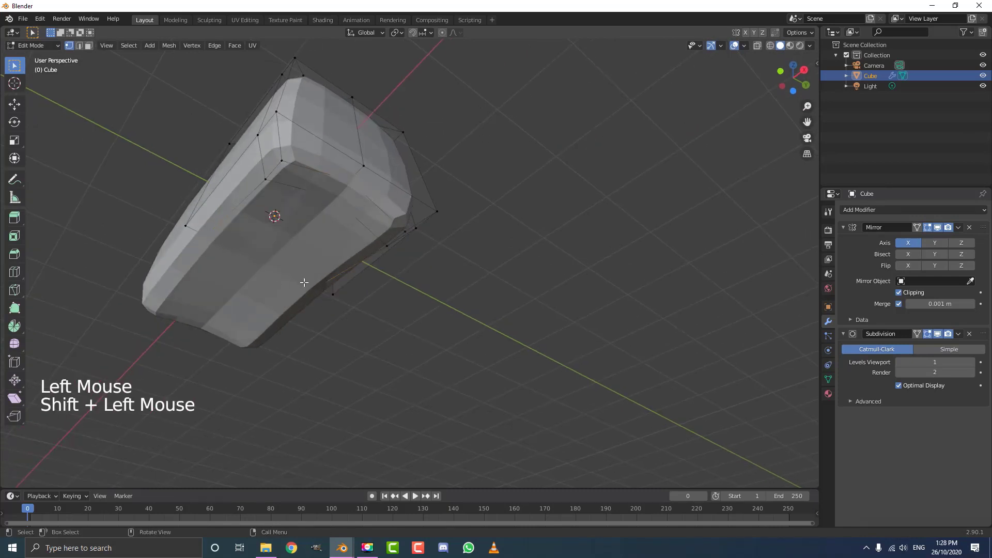
key("g")
key("z")
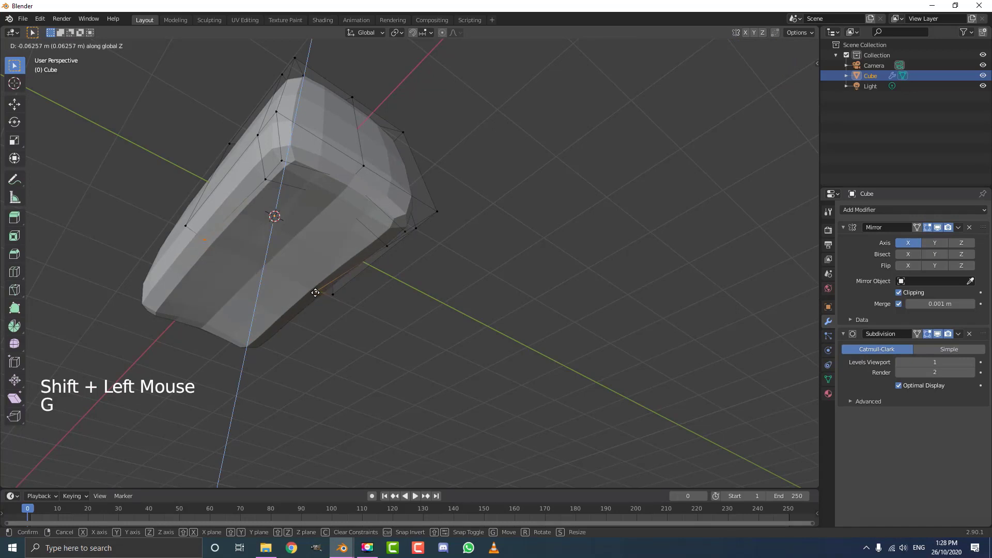
left_click(315, 292)
Add a horizontal loop cut around the body's sides and slide it down close to the base
middle_click_drag(315, 293, 354, 315)
scroll(445, 351, "down", 2)
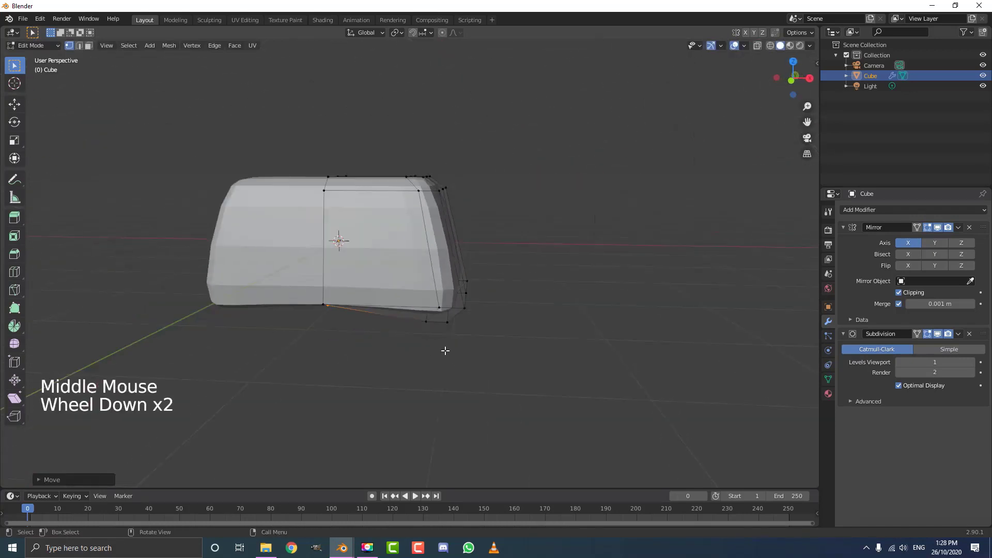
middle_click_drag(445, 351, 387, 337)
scroll(392, 320, "up", 1)
middle_click_drag(327, 262, 326, 247)
key("alt+a")
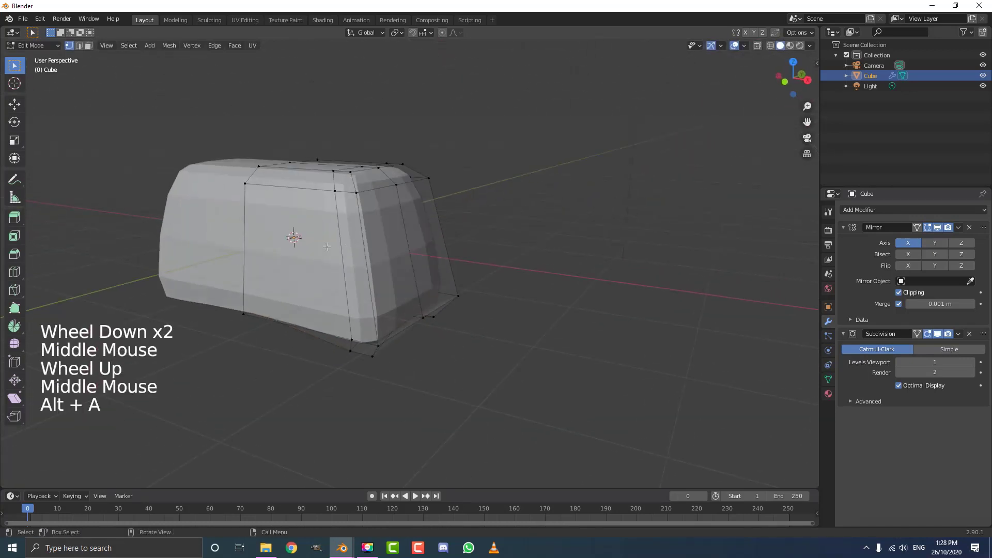
key("ctrl+r")
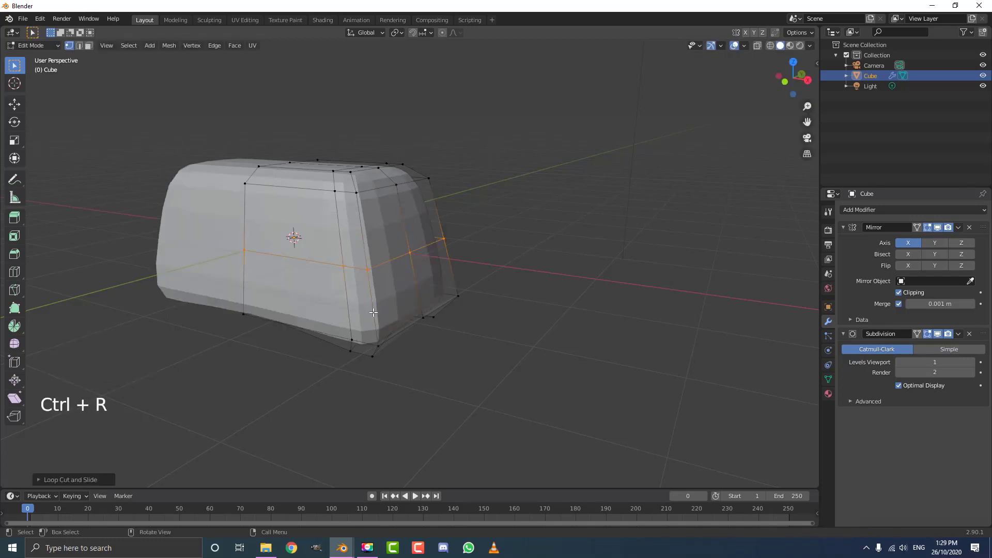
key("g")
key("g")
left_click(389, 363)
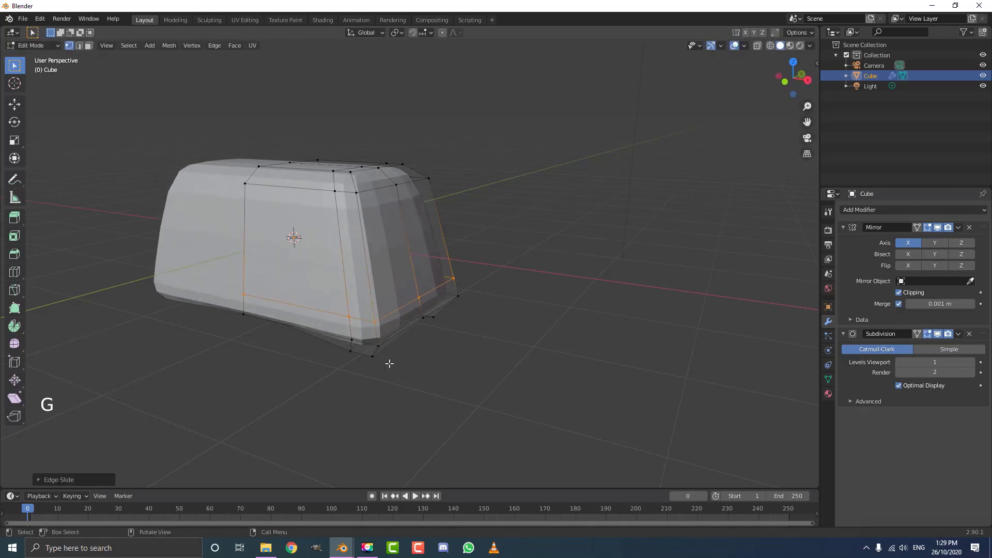
Bevel the loop near the base about 0.025 m wide with two segments
middle_click_drag(387, 361, 418, 303)
scroll(404, 344, "up", 2)
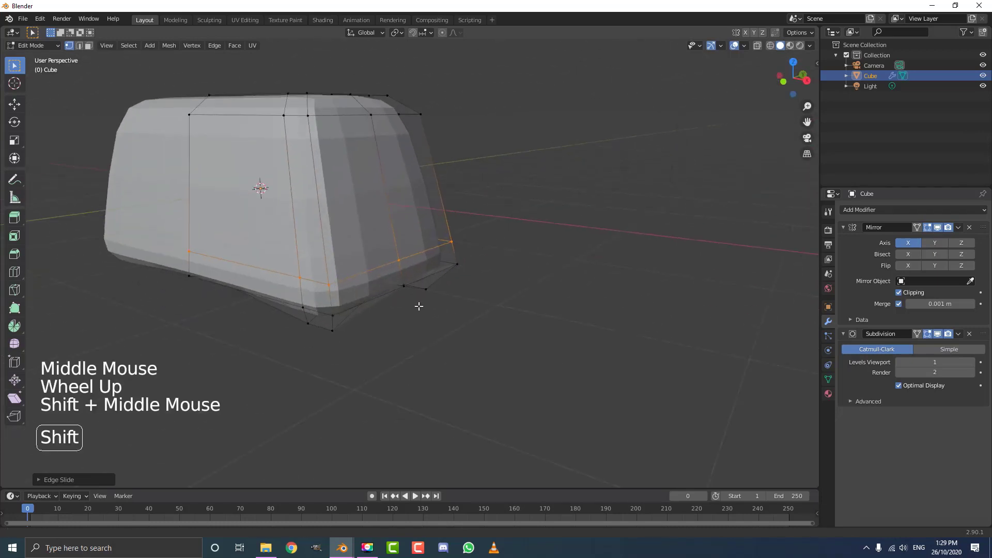
scroll(424, 307, "up", 1)
key("ctrl+b")
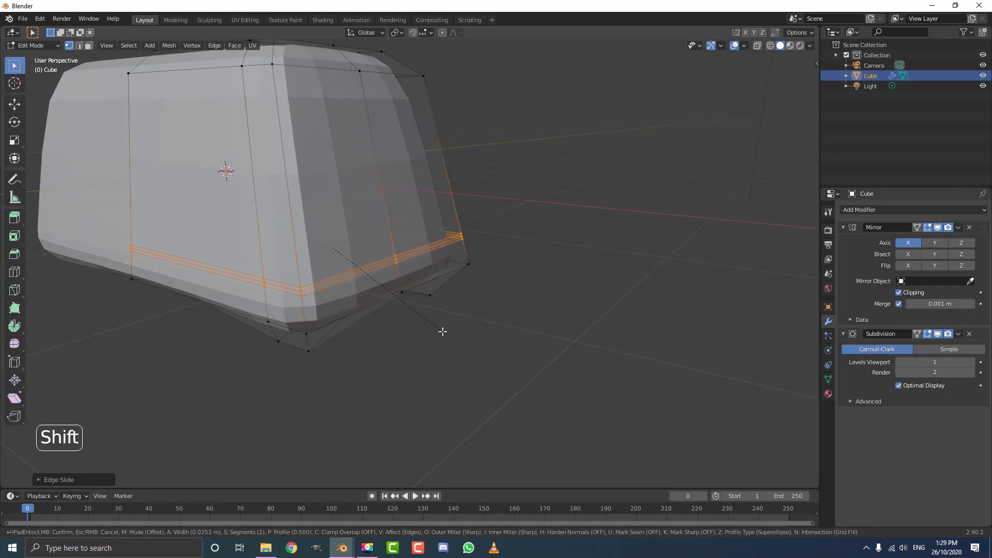
left_click(440, 329)
Select the middle loop of the bevelled band and shrink it inward by about 0.05 to form a groove
middle_click_drag(414, 334, 276, 303, "shift")
scroll(347, 268, "up", 2)
key("alt+a")
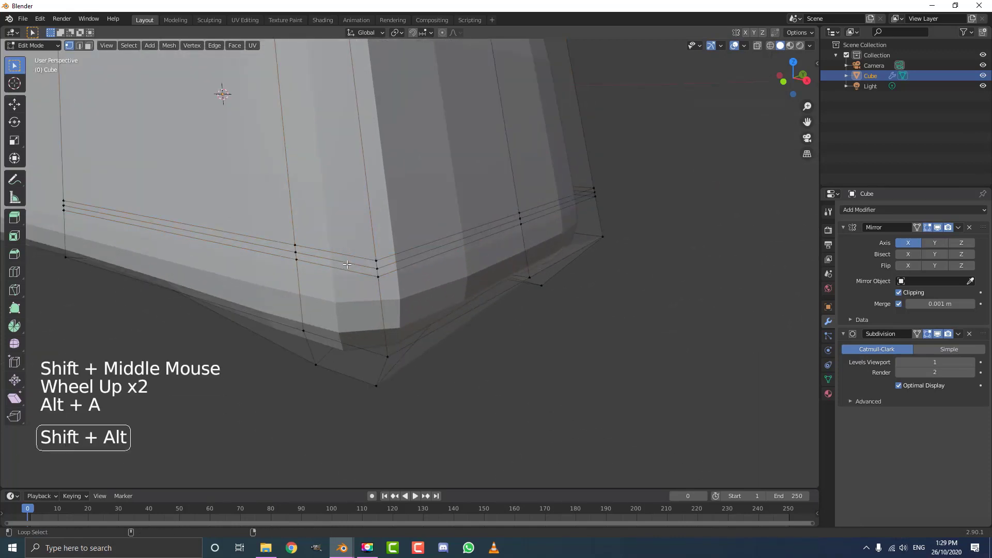
left_click(349, 264, "alt+shift")
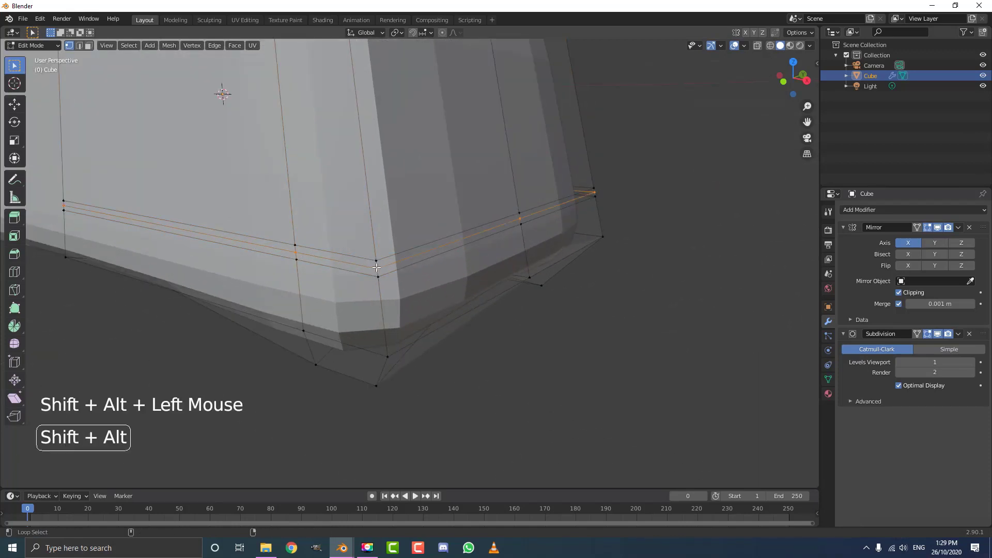
key("alt+s")
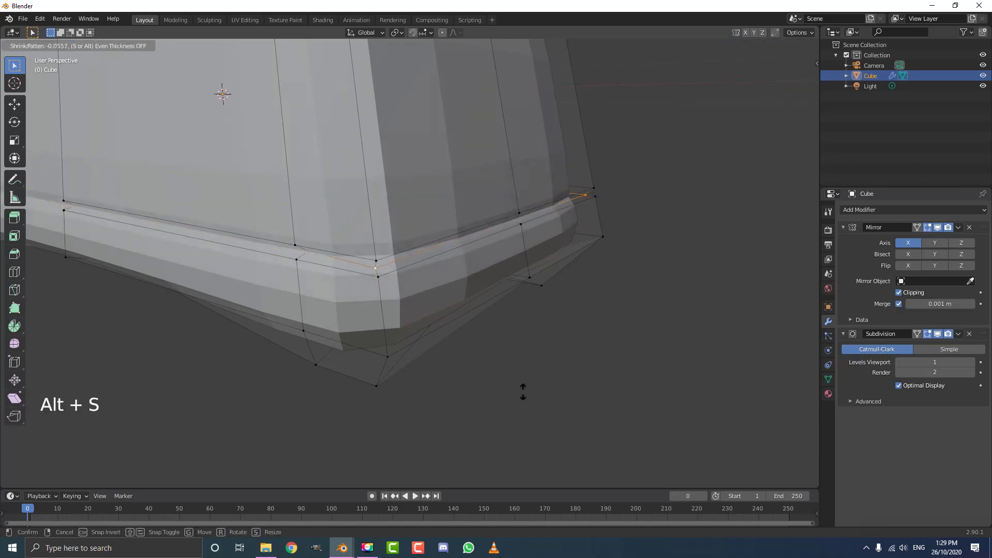
key("shift")
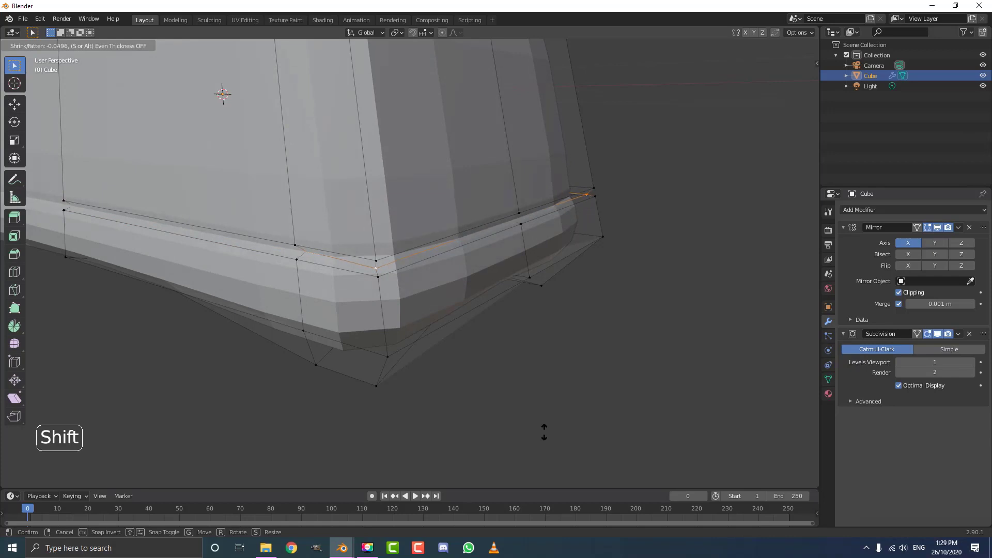
left_click(547, 448)
Add a horizontal loop cut above the groove and slide it down close to the groove's upper edge
scroll(547, 447, "down", 3)
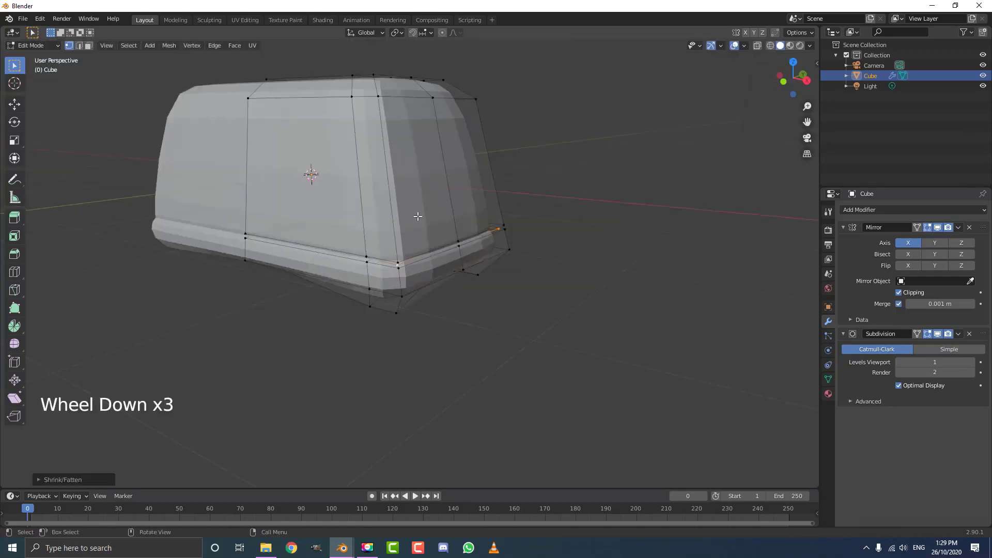
key("alt+a")
key("ctrl+r")
left_click(393, 197)
key("g")
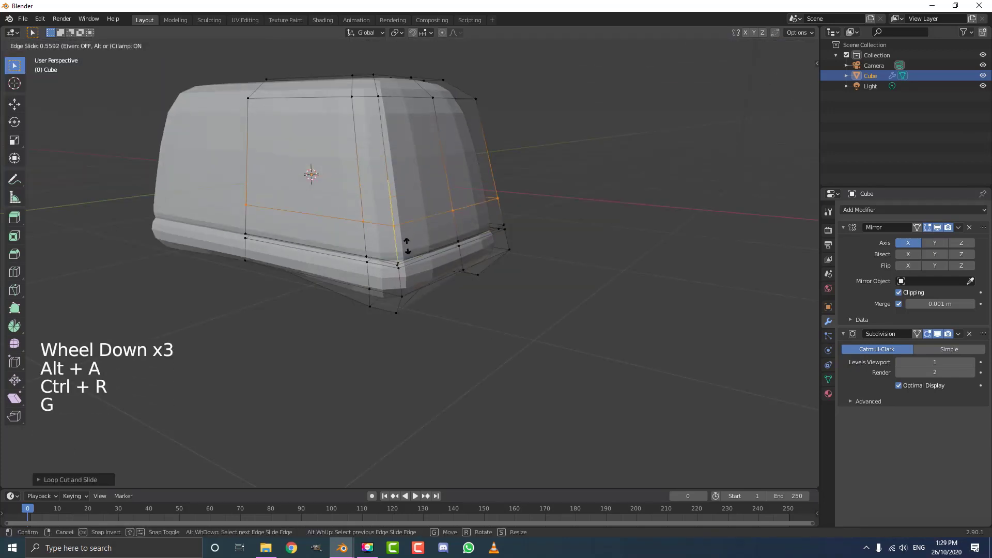
left_click(413, 266)
key("alt+a")
middle_click_drag(414, 266, 398, 256)
scroll(397, 256, "up", 2)
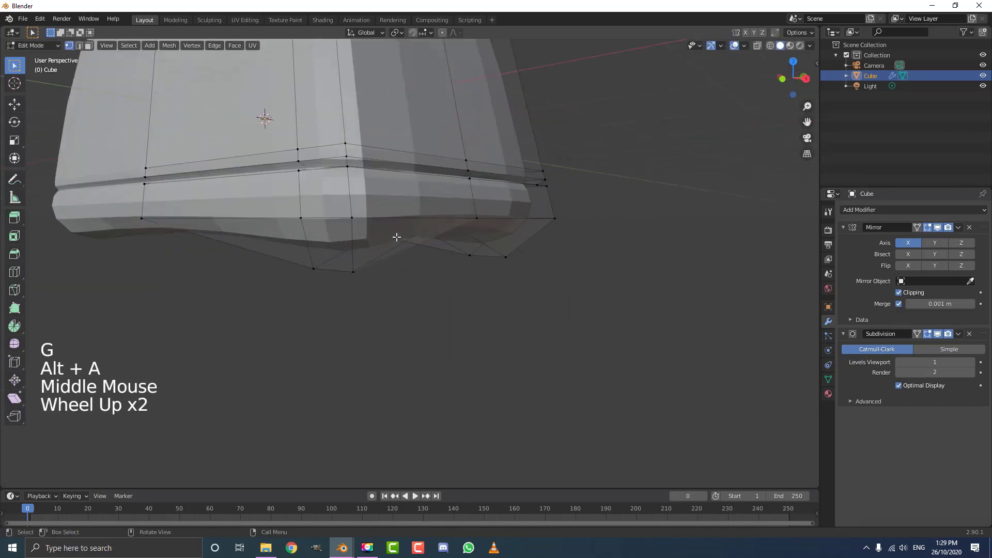
Add a horizontal loop cut below the groove and slide it up close to the groove's lower edge
key("ctrl+r")
left_click(365, 198)
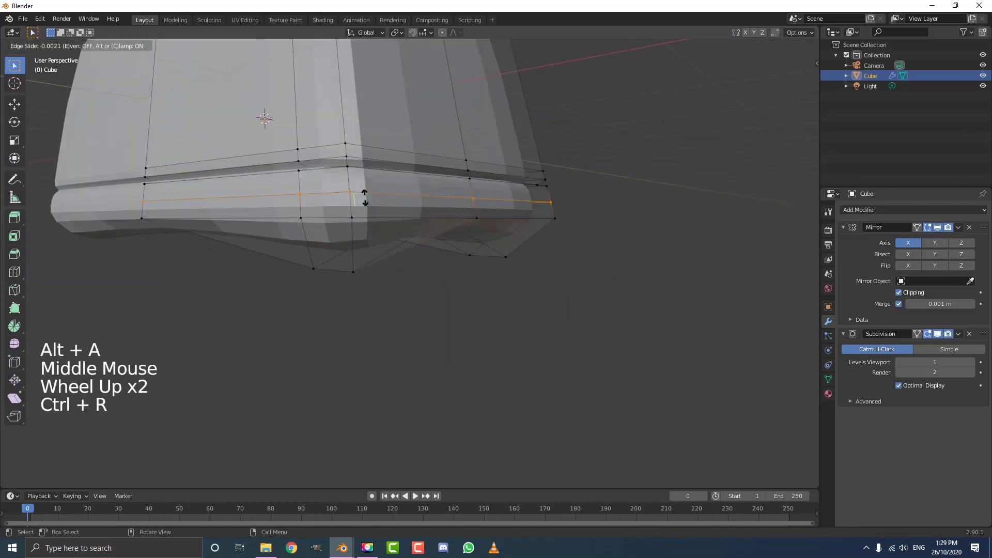
left_click(365, 198)
key("g")
key("g")
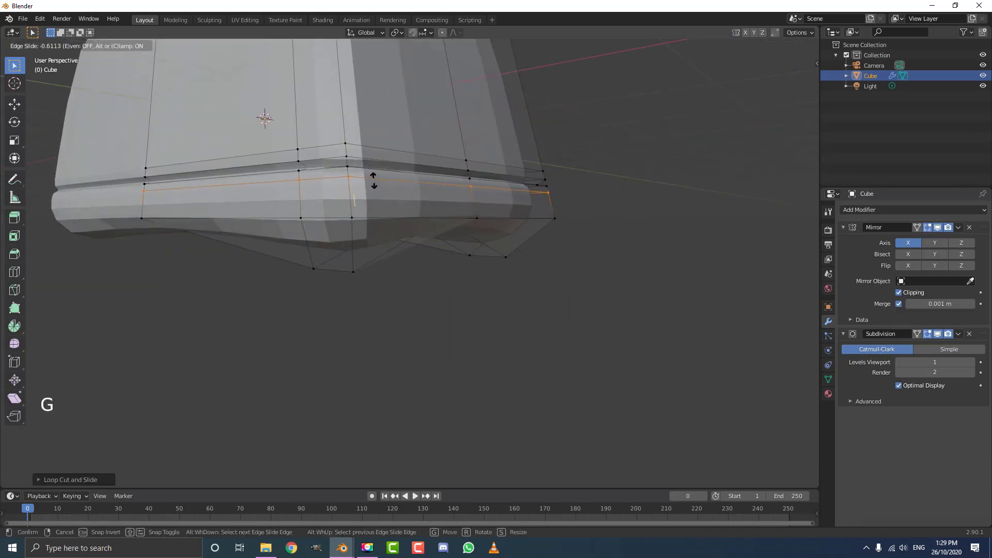
left_click(372, 181)
Leave mesh editing, shade the toaster body smooth and raise its Subdivision viewport level to 2
scroll(362, 189, "down", 4)
middle_click_drag(343, 199, 411, 203)
key("Tab")
left_click(138, 45)
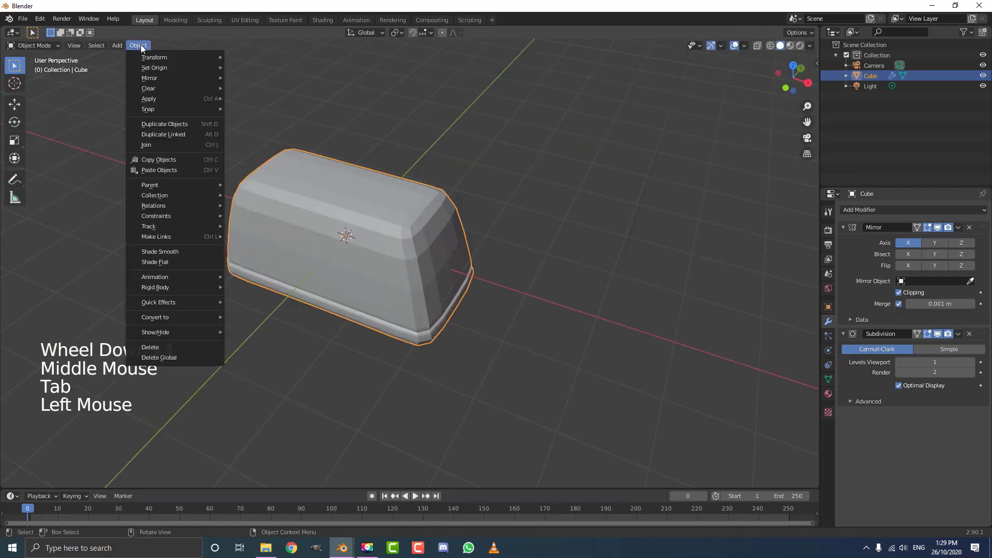
left_click(136, 252)
middle_click_drag(558, 292, 549, 269)
scroll(521, 260, "up", 2)
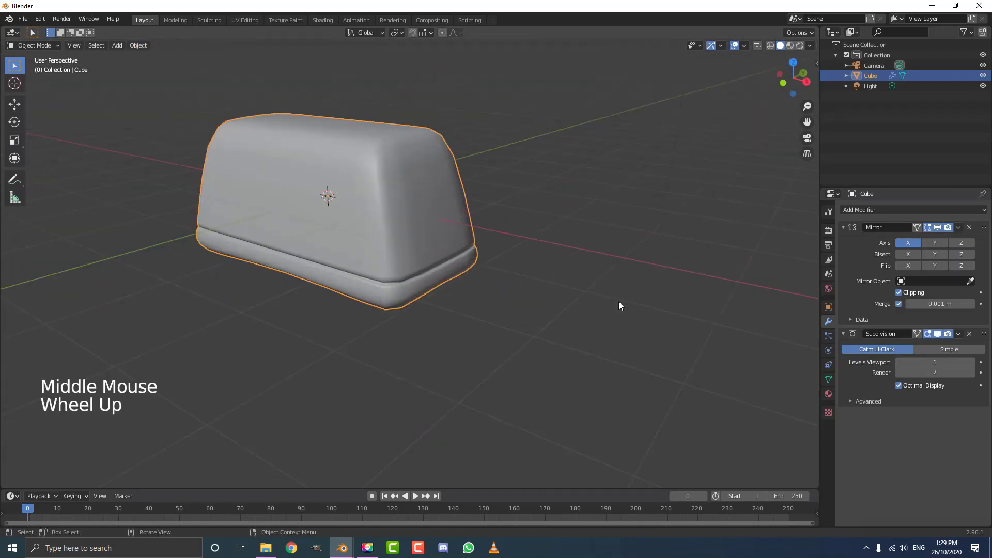
left_click(971, 362)
Extrude the body's top faces in place and scale them slightly inward to form a rim
middle_click_drag(522, 248, 473, 260)
key("Tab")
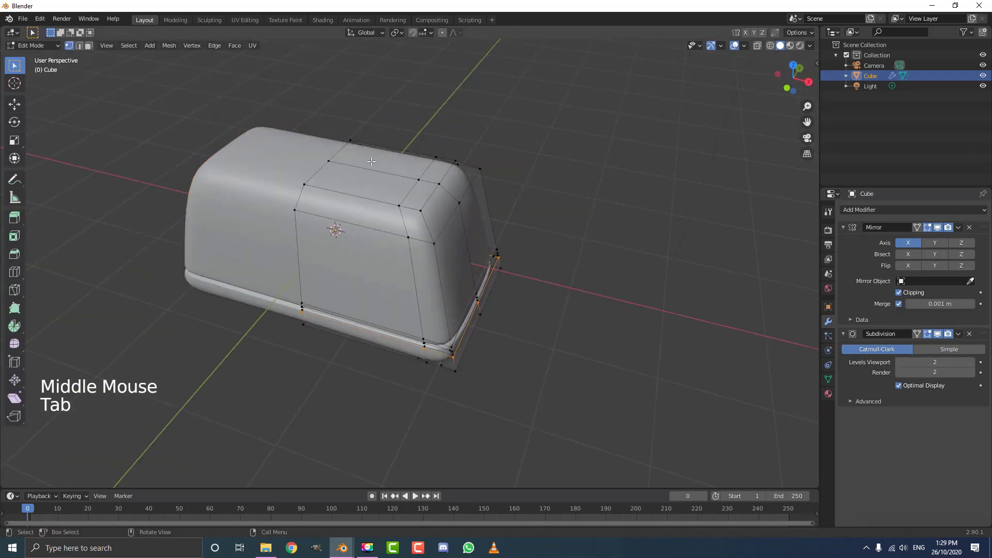
middle_click_drag(371, 161, 362, 170)
left_click(88, 44)
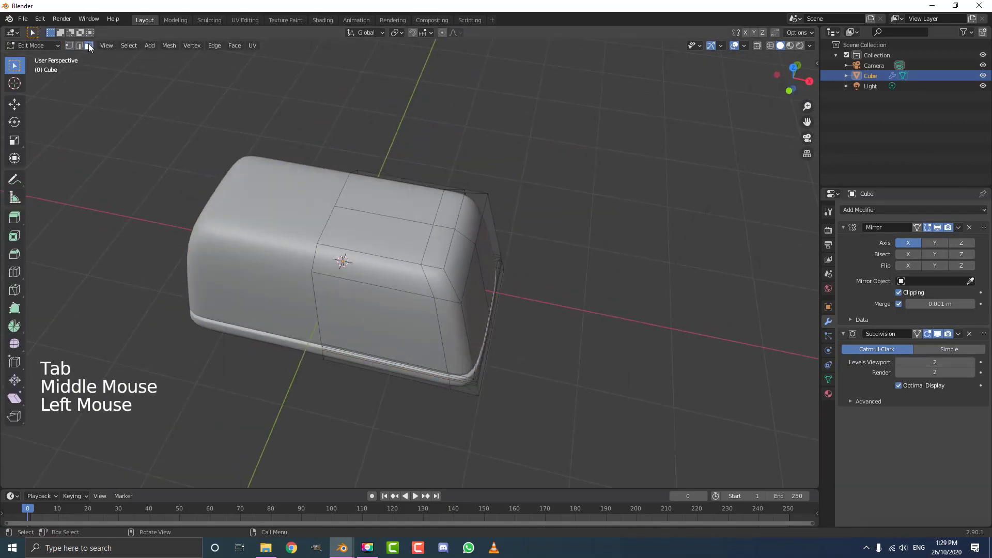
middle_click_drag(393, 217, 436, 224)
scroll(439, 310, "up", 2)
key("c")
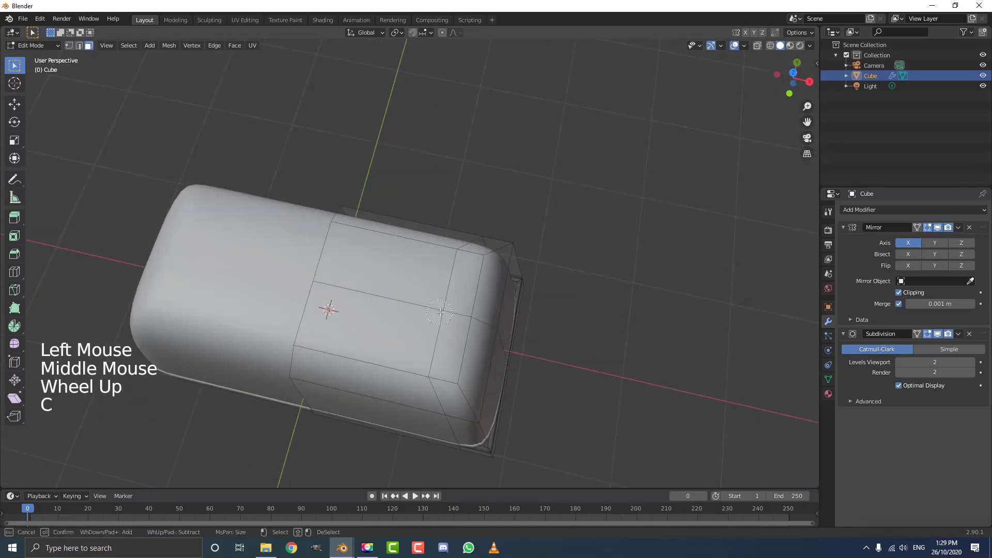
middle_click_drag(418, 313, 522, 281)
key("ctrl+z")
key("e")
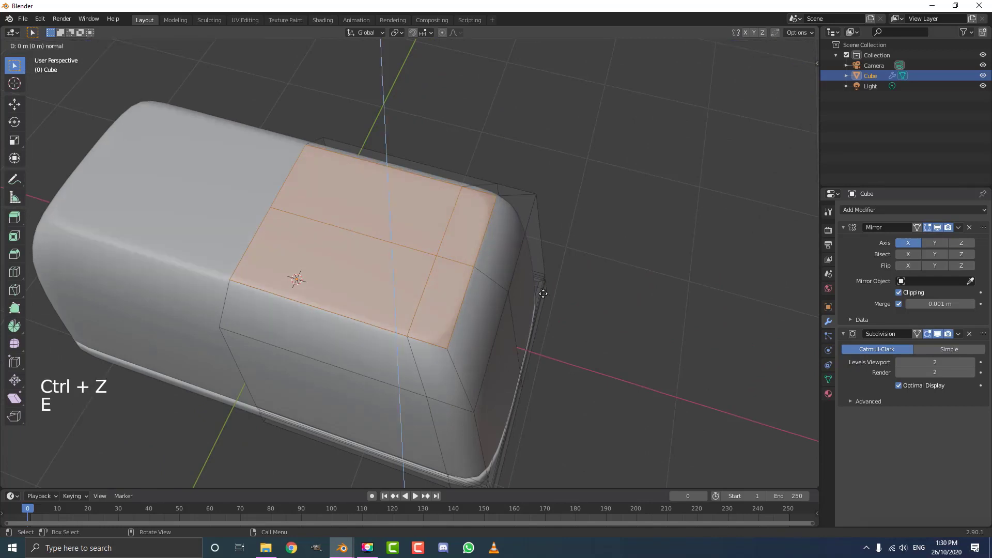
left_click(538, 286)
key("s")
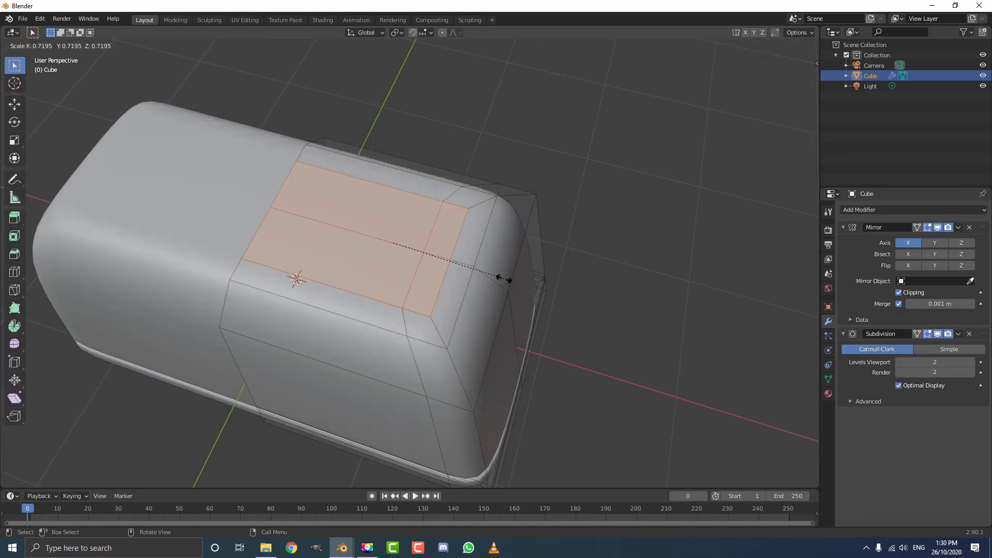
left_click(512, 292)
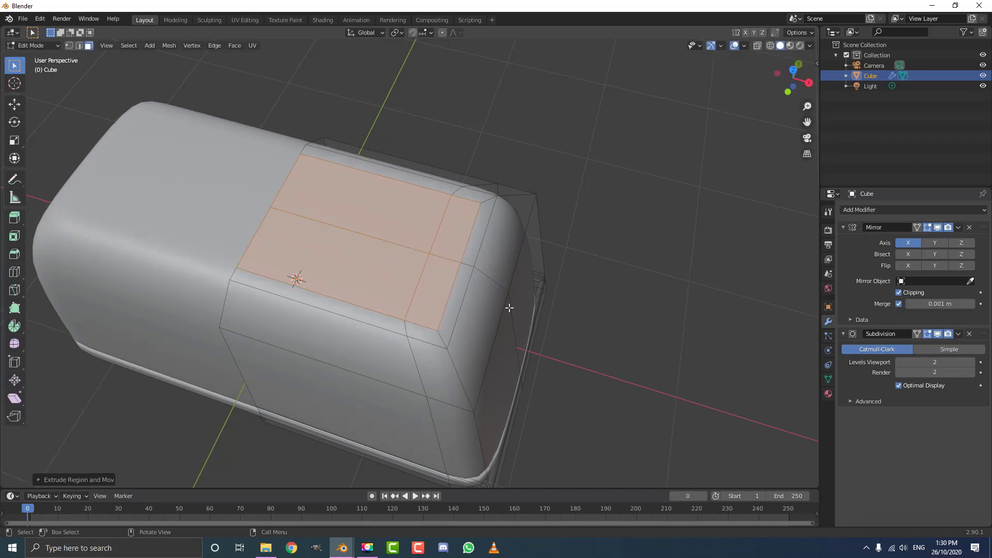
Extrude the inner top faces about 0.19 m down to form a recess
middle_click_drag(513, 304, 509, 283)
key("e")
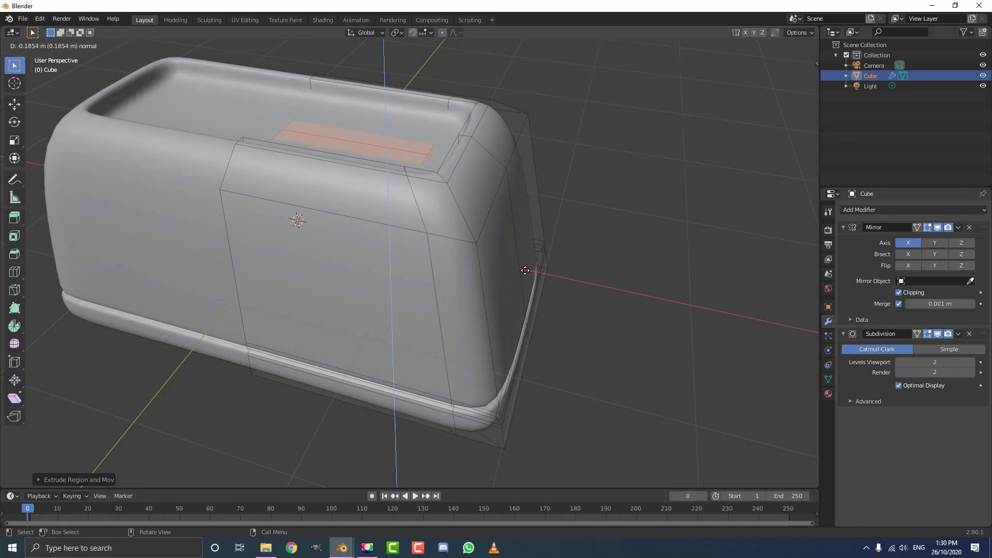
left_click(523, 267)
Delete the faces on the floor of the top recess
middle_click_drag(522, 268, 455, 193)
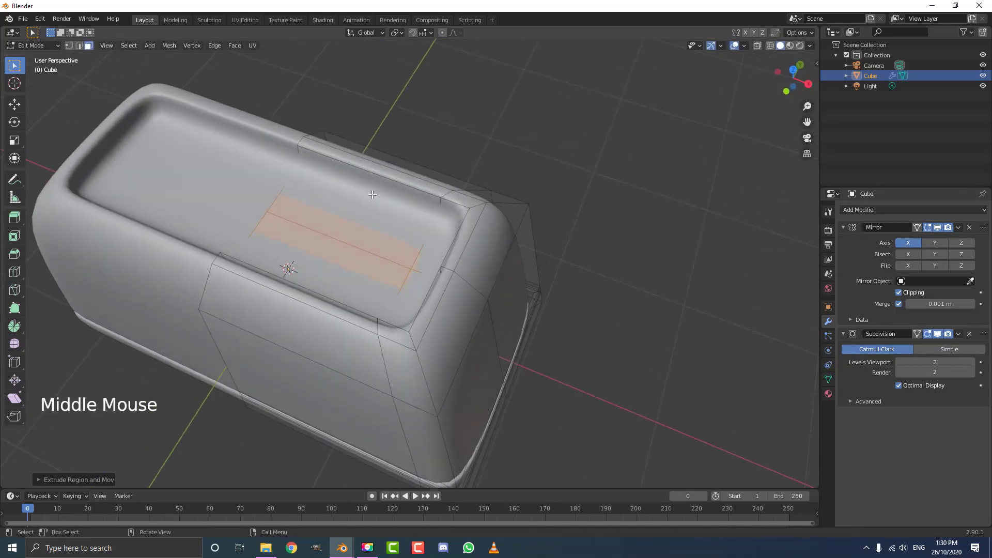
middle_click_drag(372, 195, 373, 195)
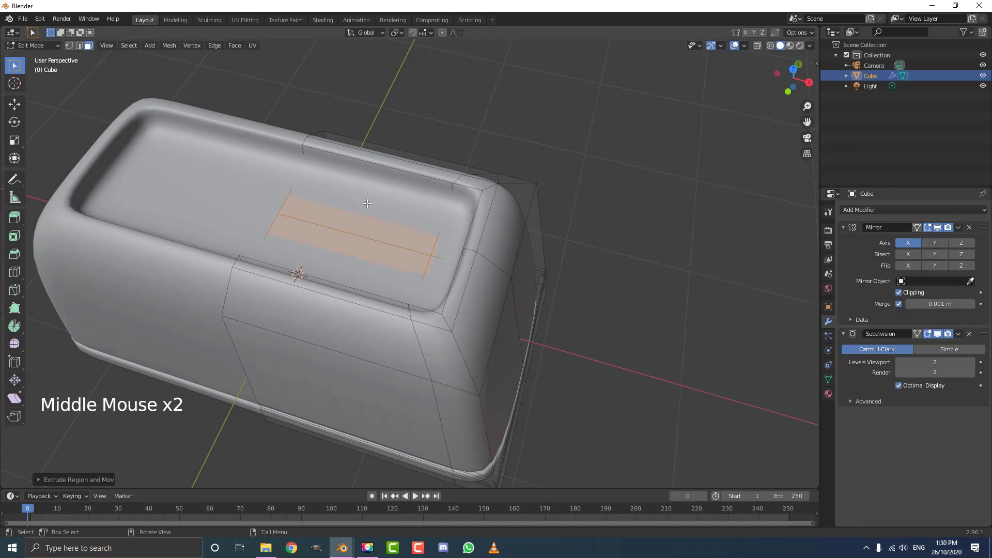
key("x")
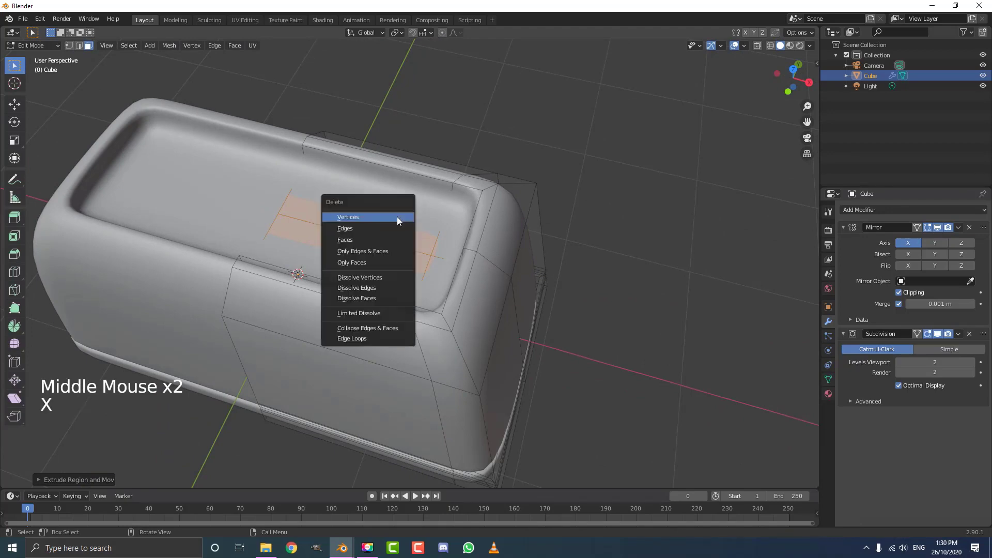
left_click(351, 244)
Select the two opposite lower edges of the recess opening and fill a face between them
scroll(372, 242, "down", 3)
middle_click_drag(405, 242, 428, 263)
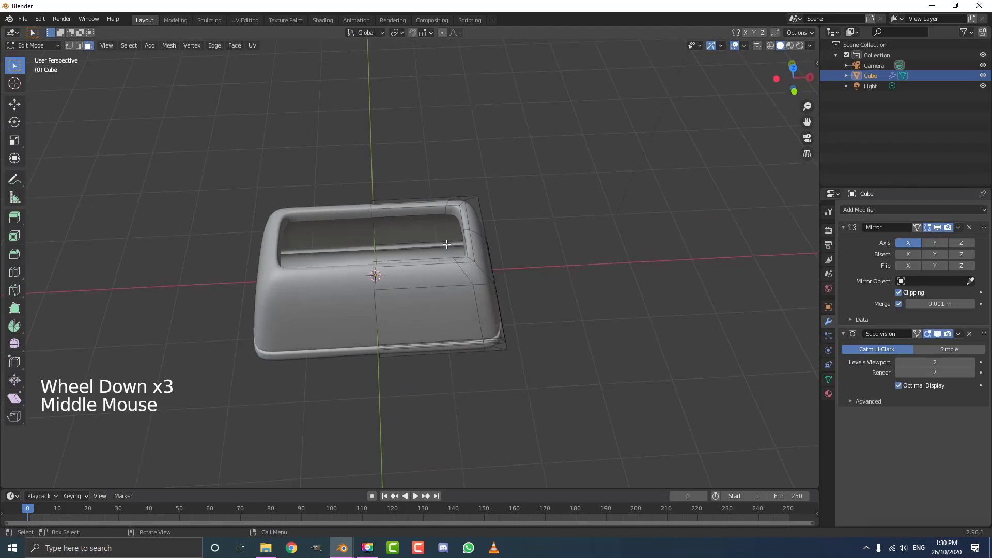
left_click(79, 45)
middle_click_drag(454, 164, 474, 186)
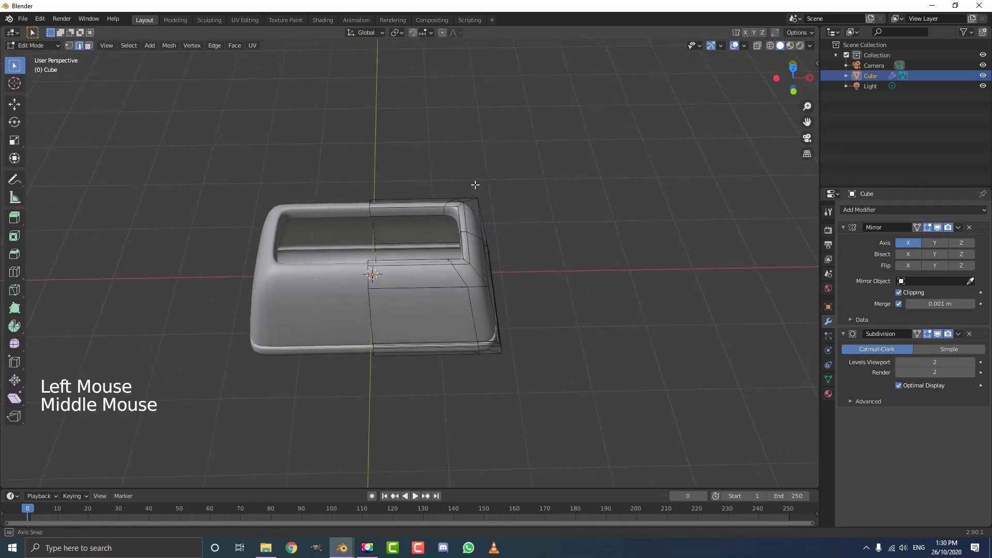
scroll(440, 212, "up", 3)
left_click(386, 164)
middle_click_drag(386, 163, 467, 226)
left_click(214, 102, "shift")
key("shift+d")
key("f")
Move the new face's end edge about 0.13 m outward along X and extrude it about 0.08 m further to the end wall
left_click(502, 228)
left_click(464, 229)
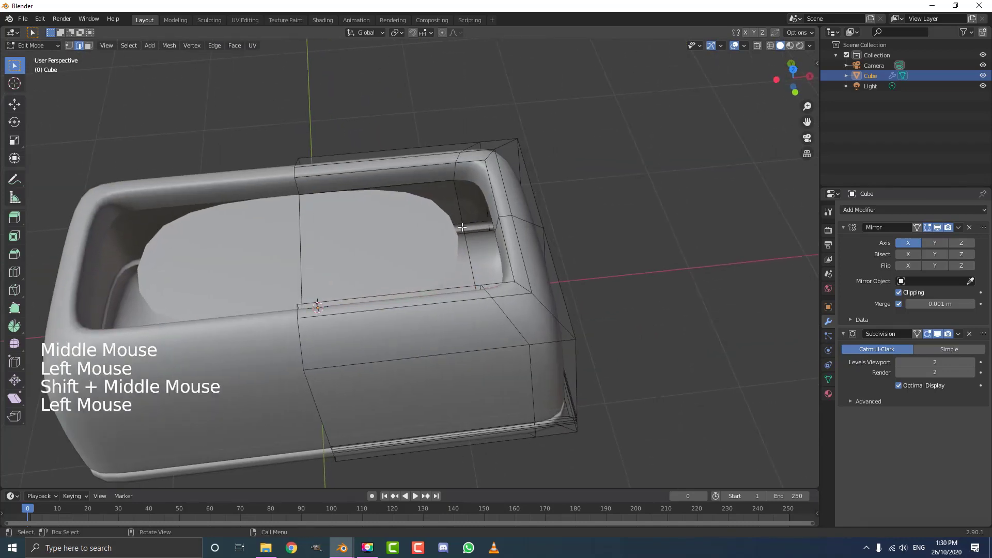
key("g")
key("x")
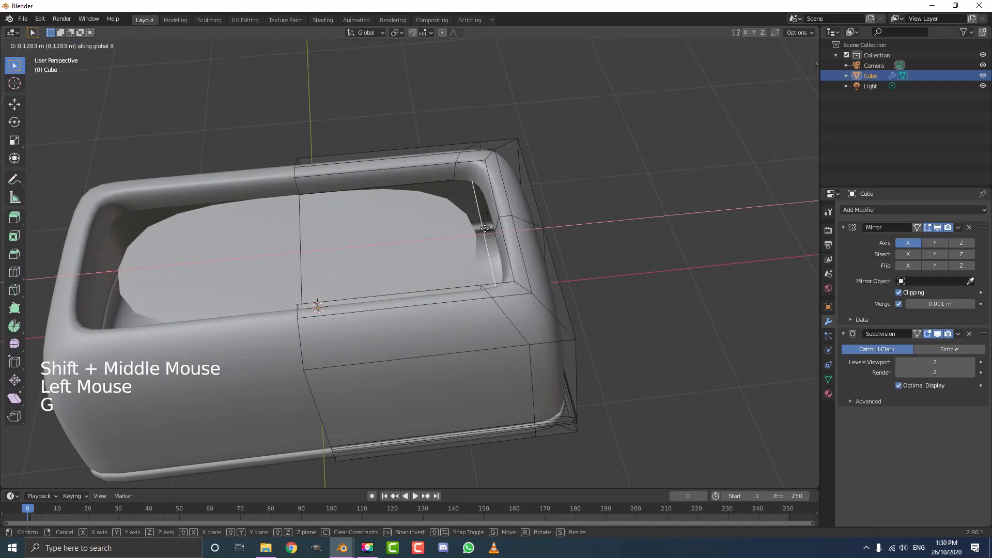
left_click(484, 230)
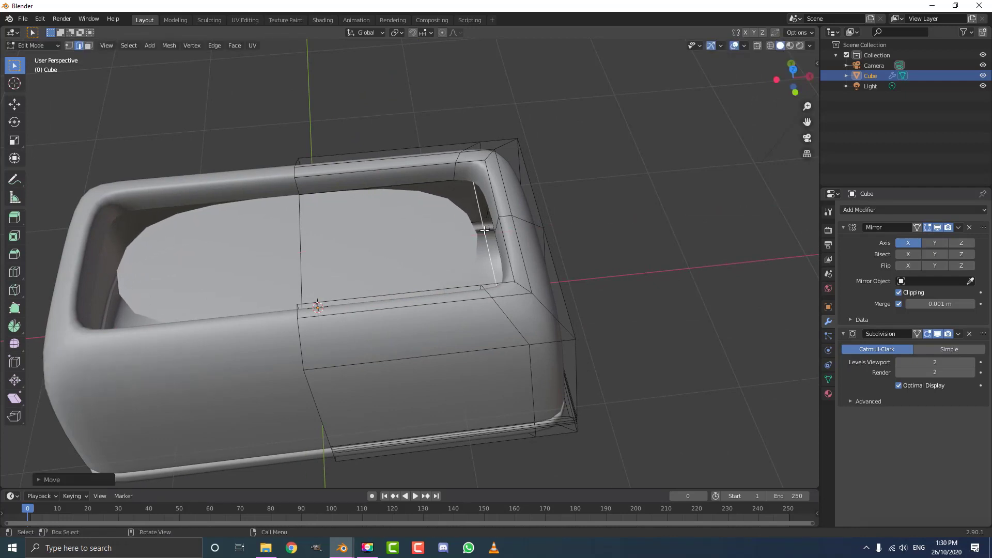
key("e")
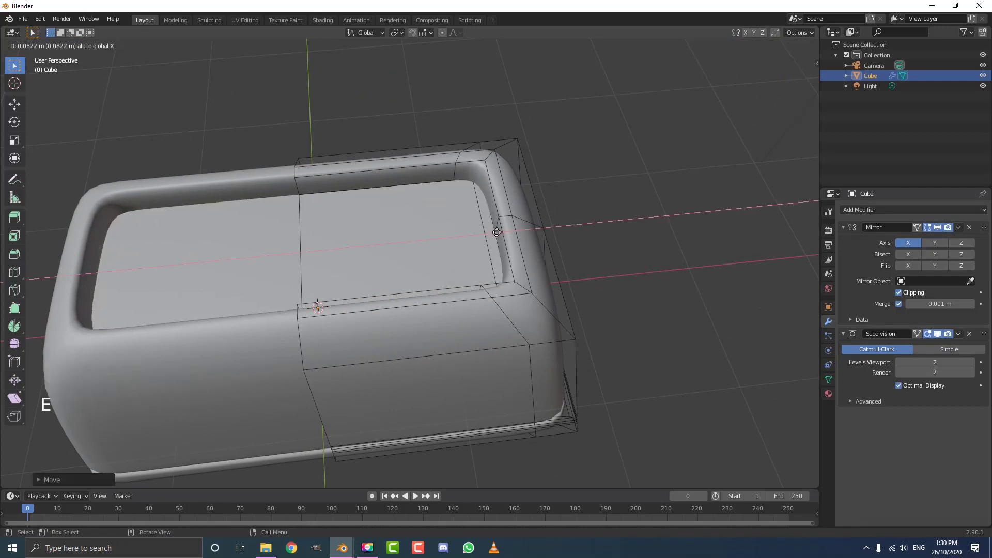
left_click(497, 232)
Add two evenly spaced lengthwise loop cuts across the recess floor
middle_click_drag(496, 232, 427, 197)
scroll(378, 229, "up", 2)
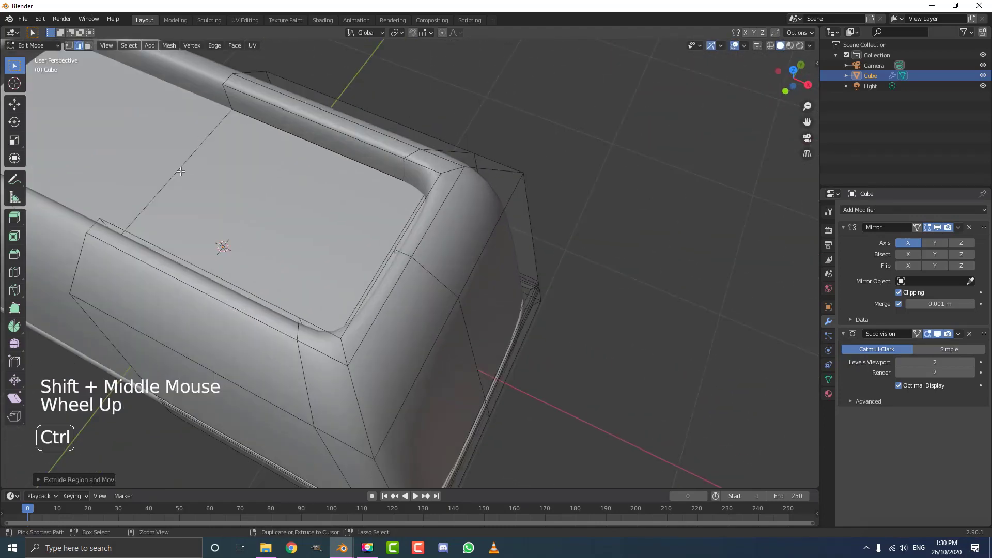
key("ctrl+r")
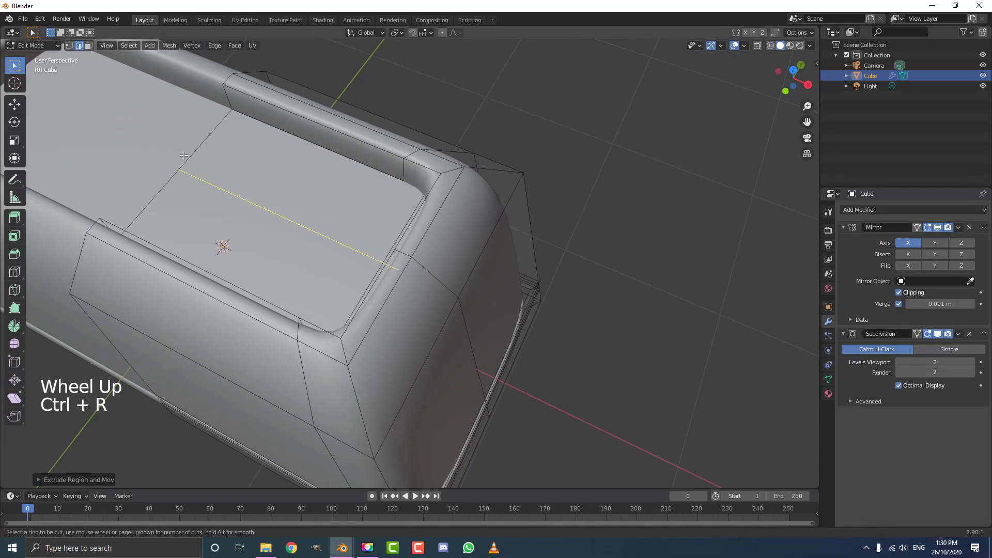
scroll(183, 155, "up", 1)
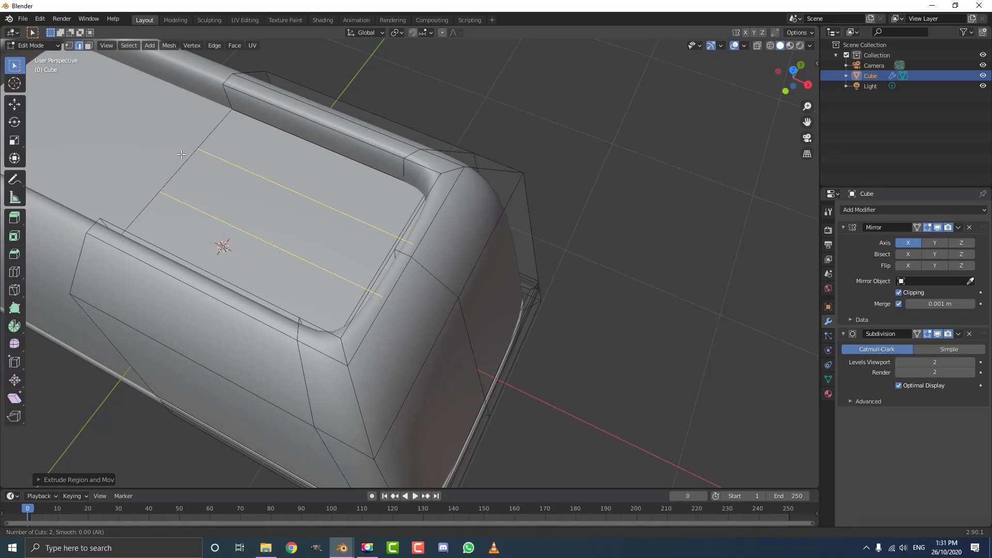
left_click(217, 178)
Bevel the two lengthwise cuts about 0.084 m wide with one segment to form two strips for the bread slots
middle_click_drag(216, 178, 217, 186)
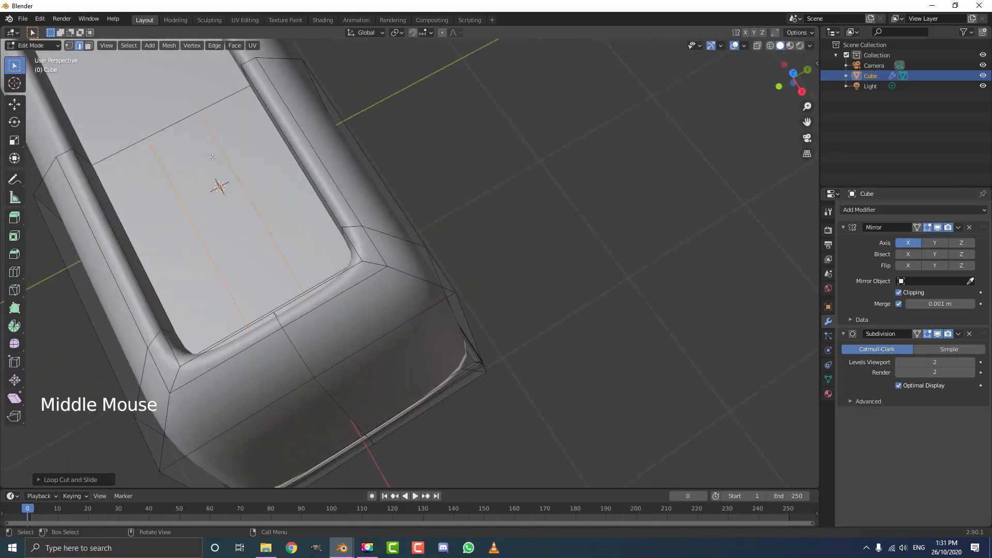
scroll(421, 209, "down", 3)
scroll(418, 206, "up", 3)
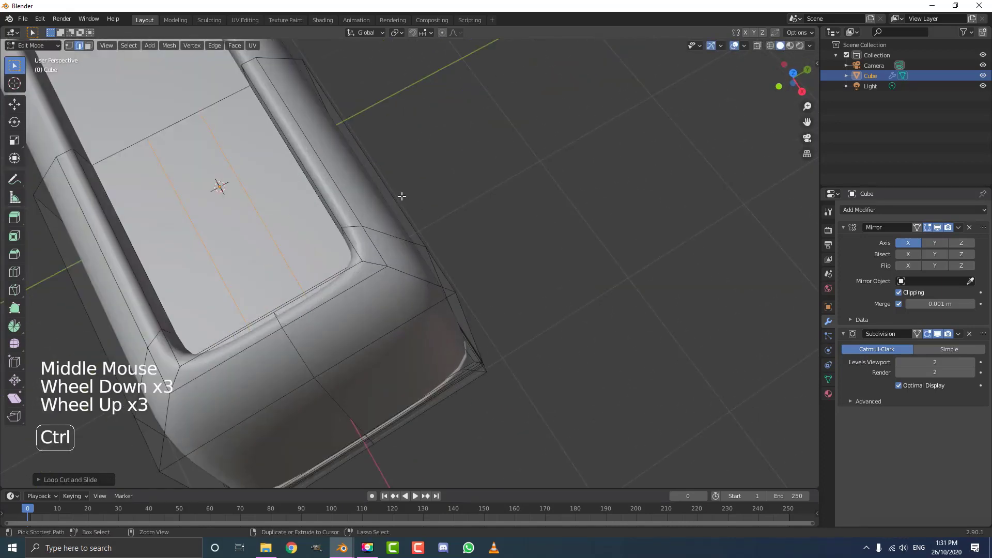
key("ctrl+b")
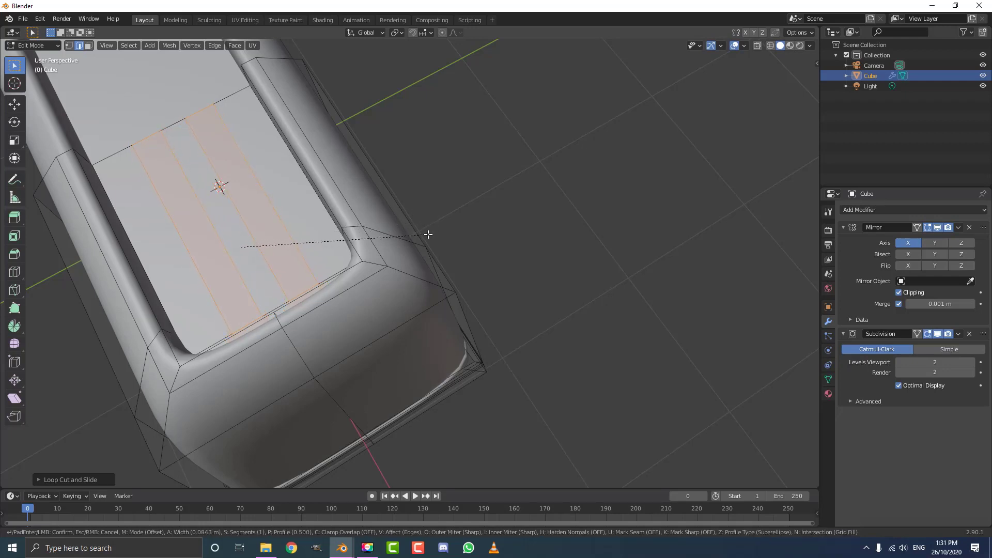
left_click(426, 233)
Scale the two strips up along Y to widen them and spread them apart
middle_click_drag(426, 234, 330, 215)
middle_click_drag(388, 192, 445, 253, "shift")
middle_click_drag(444, 253, 465, 262)
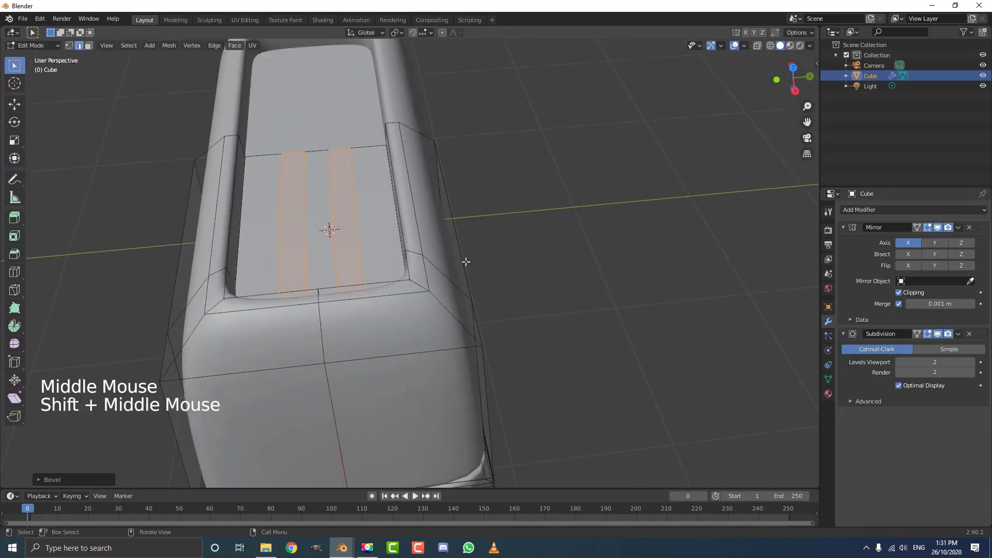
key("s")
key("y")
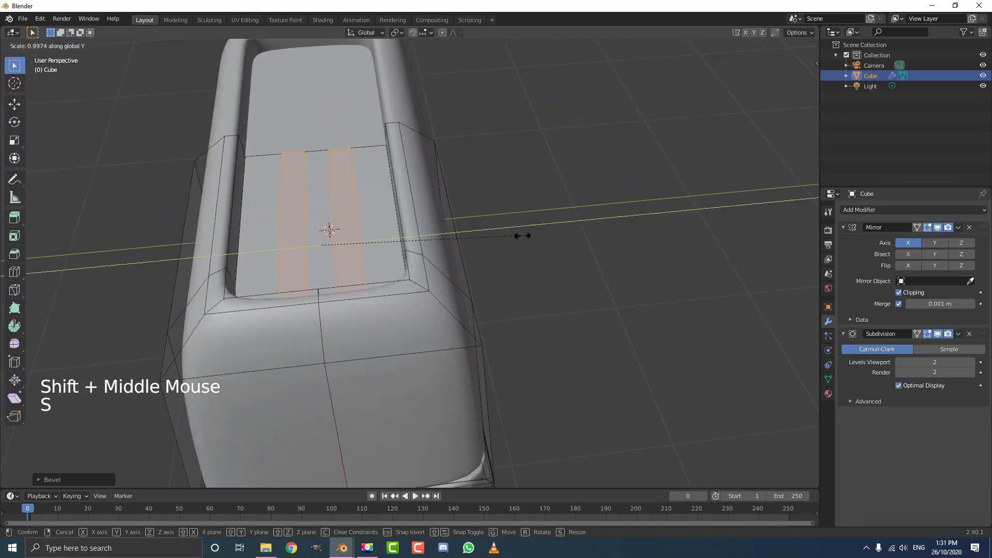
left_click(625, 246)
Add a crosswise loop cut through the strips and slide it outward toward the recess's end wall
middle_click_drag(625, 246, 526, 233)
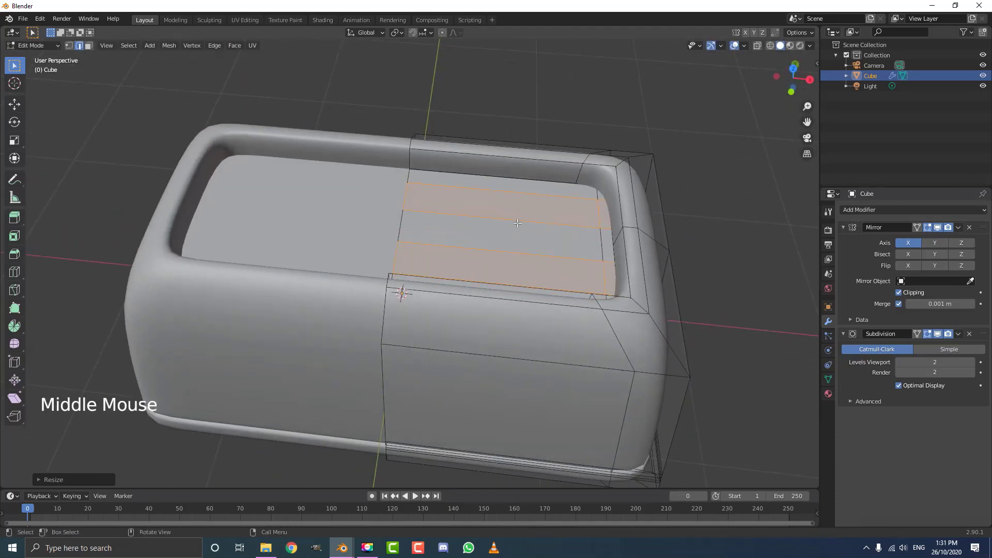
key("ctrl+r")
left_click(502, 197)
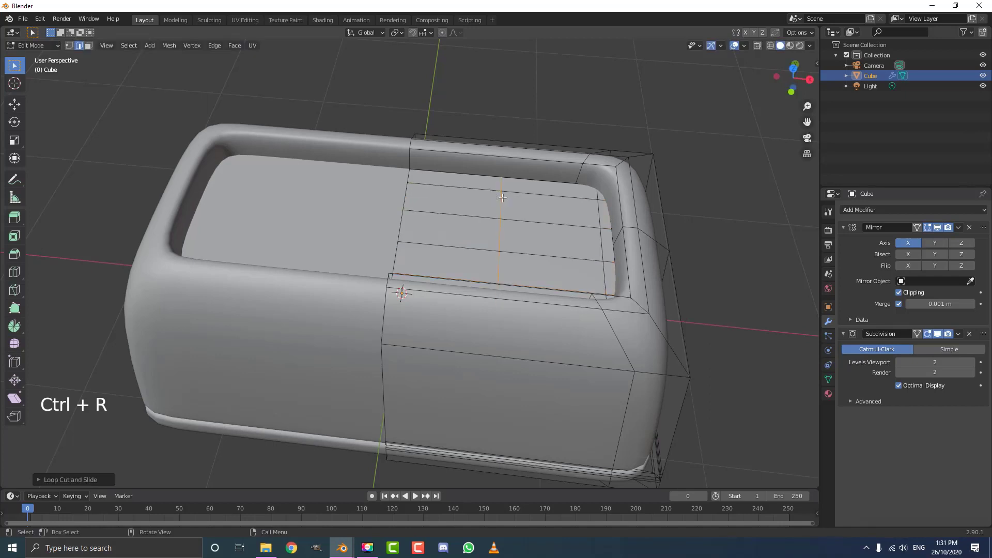
key("g")
key("g")
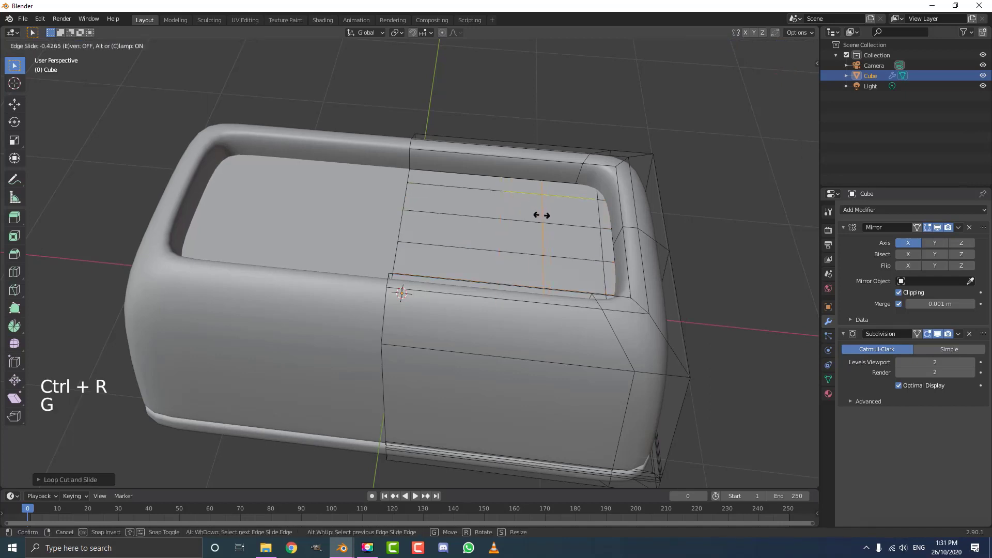
left_click(549, 223)
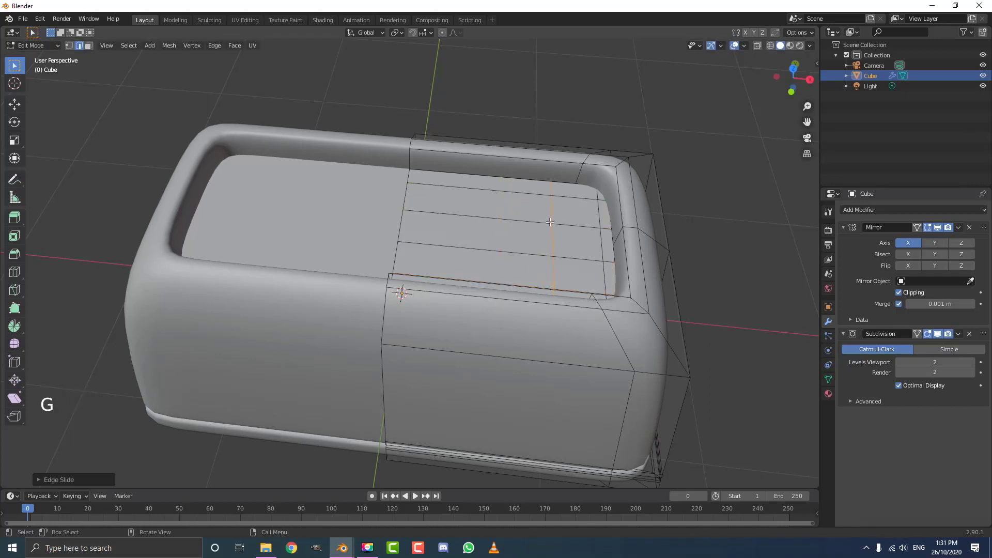
Extrude the two strip faces inside the cross cut downward and delete the faces at their bottom to open the bread slots
left_click(88, 46)
left_click(473, 194)
middle_click_drag(474, 194, 450, 257)
left_click(445, 256, "shift")
scroll(445, 257, "up", 2)
key("e")
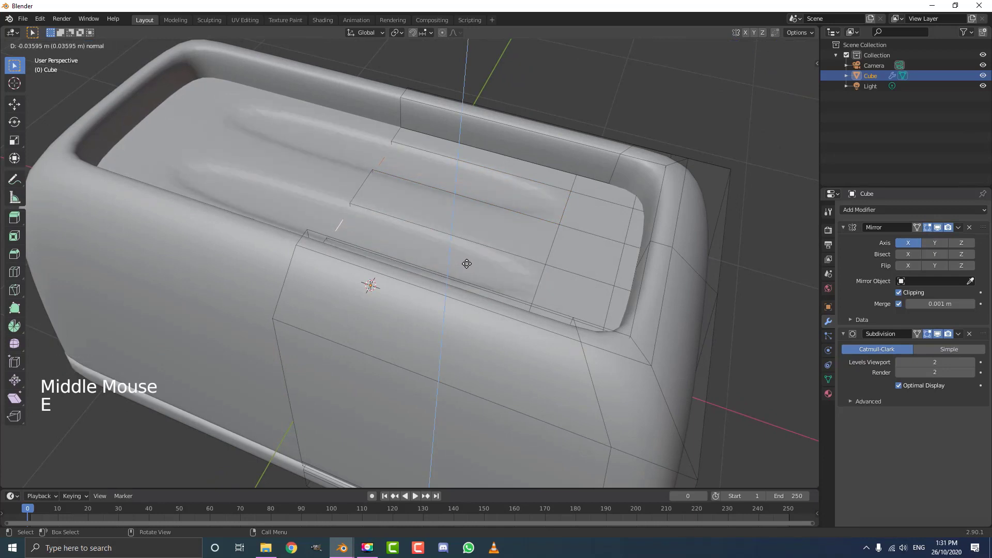
left_click(467, 264)
left_click(471, 273)
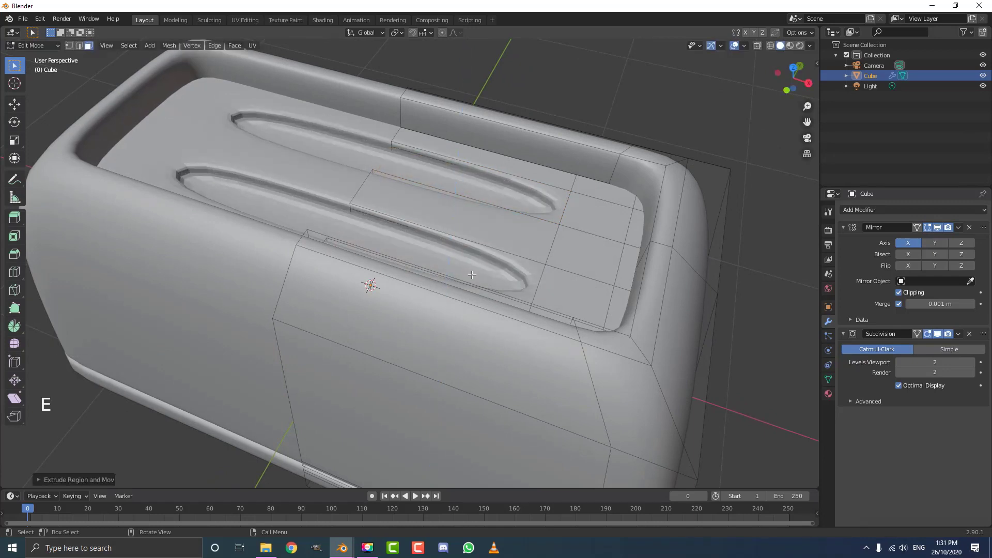
key("x")
left_click(436, 250)
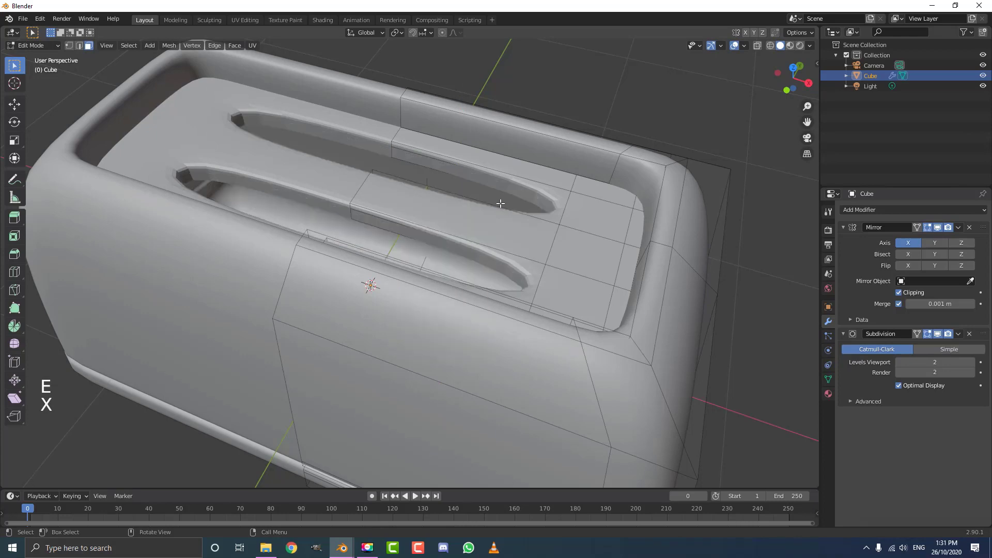
Add a crosswise loop cut to the strip between the bread slots and slide it outward to the slots' end
key("ctrl+r")
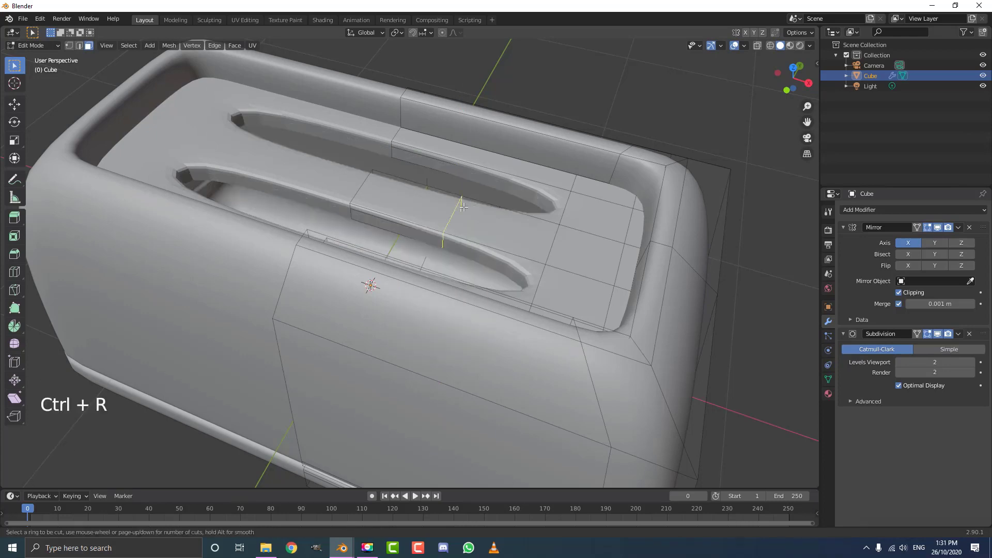
left_click(463, 207)
key("g")
key("g")
left_click(537, 250)
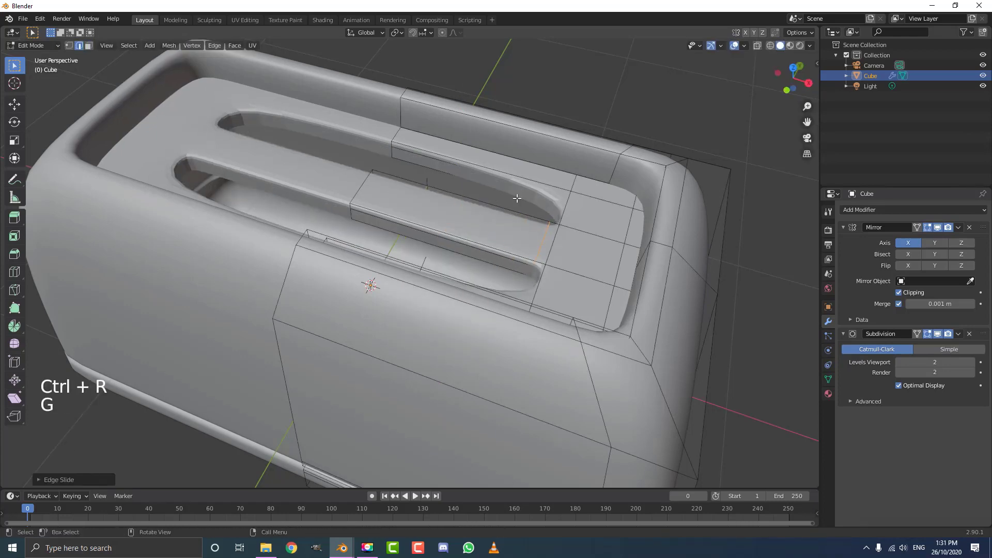
Add a crosswise loop cut to each strip outside the bread slots and move both cuts along X to the slots' end
middle_click_drag(516, 198, 516, 235)
key("ctrl+r")
left_click(516, 235)
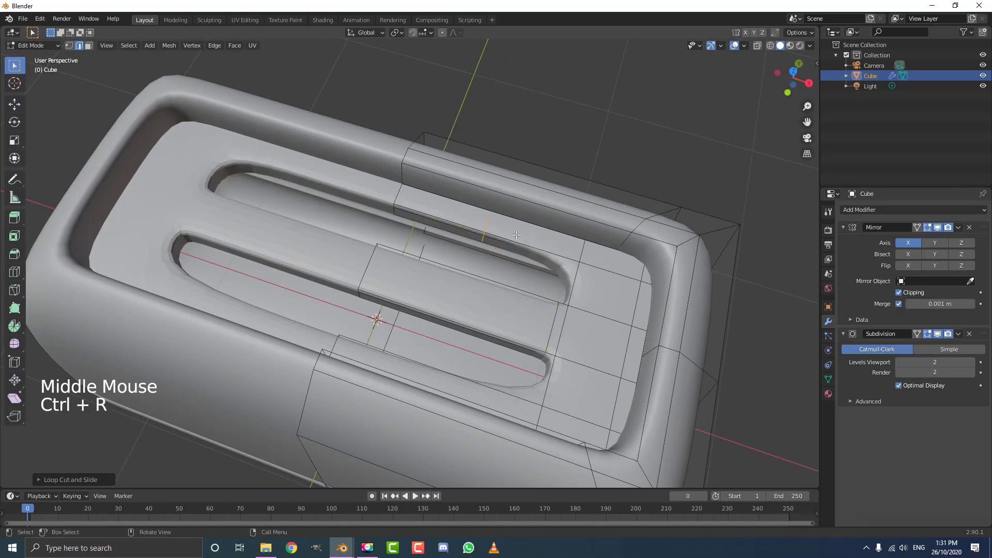
key("ctrl+r")
left_click(438, 377)
left_click(438, 376)
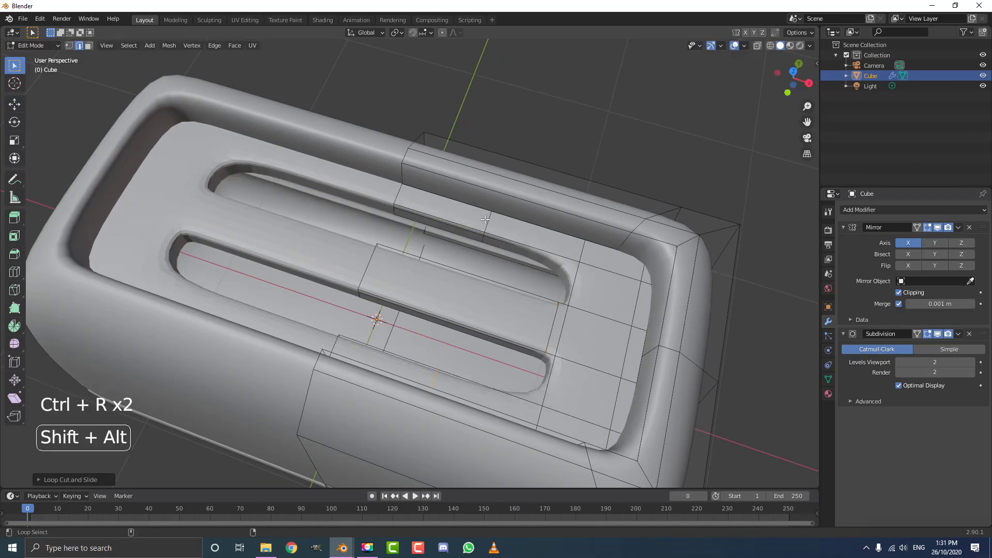
left_click(485, 219, "alt+shift")
key("g")
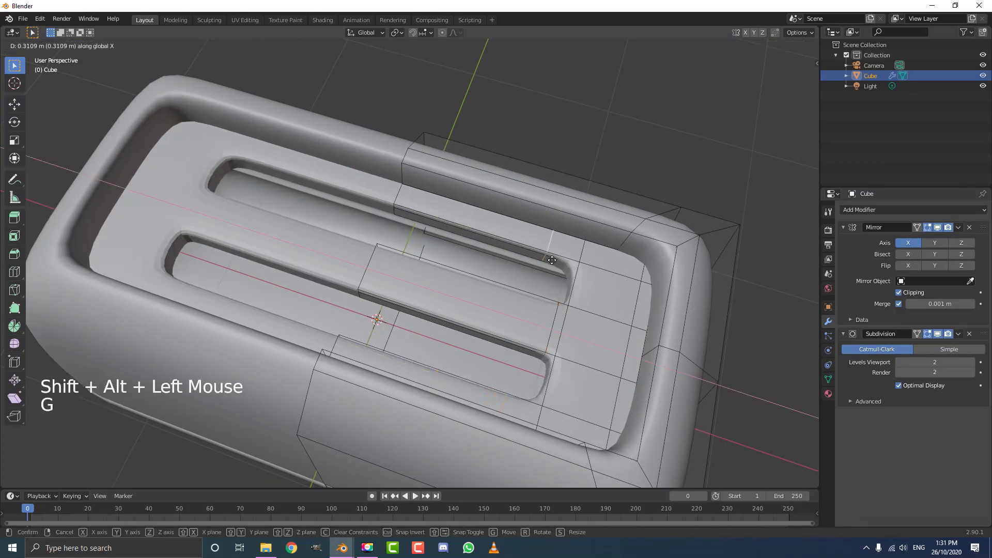
left_click(565, 276)
Leave mesh editing and apply Shade Smooth to the toaster body
scroll(553, 277, "down", 5)
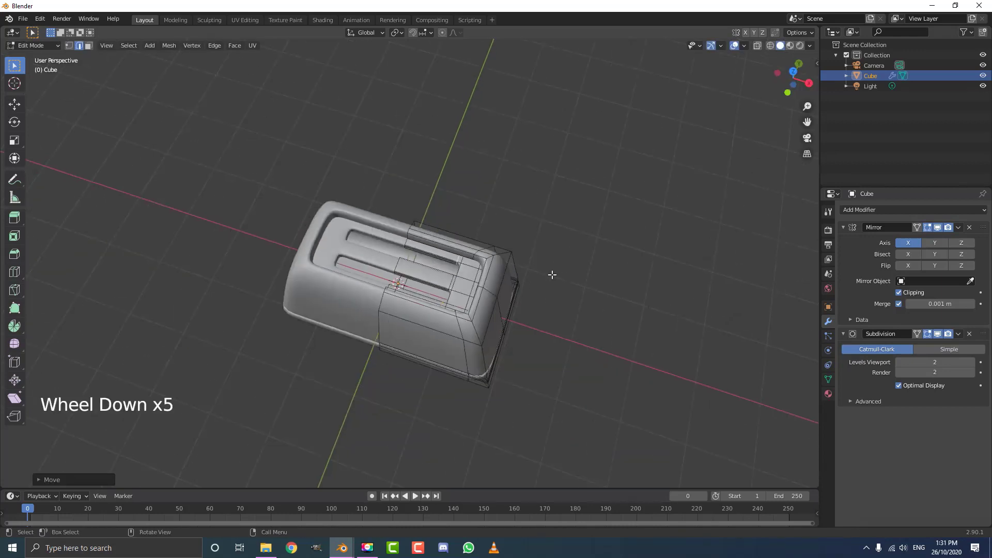
middle_click_drag(549, 276, 505, 235)
scroll(505, 235, "up", 1)
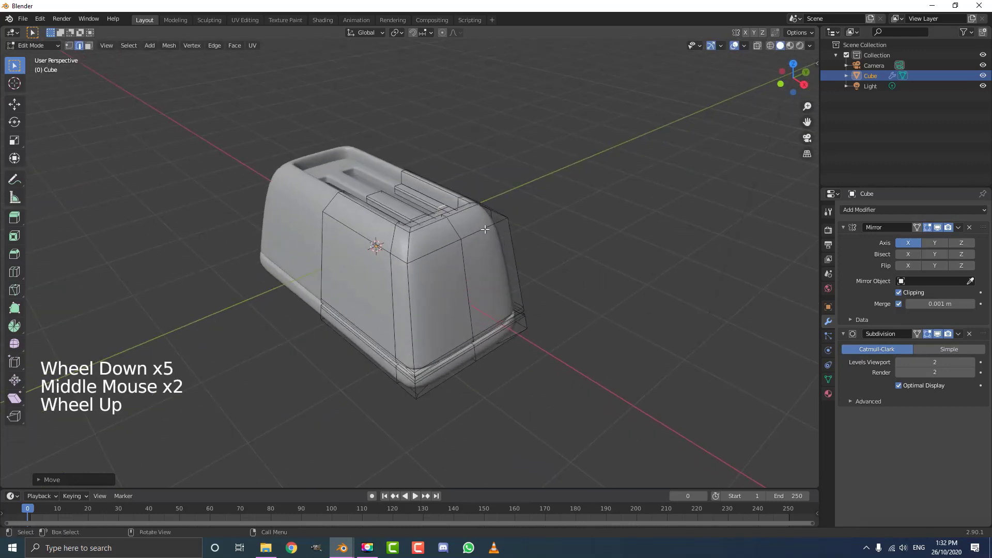
key("Tab")
left_click(138, 46)
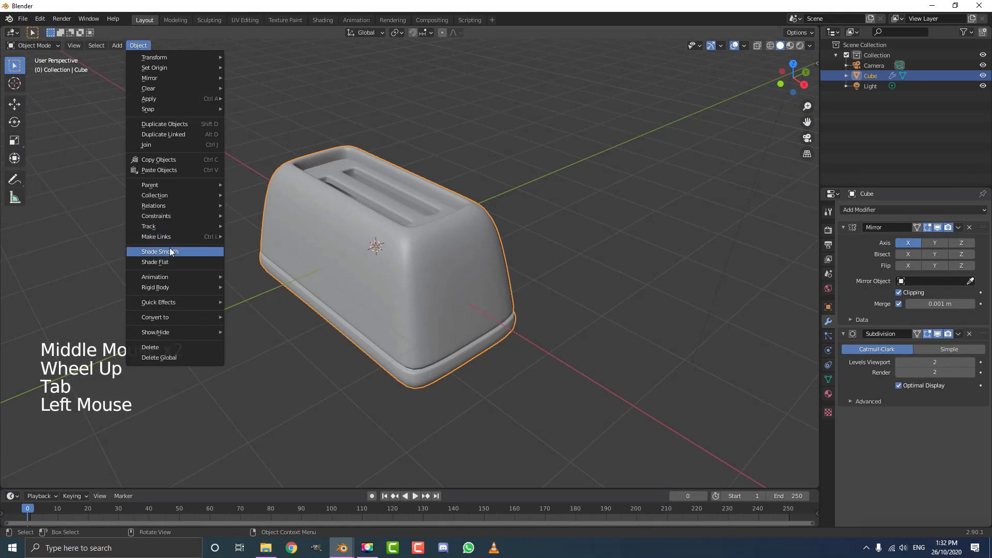
scroll(560, 239, "down", 2)
middle_click_drag(560, 239, 452, 239)
scroll(491, 222, "up", 2)
scroll(453, 240, "up", 2)
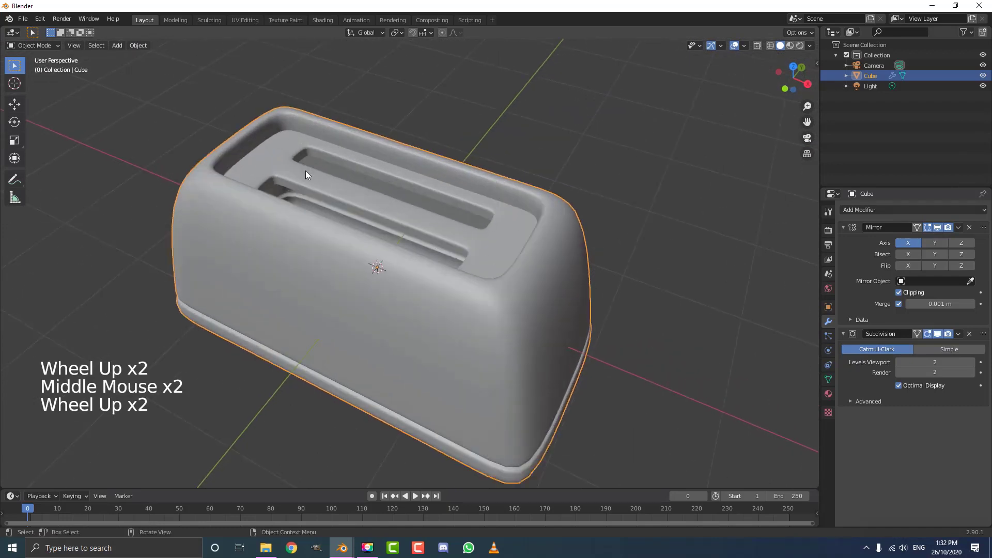
middle_click_drag(602, 279, 548, 272)
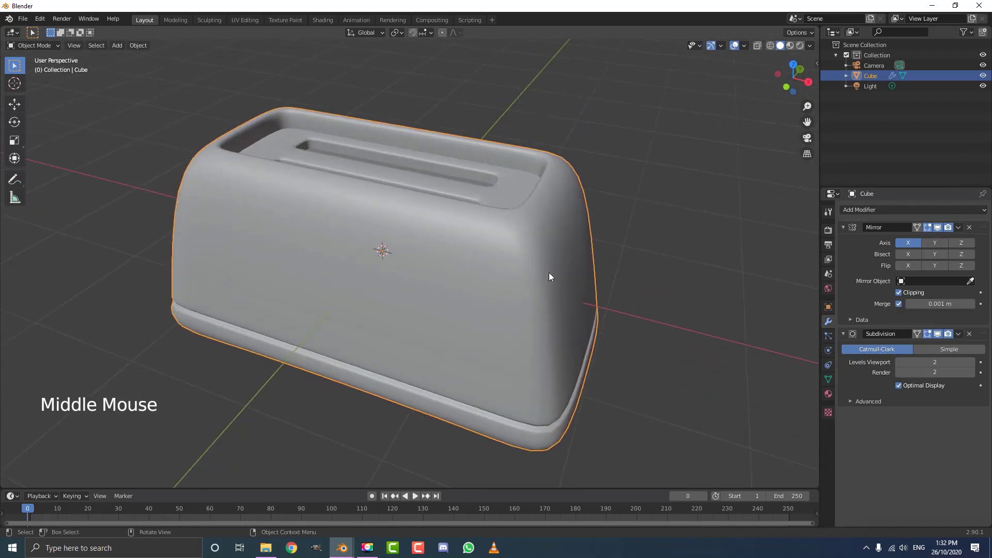
Set the body material's viewport display color to salmon with hue 0.050, saturation 0.434 and value 0.906
left_click(828, 394)
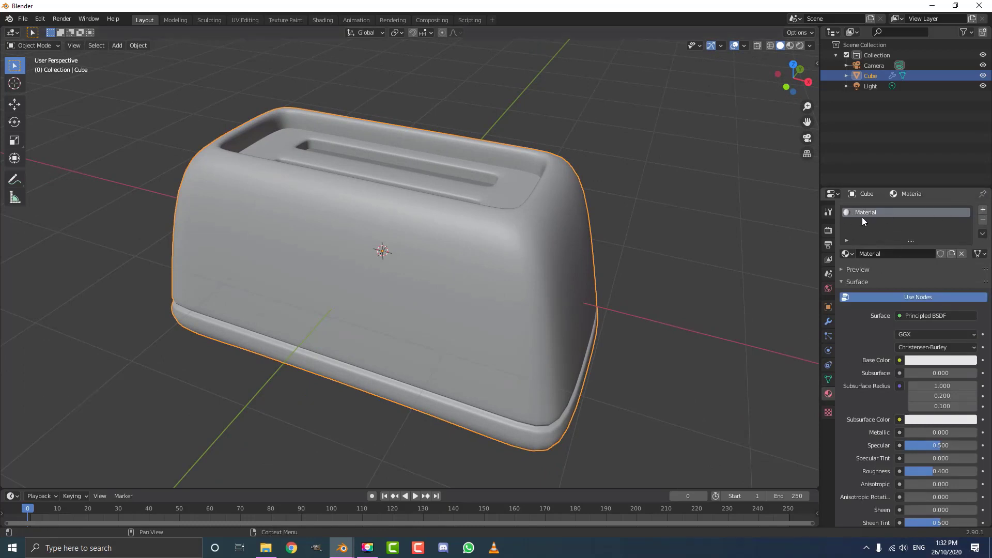
left_click(853, 280)
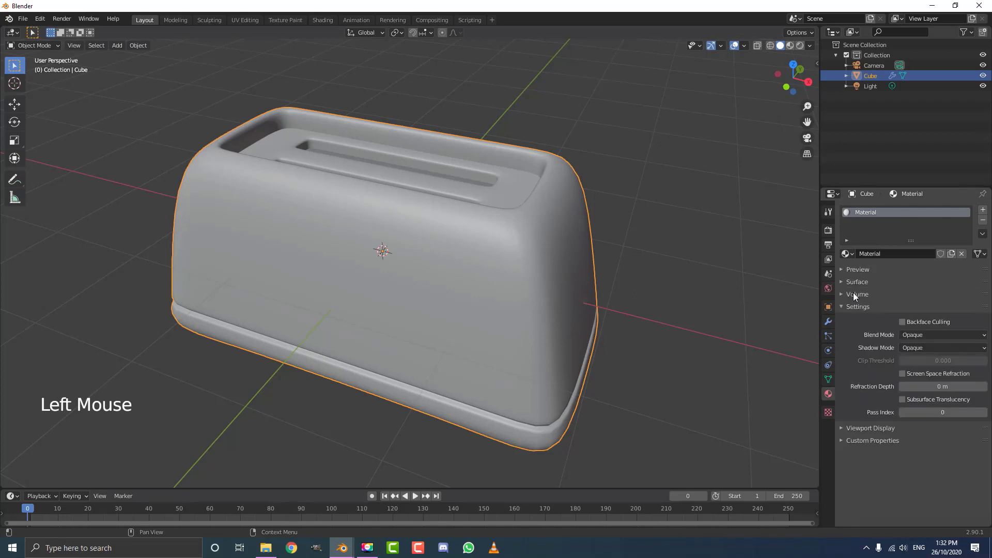
left_click(863, 426)
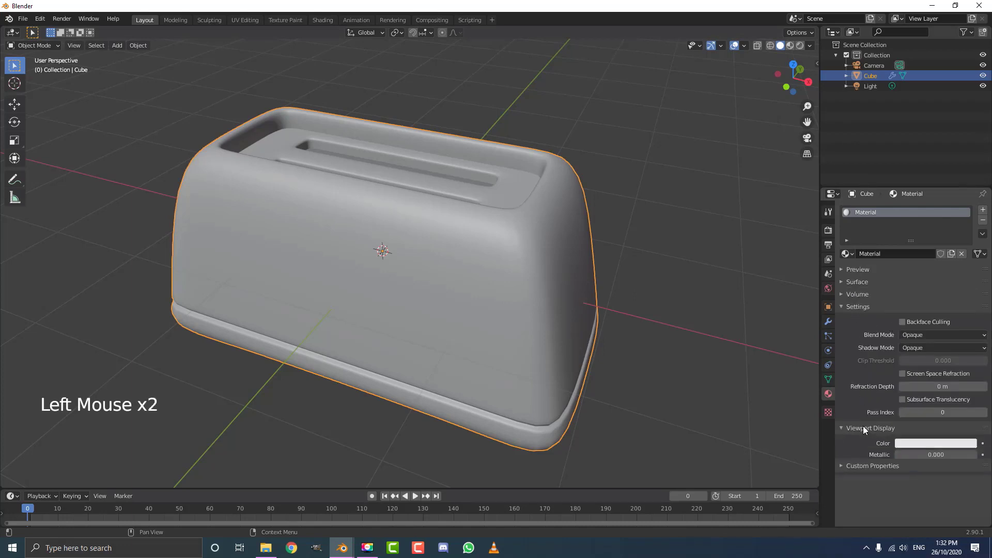
left_click(925, 444)
left_click(918, 348)
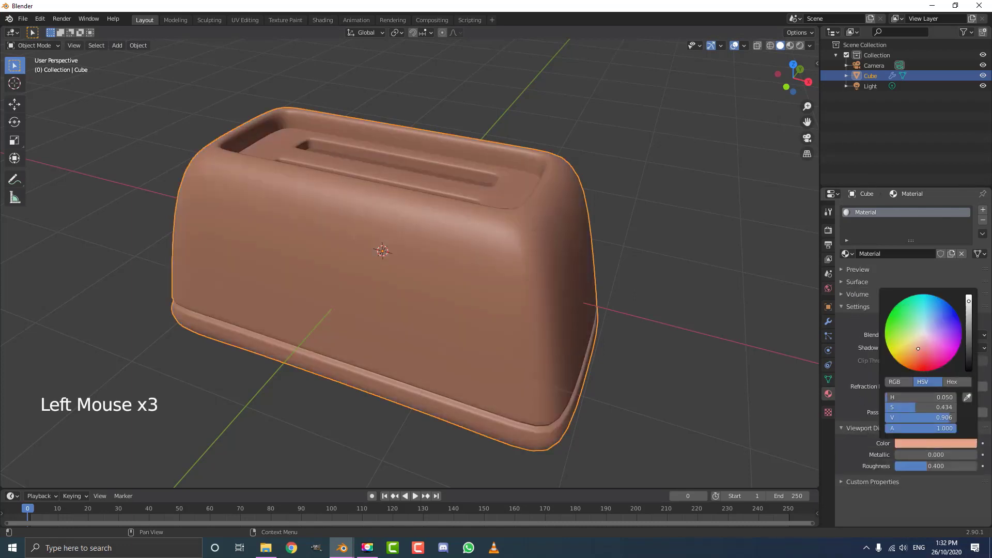
Add a second material slot and select all the linked geometry of the slotted top plate in Edit Mode
scroll(549, 224, "down", 2)
middle_click_drag(550, 224, 544, 302)
scroll(527, 237, "up", 1)
left_click(983, 209)
key("Tab")
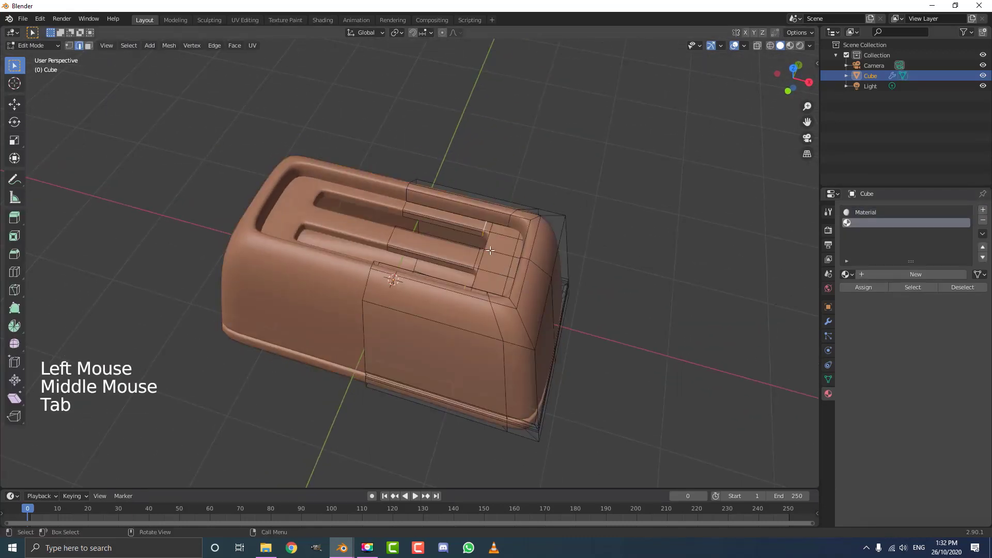
left_click(490, 251)
scroll(507, 254, "up", 1)
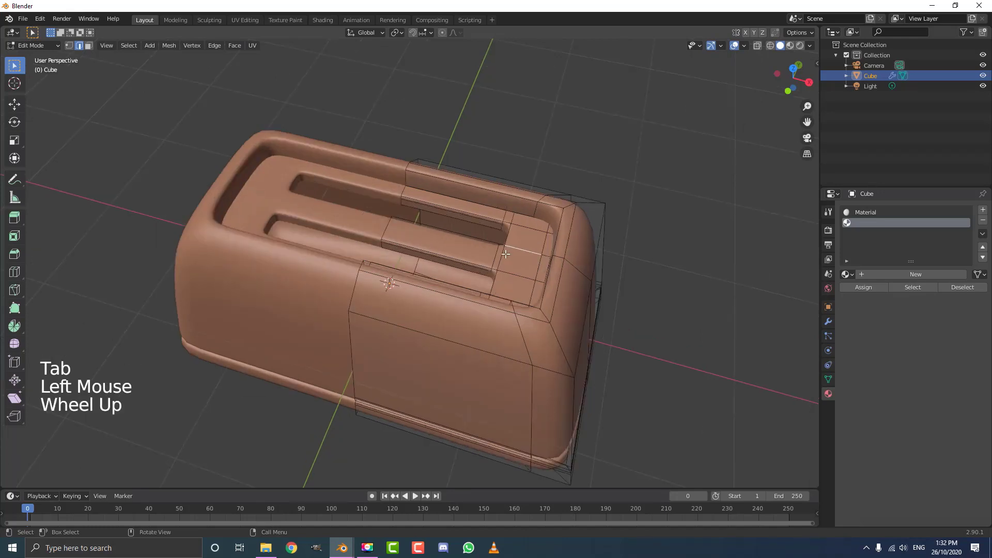
key("ctrl+l")
key("g")
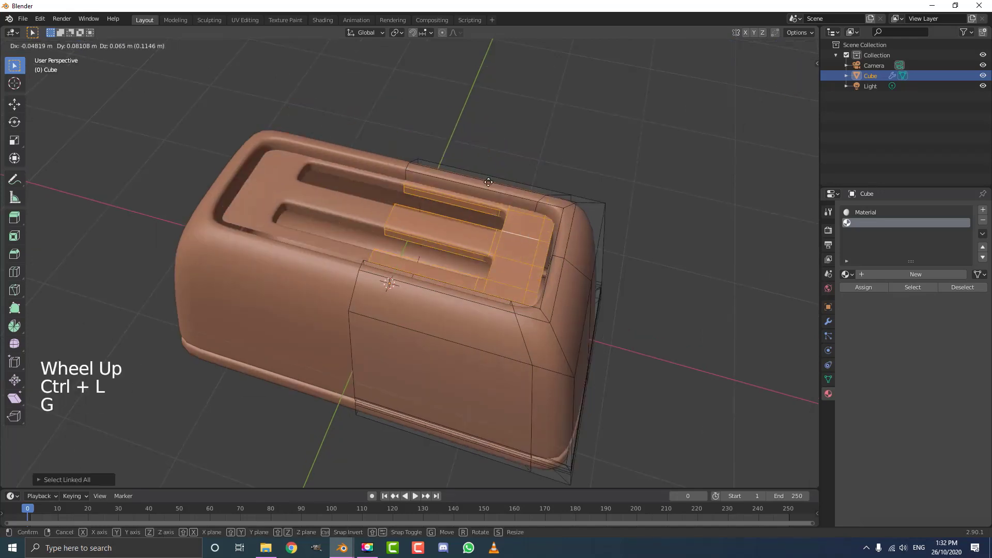
left_click(488, 182)
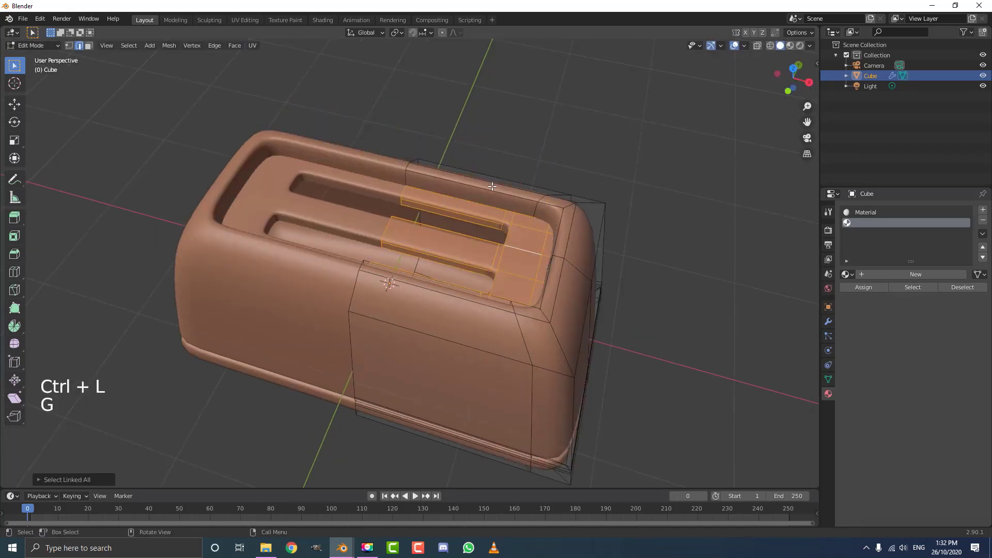
Create a material named chrome, assign it to the slotted top plate and set its viewport Metallic to 0.534
left_click(898, 275)
left_click(863, 287)
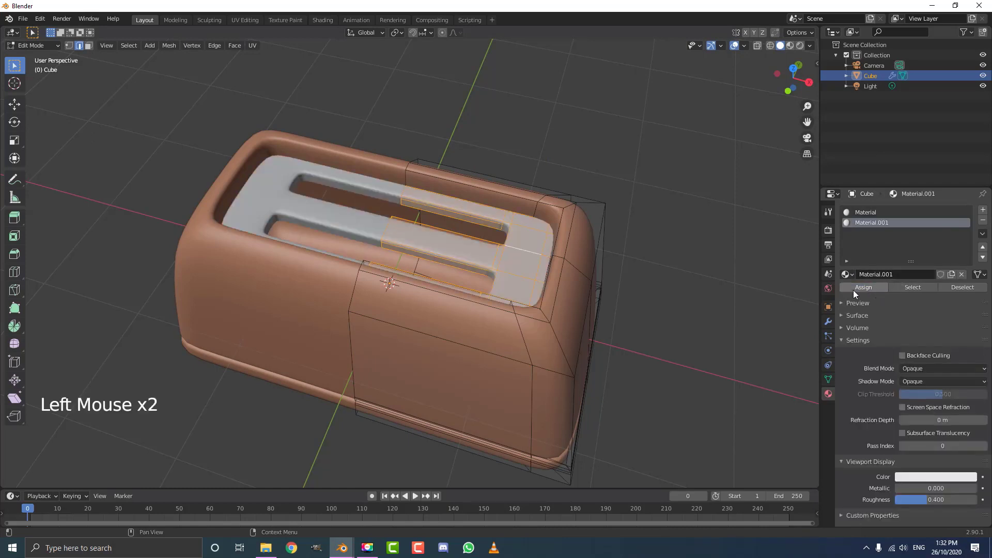
double_click(875, 275)
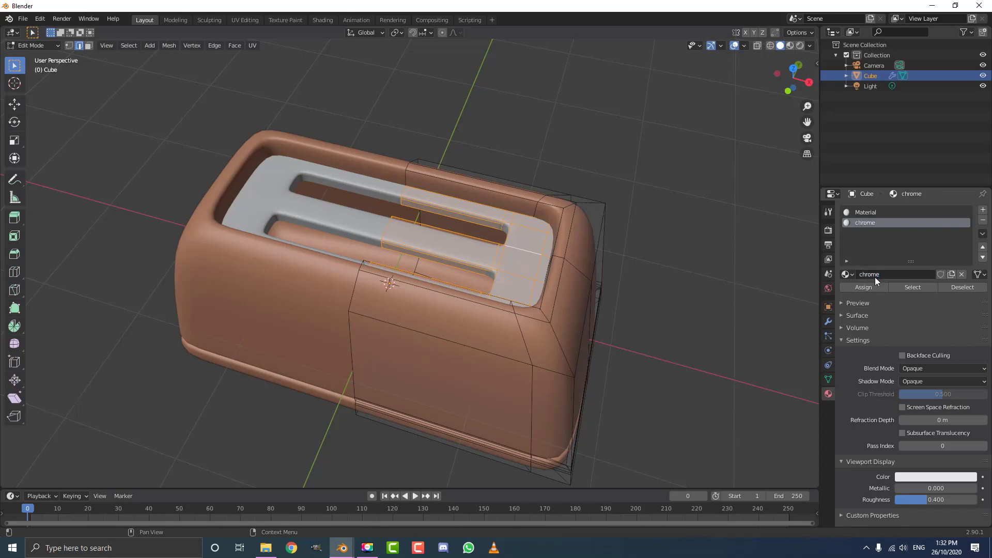
left_click_drag(896, 489, 938, 489)
Box-select the toaster's bottom vertices in a front wireframe view with everything else deselected
middle_click_drag(609, 393, 538, 345)
scroll(637, 361, "down", 2)
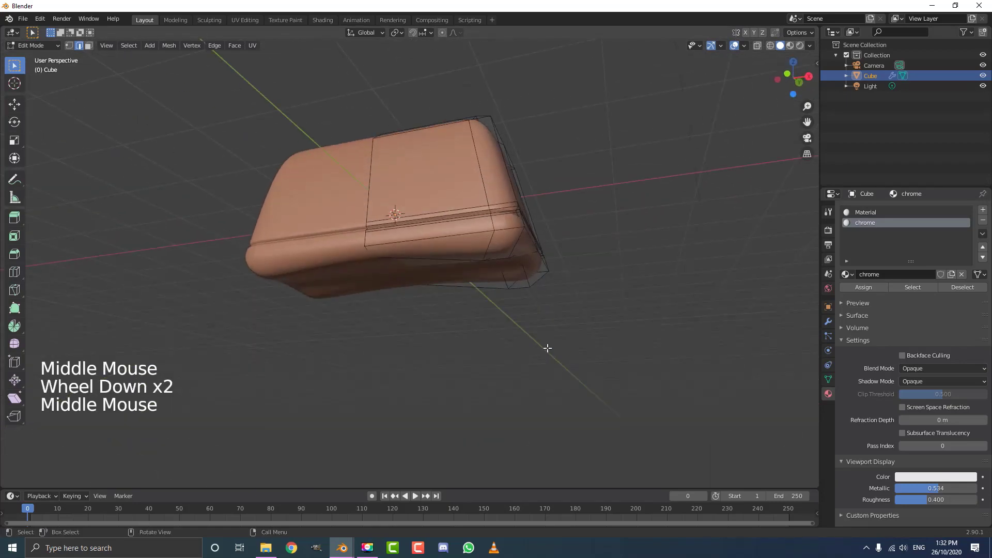
key("KP_1")
key("z")
key("alt+a")
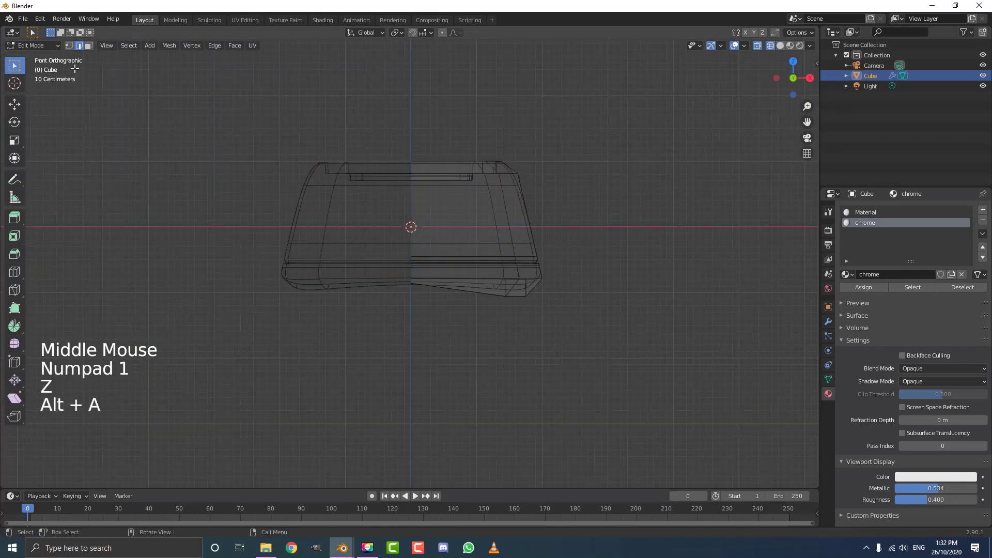
left_click(70, 47)
scroll(409, 380, "up", 2)
key("b")
left_click_drag(267, 418, 640, 276)
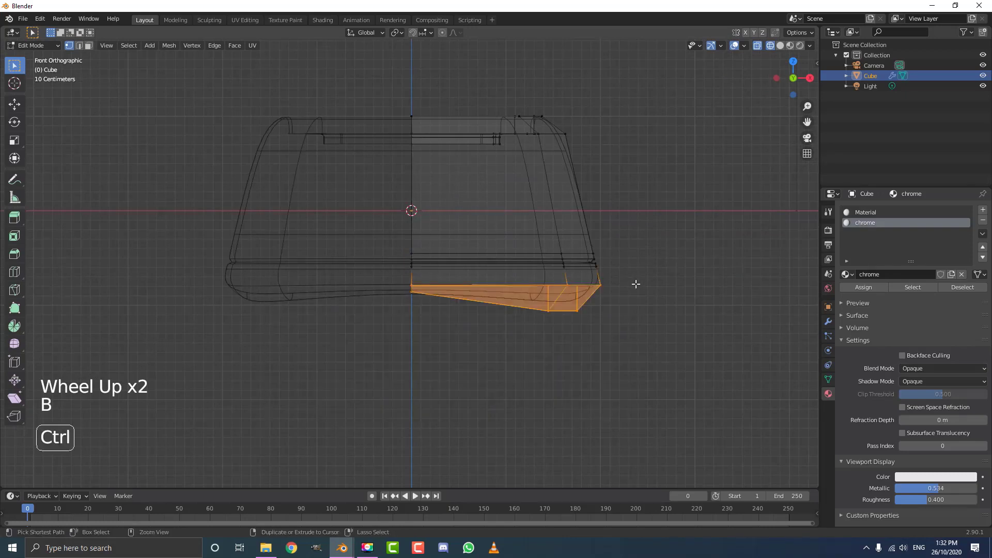
Expand the selection twice up to the groove and assign the chrome material to the toaster's base
key("ctrl+KP_Add")
key("ctrl+KP_Add")
key("z")
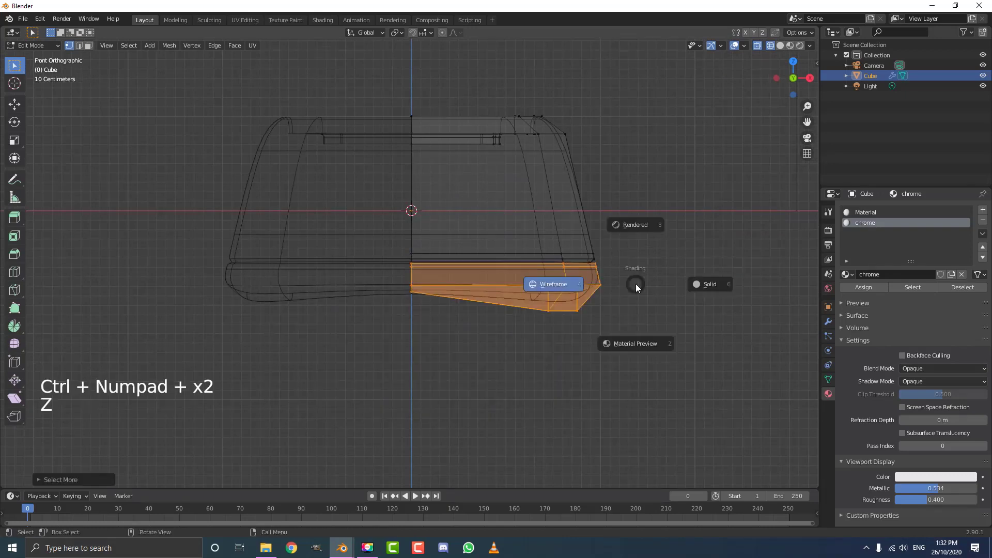
left_click(689, 283)
scroll(809, 242, "up", 4)
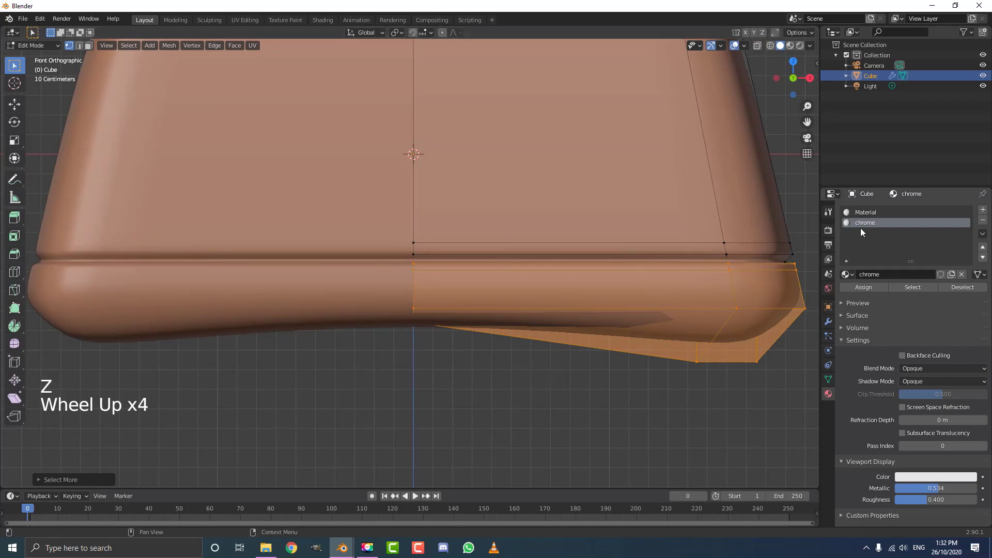
left_click(863, 287)
scroll(425, 281, "down", 4)
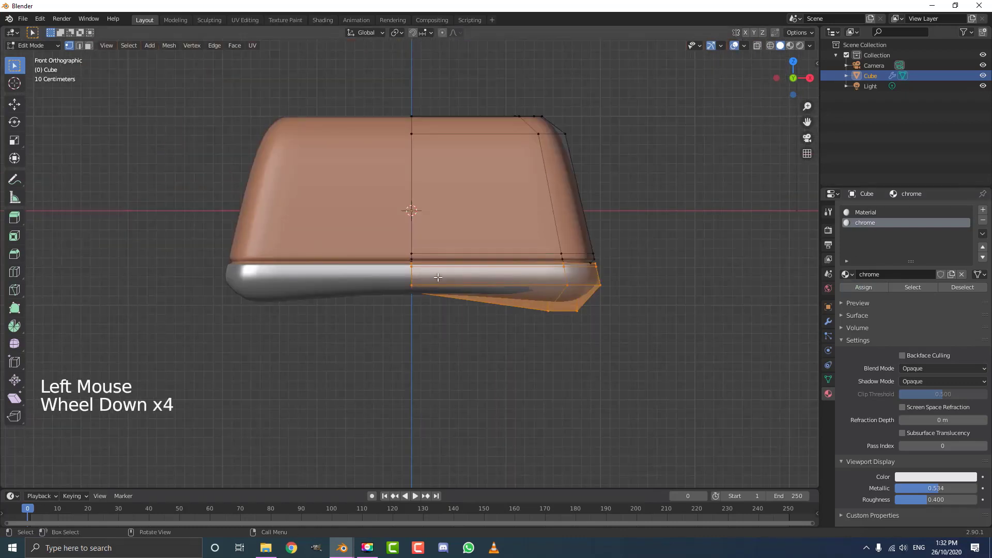
Expand the base selection once more, reassign chrome to it and check the toaster in Object Mode
key("Tab")
middle_click_drag(438, 277, 493, 274)
key("Tab")
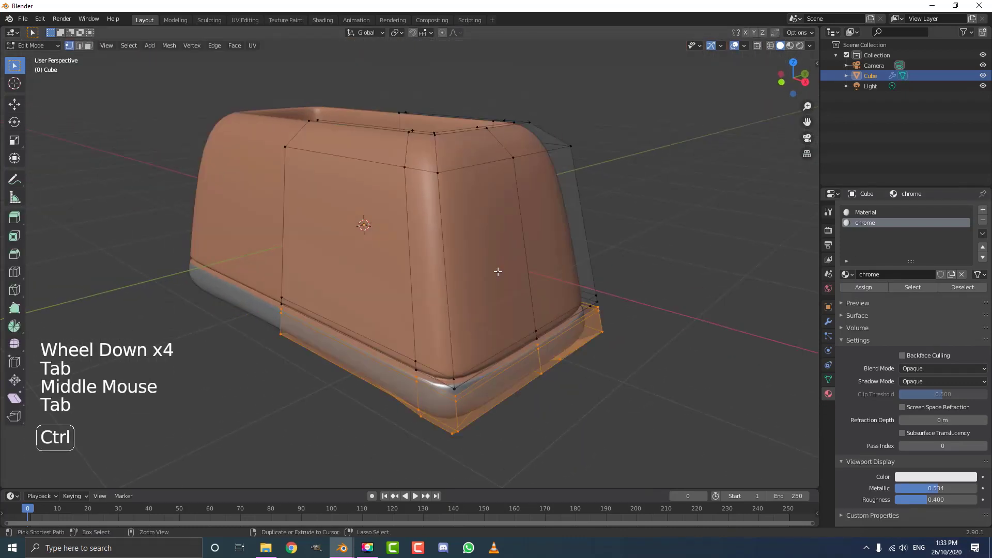
key("ctrl+KP_Add")
left_click(863, 287)
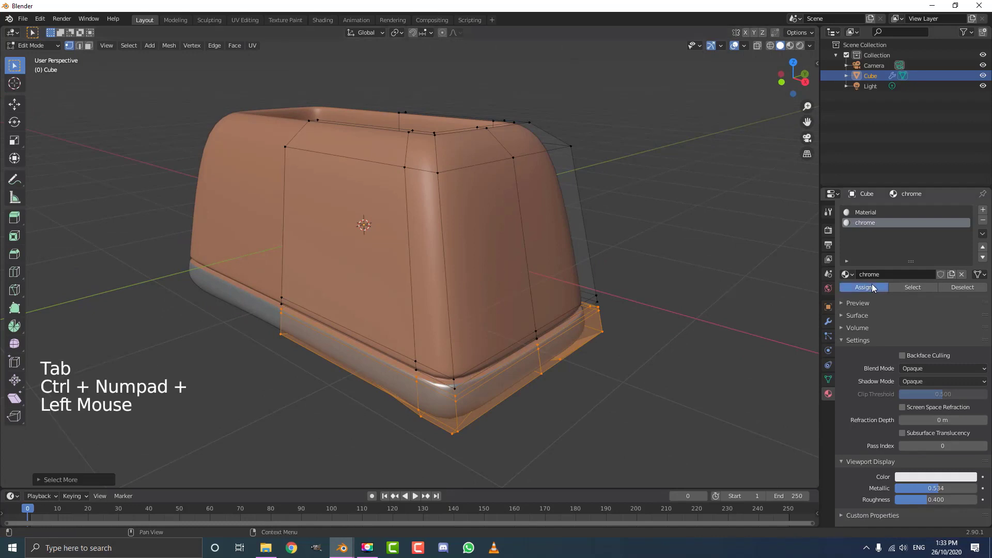
key("Tab")
scroll(507, 357, "down", 3)
middle_click_drag(607, 339, 513, 362)
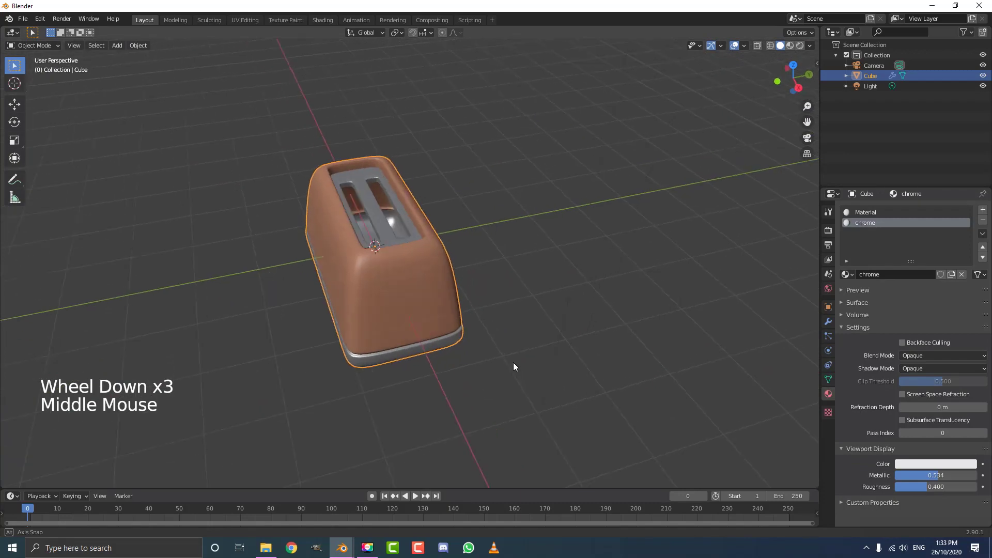
Select the whole linked slotted plate, raise it about 0.10 m along Z within the recess and clear the selection
scroll(513, 361, "up", 1)
scroll(406, 291, "up", 1)
middle_click_drag(410, 259, 353, 213, "shift")
scroll(406, 290, "up", 1)
key("Tab")
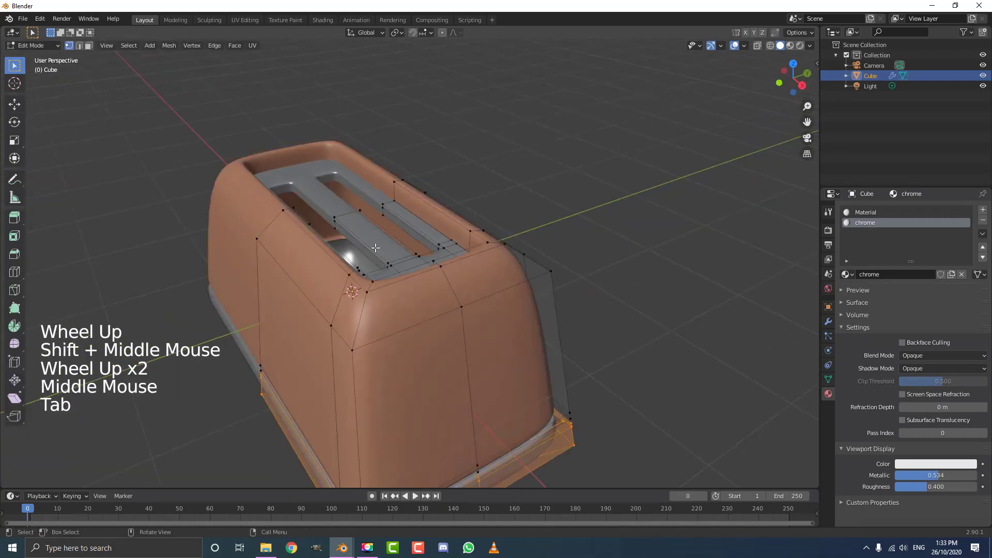
left_click(353, 212)
key("ctrl+l")
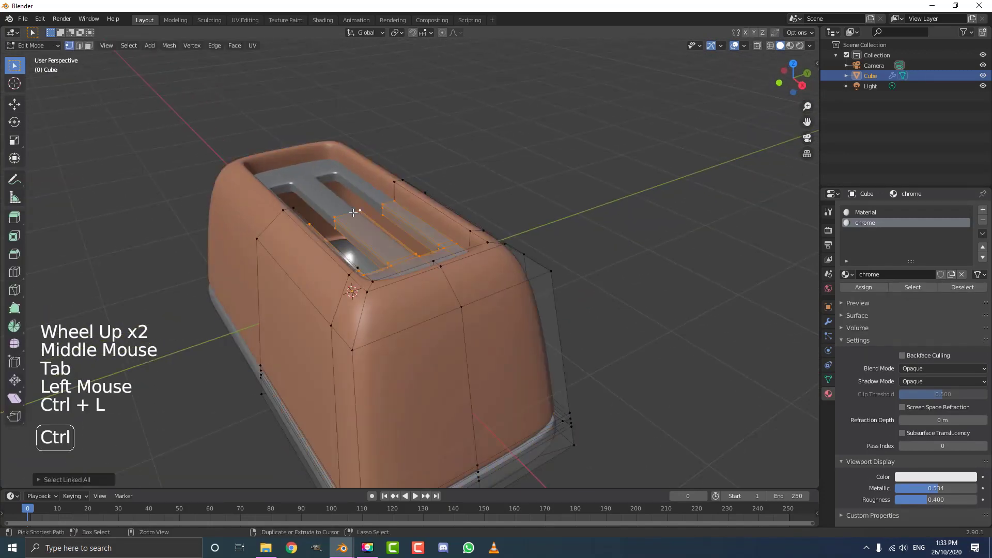
key("g")
key("z")
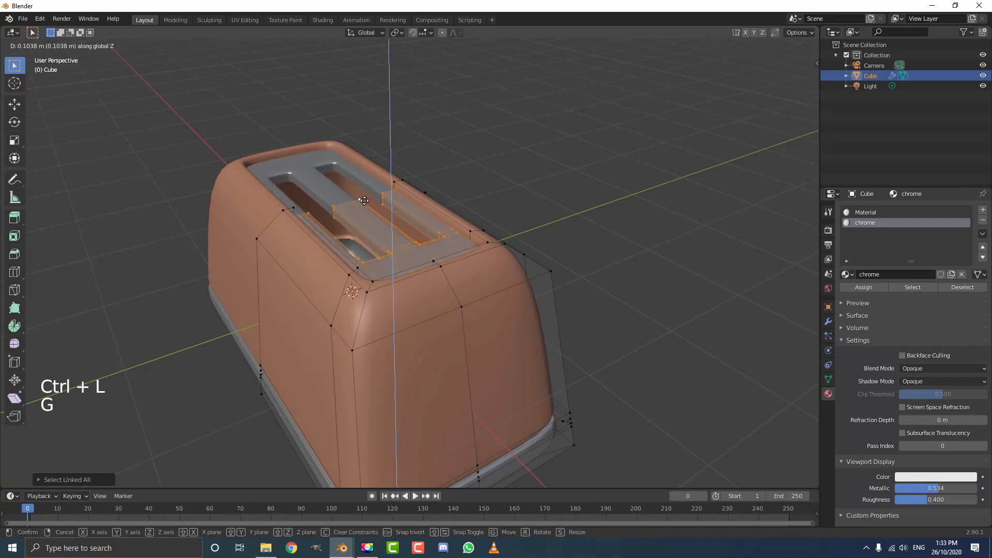
left_click(366, 200)
key("alt+a")
scroll(365, 200, "down", 4)
middle_click_drag(366, 200, 433, 215)
scroll(433, 215, "up", 3)
key("alt+a")
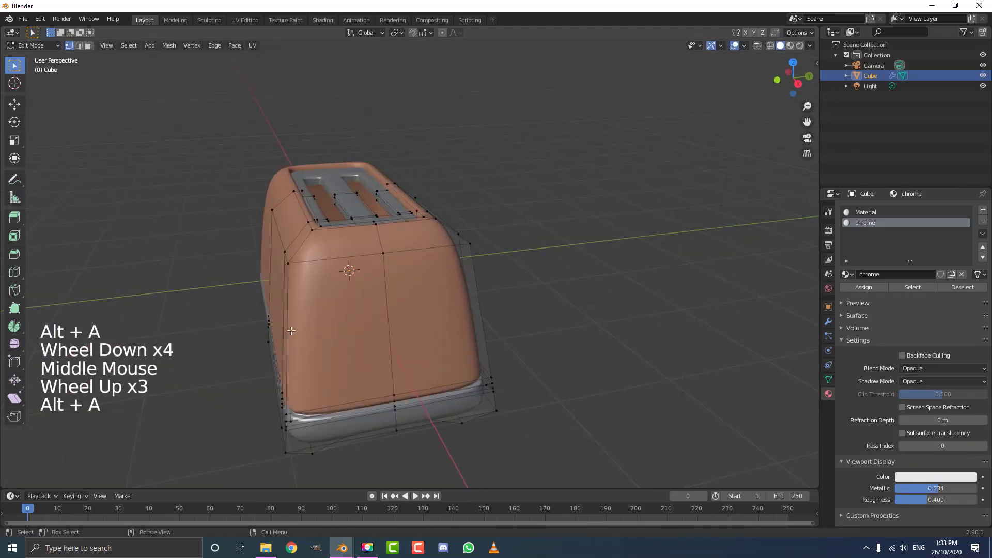
Add a centred horizontal loop cut around the toaster body between its base groove and upper edge
key("ctrl+r")
left_click(292, 332)
right_click(292, 332)
Bulge the body's horizontal mid-height loop outward about 0.057 m with Shrink/Fatten
middle_click_drag(292, 333, 546, 358)
key("alt+s")
key("shift")
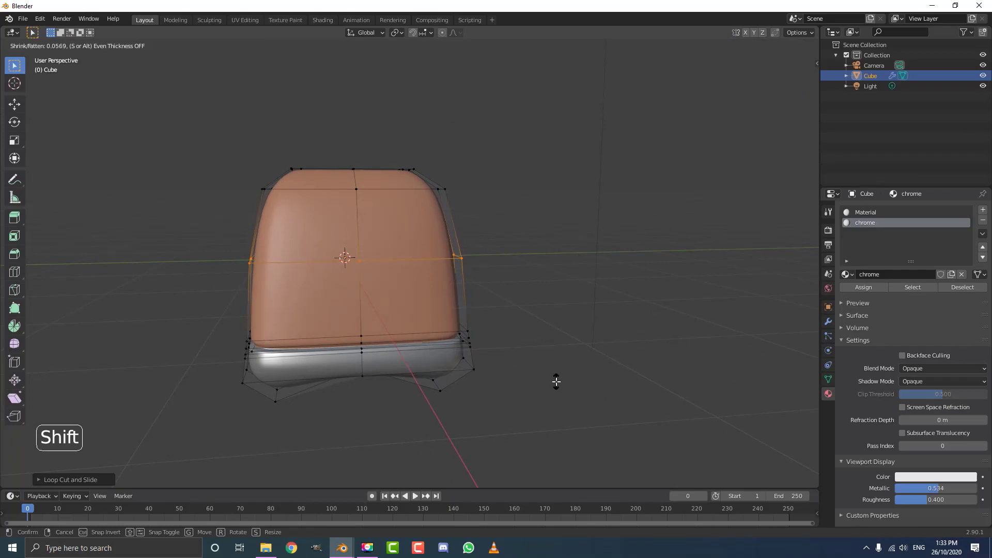
left_click(556, 381)
scroll(441, 317, "down", 3)
middle_click_drag(440, 316, 487, 320)
scroll(476, 327, "up", 3)
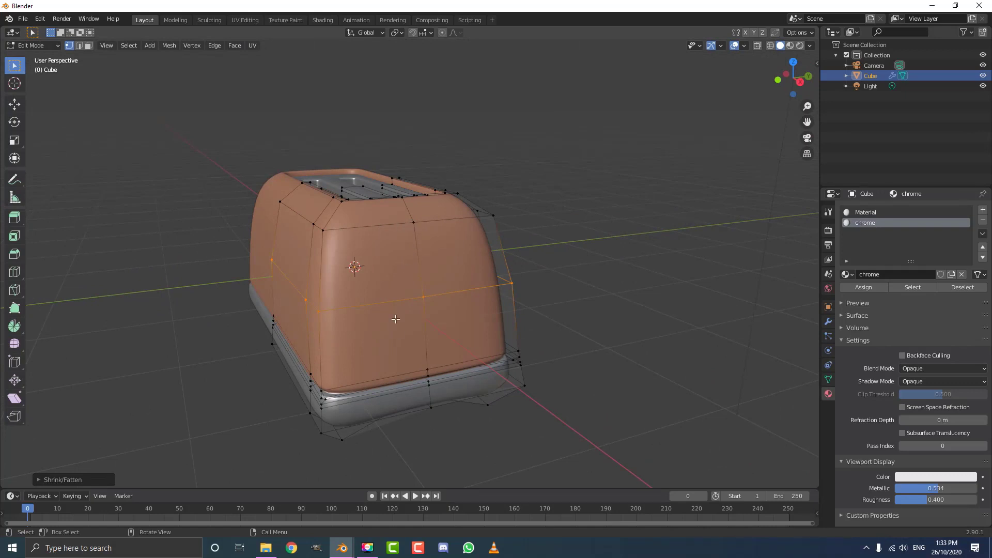
Return the toaster body to Object Mode and add a new cube mesh to the scene
middle_click_drag(437, 404, 518, 377)
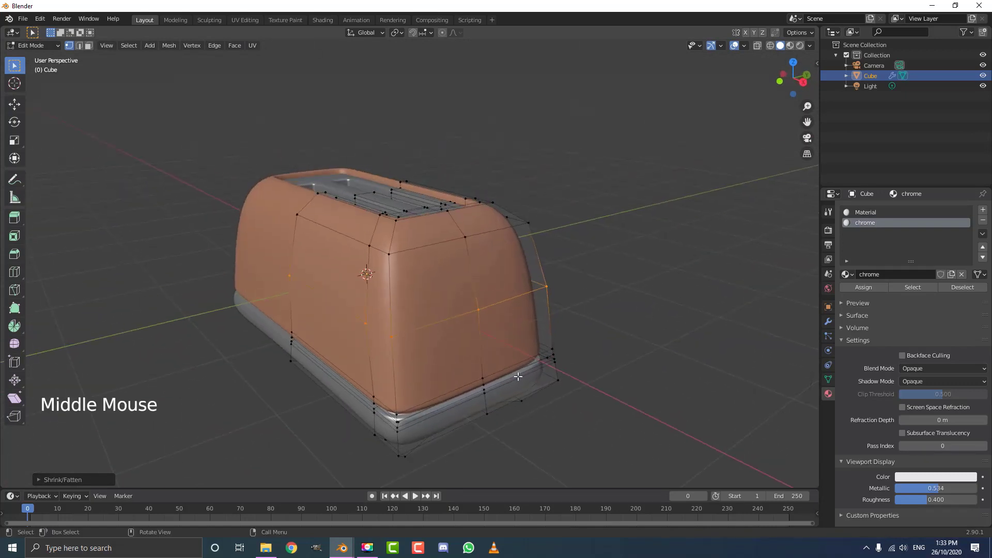
key("Tab")
scroll(411, 271, "down", 2)
middle_click_drag(411, 271, 373, 246)
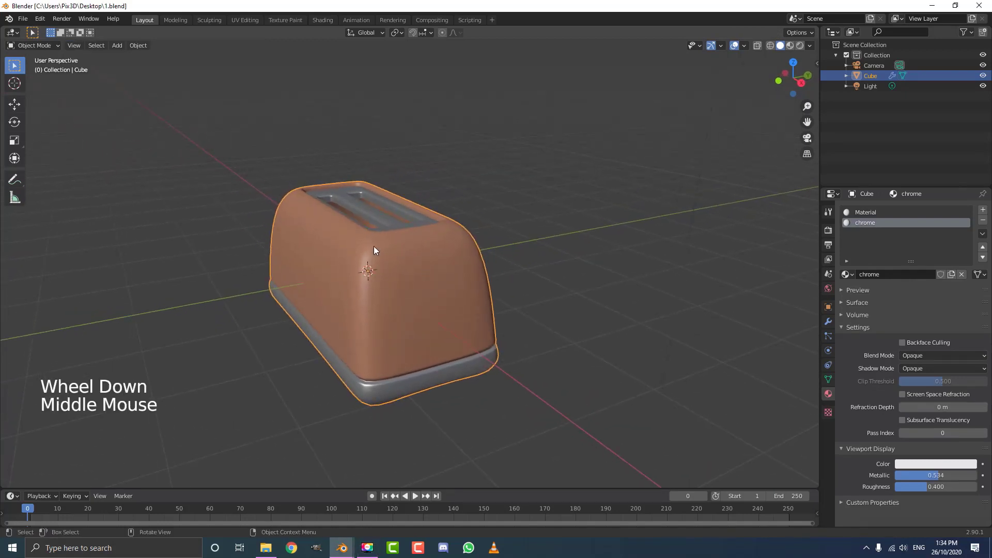
key("shift+a")
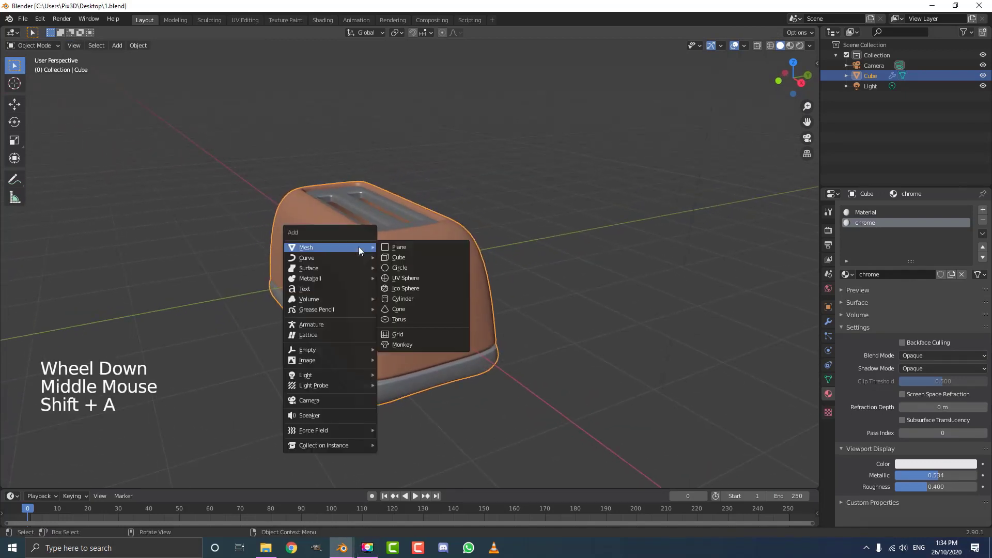
left_click(402, 257)
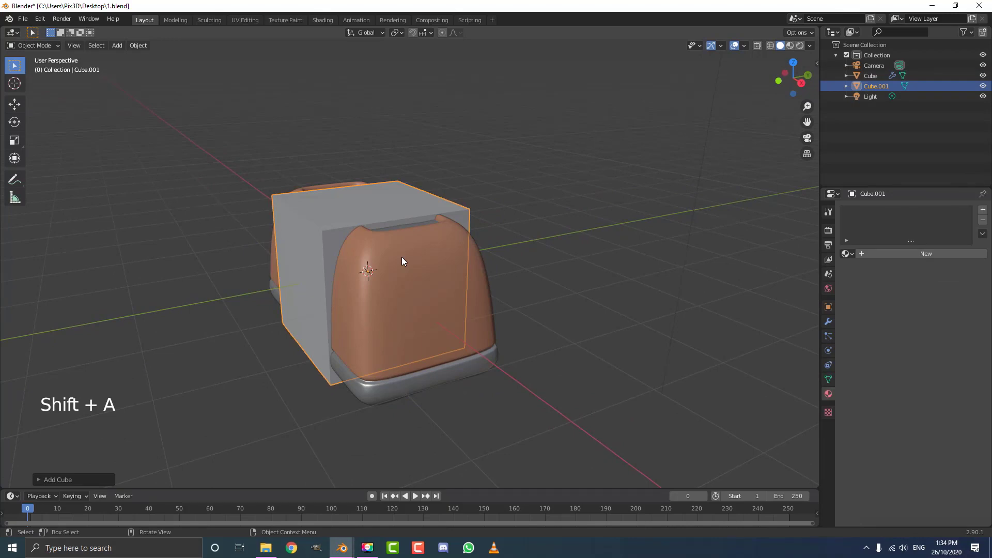
In front view, move the cube to the toaster's +X end wall and scale it down to a small block
key("KP_1")
middle_click_drag(492, 259, 271, 286, "shift")
scroll(270, 286, "up", 2)
key("g")
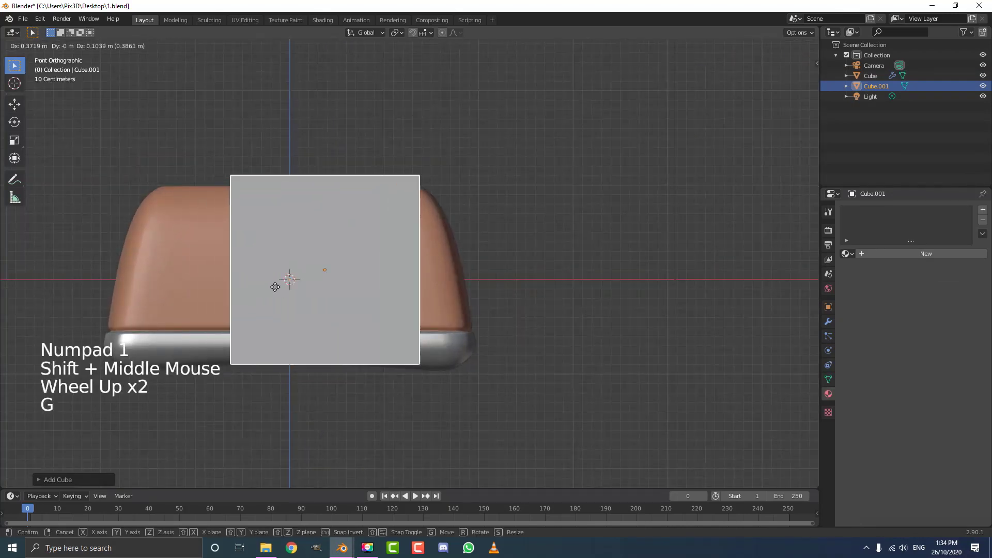
left_click(428, 250)
scroll(492, 361, "up", 1)
scroll(492, 365, "up", 1)
key("s")
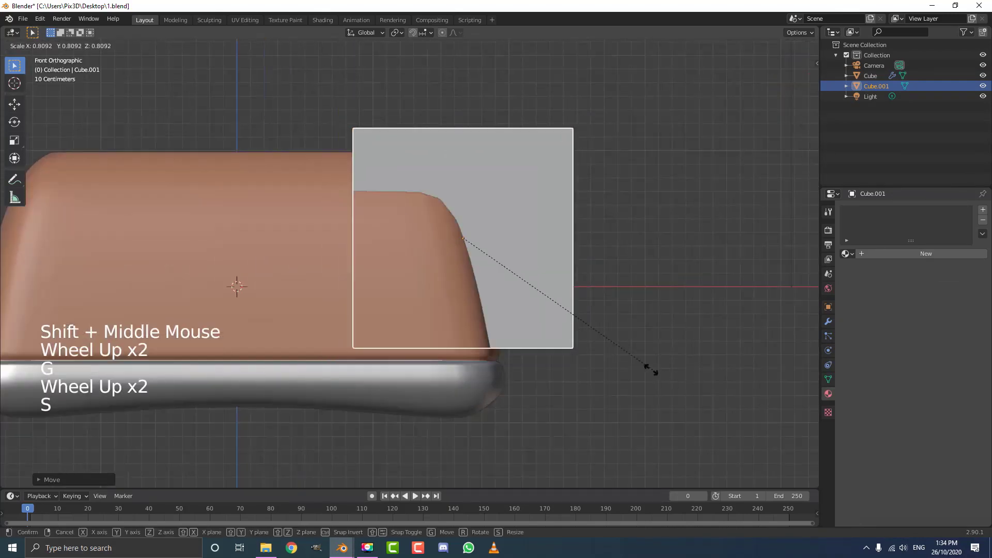
left_click(473, 262)
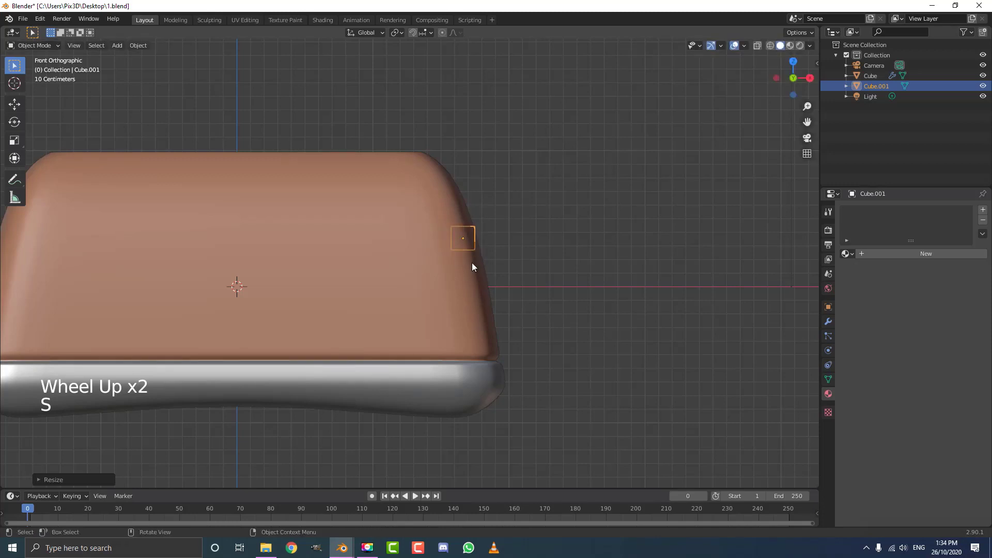
Raise the small cube about 0.23 m along the toaster's end wall and check its position in side and front views
key("g")
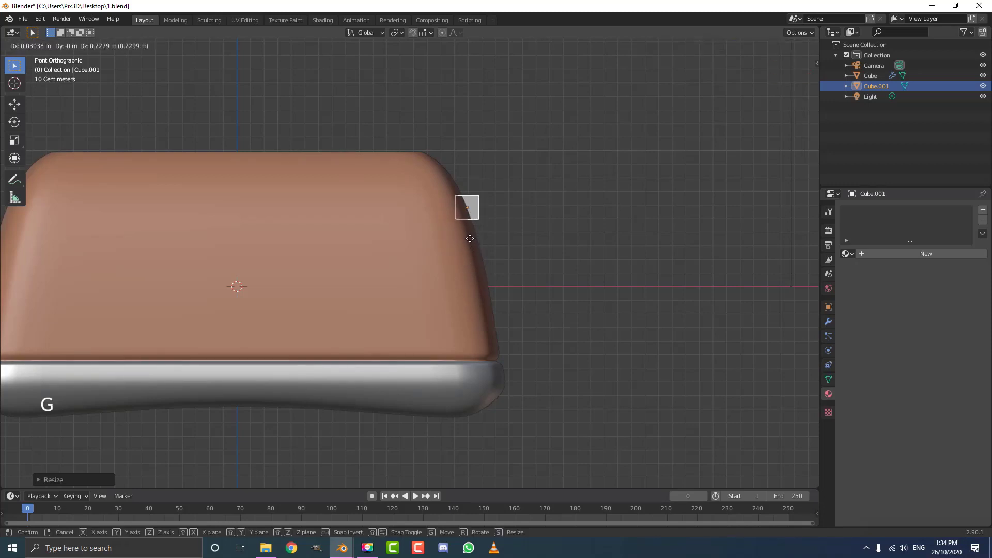
left_click(470, 238)
key("KP_3")
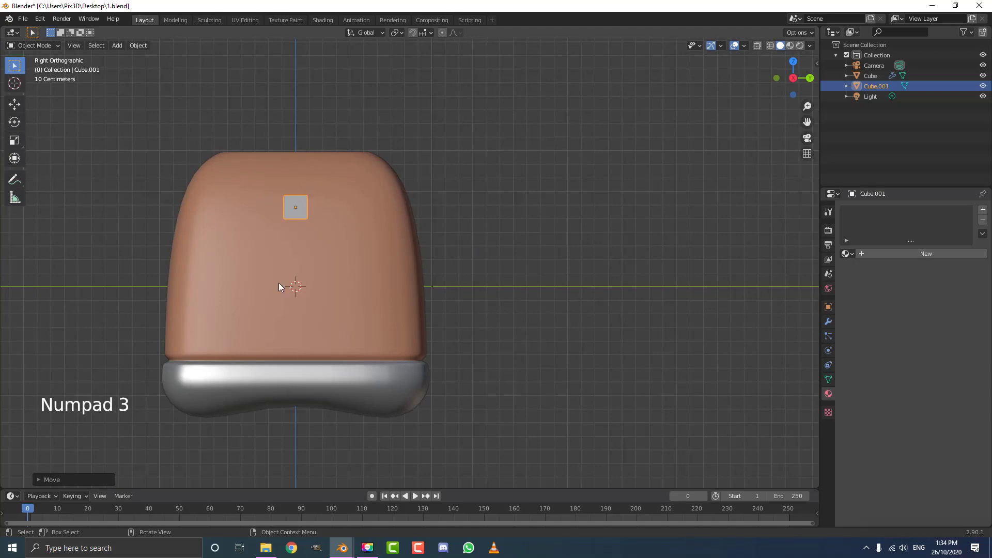
key("KP_1")
scroll(445, 219, "down", 3)
scroll(497, 222, "up", 3)
middle_click_drag(445, 219, 381, 257, "shift")
scroll(497, 222, "up", 1)
scroll(362, 217, "down", 3)
Scale the small cube's mesh down uniformly in Edit Mode to a much smaller block
key("Tab")
scroll(360, 203, "up", 4)
scroll(360, 204, "up", 1)
scroll(381, 256, "up", 2)
key("s")
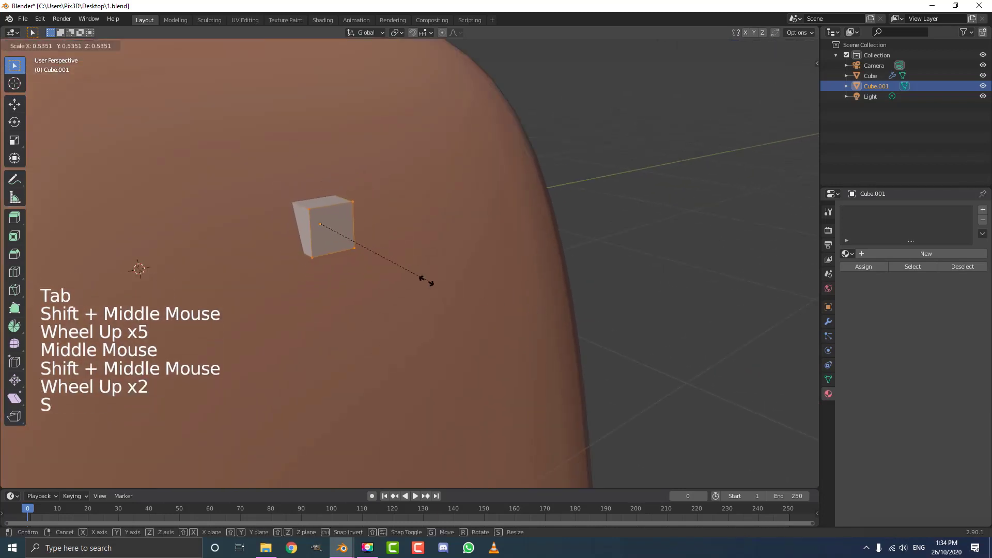
left_click(356, 261)
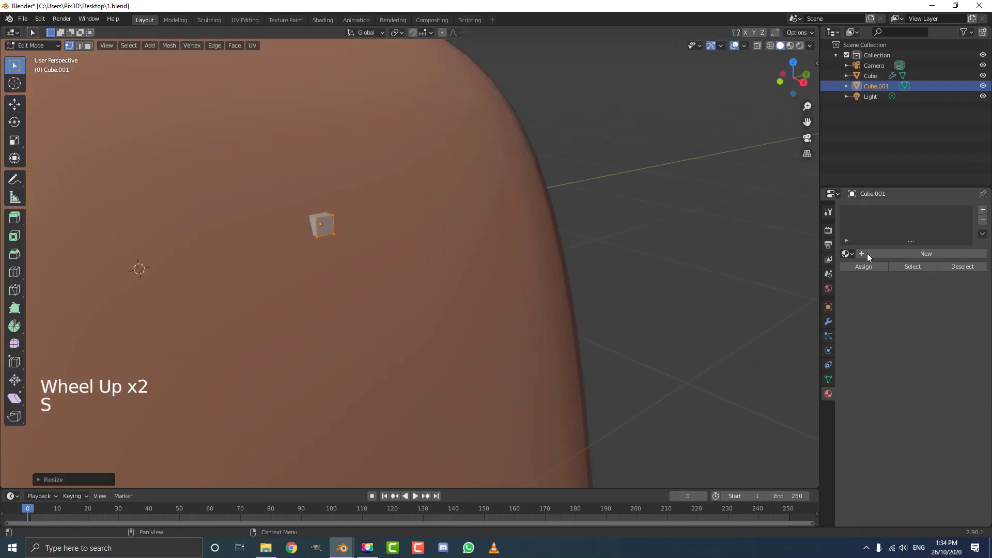
Add a Mirror modifier to the small block
left_click(828, 321)
left_click(867, 209)
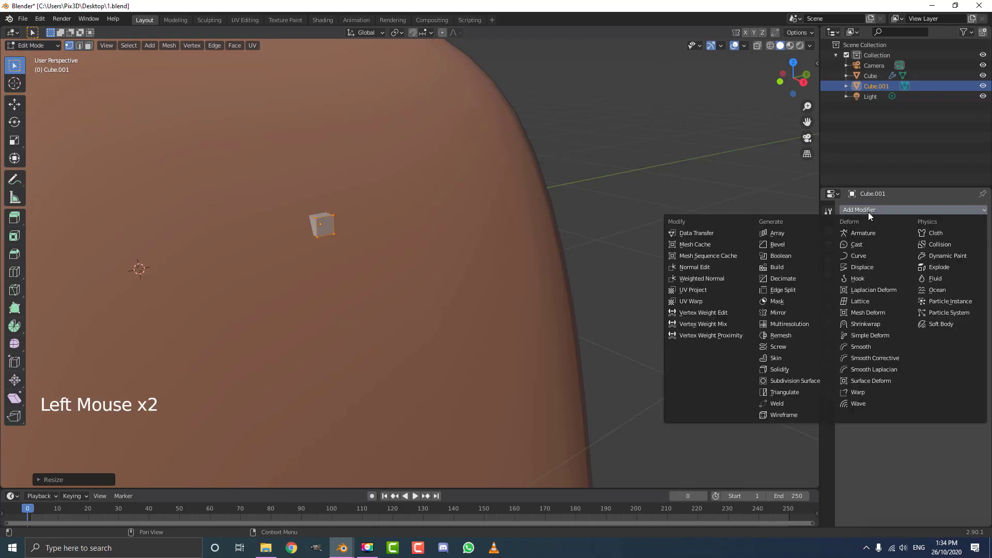
left_click(785, 313)
Offset the block's mesh along Y from its origin and switch the mirror axis from X to Y
scroll(317, 255, "down", 4)
scroll(301, 259, "up", 3)
middle_click_drag(317, 255, 283, 258)
key("g")
key("y")
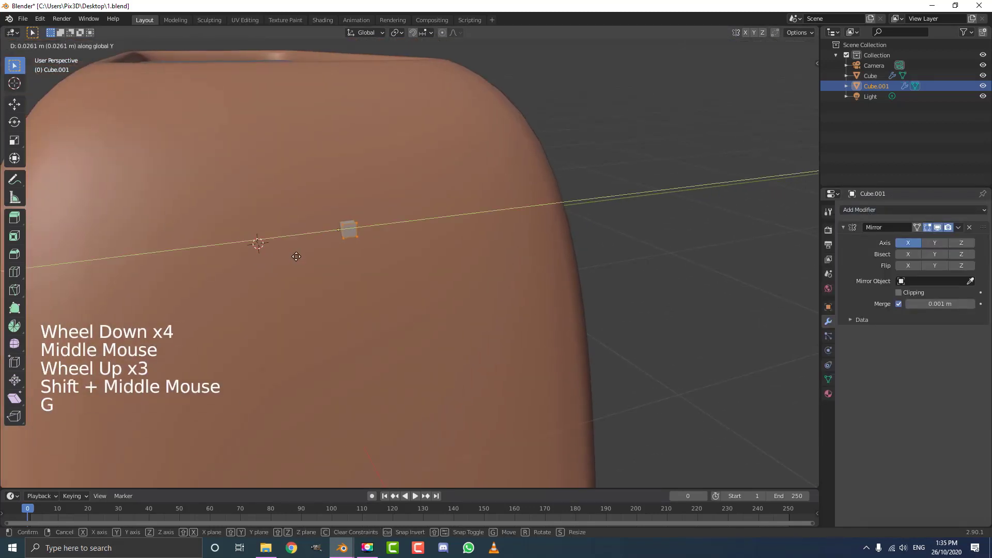
left_click(308, 253)
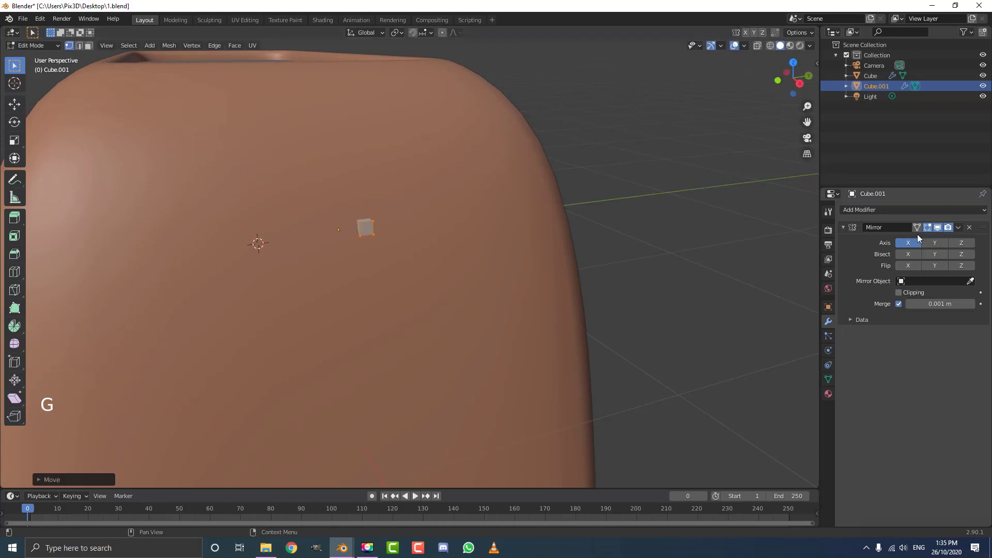
left_click(935, 242)
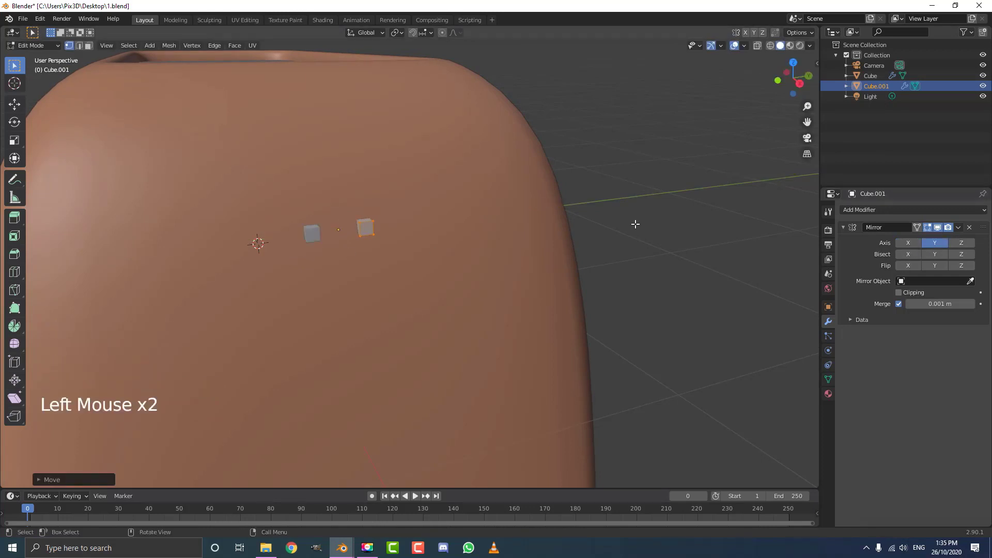
Move the block's mesh back about 0.024 m along negative Y, closer to its mirrored copy
scroll(636, 221, "down", 5)
middle_click_drag(546, 215, 231, 270)
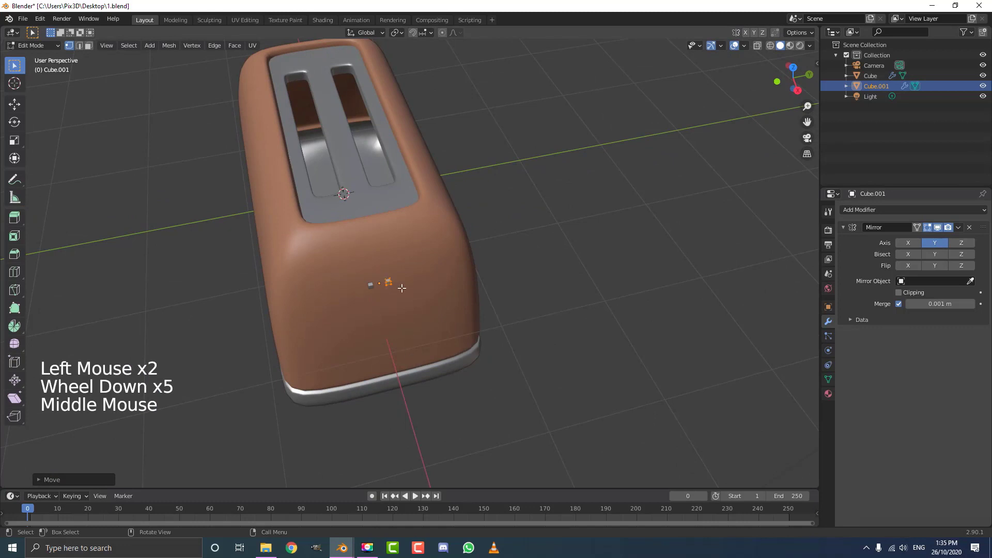
middle_click_drag(348, 243, 378, 242)
scroll(362, 242, "up", 4)
scroll(372, 243, "up", 3)
key("g")
key("y")
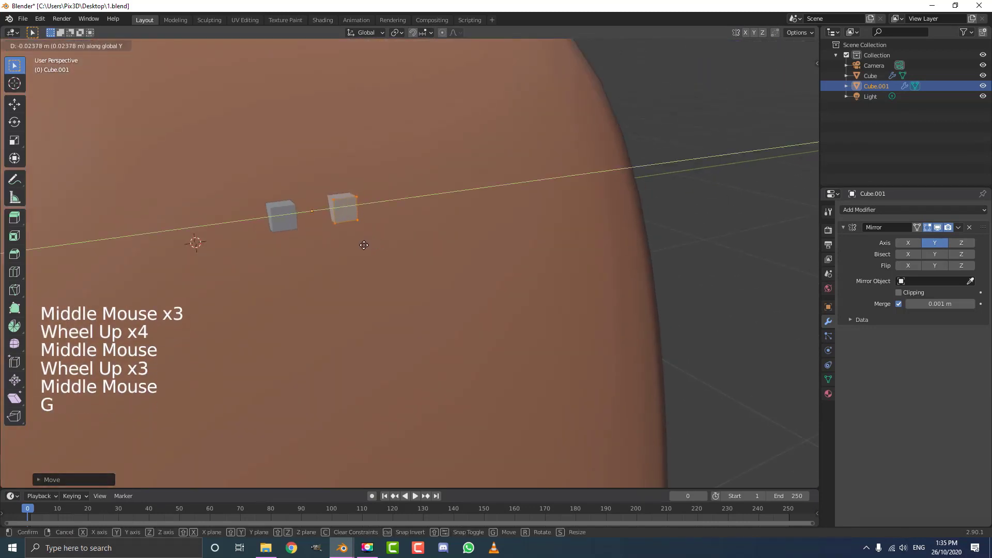
left_click(364, 245)
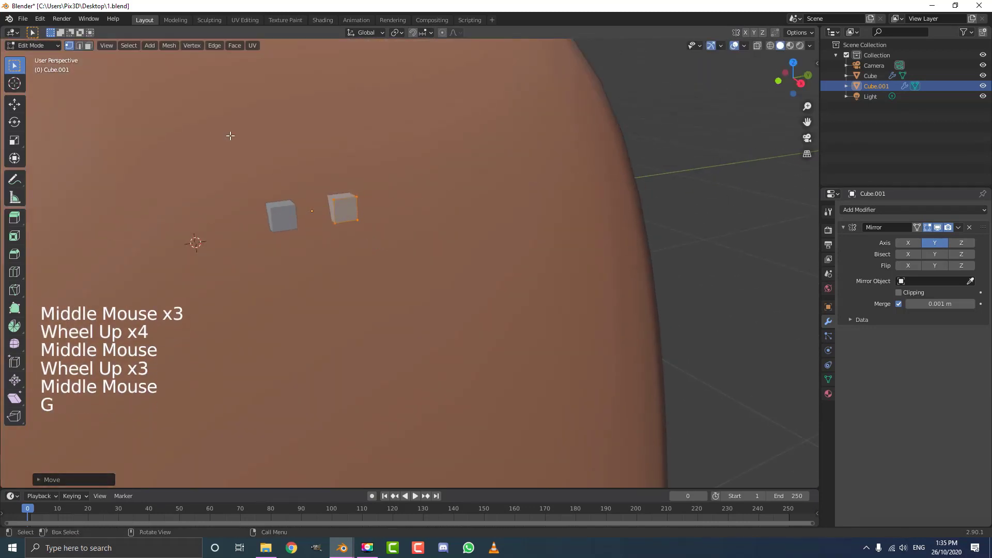
Extrude the block's inner face along Y toward its mirrored copy
left_click(333, 206)
key("e")
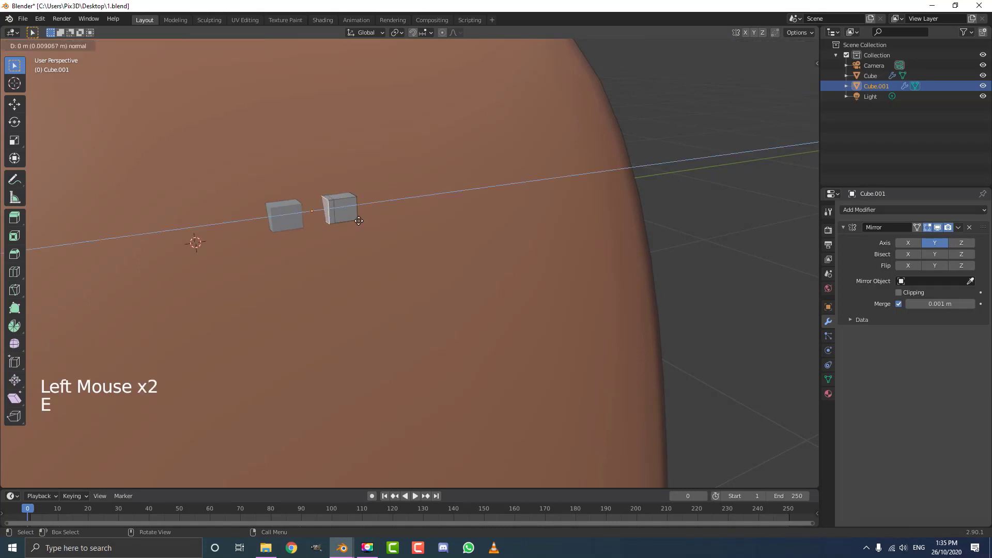
right_click(349, 223)
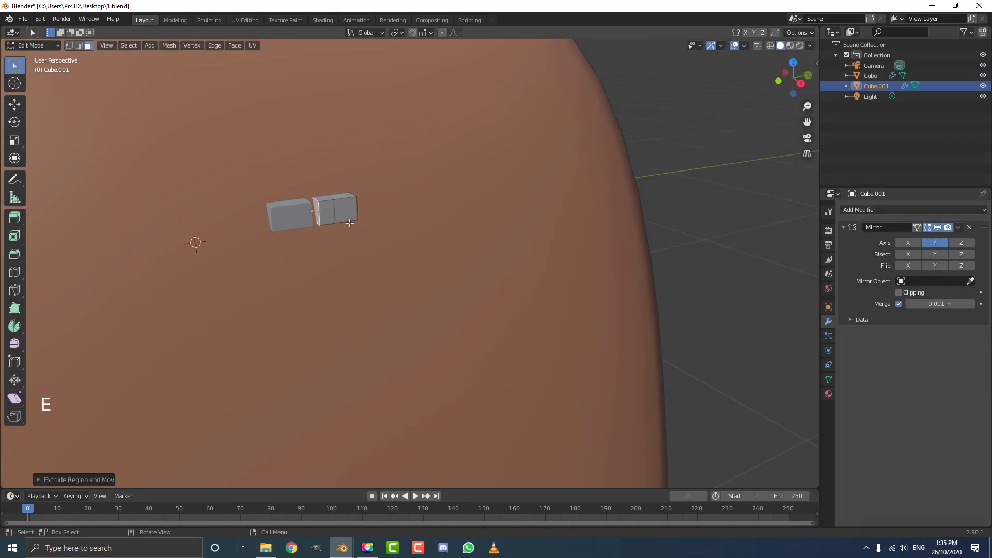
Enable Clipping on the Mirror modifier and move the inner face along Y until it meets the mirror plane
left_click(898, 293)
key("g")
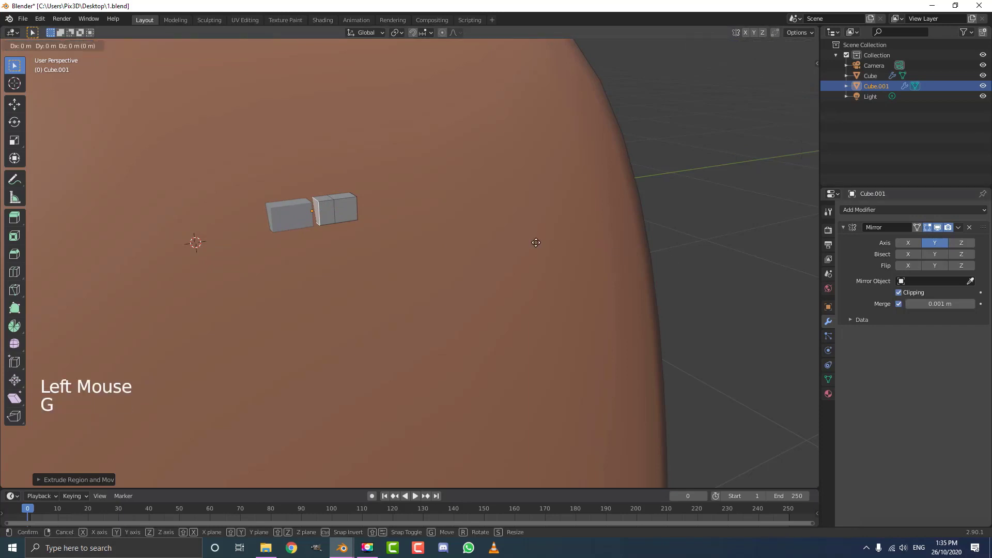
key("y")
left_click(428, 243)
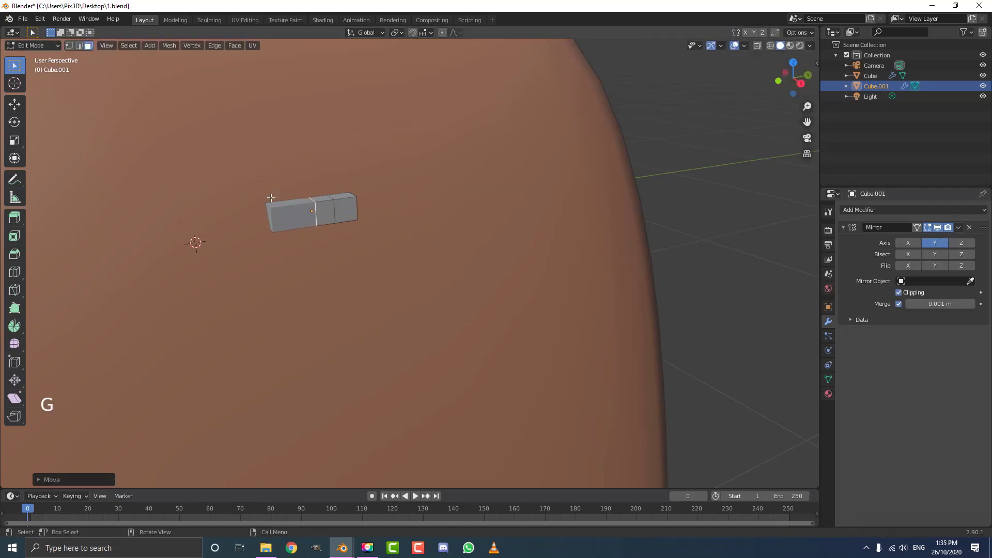
Delete the inner face at the seam between the two mirrored halves
scroll(235, 150, "up", 2)
middle_click_drag(231, 161, 329, 226, "shift")
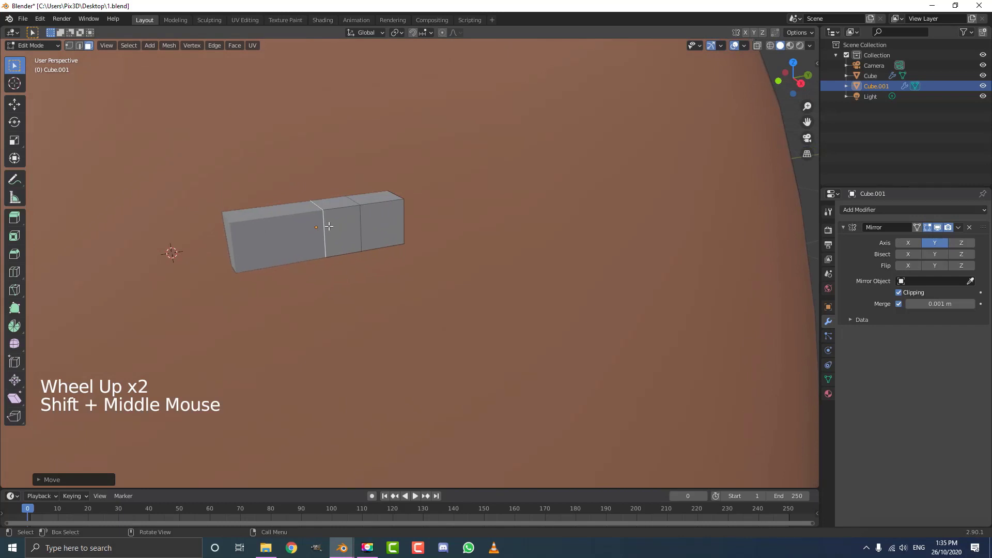
key("x")
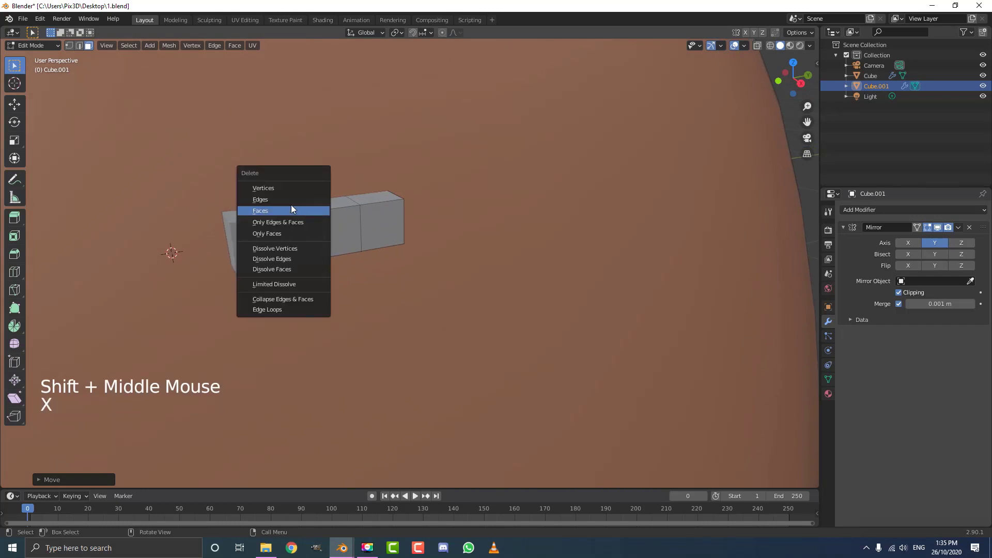
left_click(260, 211)
In wireframe front view, select the block's entire mesh and rotate it to match the slope of the toaster's end wall
scroll(354, 258, "down", 3)
mouse_move(354, 258)
middle_mouse_down()
mouse_move(383, 277)
mouse_move(266, 221)
mouse_move(333, 233)
mouse_move(412, 268)
middle_mouse_up()
key("KP_1")
scroll(414, 285, "up", 4)
key("z")
left_click(352, 290)
scroll(465, 300, "up", 1, "shift")
middle_click_drag(465, 300, 487, 303, "shift")
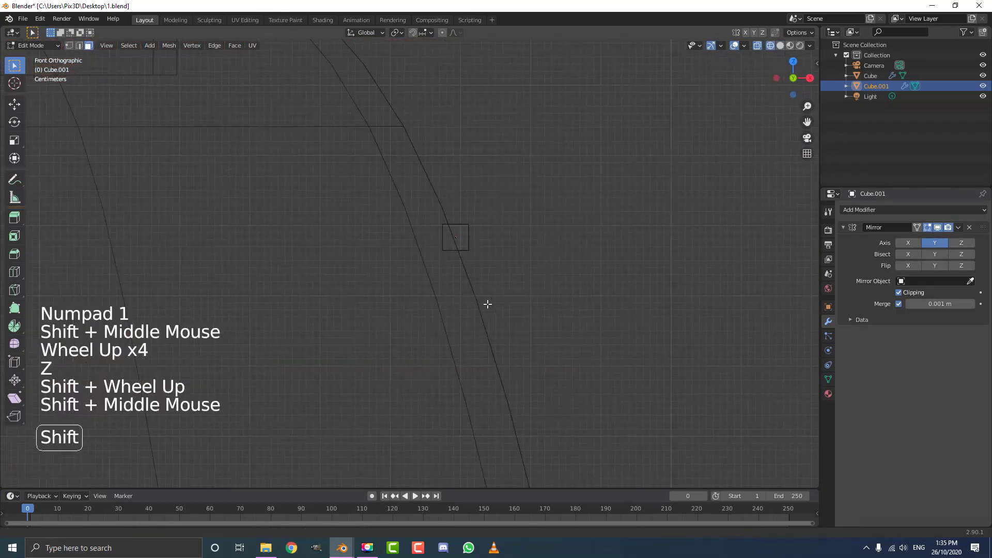
scroll(491, 310, "up", 1)
key("a")
scroll(409, 257, "up", 2)
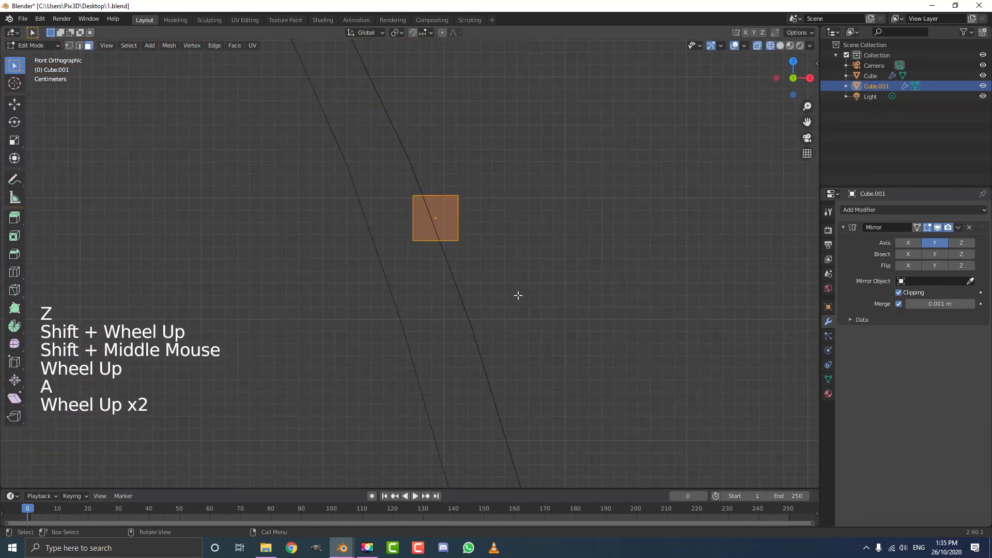
key("r")
left_click(541, 258)
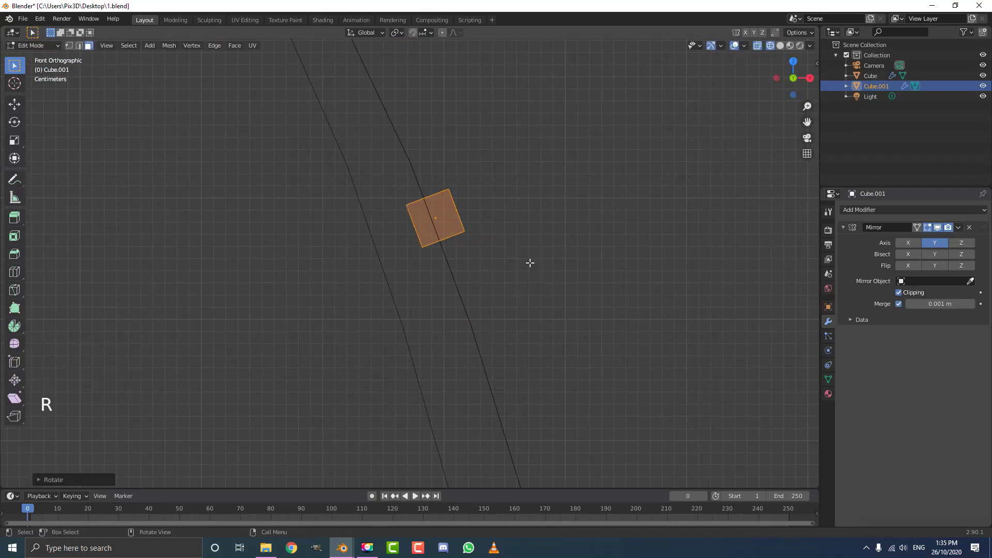
Shift the tilted block outward so it sits against the end wall's surface, and return to solid shading
key("g")
left_click(539, 258)
scroll(505, 261, "down", 3)
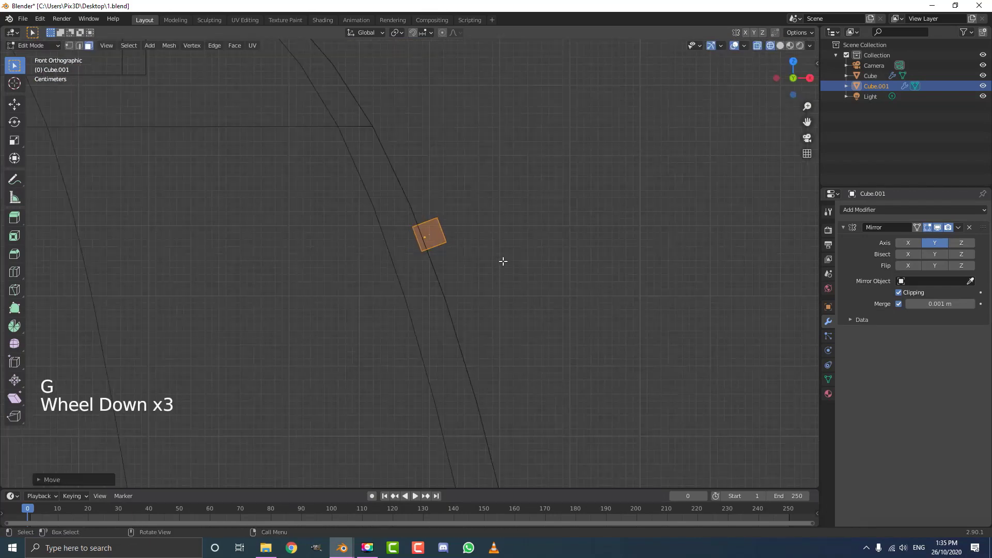
middle_click_drag(504, 262, 447, 265)
key("z")
left_click(302, 254)
Select the block's underside face and extrude it about 0.25 m down along the toaster's end wall in front view
left_click(301, 254)
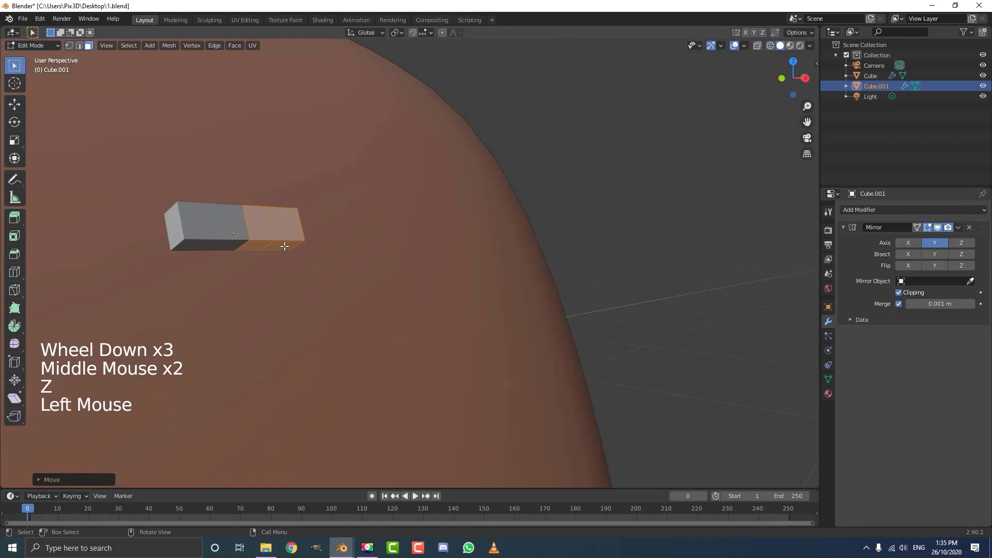
scroll(302, 253, "down", 2)
middle_click_drag(301, 254, 305, 268)
key("KP_1")
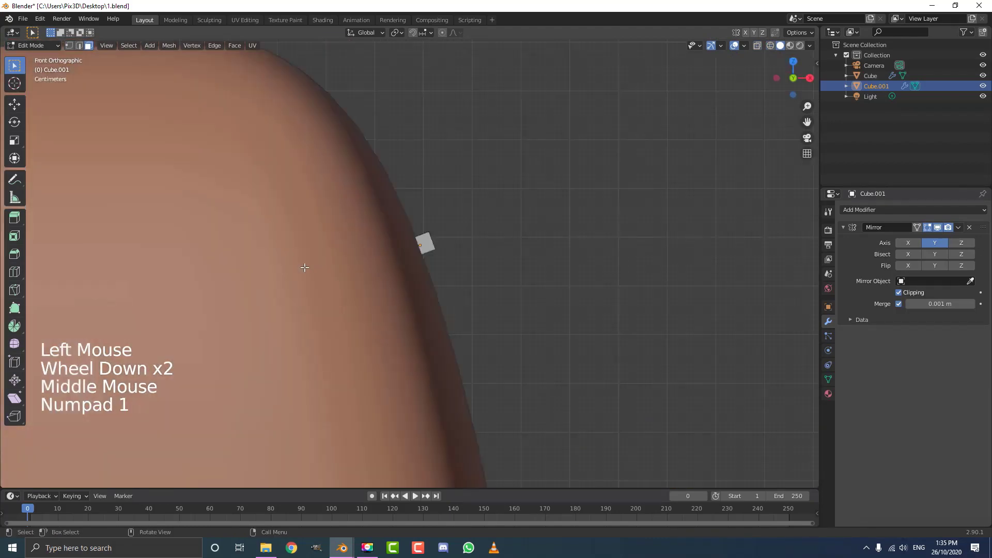
scroll(514, 262, "down", 8)
middle_click_drag(513, 261, 422, 204, "shift")
scroll(422, 204, "up", 4)
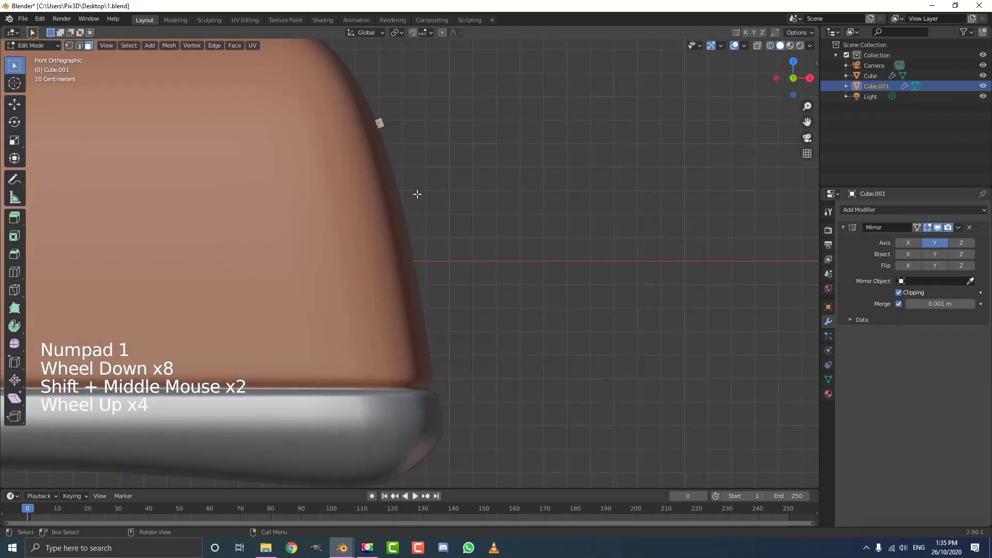
key("e")
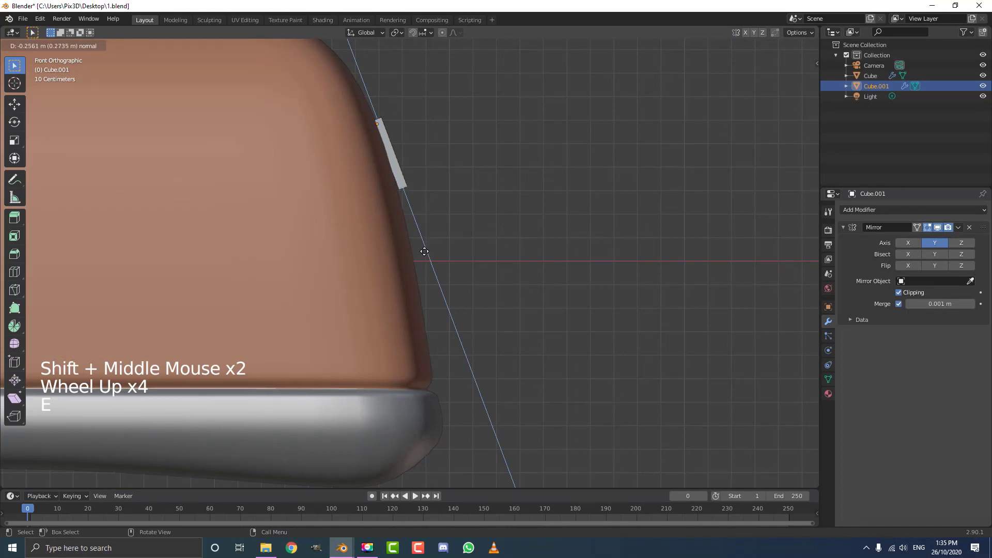
left_click(421, 246)
Rotate the strip's lower end face about 9 degrees and reposition it to follow the curve of the end wall
scroll(416, 239, "up", 2)
key("r")
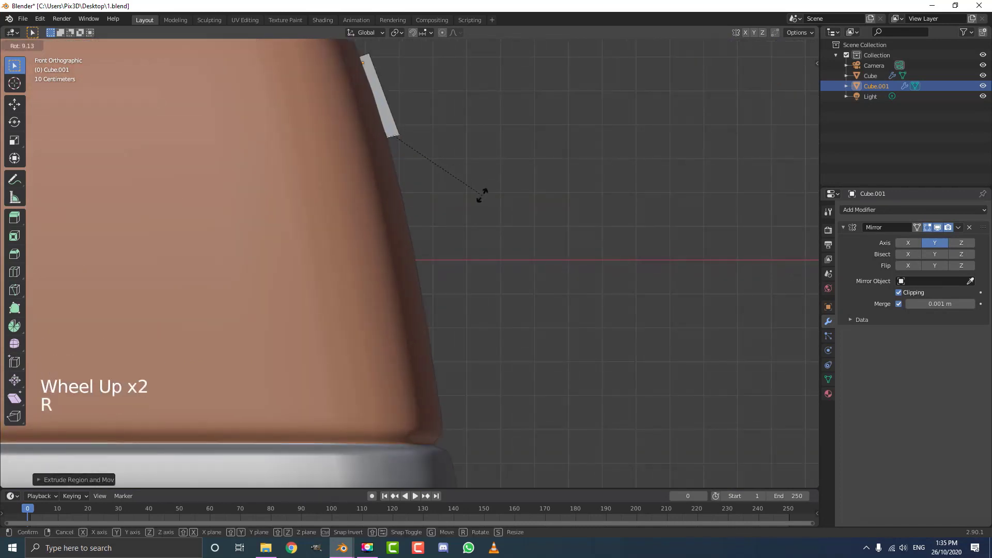
left_click(485, 197)
key("g")
left_click(478, 200)
Extrude the strip's lower end face down along the end wall in two more segments, the second about 0.31 m long
key("e")
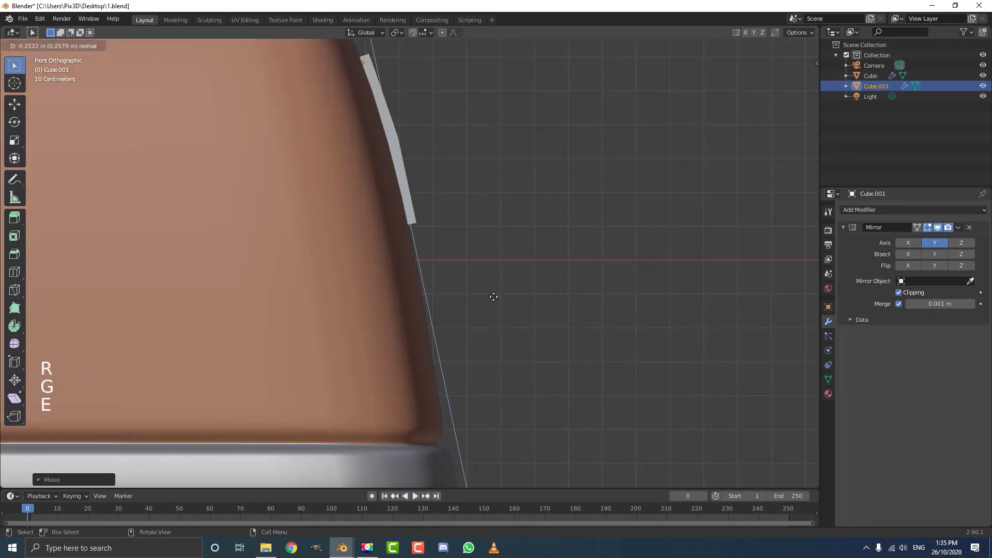
right_click(491, 317)
key("e")
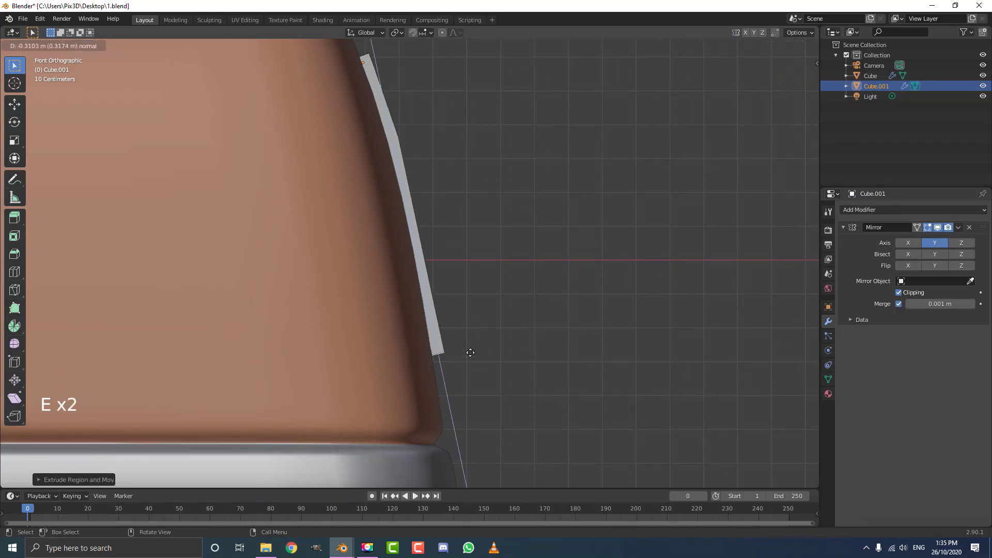
left_click(467, 351)
Rotate the strip's new lower end face and shift it slightly to follow the end wall's curve
key("r")
left_click(510, 335)
key("g")
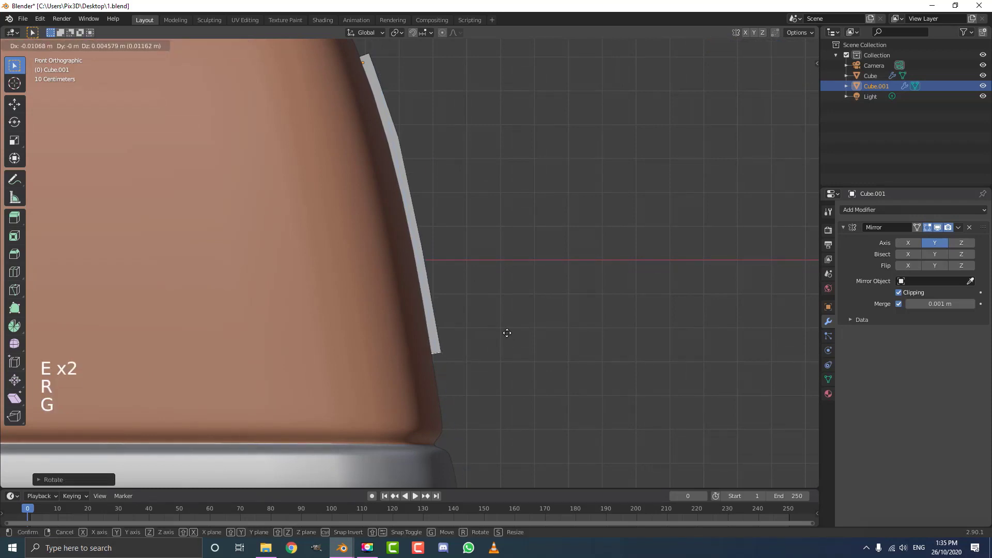
left_click(505, 328)
In front view, extrude the strip's lower end face further down the end wall, stopping just above the chrome base
scroll(506, 321, "down", 5)
middle_click_drag(507, 320, 473, 275)
key("KP_1")
scroll(445, 297, "up", 6)
key("e")
left_click(463, 404)
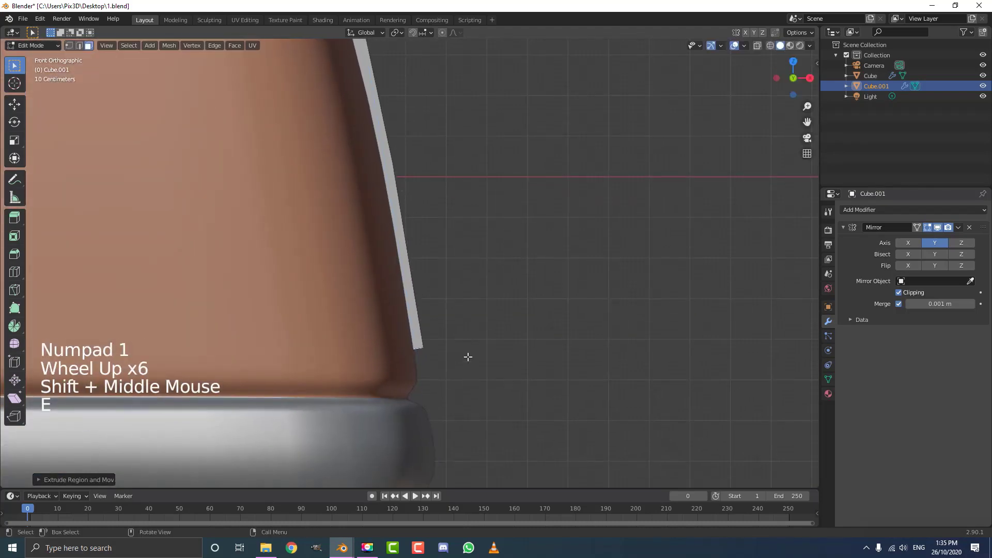
Extrude a short corner segment from the strip's lower end face
scroll(467, 358, "down", 3)
middle_click_drag(467, 359, 419, 294)
scroll(377, 349, "up", 3)
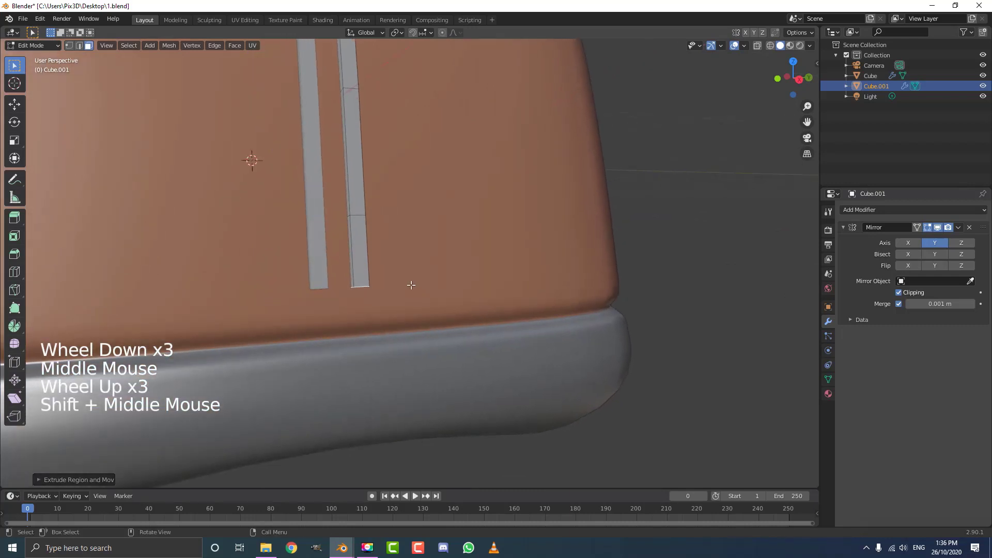
key("e")
left_click(353, 297)
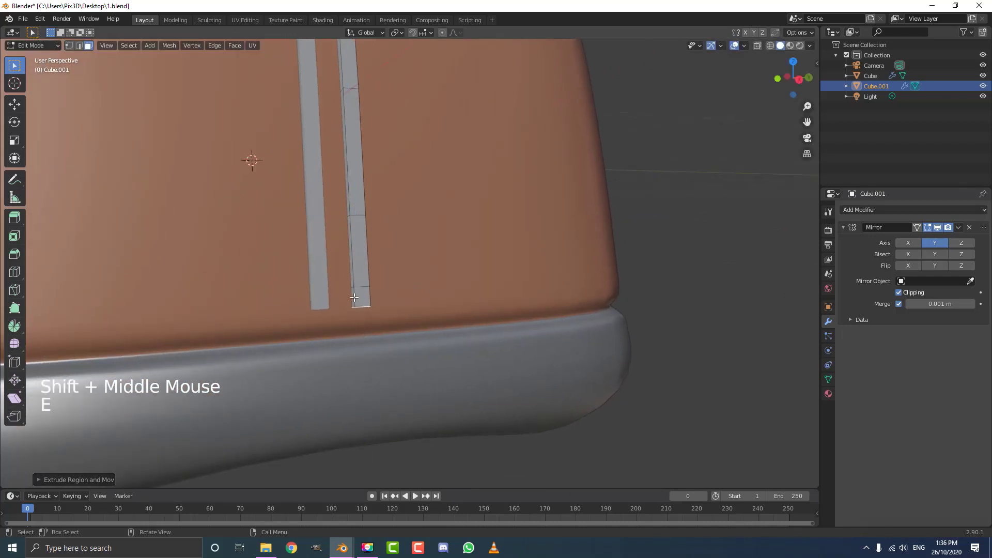
Extrude the corner segment's inner side face to the mirror centre to join both halves, and delete the leftover seam face
left_click(359, 307)
key("e")
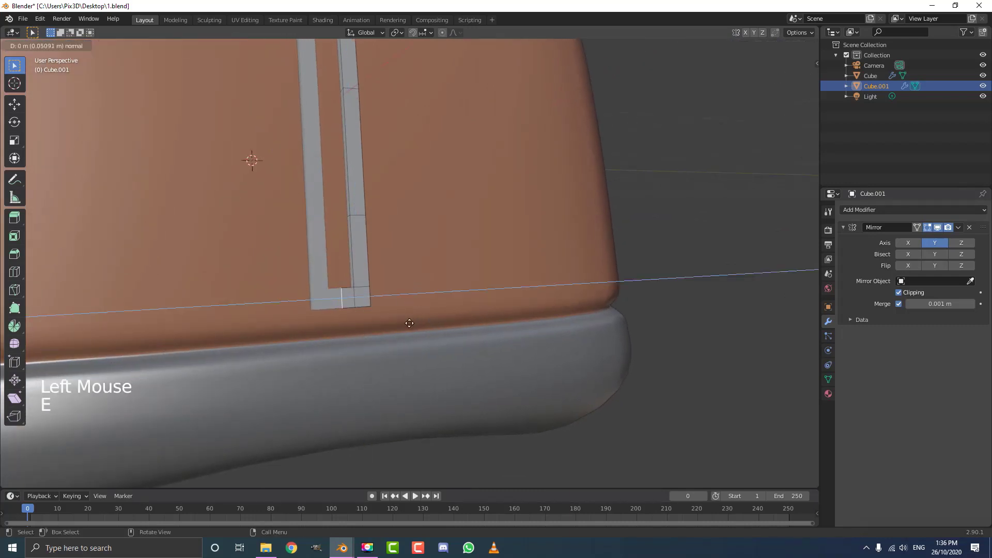
left_click(356, 326)
scroll(336, 266, "up", 1)
key("x")
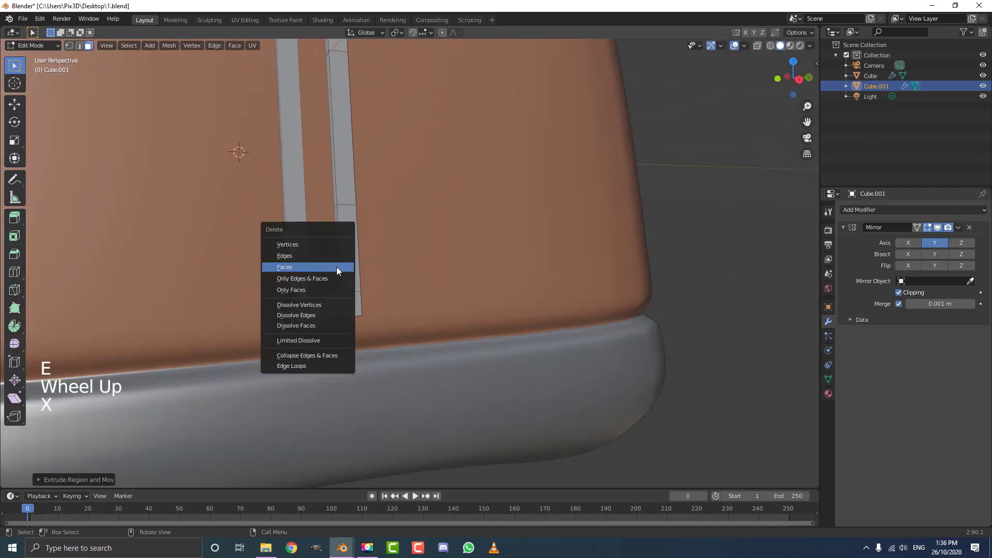
Scale the strip's entire mesh along Y by about 1.45 and nudge it minimally along Y
scroll(451, 210, "down", 11)
mouse_move(452, 210)
middle_mouse_down()
mouse_move(425, 209)
mouse_move(462, 217)
middle_mouse_up()
scroll(444, 206, "up", 3)
scroll(434, 208, "up", 2)
scroll(425, 209, "up", 2)
key("a")
scroll(461, 217, "up", 1)
key("s")
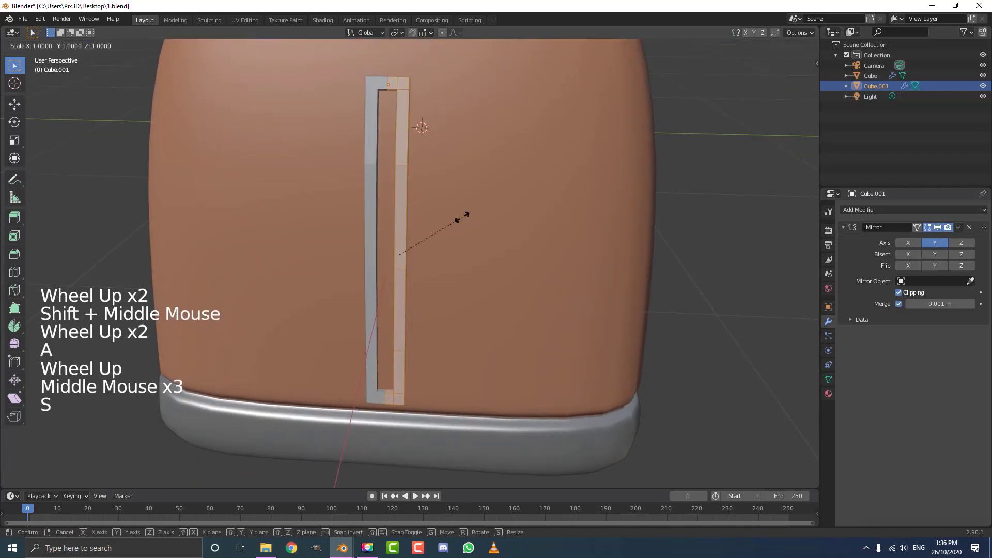
key("y")
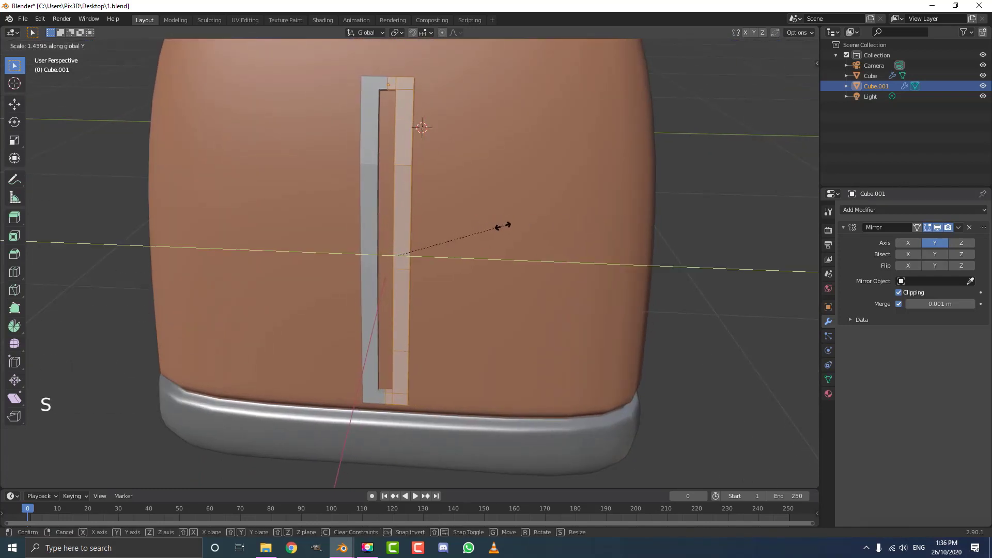
left_click(498, 227)
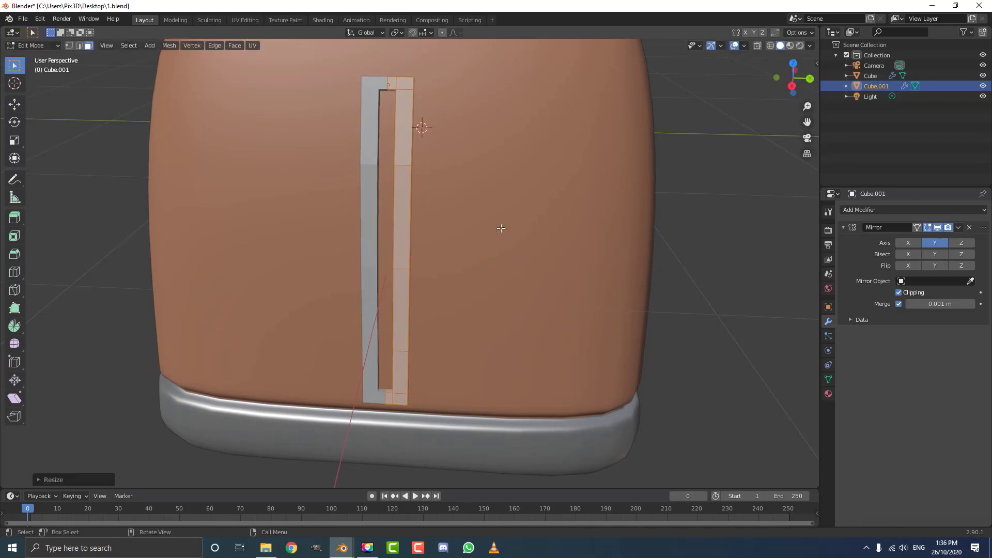
key("g")
key("y")
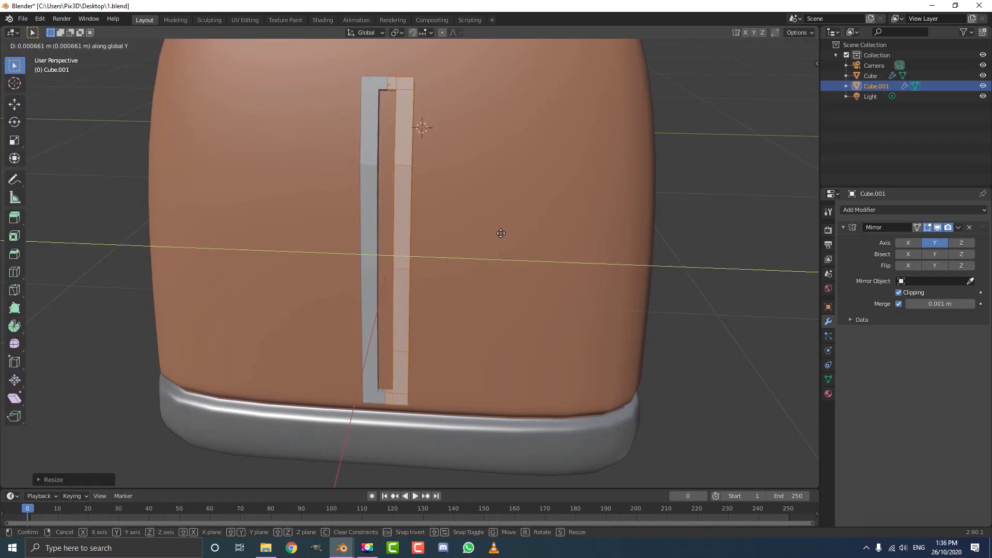
key("Return")
Add a Subdivision Surface modifier to the strip
scroll(501, 233, "down", 5)
middle_click_drag(501, 233, 452, 231)
scroll(454, 232, "up", 2)
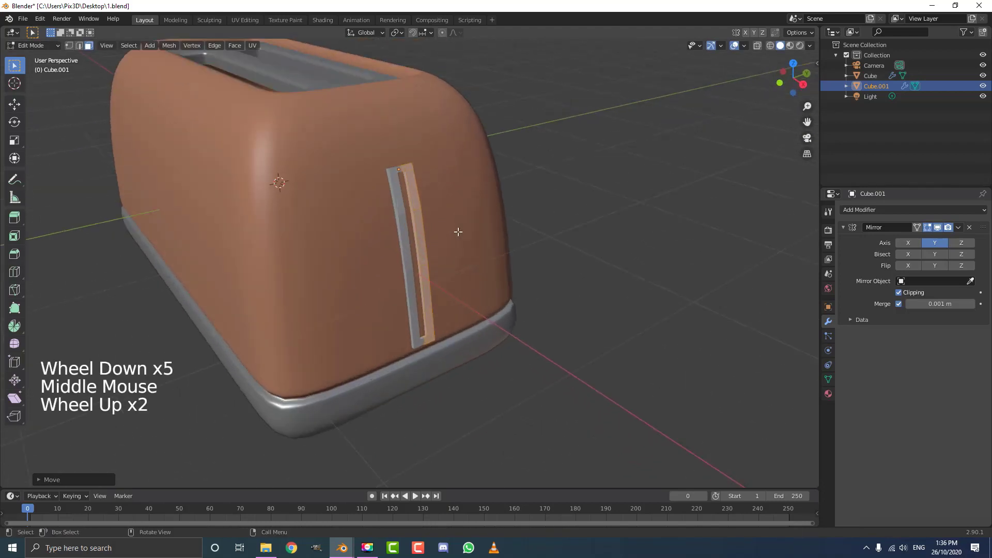
left_click(872, 210)
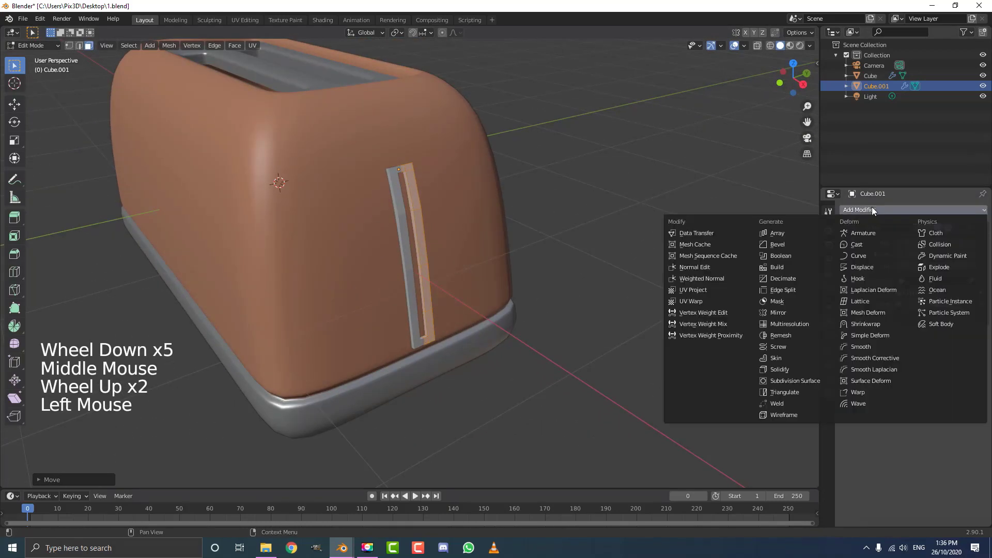
left_click(811, 381)
Add a loop cut to the strip's upper segment and slide it up close to the top corner
scroll(461, 195, "up", 4)
middle_click_drag(464, 195, 439, 175)
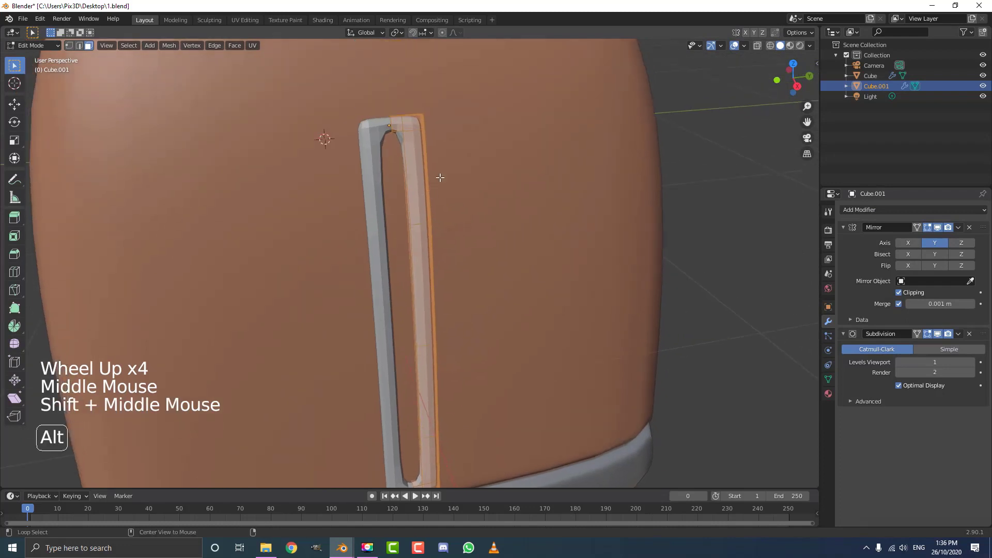
key("alt+a")
key("ctrl+r")
left_click(415, 177)
left_click(415, 177)
key("g")
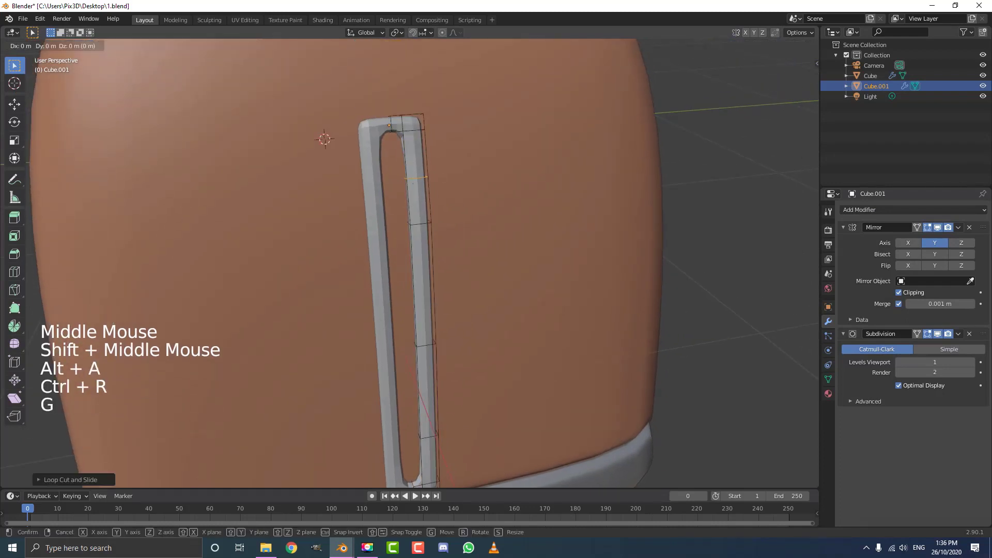
key("g")
left_click(421, 138)
Add a loop cut to the strip's lower segment and slide it down close to the bottom corner
middle_click_drag(439, 348, 424, 290, "shift")
scroll(423, 289, "up", 3)
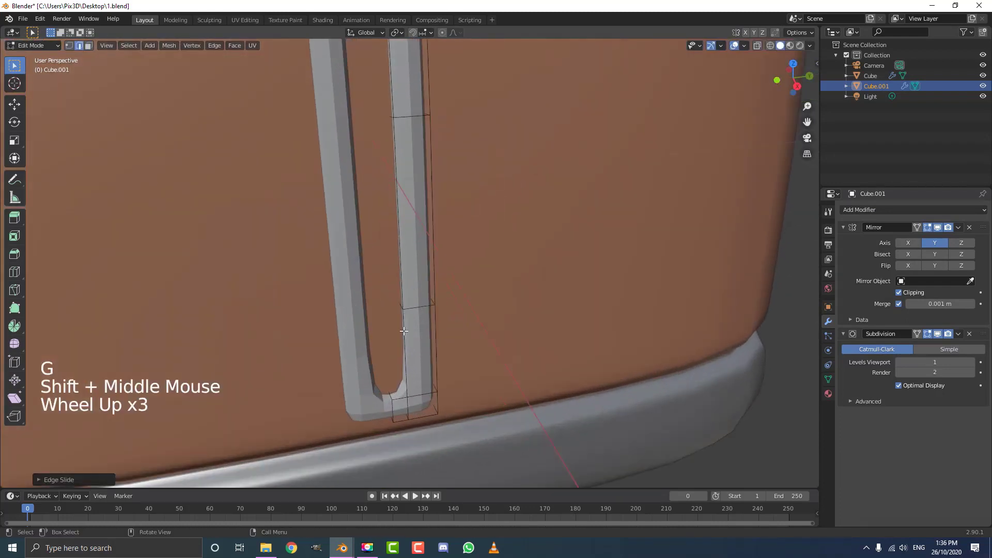
key("ctrl+r")
left_click(405, 336)
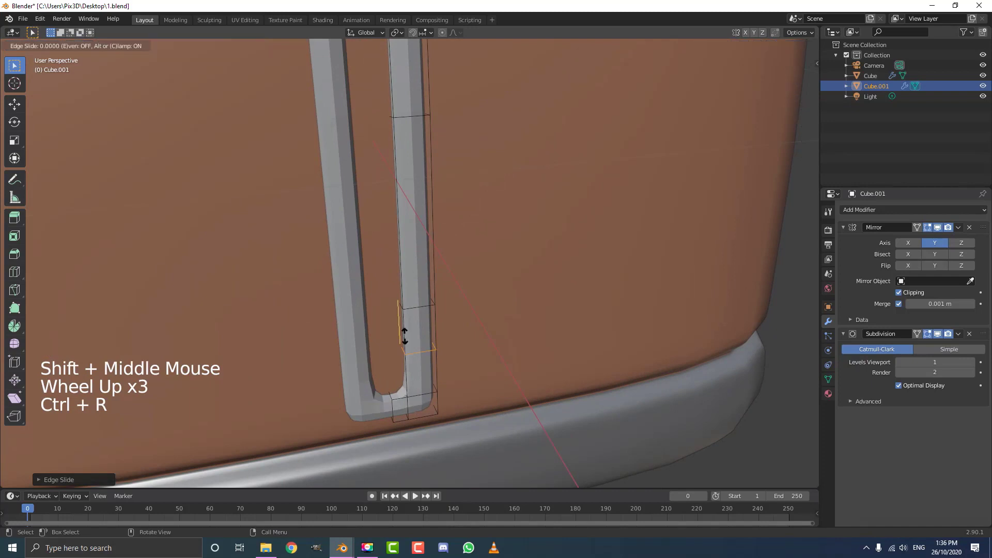
left_click(414, 373)
In Object Mode, shade the strip smooth and set its Subdivision viewport level to 2
scroll(413, 373, "down", 6)
middle_click_drag(413, 373, 310, 258)
key("Tab")
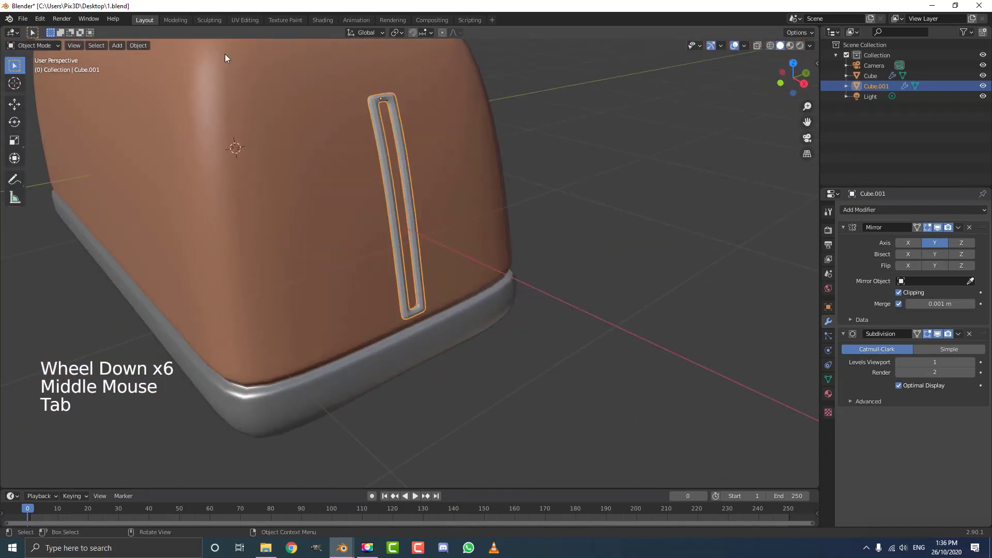
left_click(137, 46)
left_click(174, 261)
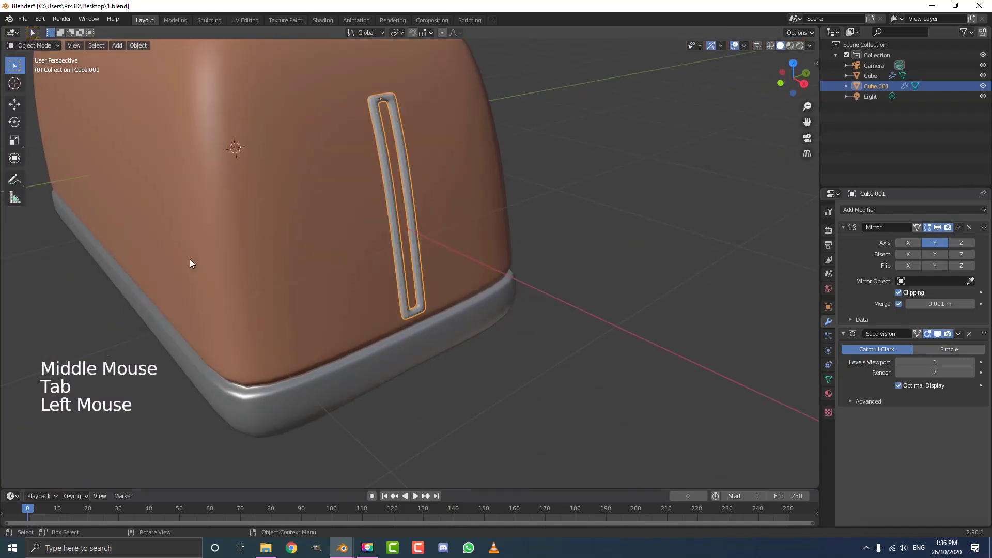
left_click(970, 362)
Assign the existing chrome material to the strip
scroll(666, 279, "down", 2)
key("KP_1")
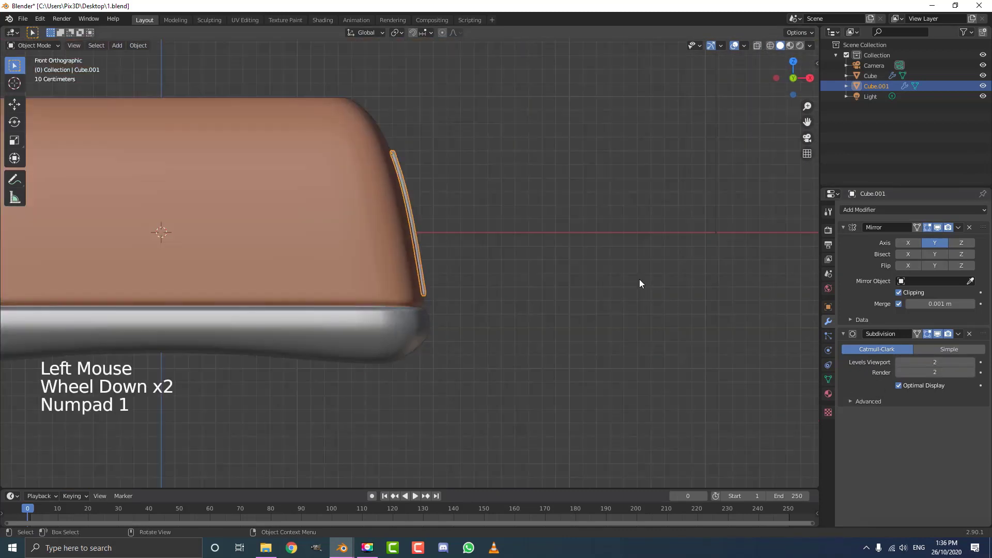
scroll(475, 307, "up", 1)
left_click(828, 393)
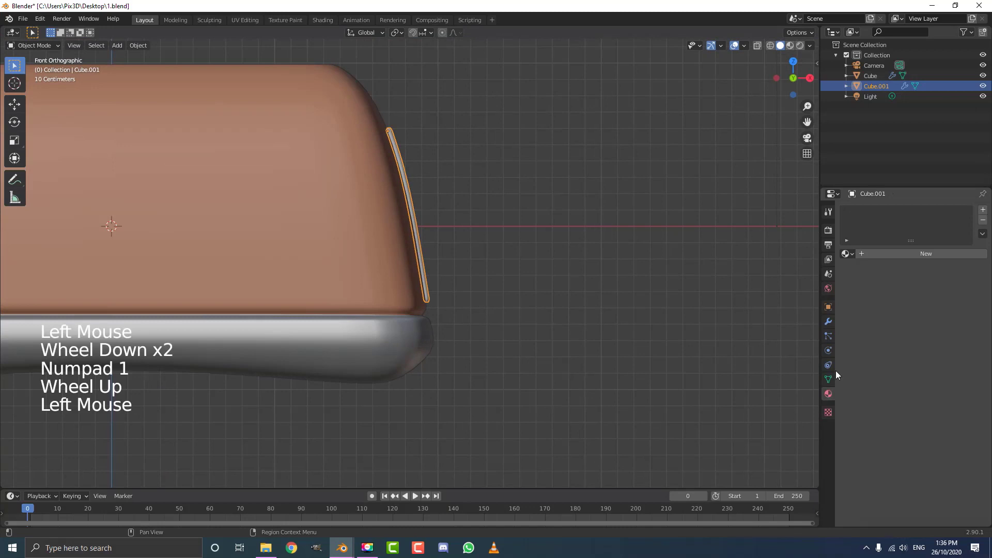
left_click(850, 255)
left_click(862, 269)
In wireframe front view, select all vertices on the strip's wall-facing side and delete the faces between them
scroll(200, 122, "up", 3)
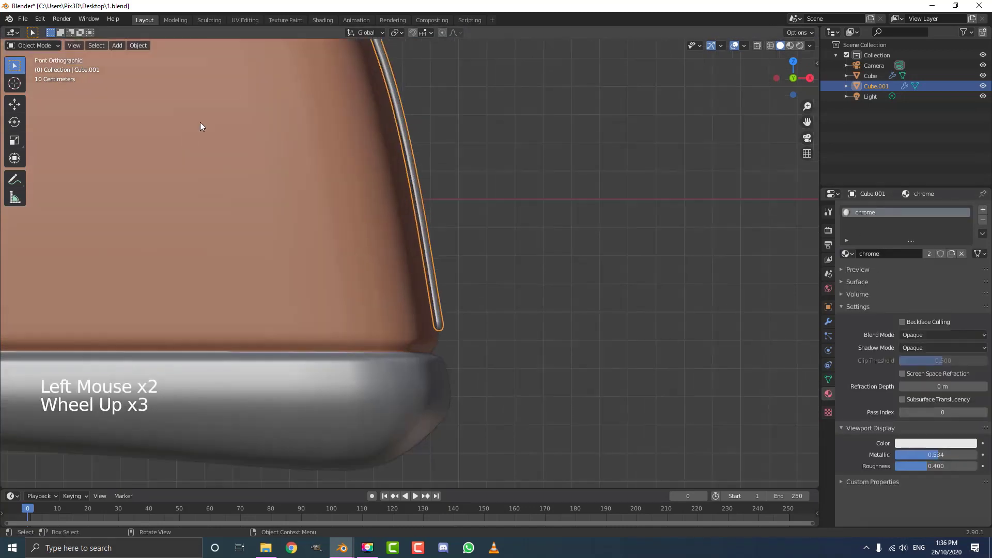
middle_click_drag(201, 126, 219, 208, "shift")
scroll(350, 138, "up", 3)
key("Tab")
key("z")
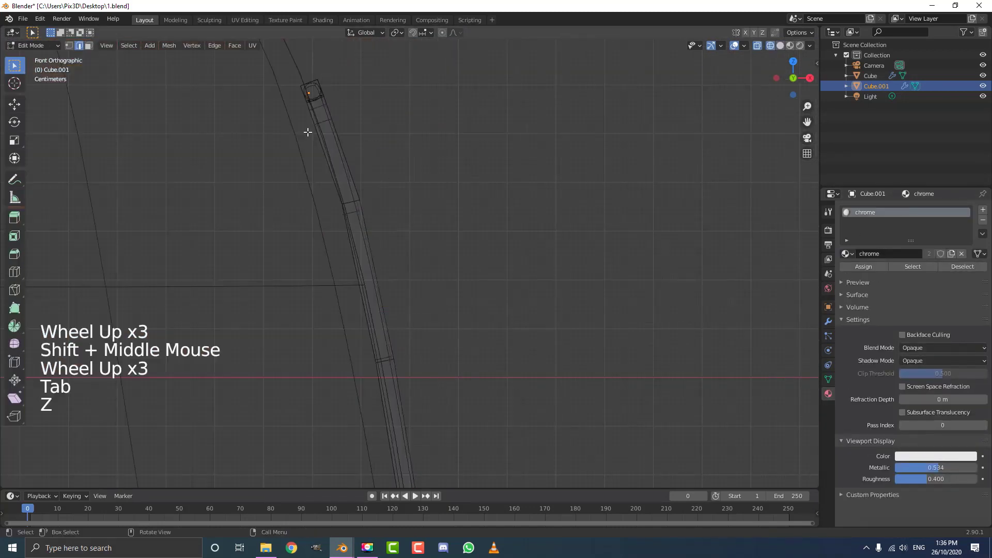
key("alt+a")
left_click(70, 46)
middle_click_drag(330, 230, 310, 179, "shift")
scroll(310, 180, "down", 1)
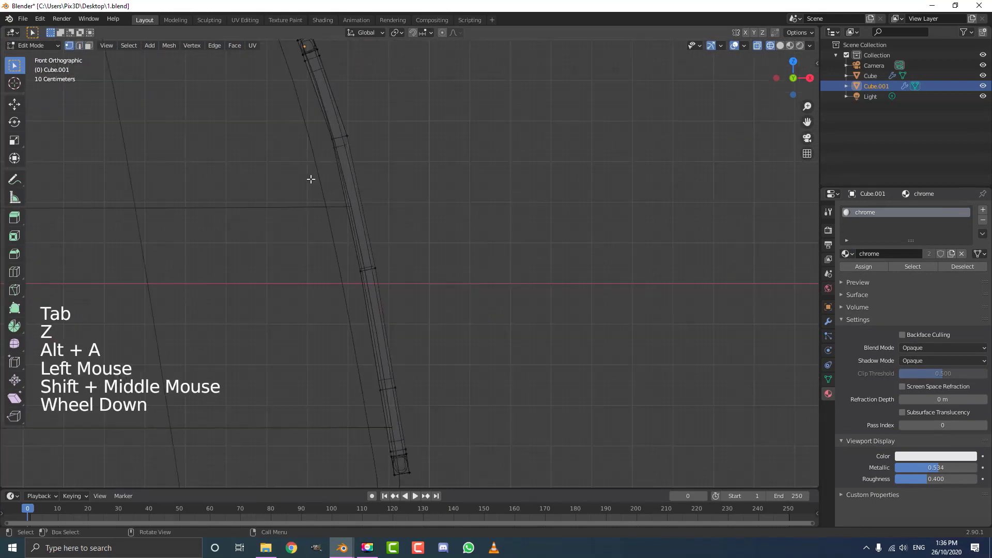
key("alt+a")
scroll(305, 166, "down", 2)
key("c")
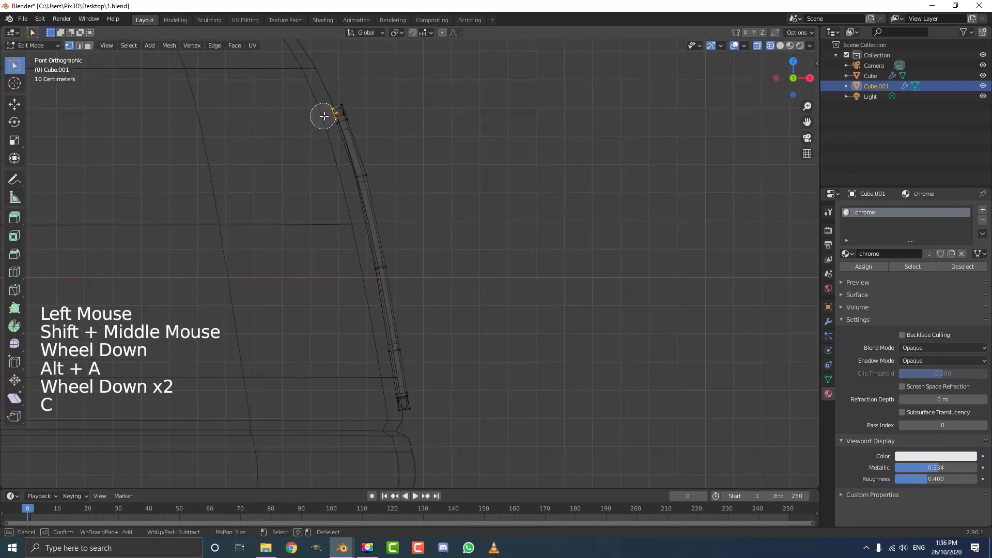
left_click_drag(324, 116, 376, 360)
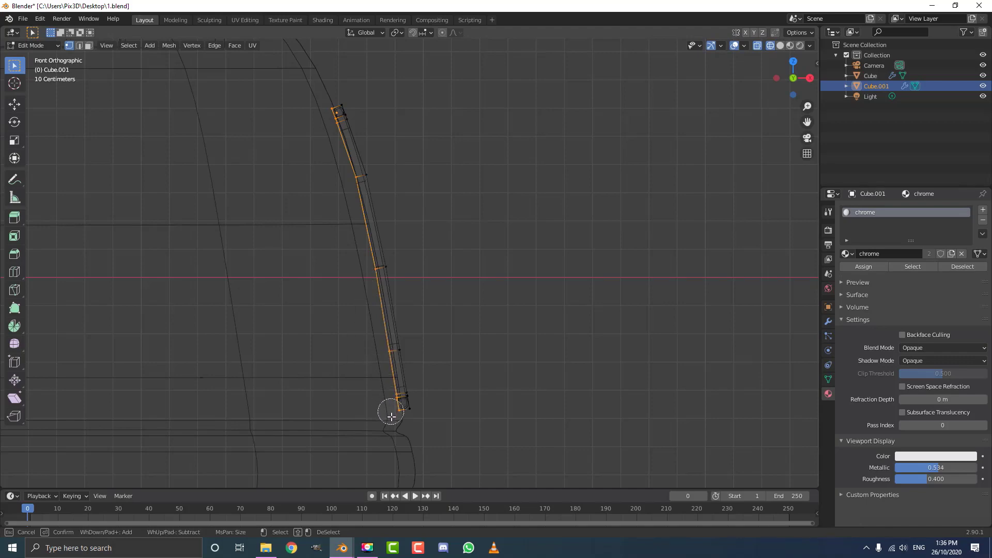
middle_click_drag(391, 416, 456, 334)
key("x")
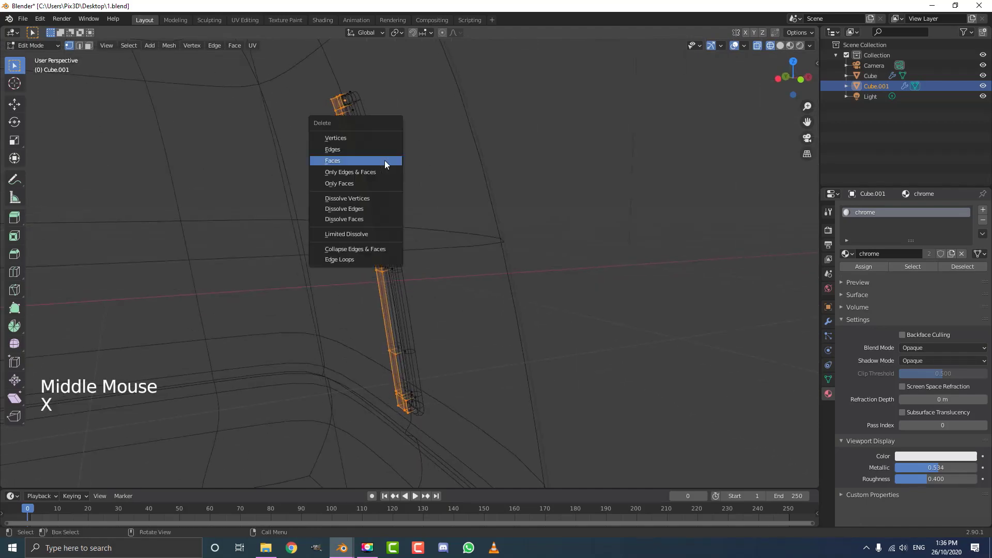
left_click(354, 161)
Select the open edge loops on the strip's wall-facing side in front view and move them inward into the toaster's body
key("KP_3")
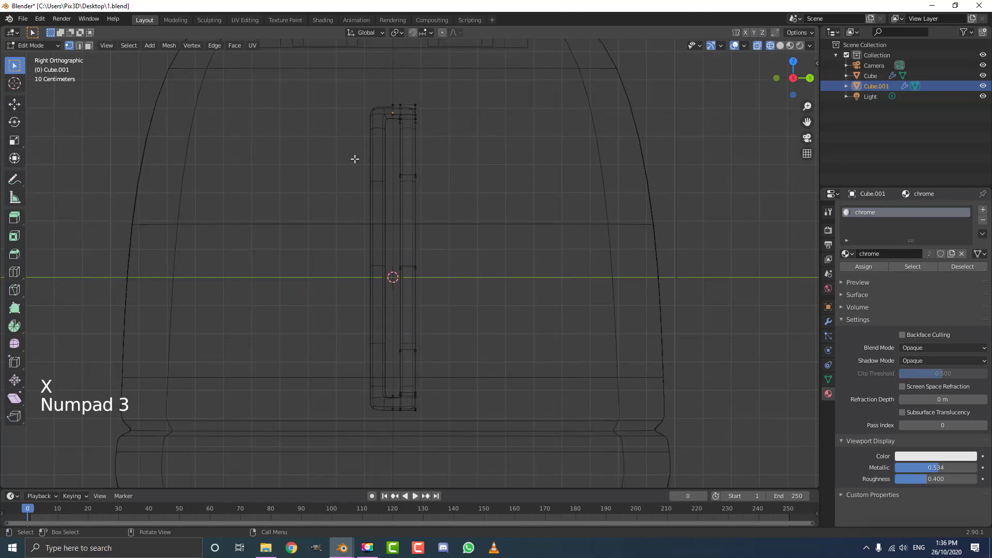
key("KP_1")
left_click(350, 150, "alt+shift")
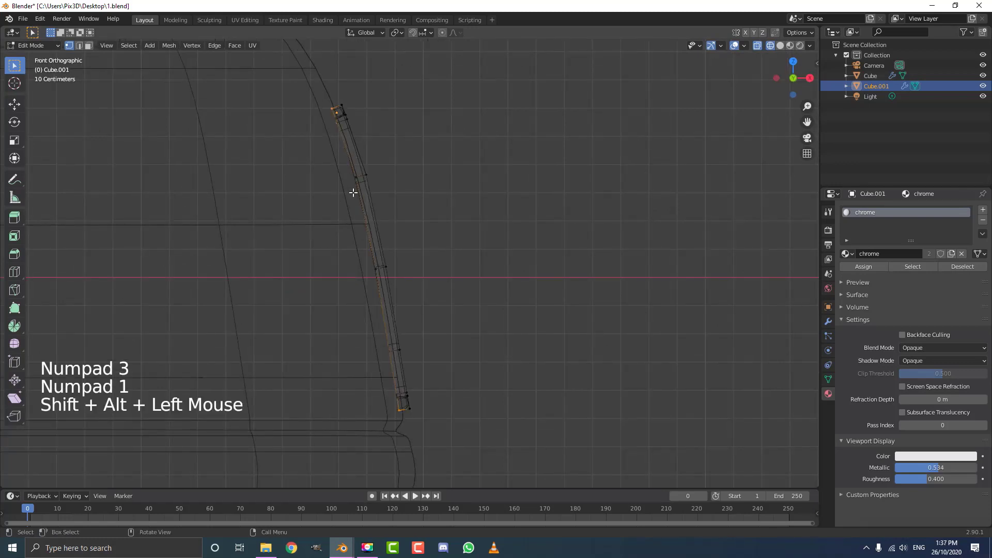
left_click(358, 215, "alt+shift")
key("g")
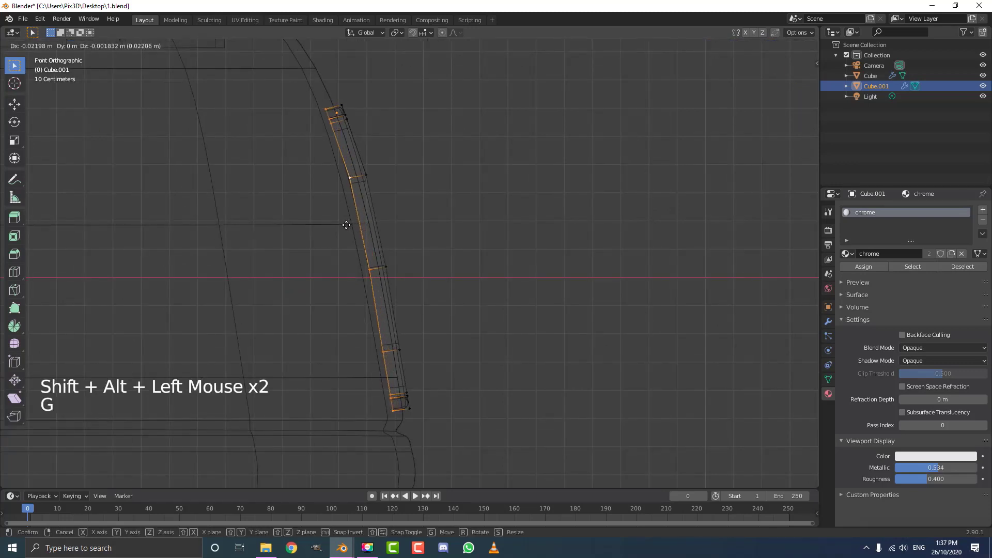
left_click(342, 228)
Select the strip's entire mesh and shift it slightly outward from the end wall
key("a")
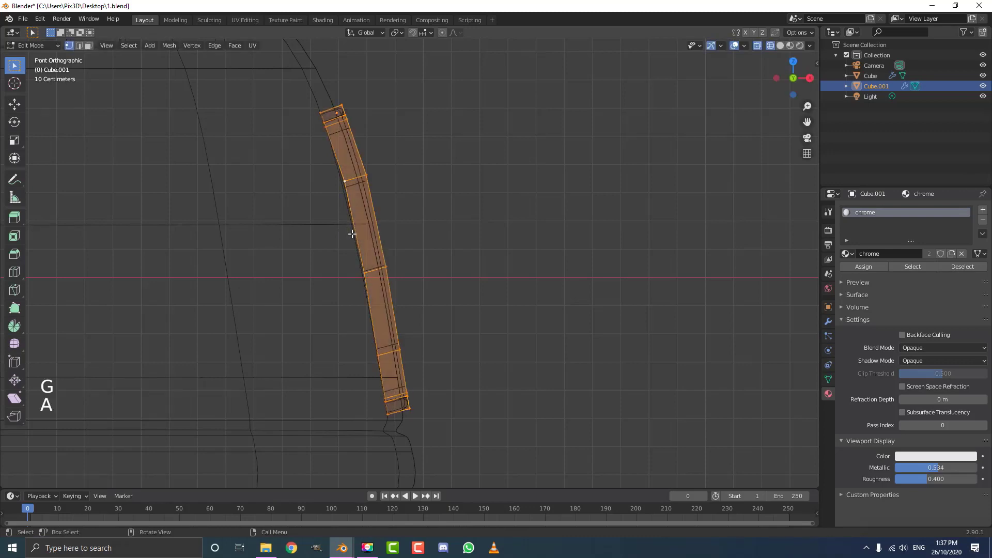
key("g")
left_click(359, 231)
Return to solid shading in Object Mode, deselect everything and show the toaster in front view
key("z")
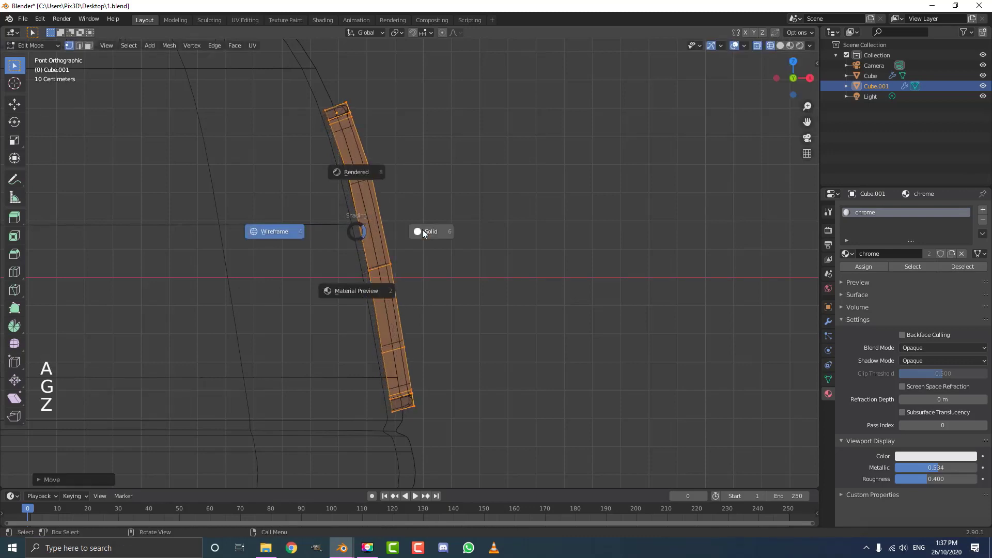
left_click(426, 232)
key("Tab")
scroll(408, 209, "down", 6)
middle_click_drag(408, 209, 314, 234)
key("alt+a")
middle_click_drag(428, 239, 476, 245)
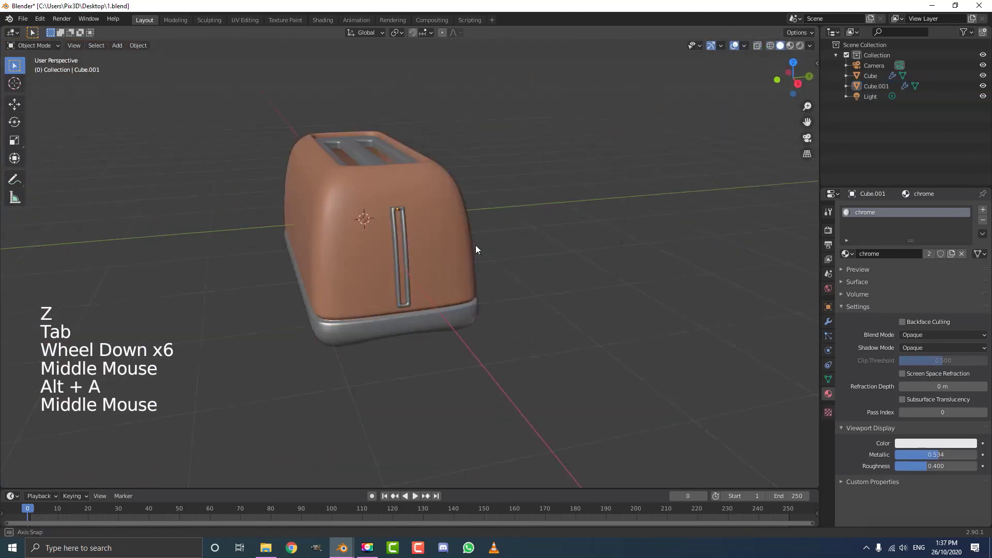
scroll(494, 241, "up", 2)
key("KP_1")
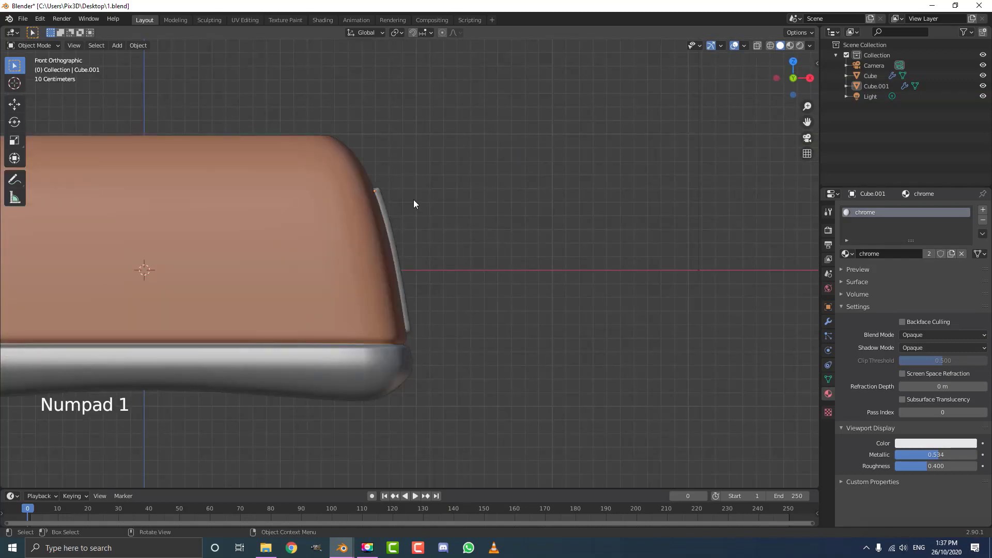
Add a UV sphere and move it beside the toaster's end wall in front view
key("shift+a")
mouse_move(414, 199)
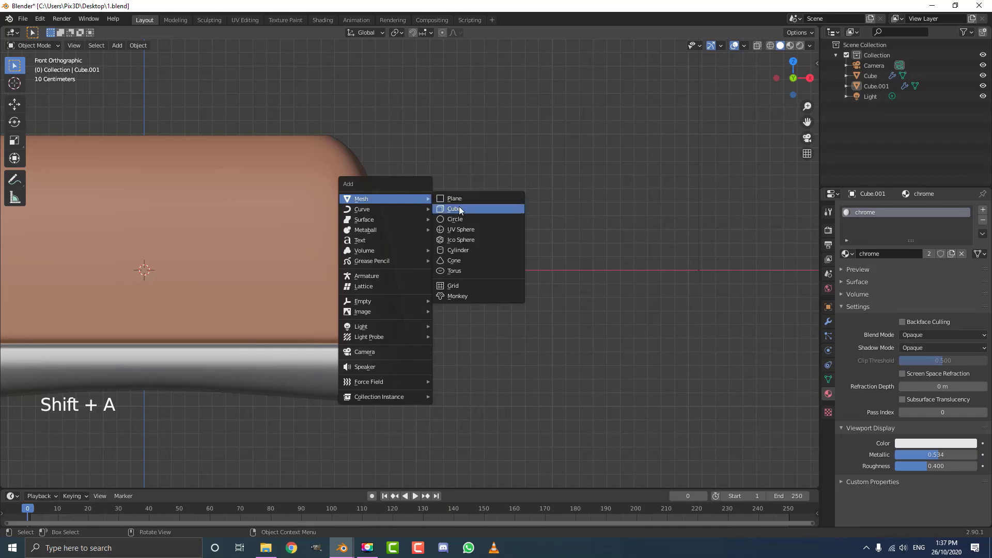
left_click(476, 229)
scroll(387, 196, "down", 3)
scroll(310, 227, "down", 1)
scroll(182, 265, "up", 2)
key("g")
left_click(433, 223)
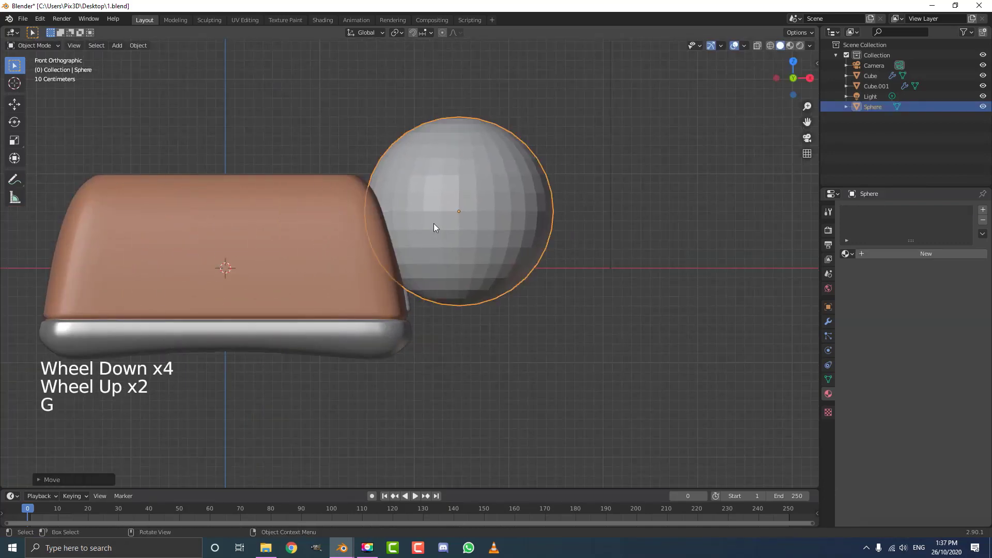
Scale the UV sphere down to a small lever knob next to the chrome strip
middle_click_drag(432, 223, 496, 289, "shift")
scroll(523, 329, "up", 1, "shift")
scroll(523, 330, "up", 3)
key("s")
left_click(447, 208)
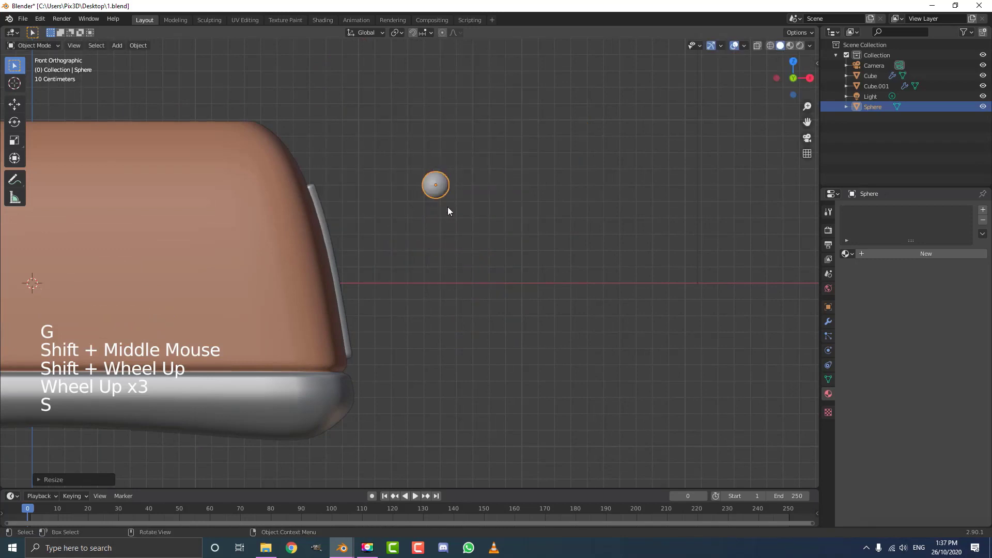
In Edit Mode, rotate the whole sphere mesh by 90° so its poles point sideways
scroll(439, 278, "up", 3)
middle_click_drag(447, 208, 470, 278, "shift")
scroll(465, 276, "up", 3)
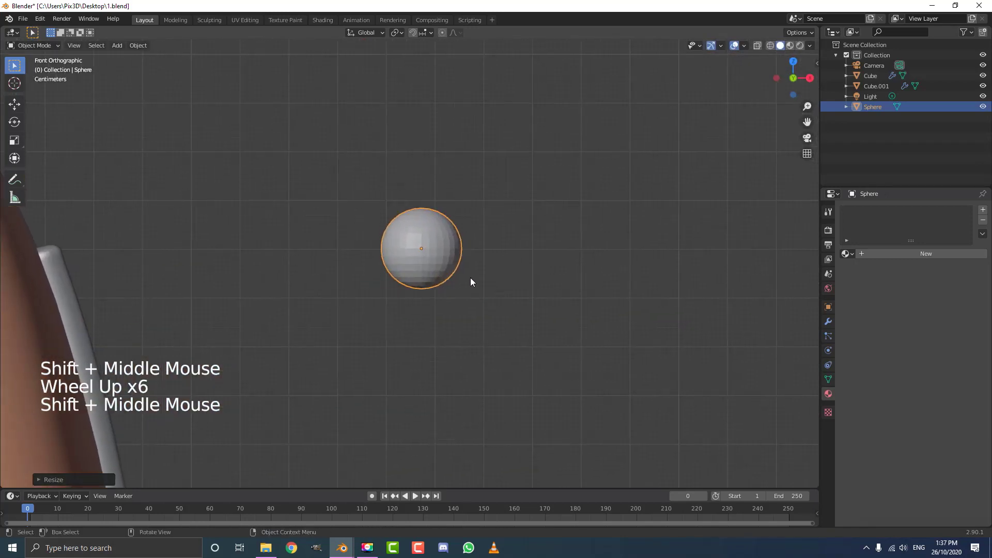
key("Tab")
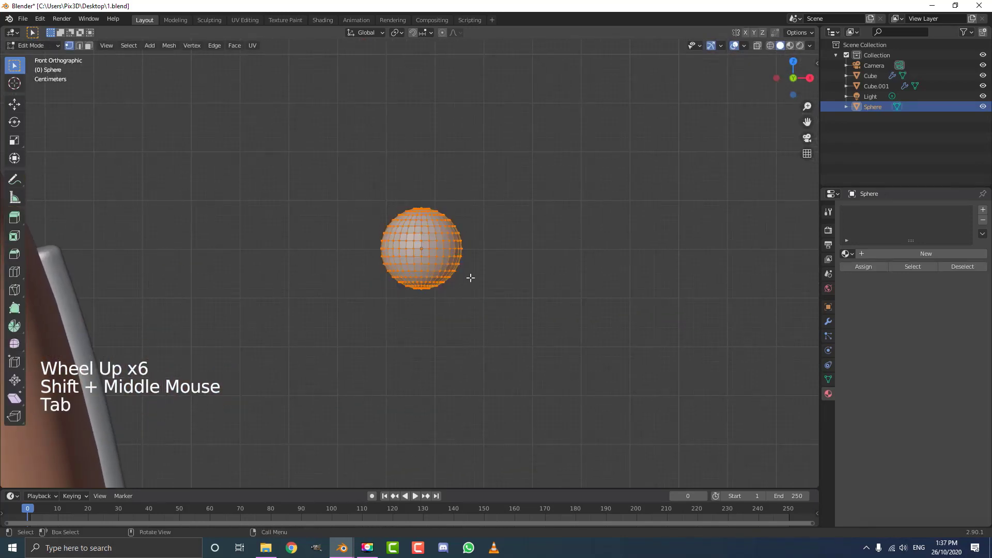
key("r")
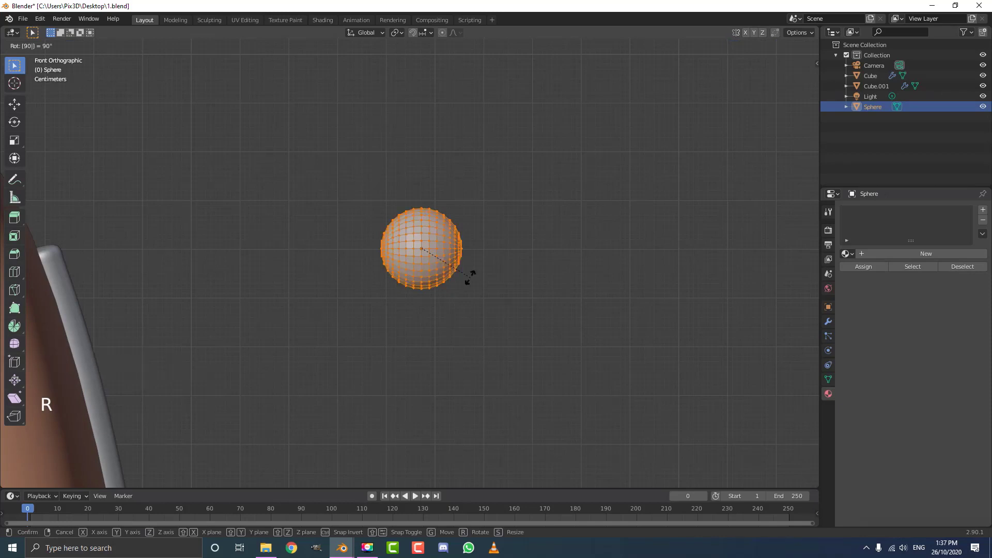
key("Return")
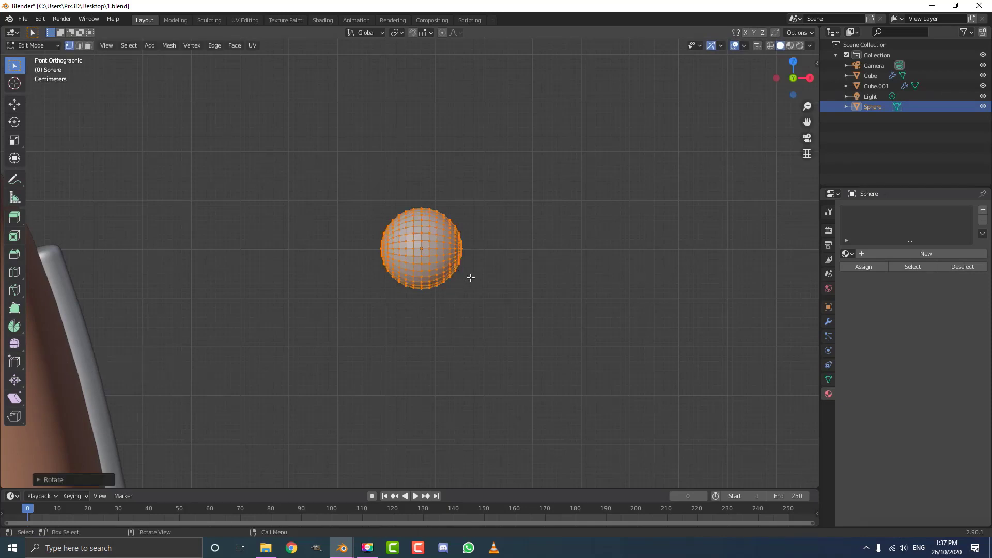
Select the sphere's toaster-facing pole, grow the selection into a cap, extrude it and scale it down to form a narrower neck
scroll(363, 254, "up", 3)
left_click(356, 236)
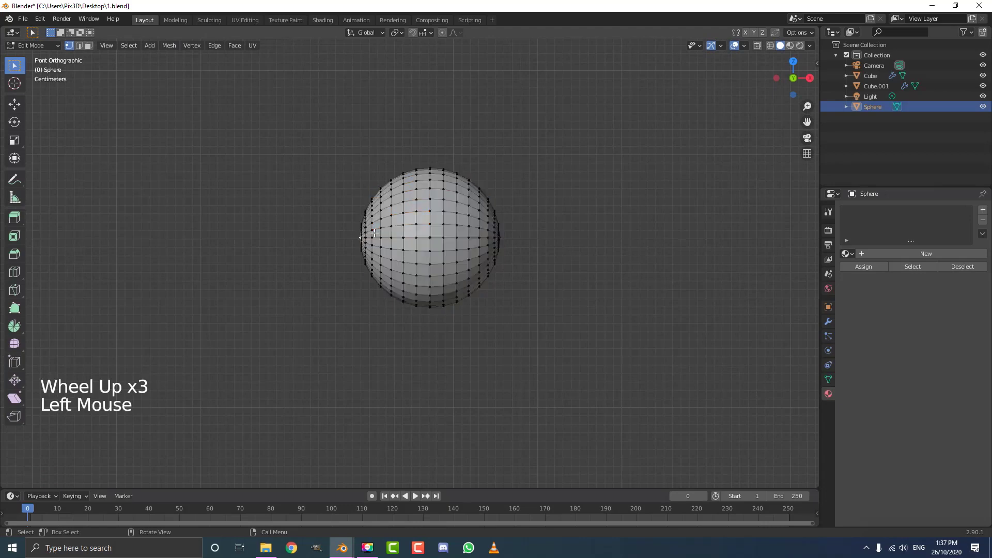
scroll(364, 261, "up", 1)
key("ctrl+KP_Add")
key("ctrl+KP_Add")
key("ctrl+KP_Add")
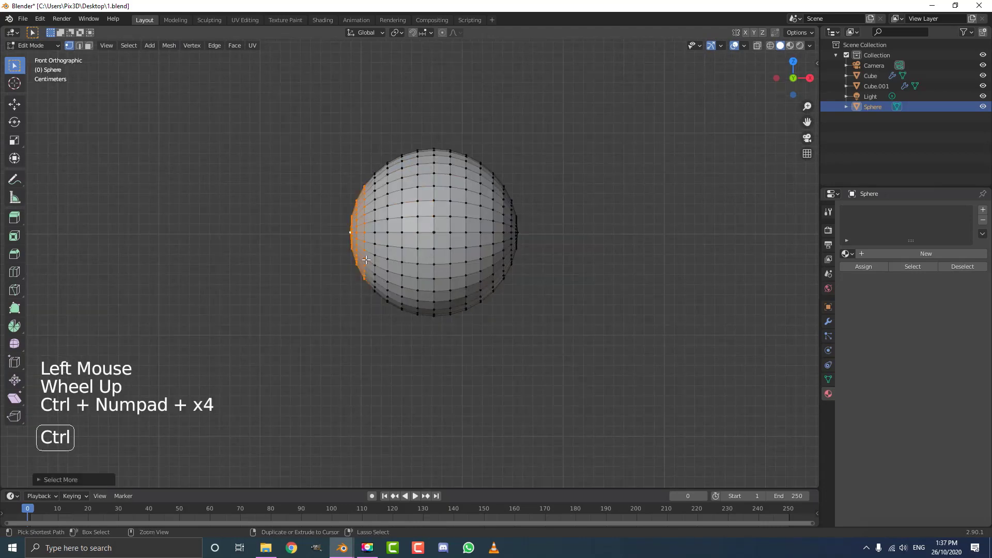
scroll(365, 261, "down", 4)
middle_click_drag(361, 262, 401, 263, "shift")
scroll(401, 264, "up", 1)
key("e")
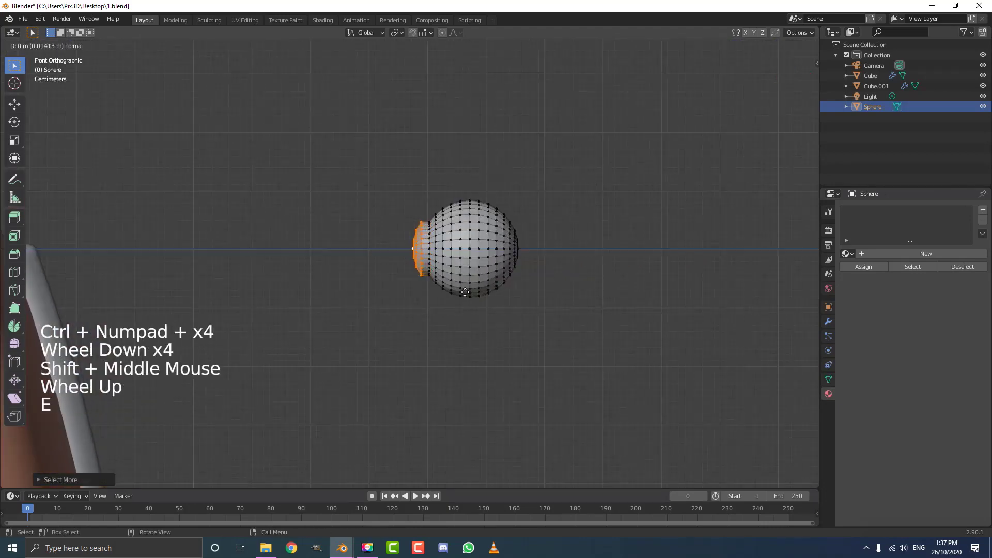
left_click(469, 297)
key("e")
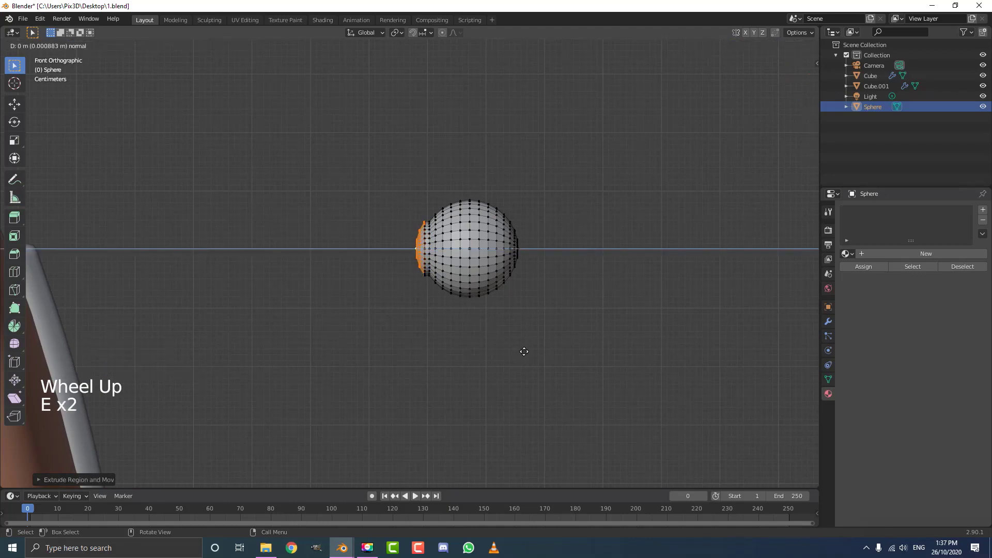
key("s")
left_click(501, 331)
Extrude the cap toward the toaster into a long shaft and delete the faces closing its end
key("e")
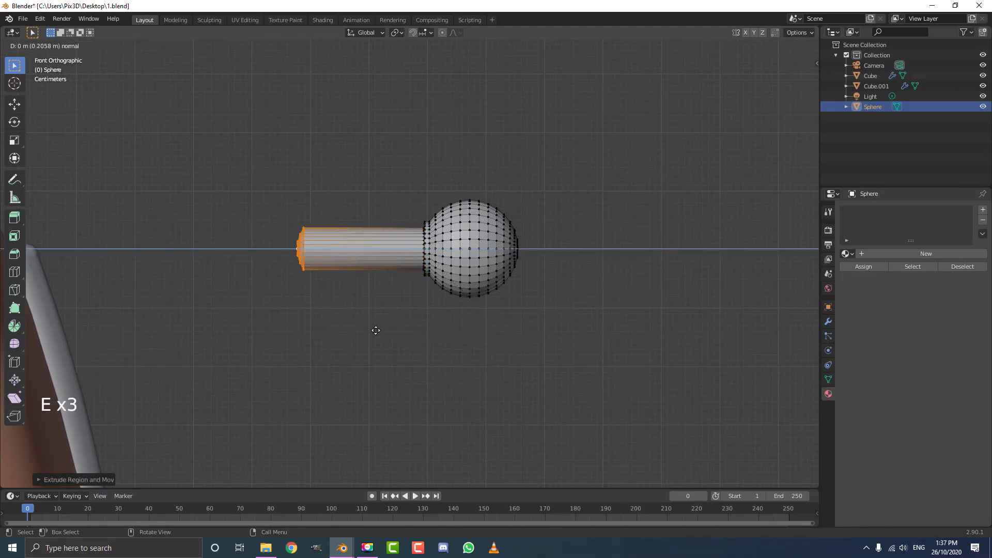
left_click(358, 331)
key("x")
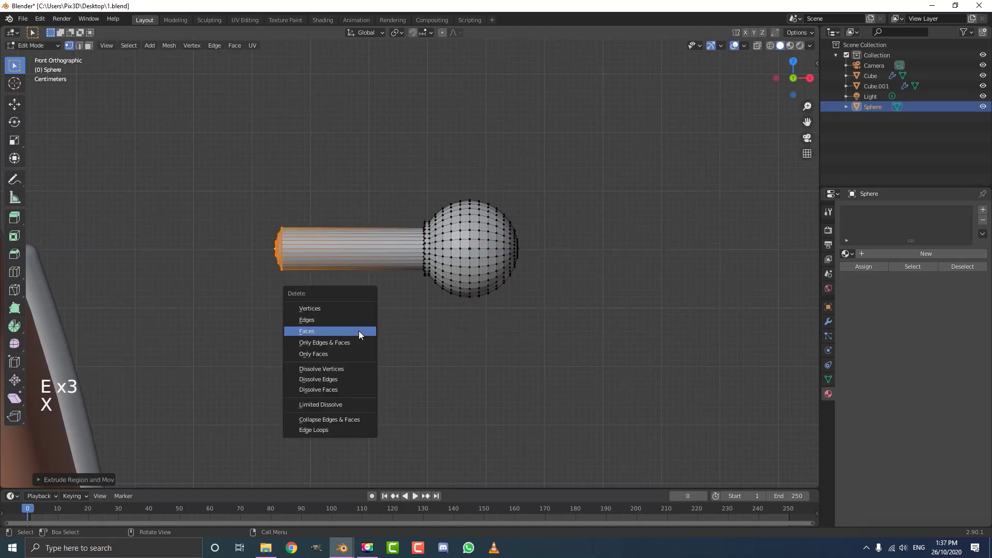
left_click(322, 330)
scroll(405, 288, "down", 4)
scroll(405, 287, "up", 3)
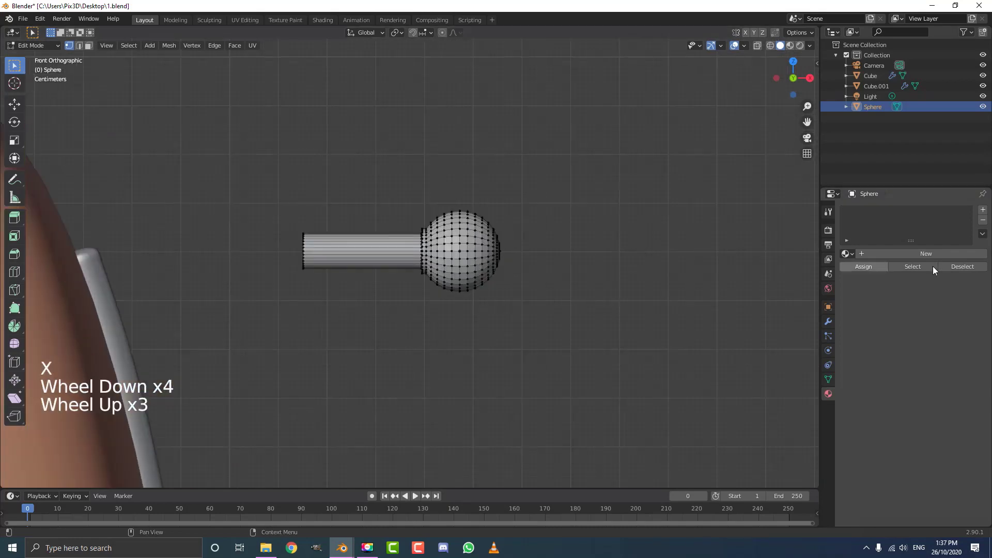
Add a Subdivision Surface modifier to the lever, return to Object Mode and shade it smooth
left_click(828, 322)
left_click(851, 209)
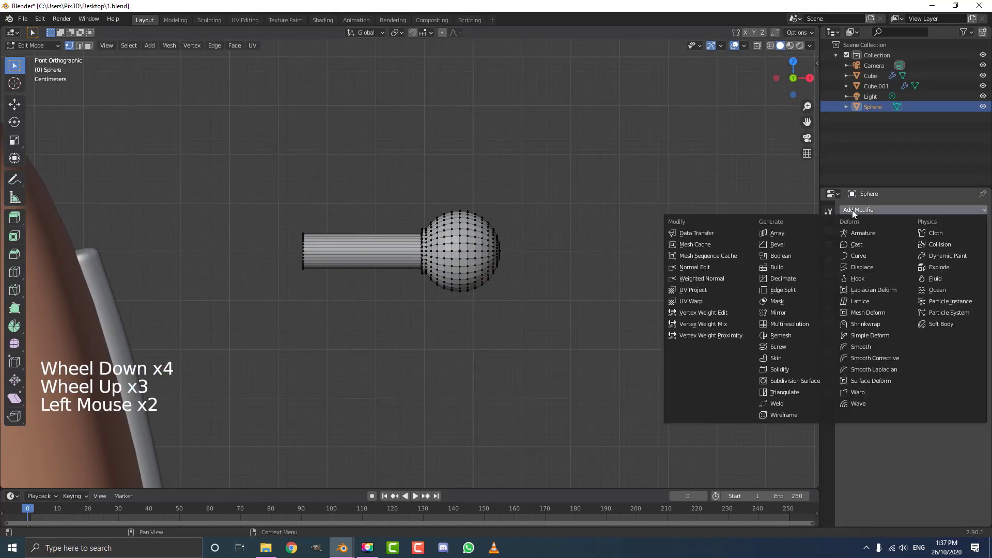
left_click(817, 380)
scroll(346, 191, "down", 3)
key("Tab")
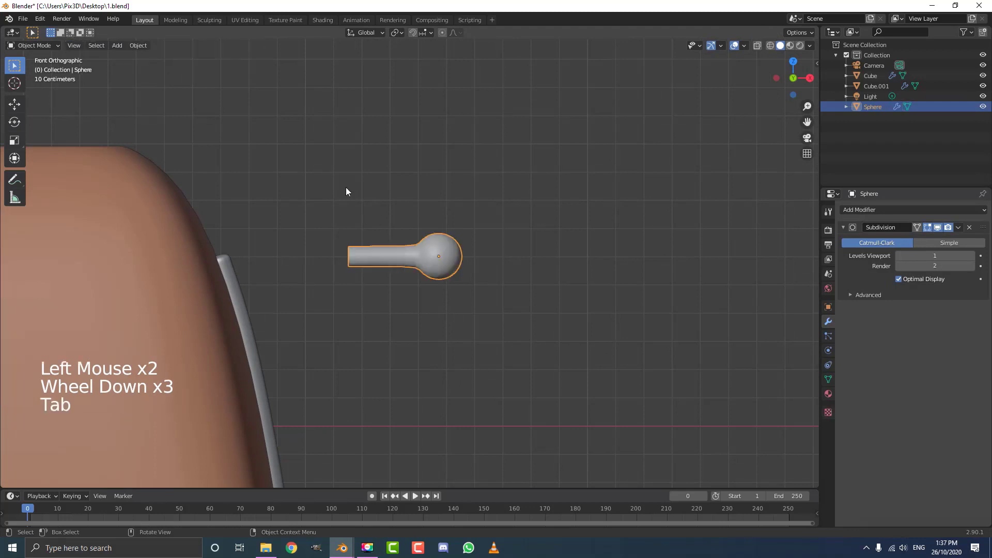
left_click(138, 46)
scroll(382, 260, "down", 4)
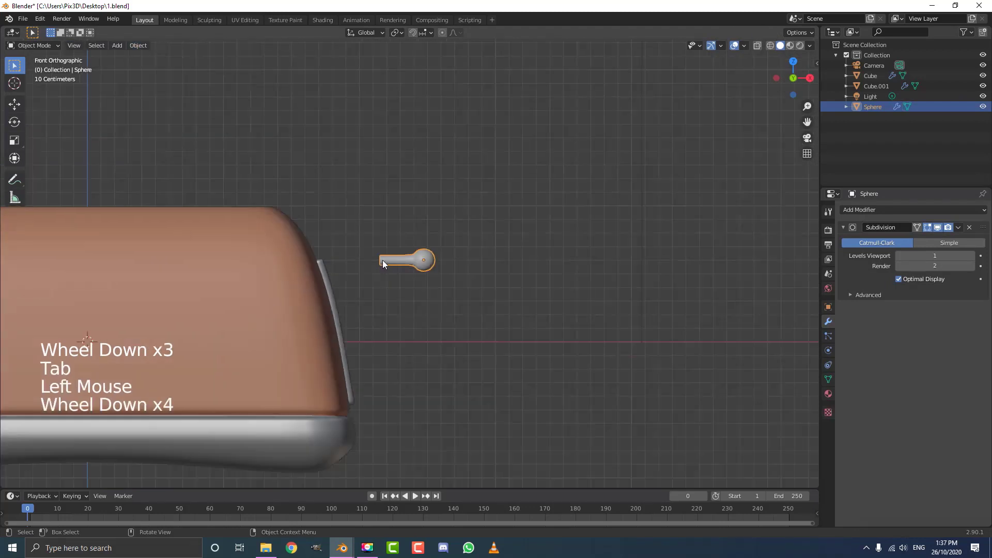
Assign the existing chrome material to the lever
middle_click_drag(382, 260, 376, 210, "shift")
scroll(376, 209, "up", 3)
left_click(829, 393)
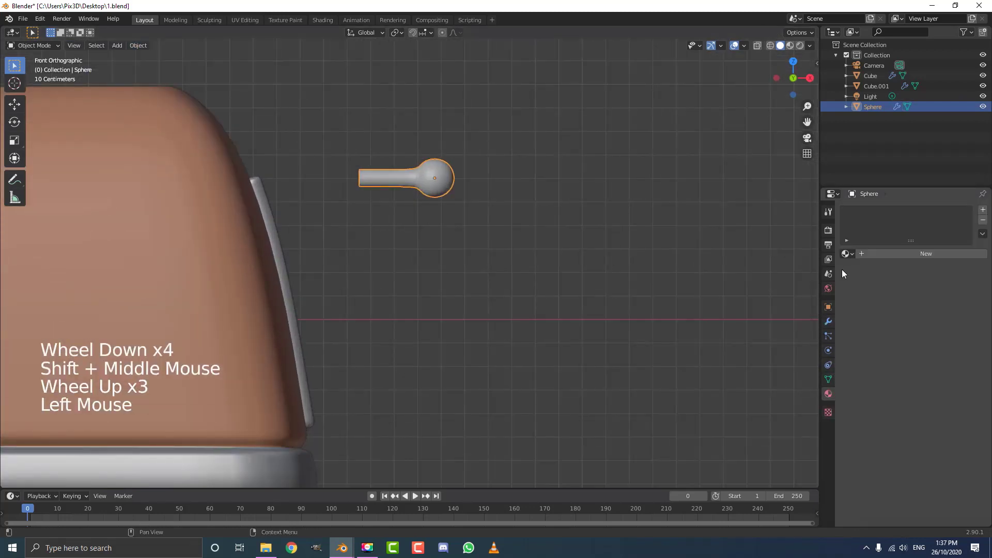
left_click(845, 254)
left_click(864, 268)
Move the lever against the end wall so its shaft passes through the chrome strip near the upper end
middle_click_drag(381, 268, 407, 259, "shift")
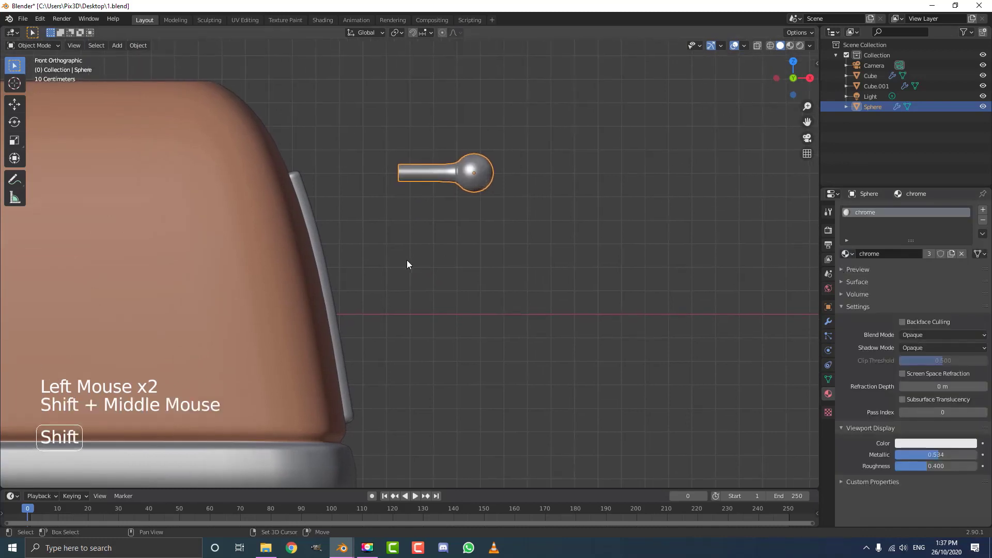
scroll(492, 203, "up", 2)
key("g")
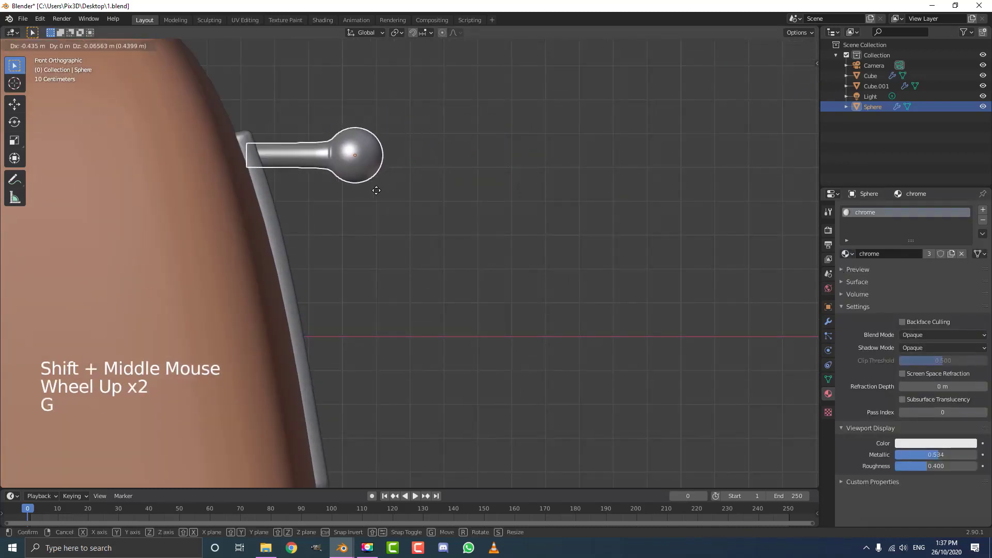
left_click(352, 221)
scroll(420, 240, "down", 10)
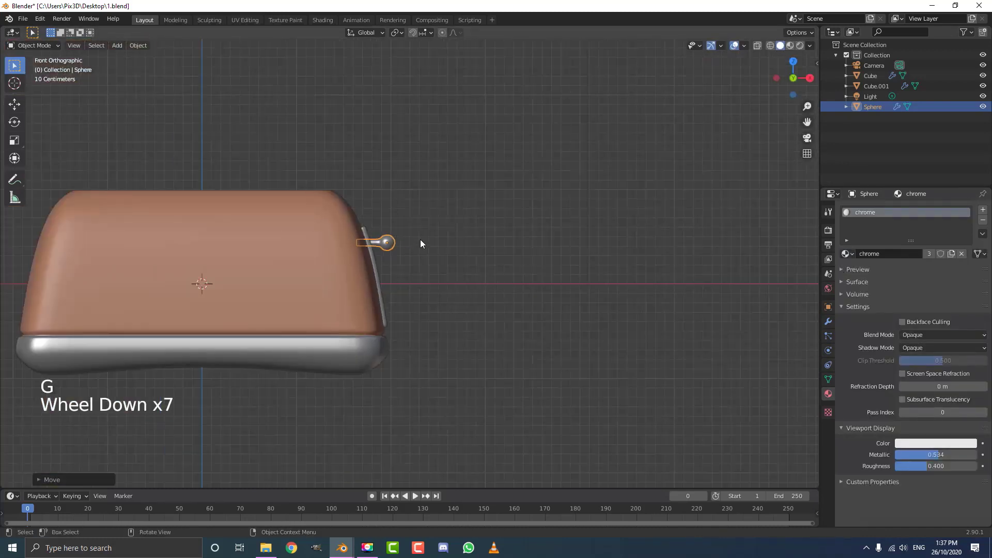
middle_click_drag(420, 239, 383, 253)
scroll(383, 253, "up", 3)
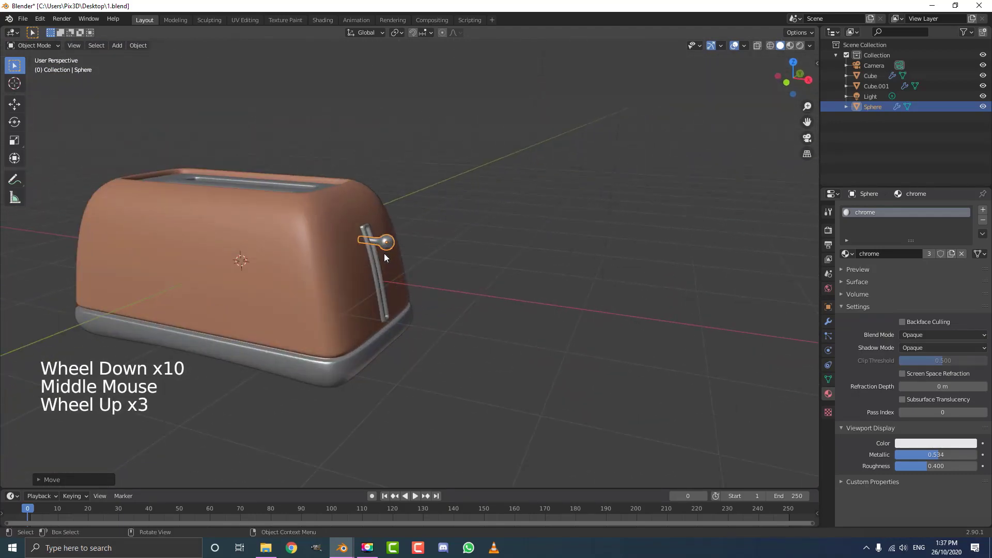
In wireframe front view, select only the lever's ball in Edit Mode and scale it up considerably
key("KP_1")
scroll(384, 253, "up", 7)
key("Tab")
key("z")
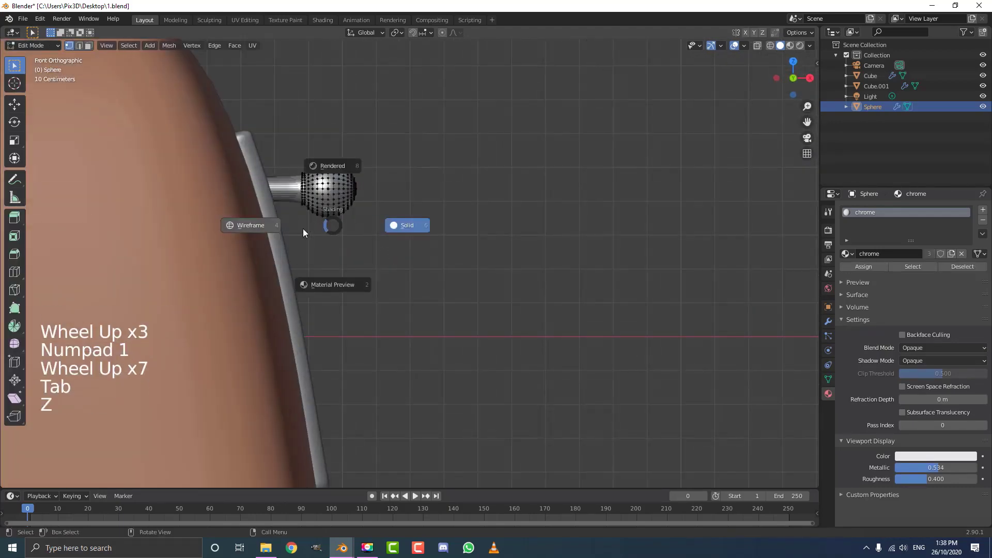
left_click(303, 229)
key("alt+a")
scroll(345, 237, "up", 1)
middle_click_drag(346, 237, 383, 244, "shift")
key("b")
left_click_drag(419, 299, 289, 120)
key("ctrl+KP_Subtract")
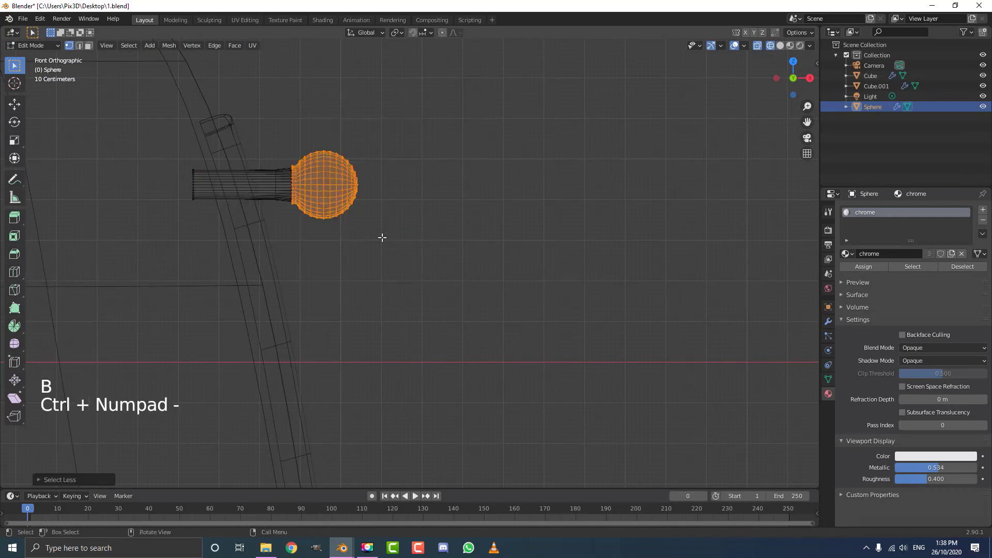
key("s")
left_click(395, 251)
Move the enlarged ball outward along the X axis, away from the strip, and deselect it
key("g")
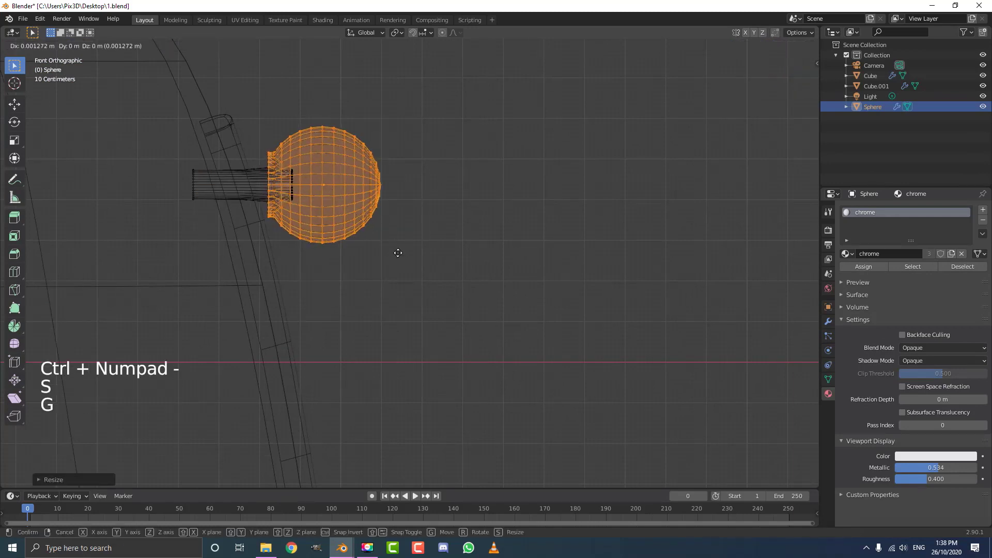
key("x")
left_click(419, 256)
key("alt+a")
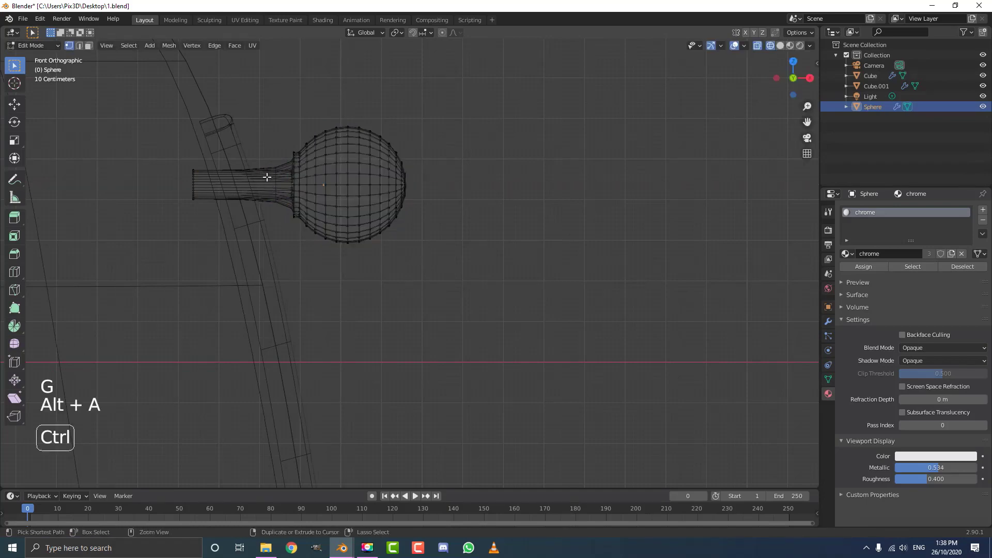
Add an edge loop around the lever's shaft, slide it close to the ball and return to Object Mode in solid shading
key("ctrl+r")
left_click(267, 174)
left_click_drag(267, 174, 305, 187)
key("Tab")
scroll(375, 189, "down", 3)
key("z")
left_click(445, 192)
mouse_move(445, 192)
middle_mouse_down()
mouse_move(367, 231)
mouse_move(398, 265)
mouse_move(414, 219)
mouse_move(444, 201)
middle_mouse_up()
key("KP_1")
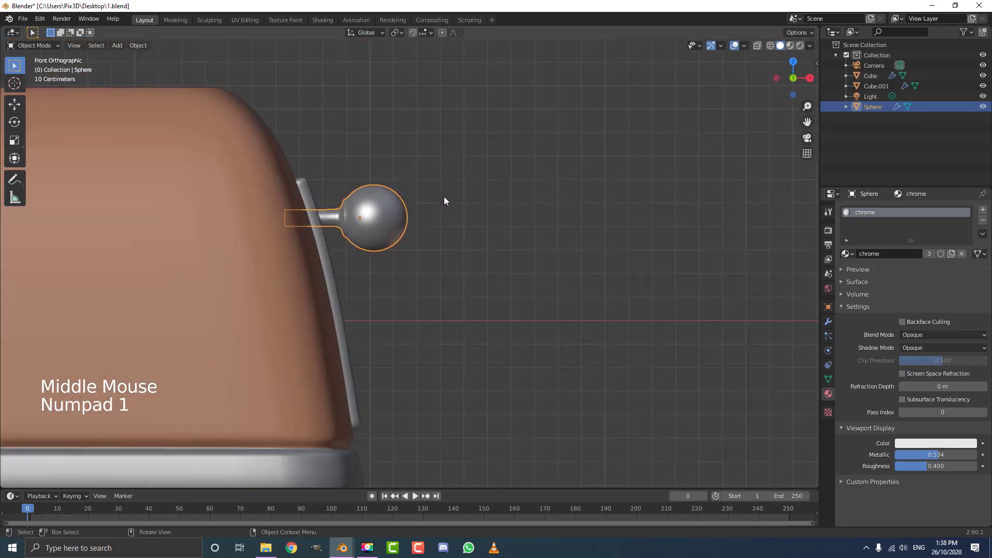
Scale the whole lever down slightly and rotate it so the ball end tilts upward
scroll(445, 201, "up", 2)
key("s")
left_click(471, 234)
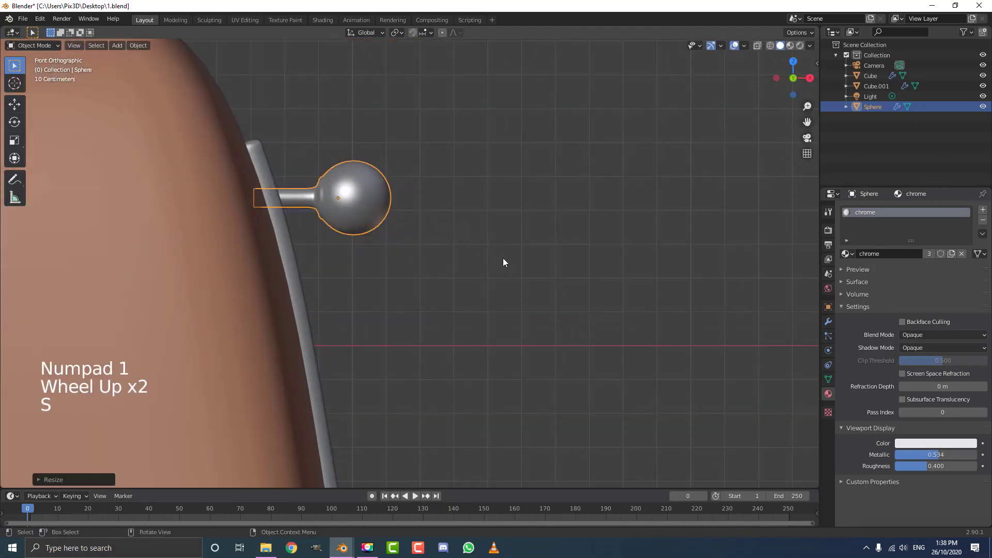
key("r")
left_click(509, 221)
Shrink the tilted lever further and reposition it so its shaft enters the slot near the strip's upper end
key("g")
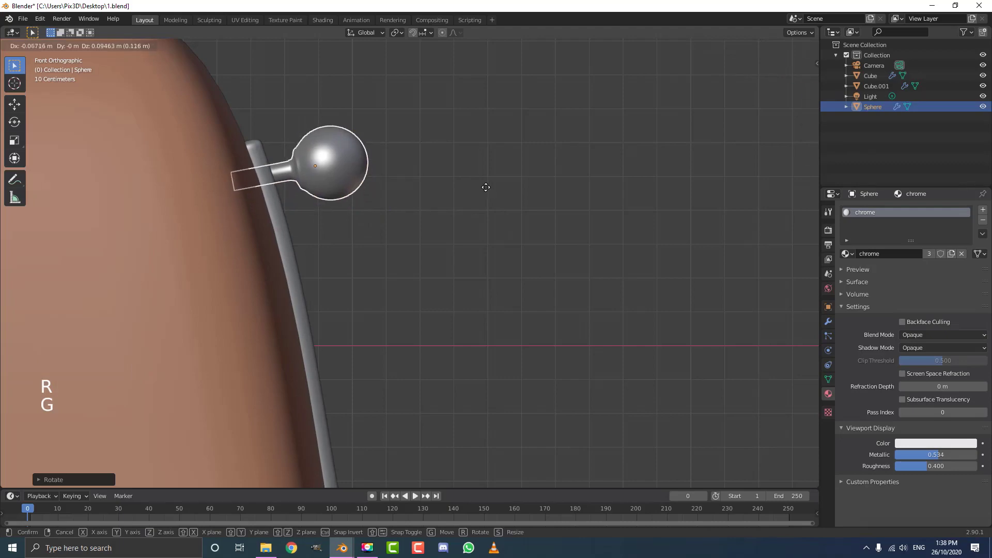
key("s")
left_click(453, 258)
key("g")
left_click(454, 261)
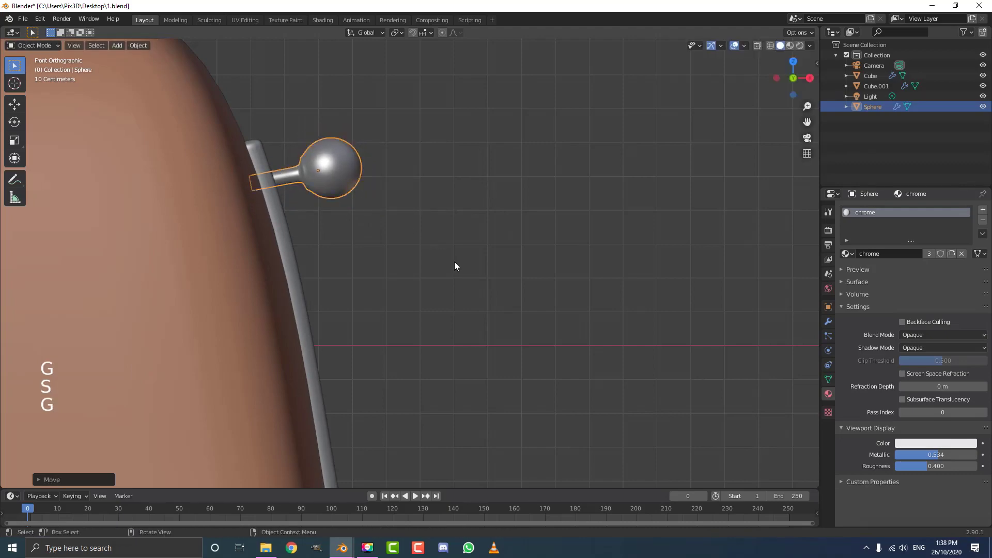
scroll(454, 262, "down", 5)
key("alt+a")
middle_click_drag(528, 212, 445, 253)
scroll(356, 249, "up", 3)
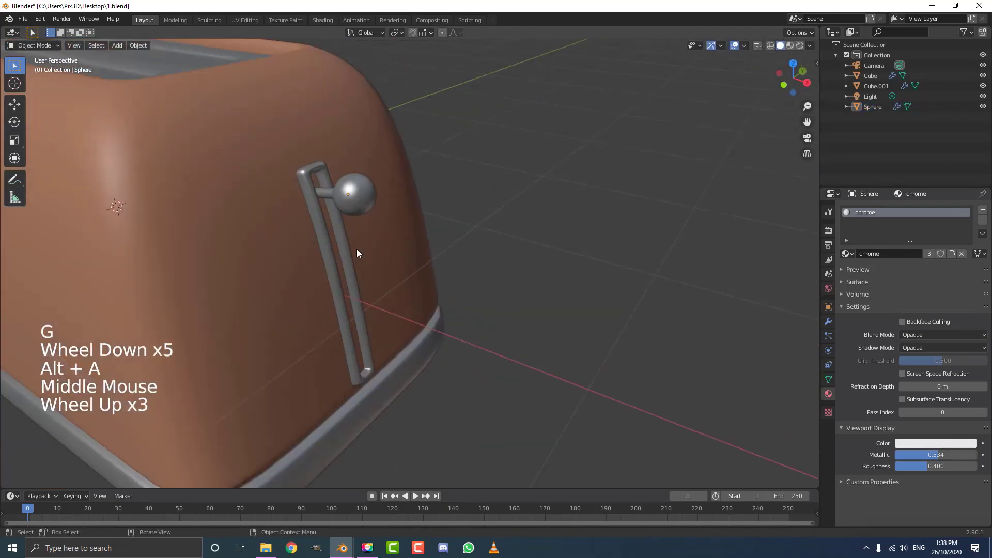
In Edit Mode, move the mirrored strip's mesh slightly inward along the Y axis to narrow the lever slot
left_click(342, 247)
key("Tab")
middle_click_drag(342, 247, 410, 237)
scroll(412, 238, "up", 3)
key("g")
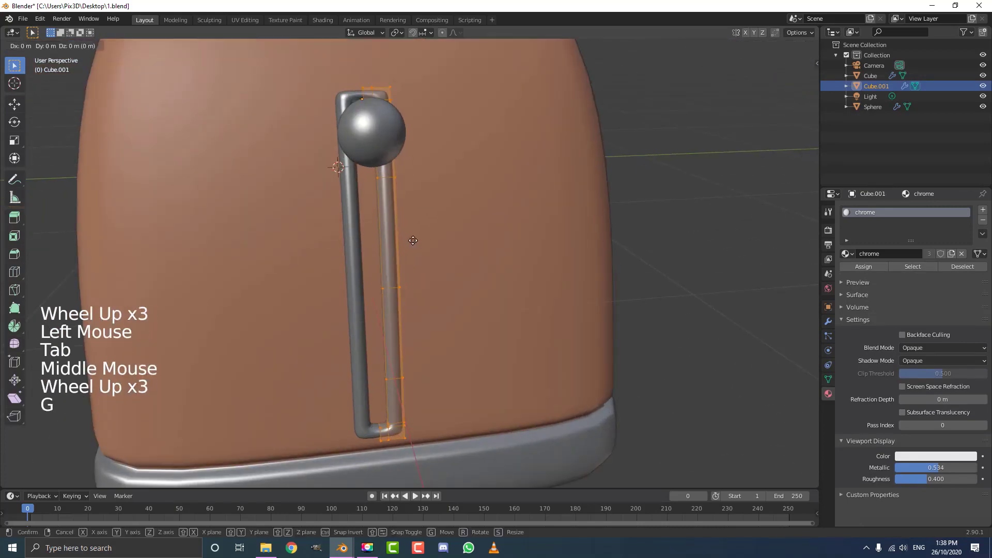
key("y")
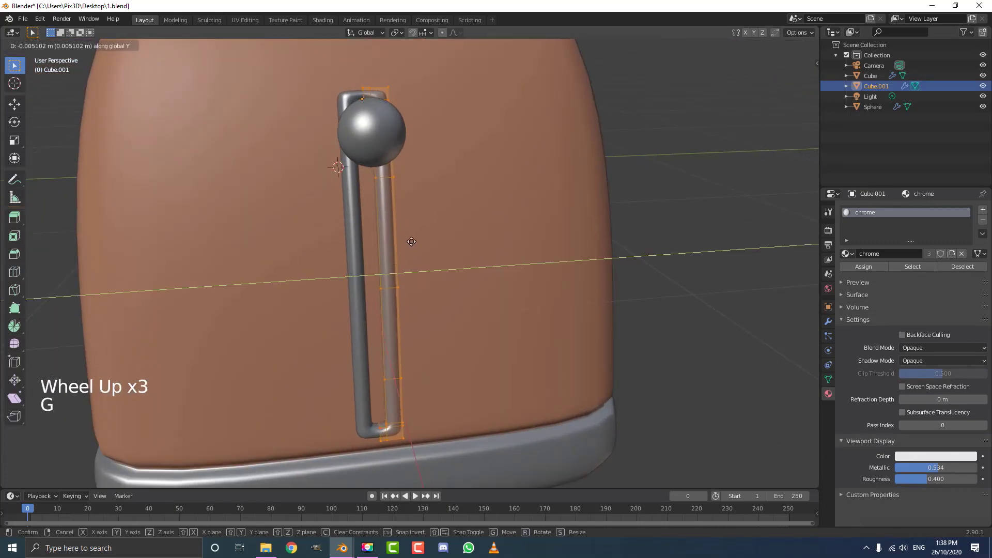
left_click(406, 240)
Return to Object Mode, deselect the strip and frame the whole toaster in front view
middle_click_drag(406, 240, 481, 282)
scroll(529, 259, "up", 1)
scroll(482, 268, "down", 7)
key("Tab")
scroll(483, 268, "down", 3)
key("alt+a")
scroll(427, 276, "down", 2)
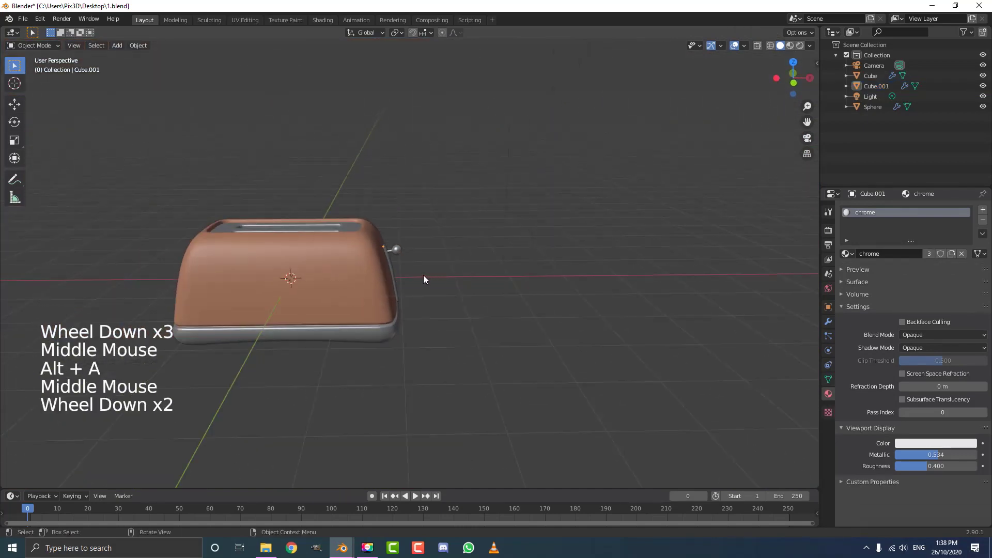
key("KP_1")
middle_click_drag(420, 294, 426, 288, "shift")
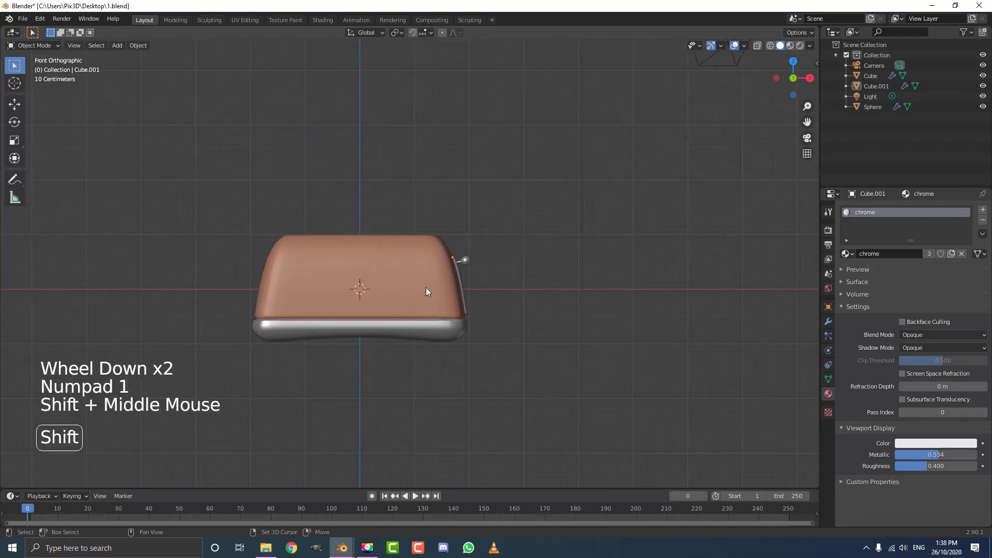
Select all scene objects and move them up along Z until the toaster's base rests on the ground line, and clear the selection
scroll(346, 215, "up", 2)
key("a")
middle_click_drag(373, 339, 372, 275, "shift")
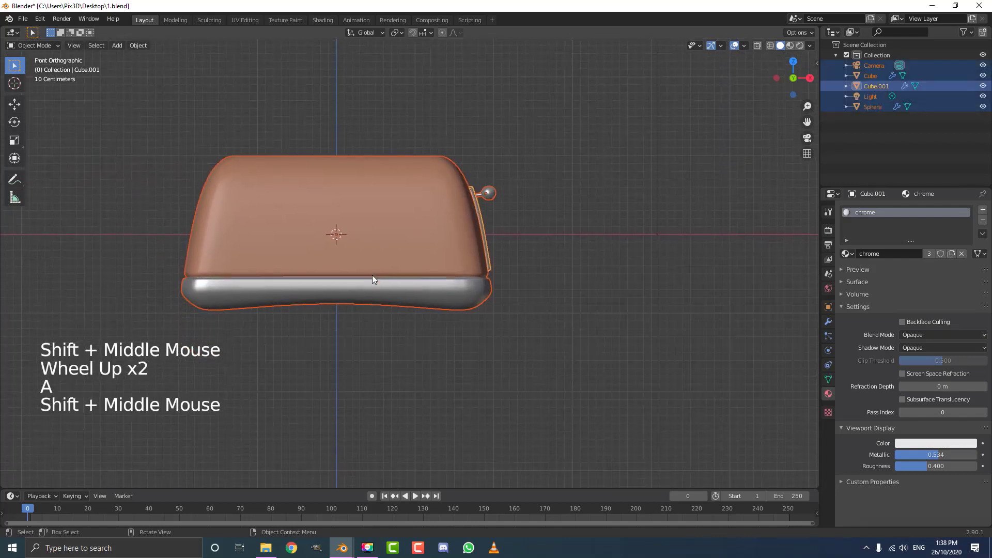
key("g")
key("z")
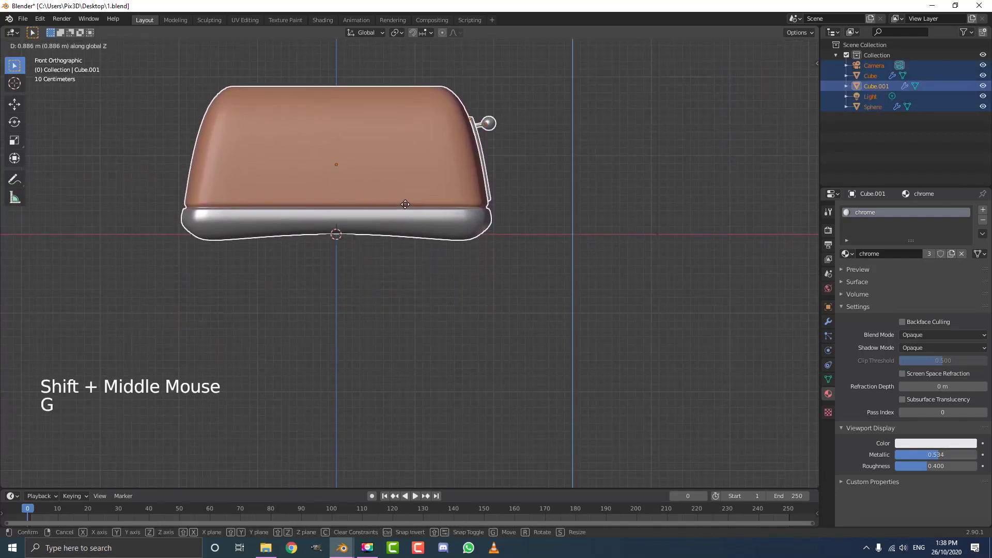
left_click(643, 260)
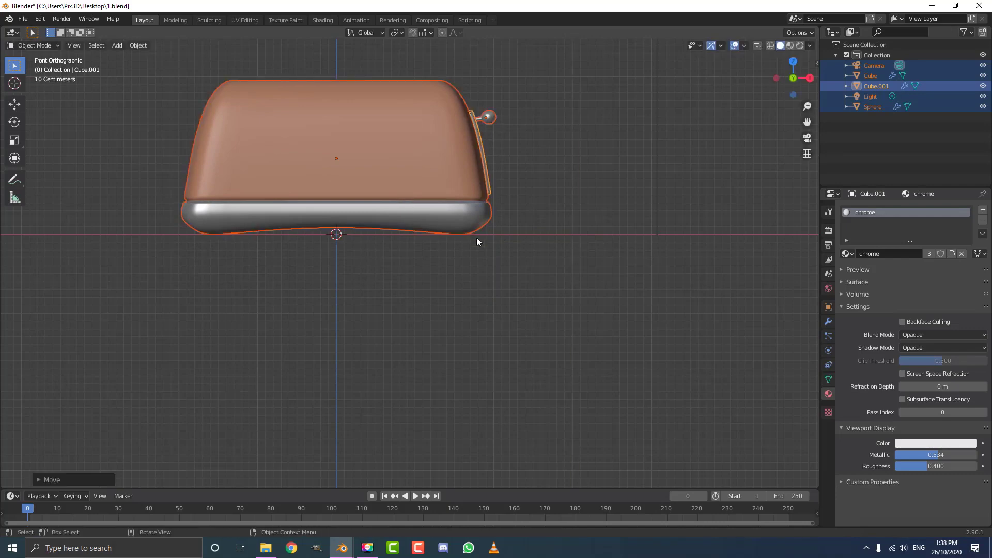
scroll(283, 223, "down", 5)
middle_click_drag(284, 223, 363, 263)
scroll(371, 262, "up", 3)
key("alt+a")
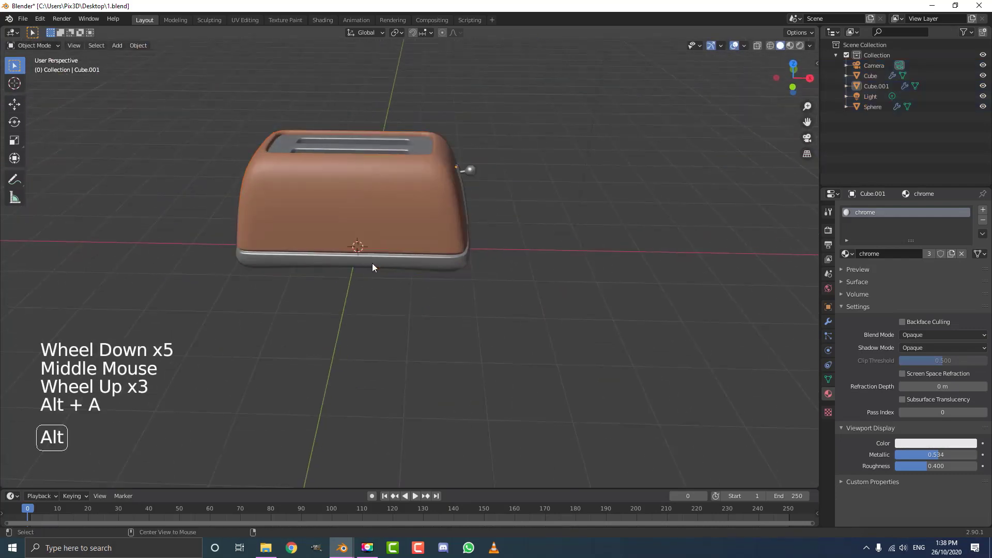
In front view, add a cube mesh at the origin beneath the toaster
key("KP_1")
scroll(282, 245, "up", 2)
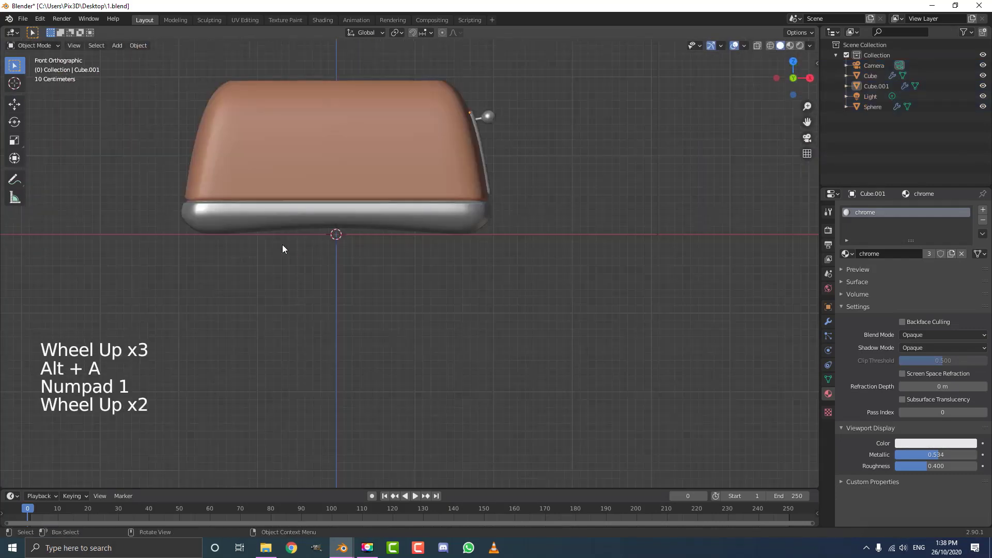
key("shift+a")
mouse_move(292, 208)
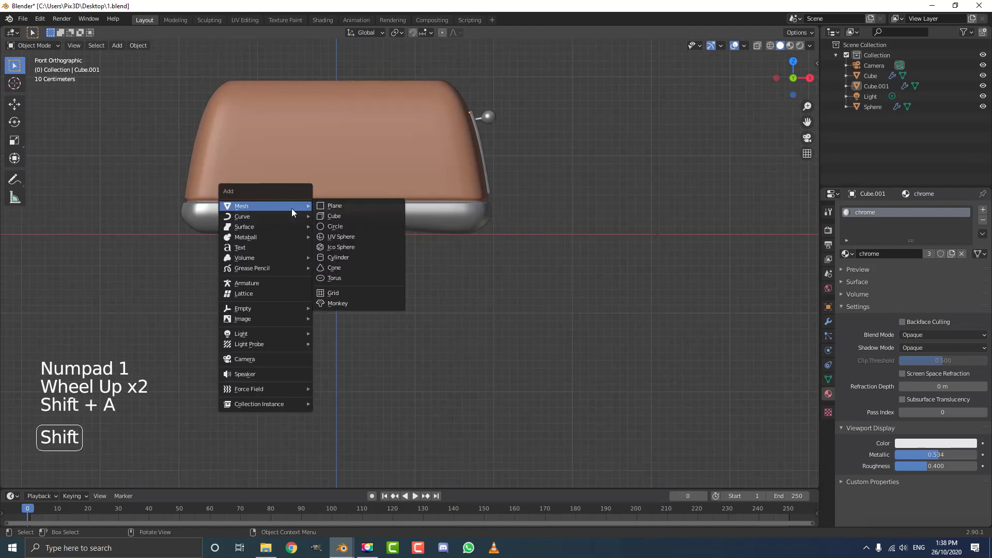
left_click(350, 214)
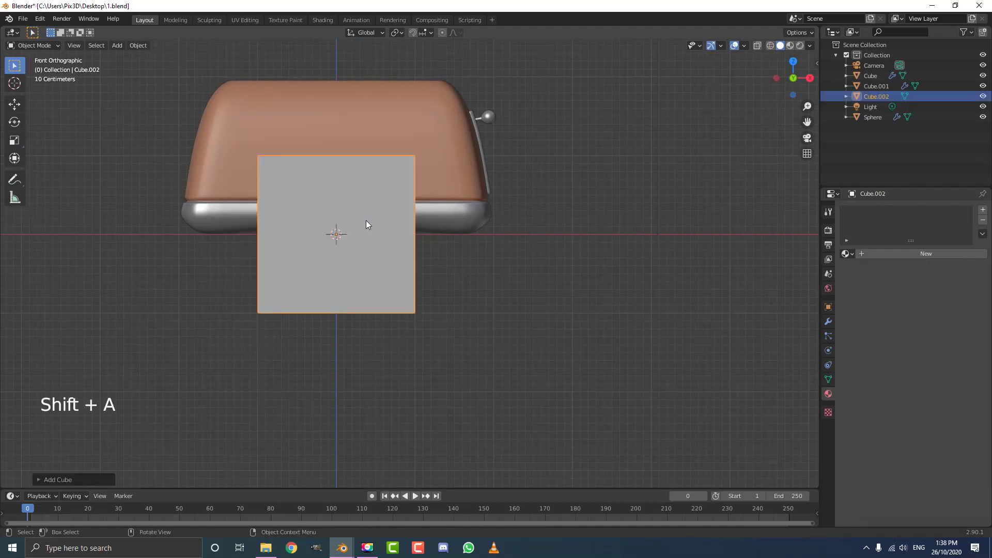
Scale the cube to about 0.27 along Z and about 1.53 along X, forming a long flat block across the toaster's base
scroll(386, 259, "up", 3)
scroll(382, 261, "down", 3)
middle_click_drag(356, 260, 372, 307, "shift")
scroll(372, 307, "up", 2)
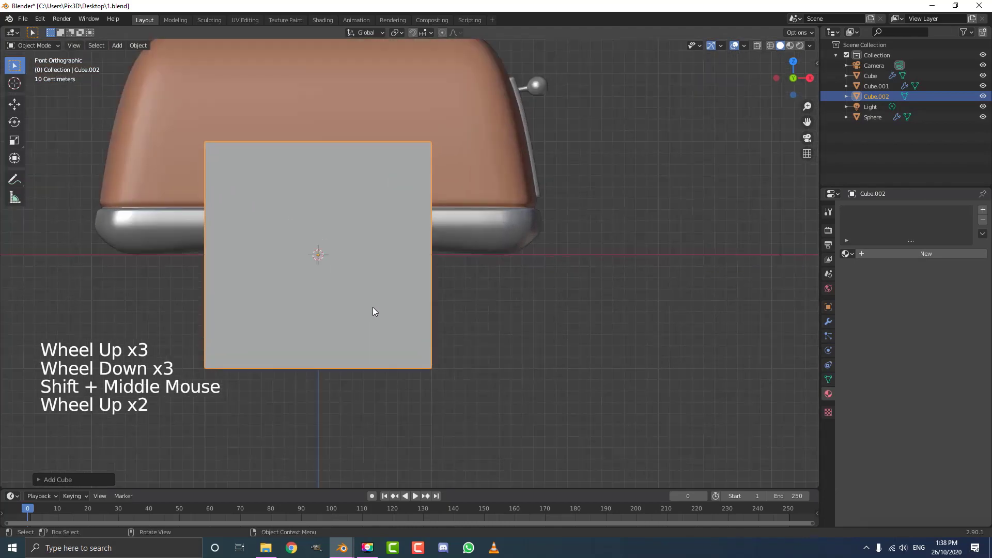
key("s")
key("z")
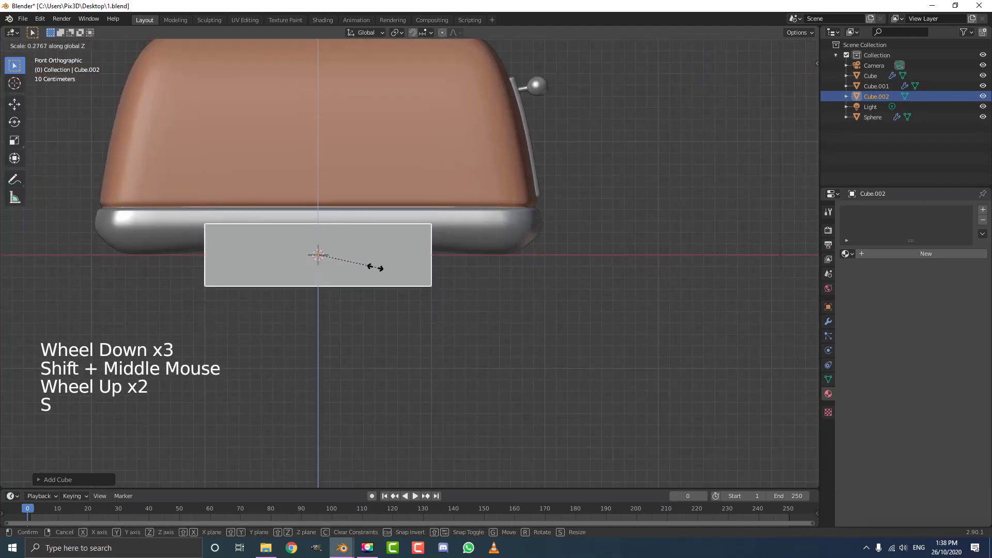
left_click(372, 271)
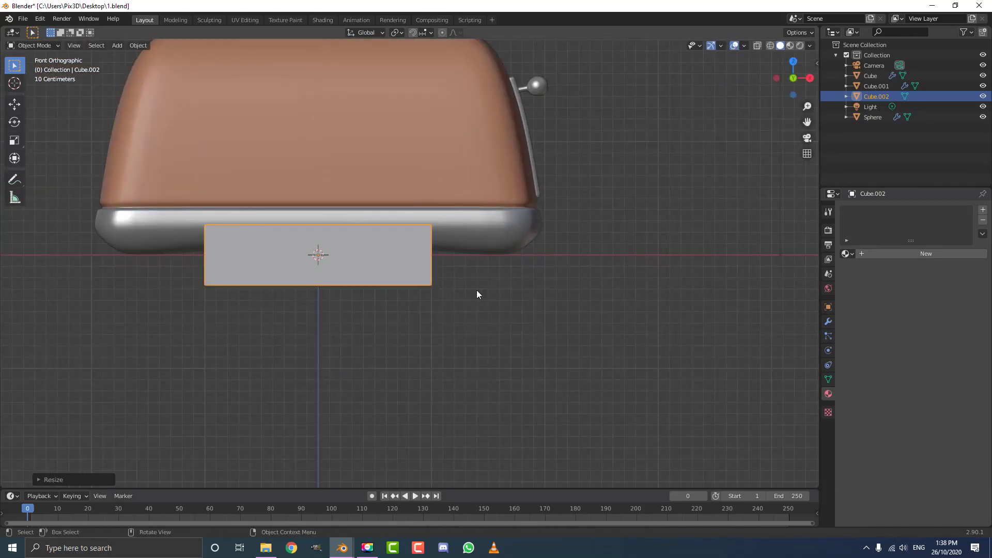
key("s")
key("x")
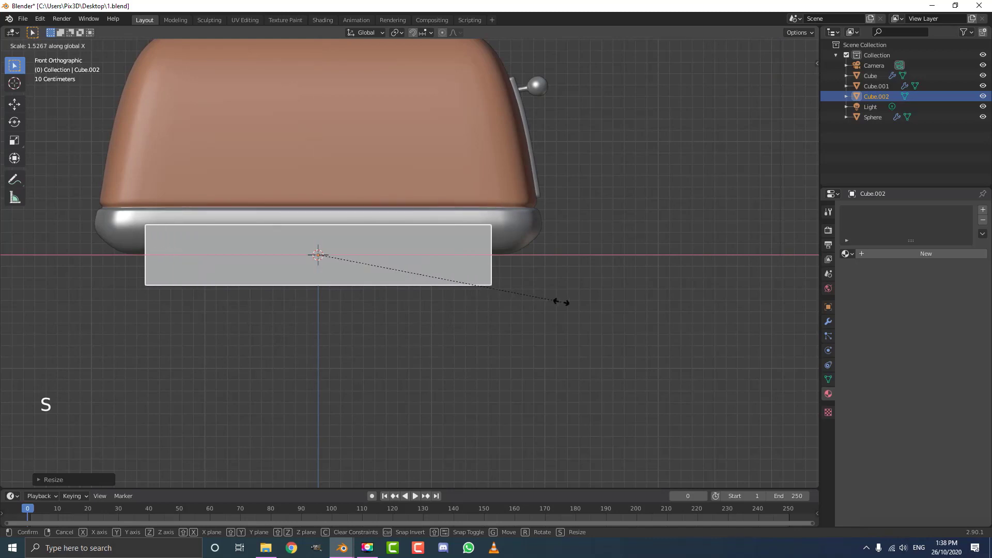
left_click(562, 303)
In Edit Mode, scale the block's mesh to about 1.58 along Y so it extends beyond the toaster's front and back
scroll(432, 279, "down", 5)
middle_click_drag(432, 279, 414, 283)
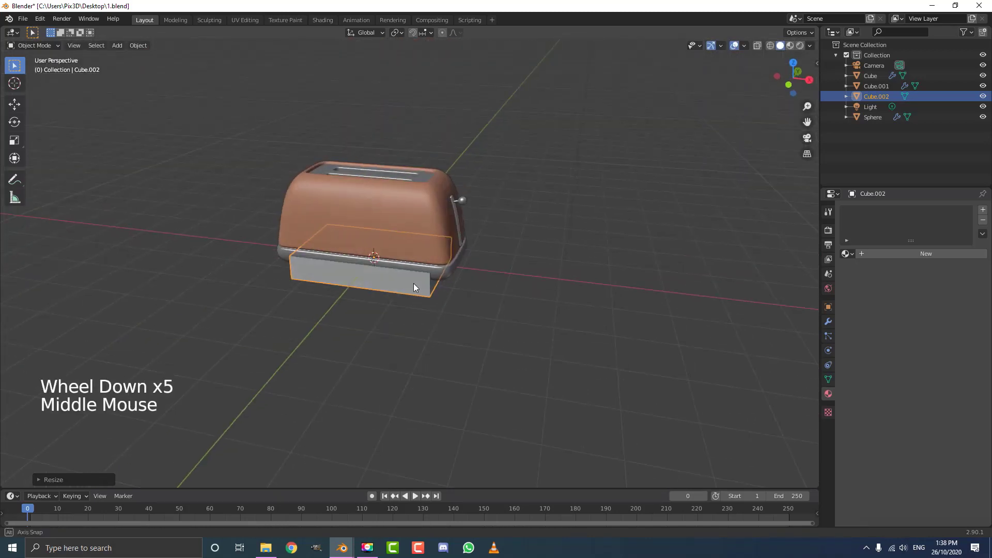
key("Tab")
key("s")
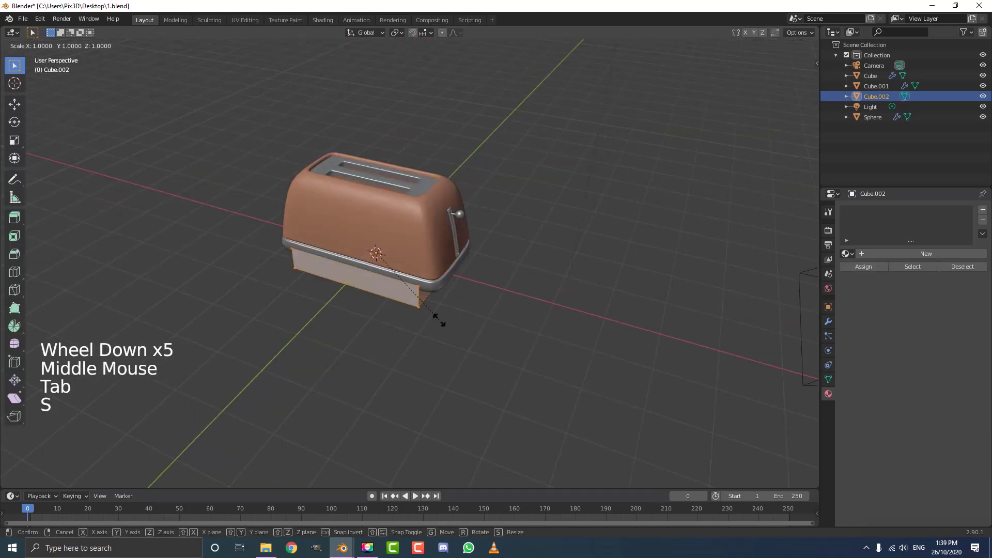
key("y")
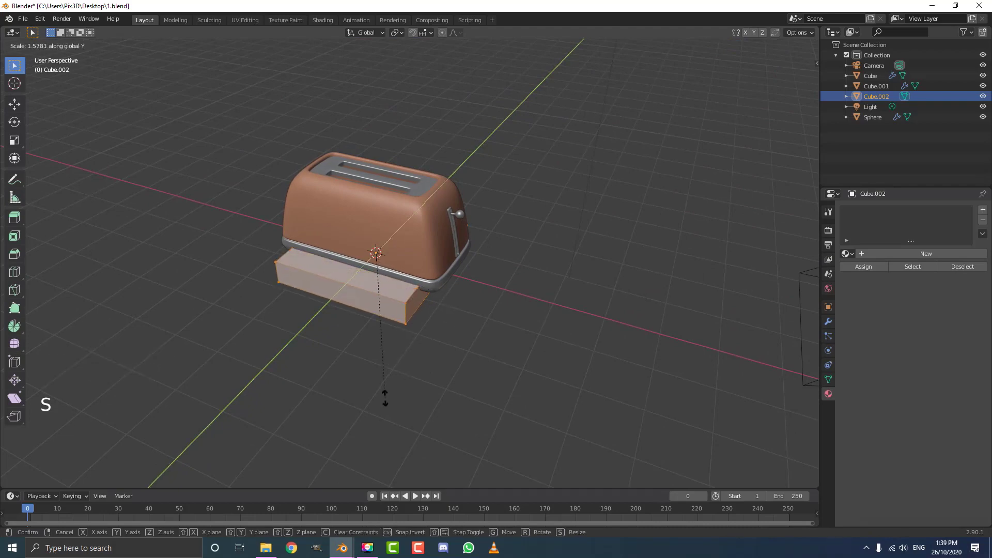
left_click(386, 397)
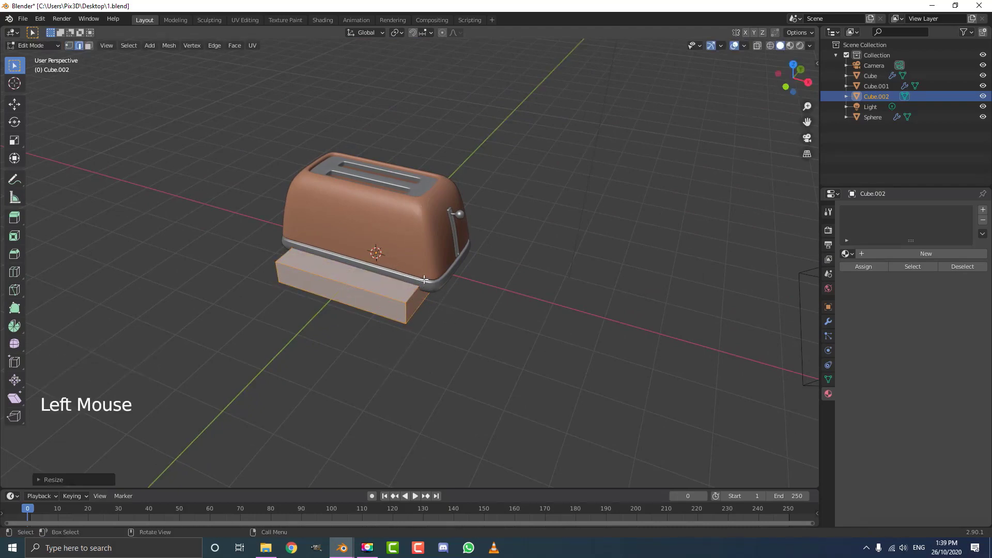
Select the block's two upper end edges and scale them inward along X to about 0.84, giving it sloped ends
middle_click_drag(418, 287, 482, 301)
scroll(385, 276, "up", 2)
left_click(378, 274, "shift")
middle_click(378, 274)
key("s")
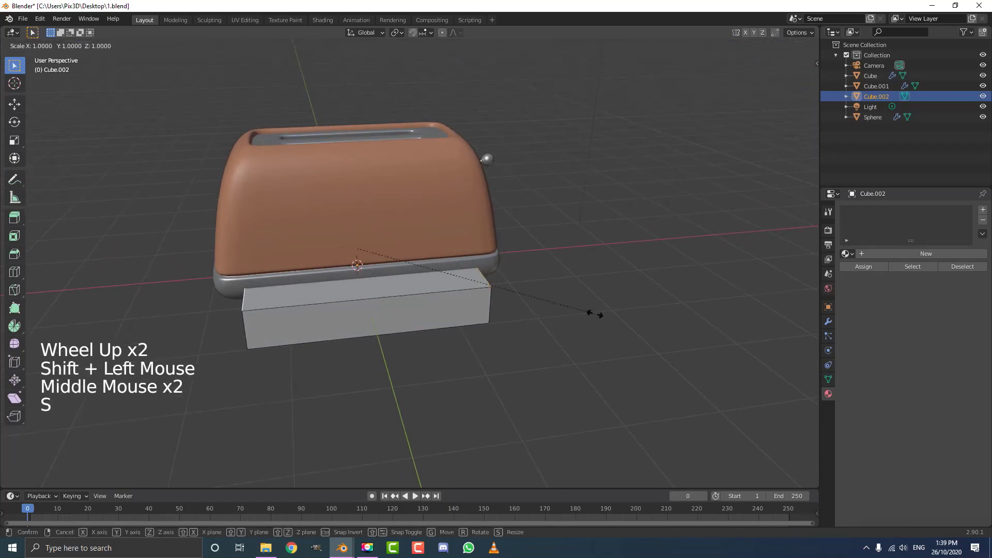
key("x")
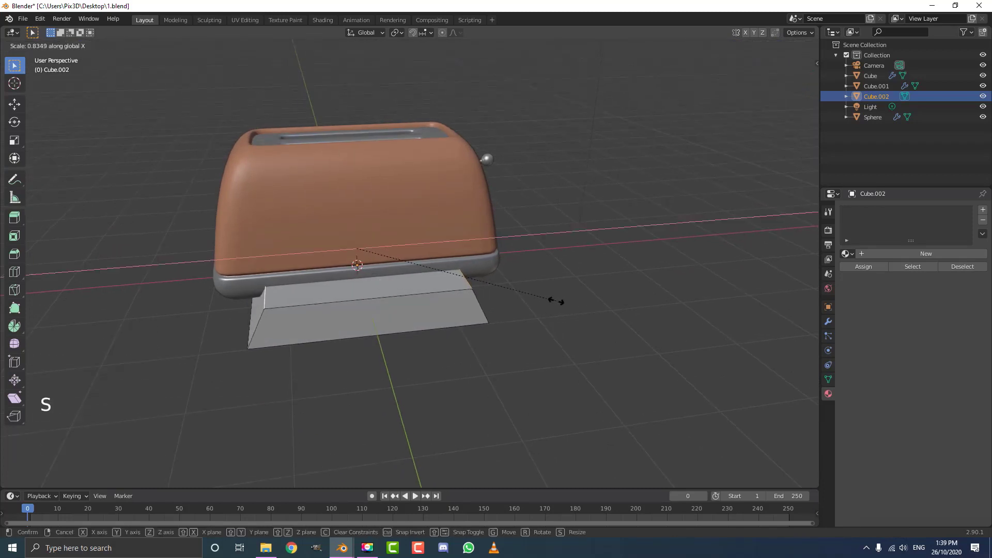
left_click(560, 303)
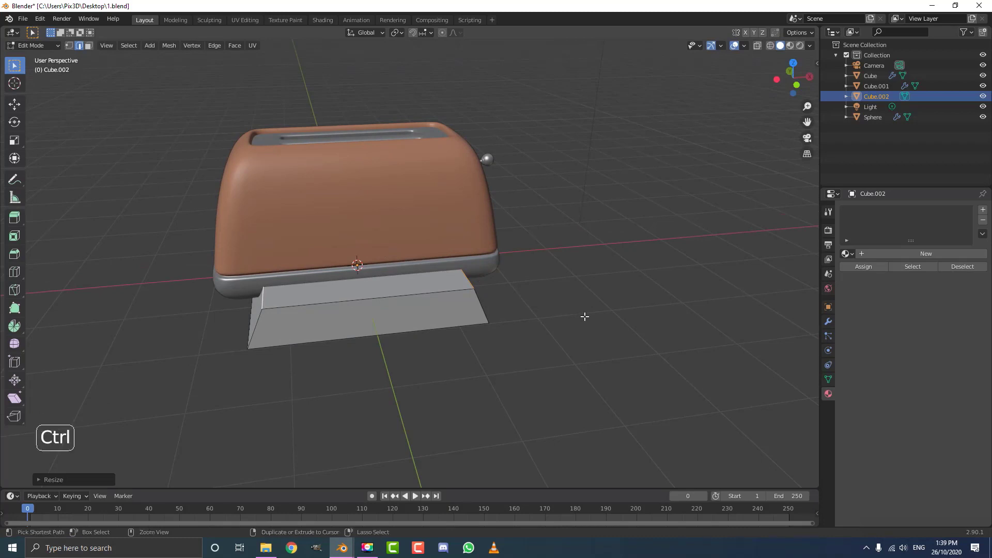
Leave the uneven bevel attempt and apply the block's scale in Object Mode
key("ctrl+b")
left_click(609, 342)
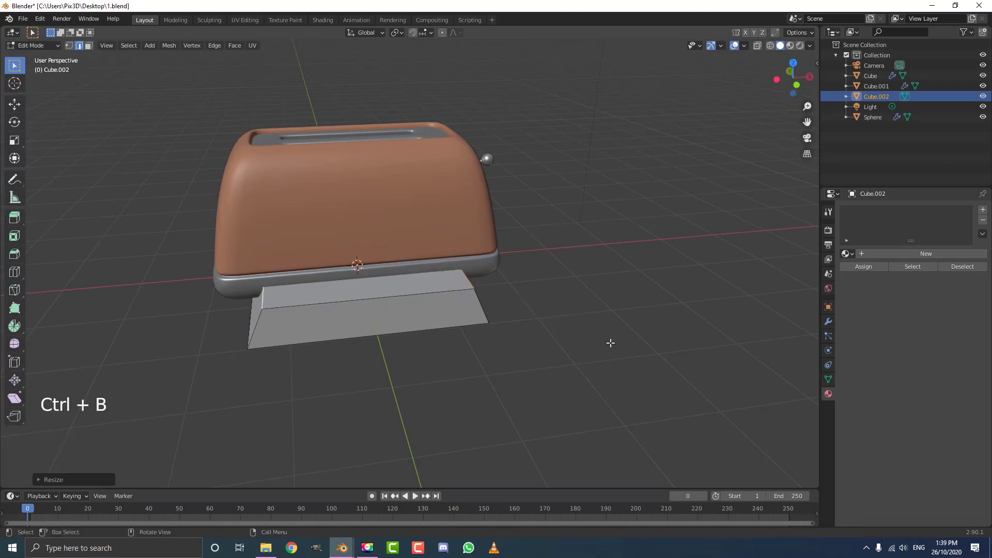
key("Tab")
scroll(388, 265, "up", 1)
mouse_move(388, 267)
middle_mouse_down()
mouse_move(383, 262)
mouse_move(396, 259)
middle_mouse_up()
key("ctrl+a")
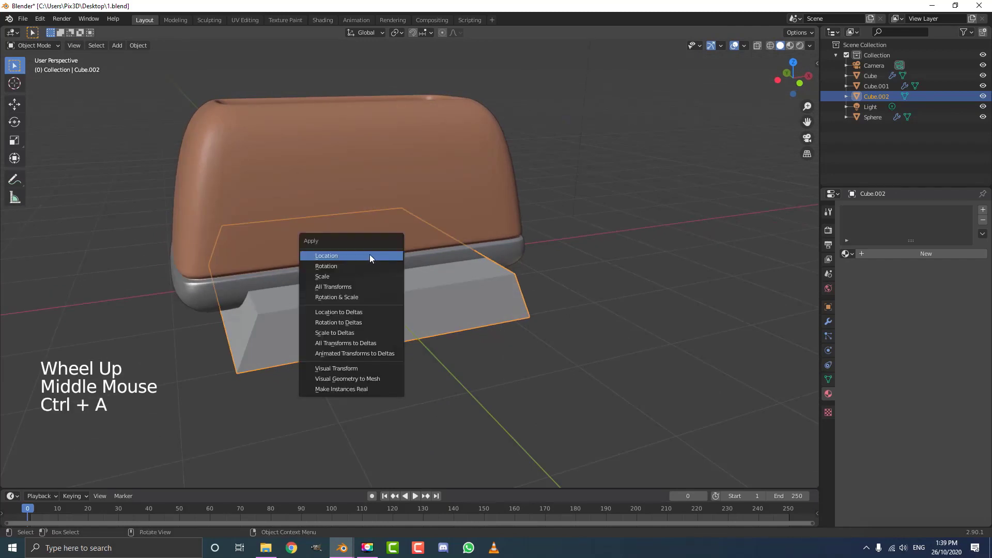
left_click(348, 275)
Bevel the block's two upper end edges with 9 segments and a width of about 0.33 m, and return to Object Mode
key("Tab")
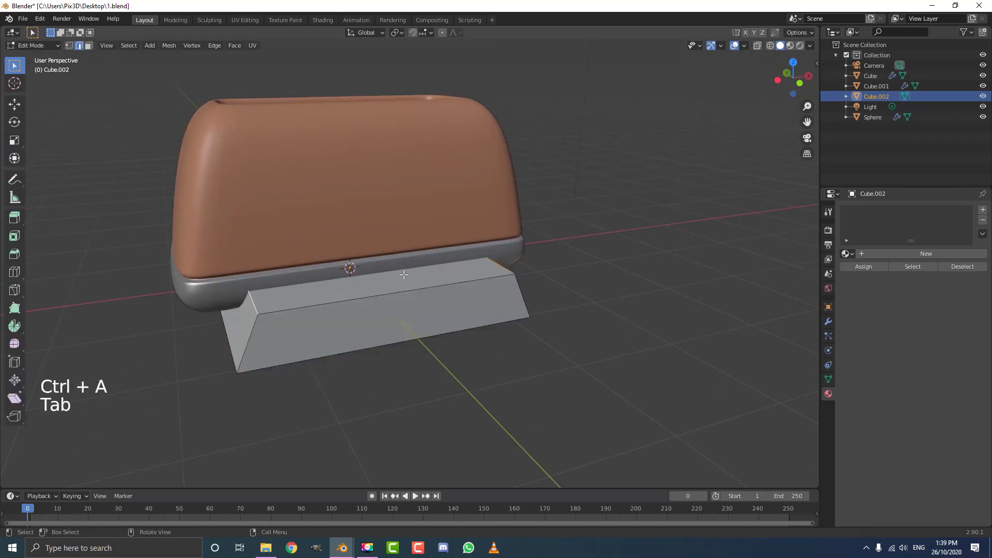
middle_click(349, 274)
middle_click(348, 275)
key("ctrl+b")
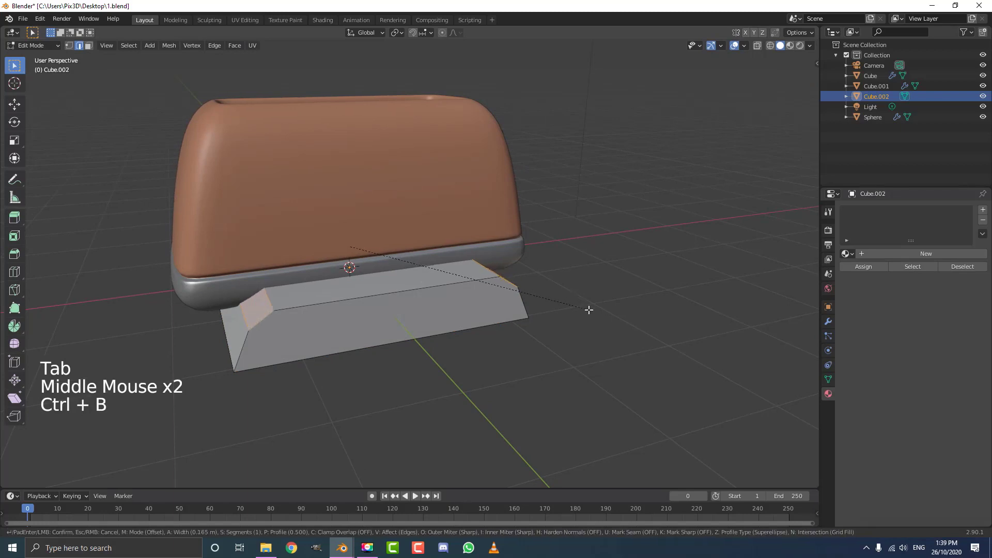
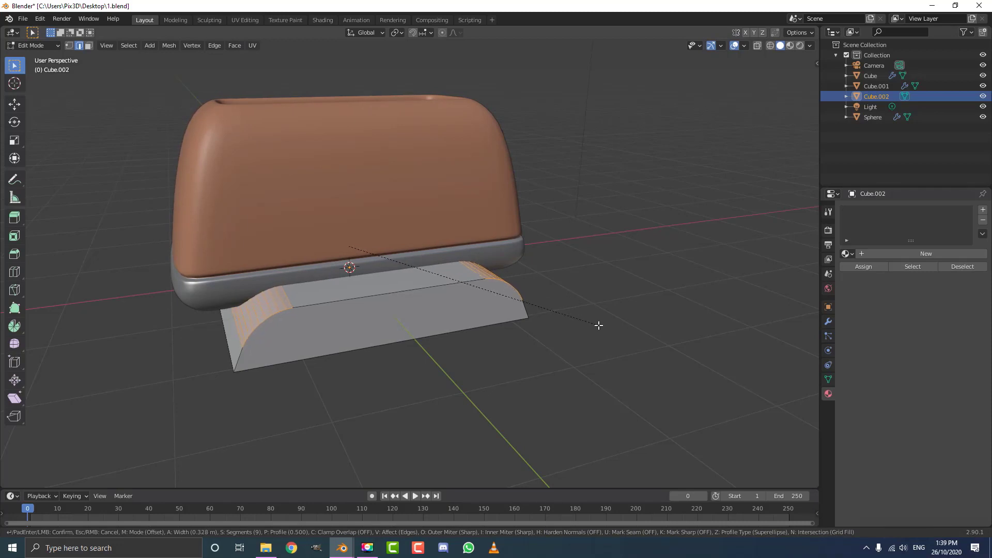
left_click(598, 323)
middle_click_drag(593, 318, 466, 295)
key("Tab")
Collapse the toaster body's existing modifiers and add a Boolean Difference modifier that uses the rounded block as the cutter
scroll(512, 296, "down", 2)
scroll(511, 296, "down", 2)
scroll(469, 269, "up", 2)
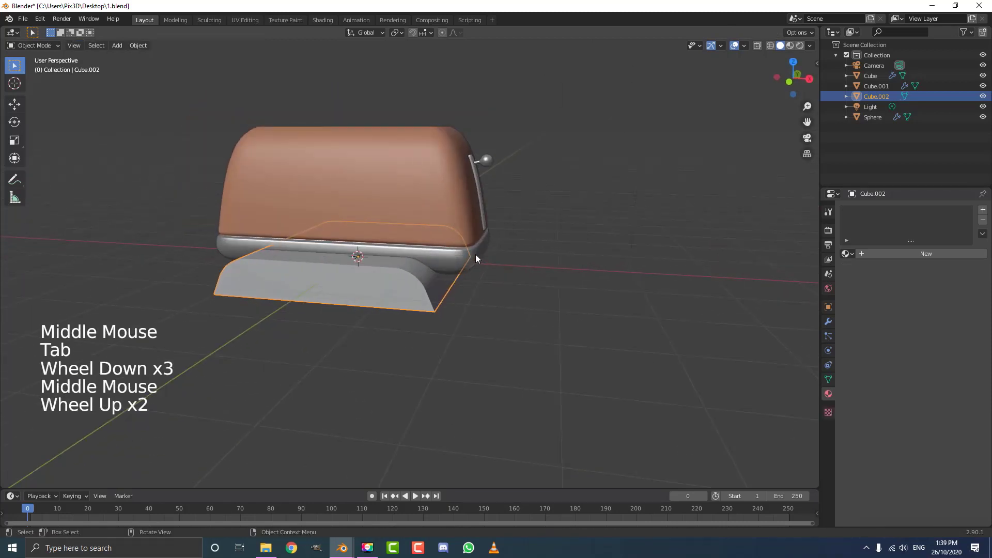
left_click(475, 255)
left_click(828, 321)
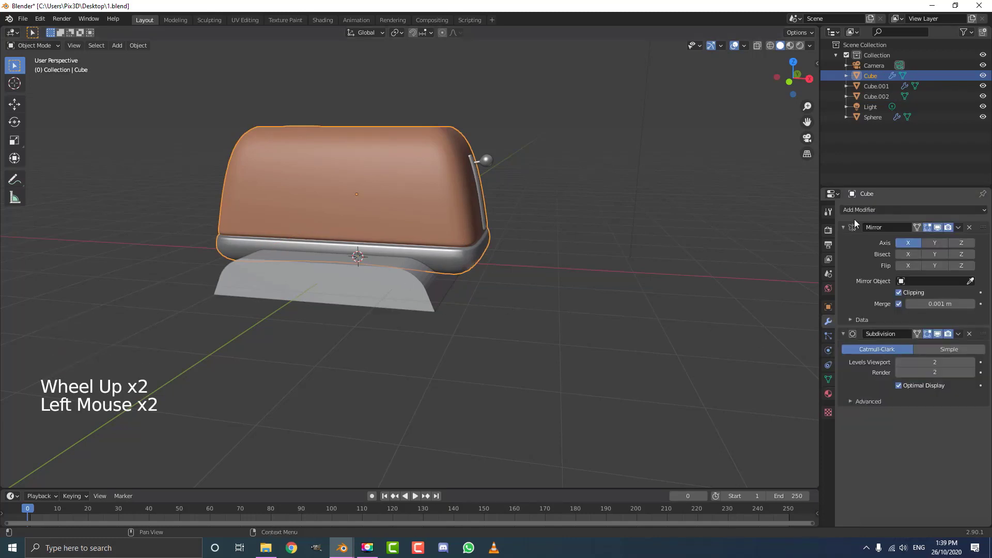
left_click(840, 227)
left_click(842, 240)
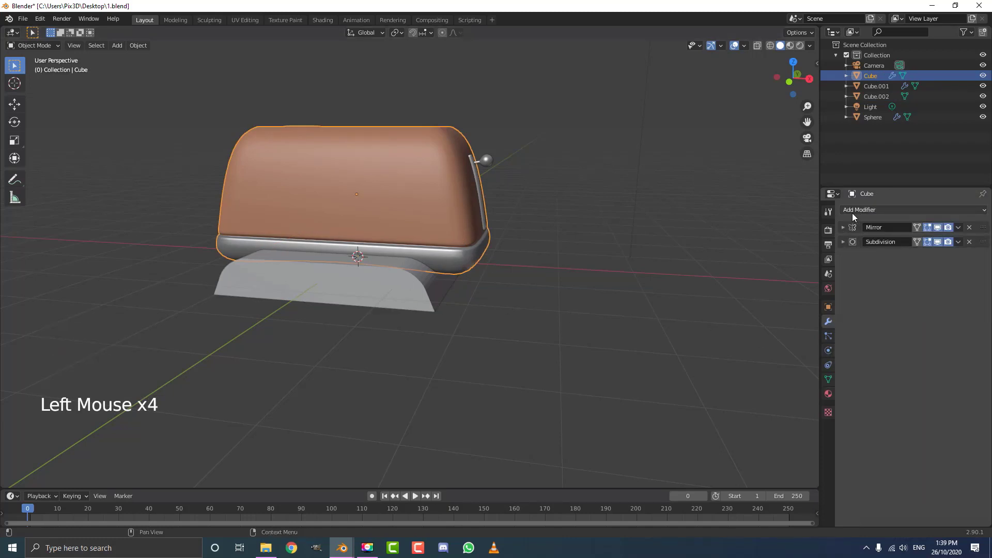
left_click(851, 212)
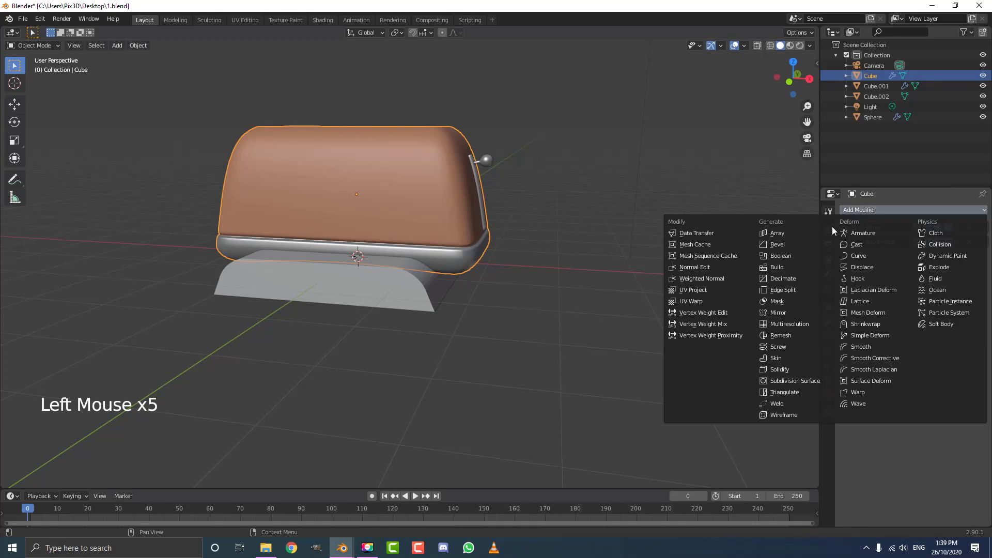
left_click(785, 256)
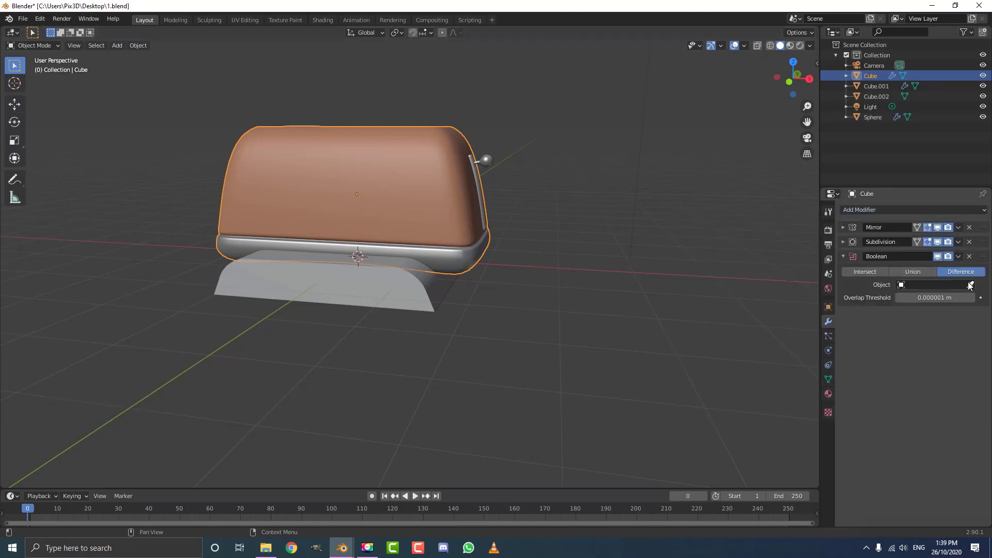
left_click(426, 296)
Select the cutter block and shade it smooth
left_click(428, 296)
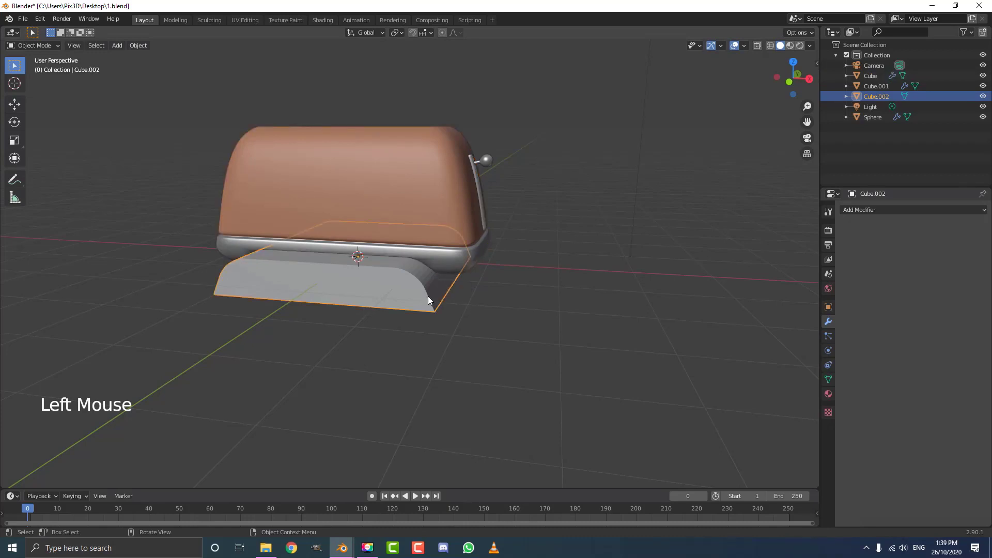
left_click(139, 46)
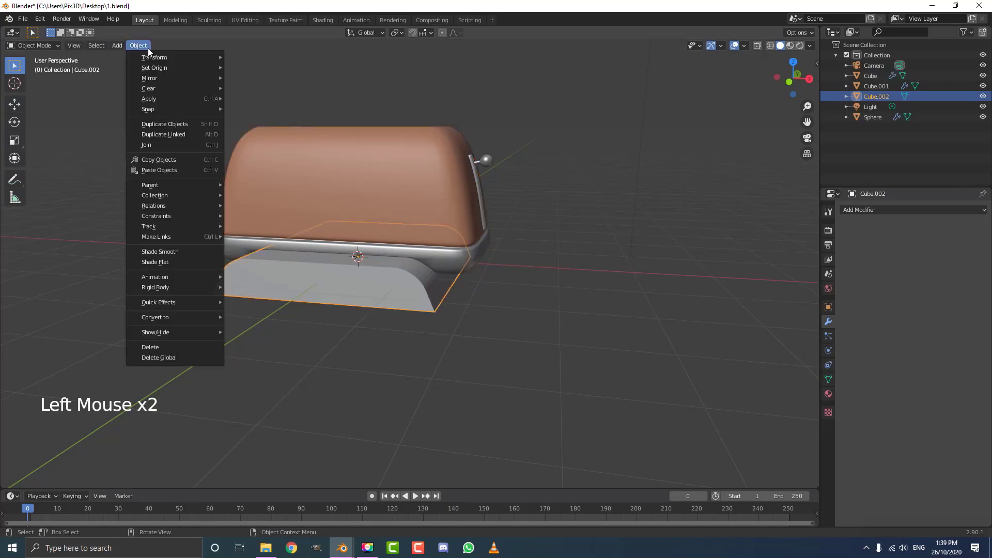
left_click(188, 253)
Move the cutter block to a new collection named cutters and exclude that collection from the view layer to expose the cut base
scroll(412, 273, "up", 1)
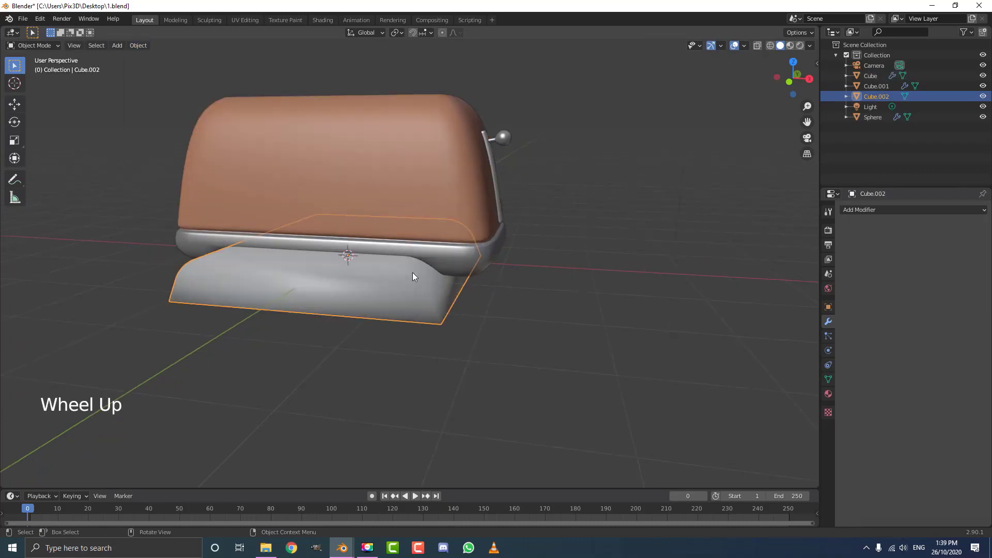
key("m")
left_click(366, 274)
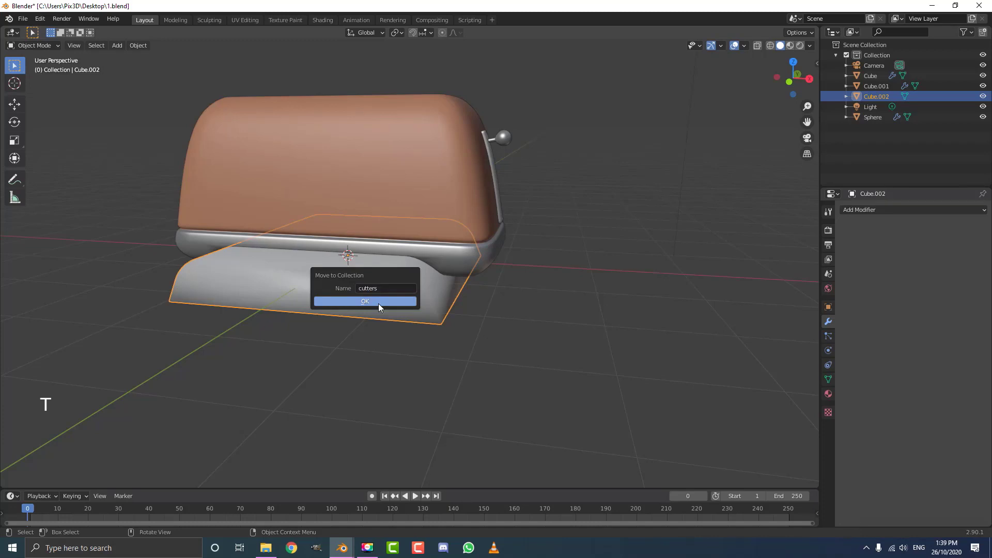
left_click(379, 305)
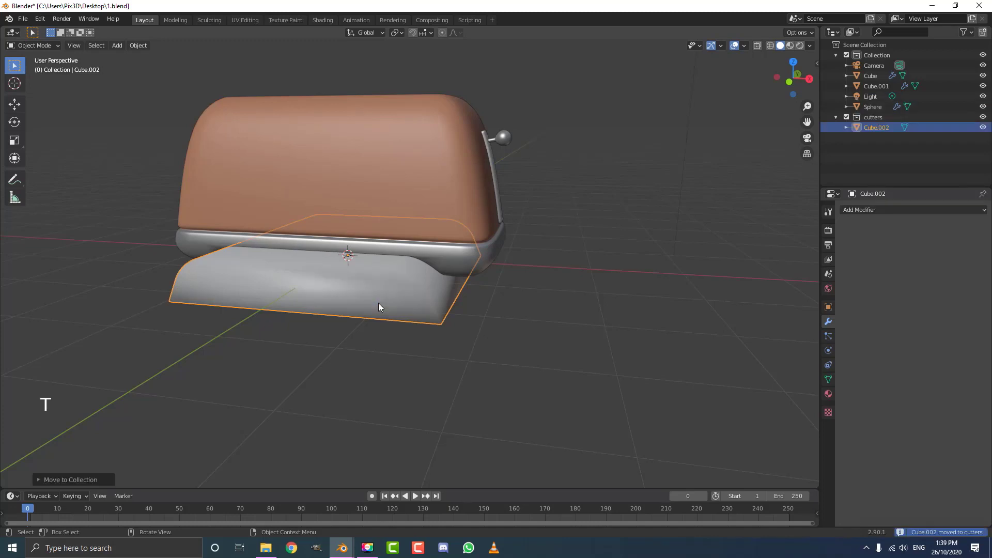
left_click(846, 118)
scroll(537, 232, "down", 1)
middle_click_drag(537, 232, 543, 198)
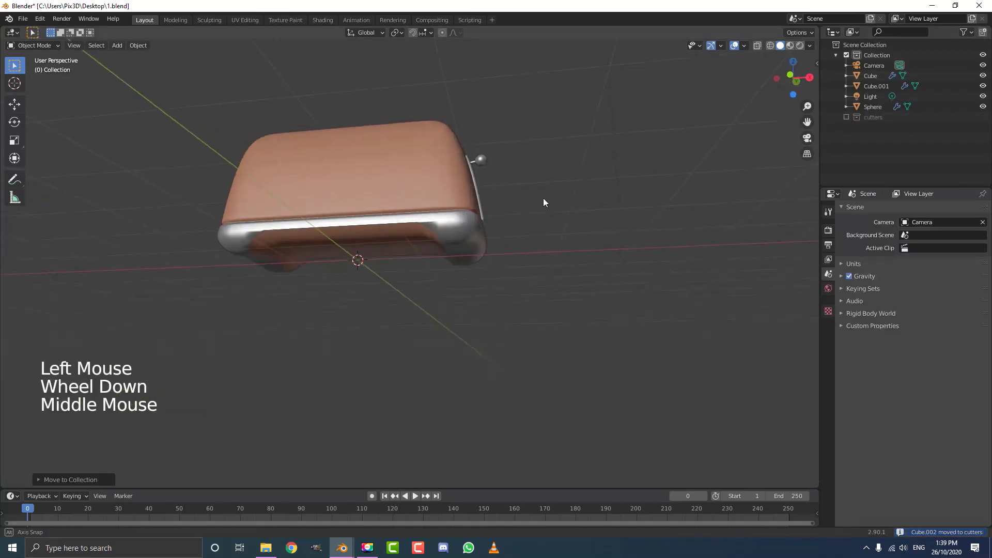
Add an Edge Split modifier to the toaster body and inspect the arched underside
scroll(476, 203, "up", 2)
left_click(475, 205)
mouse_move(475, 251)
middle_mouse_down()
mouse_move(407, 242)
mouse_move(470, 261)
middle_mouse_up()
left_click(852, 211)
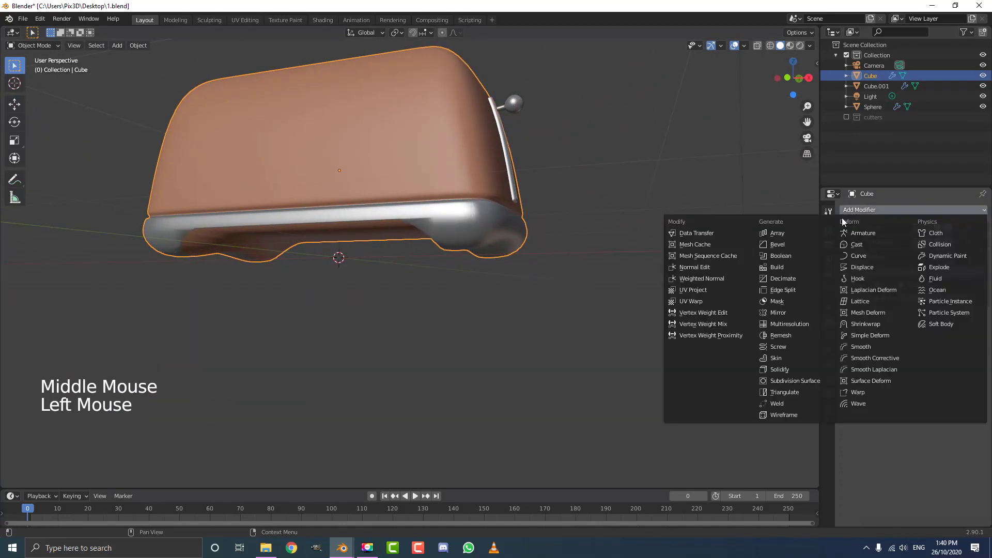
left_click(782, 289)
scroll(423, 266, "down", 1)
middle_click_drag(423, 266, 474, 312)
scroll(473, 312, "down", 3)
middle_click_drag(436, 240, 423, 166)
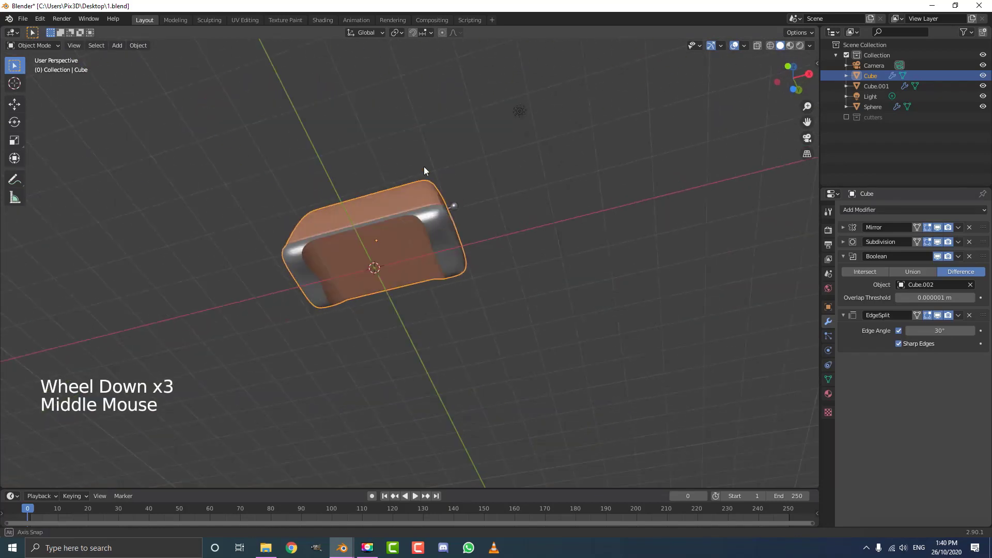
scroll(389, 220, "up", 3)
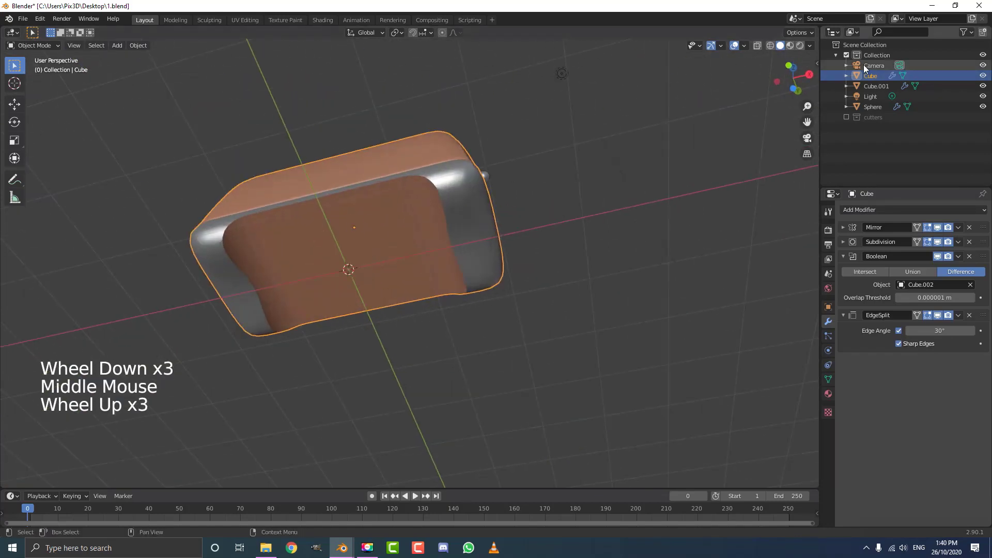
Re-enable the cutters collection, assign the chrome material to the cutter block, and exclude the collection again
left_click(846, 117)
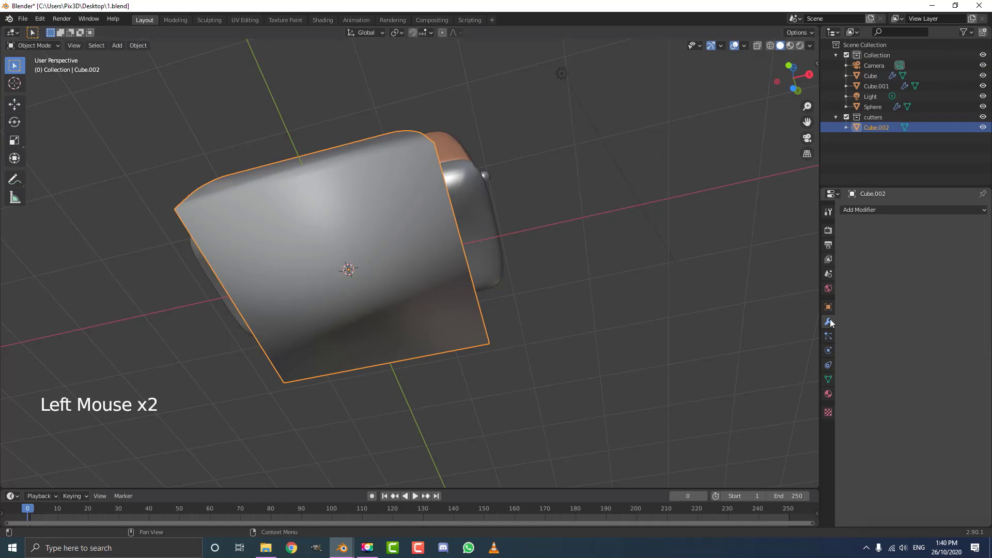
left_click(828, 393)
left_click(850, 255)
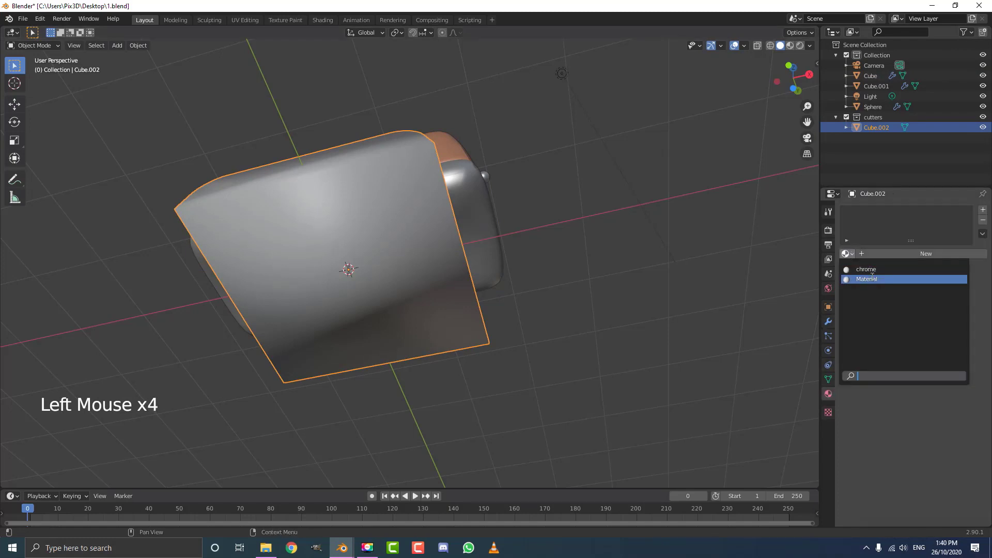
left_click(869, 269)
left_click(846, 116)
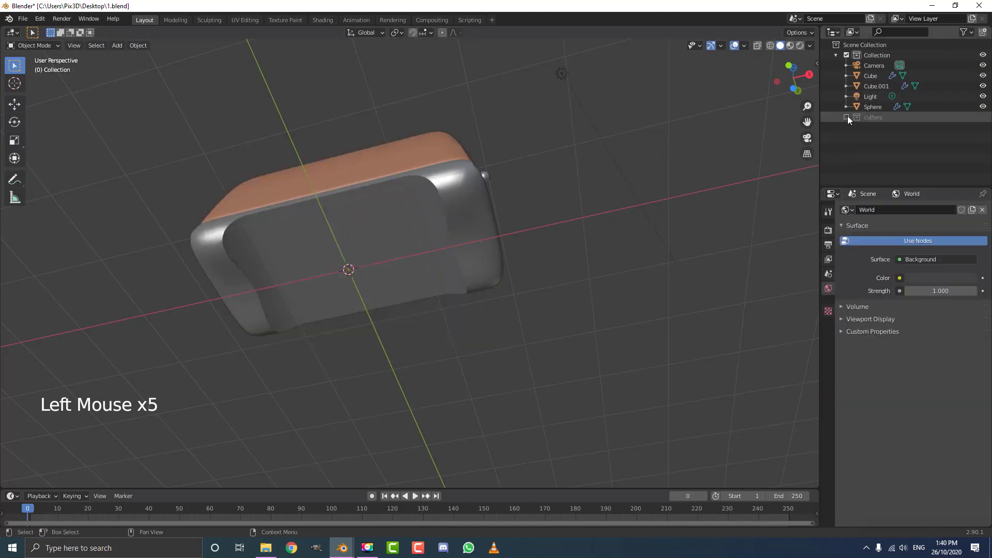
Set the toaster body's Edge Split angle to 32° and check the shading of the base
middle_click_drag(523, 223, 416, 246)
scroll(396, 256, "down", 2)
scroll(416, 246, "up", 2)
left_click(522, 250)
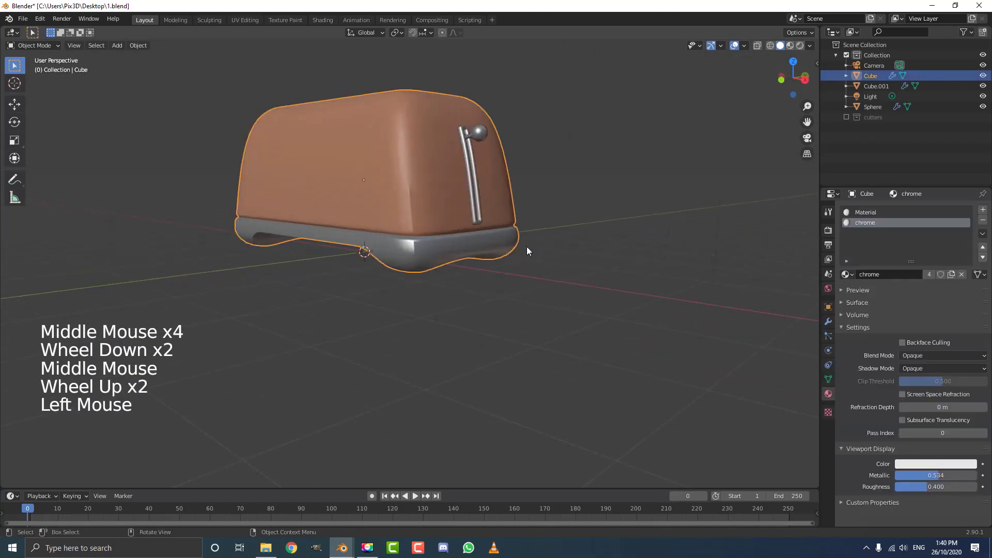
left_click(828, 322)
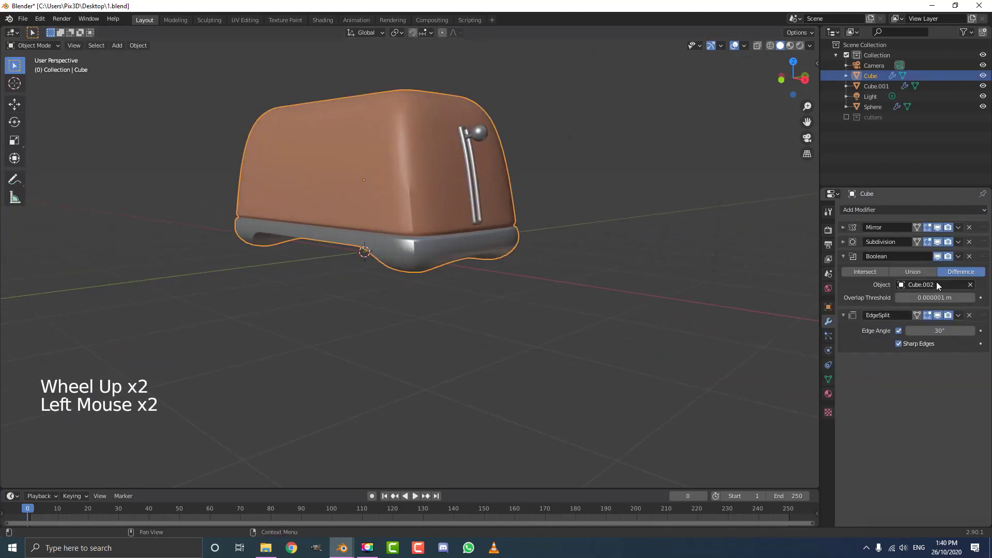
left_click(844, 256)
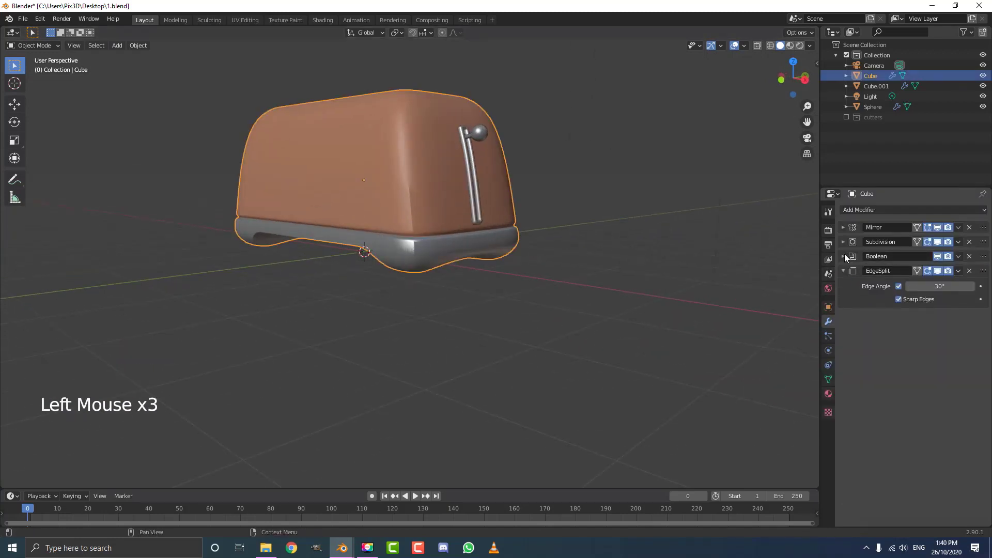
left_click(940, 285, "shift")
scroll(414, 224, "up", 3)
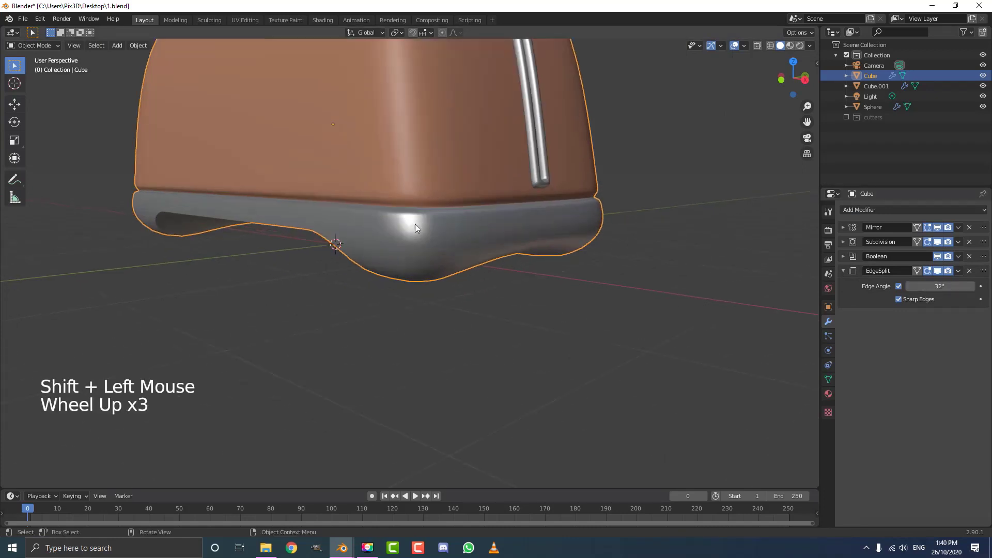
scroll(414, 224, "down", 3)
middle_click_drag(415, 224, 394, 190)
key("alt+a")
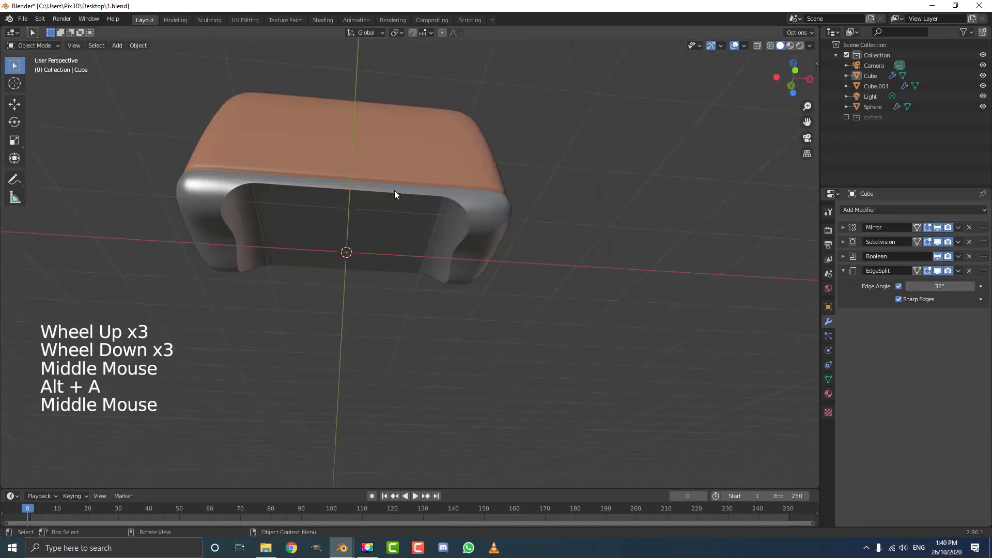
Delete the camera and the light from the scene
scroll(323, 222, "down", 2)
middle_click_drag(323, 221, 287, 290)
middle_click_drag(329, 252, 321, 299, "shift")
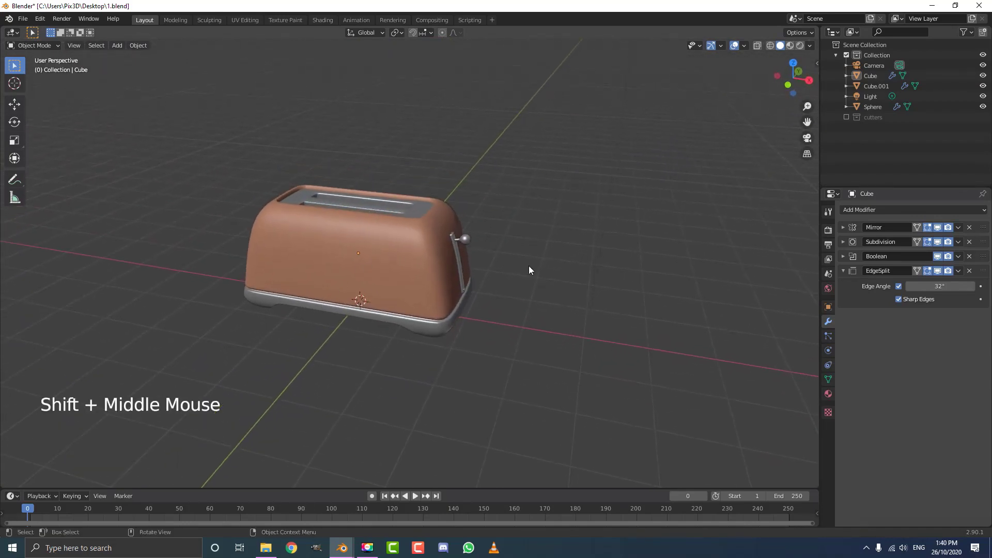
scroll(556, 184, "down", 2)
middle_click_drag(556, 184, 525, 201)
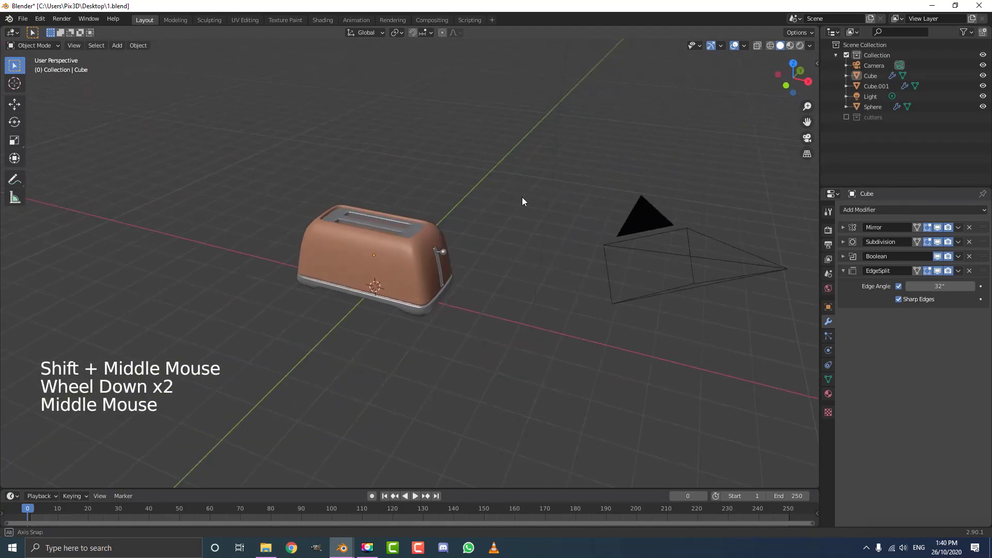
scroll(588, 331, "down", 3)
left_click_drag(571, 329, 477, 116)
key("x")
left_click(477, 116)
scroll(441, 216, "up", 6)
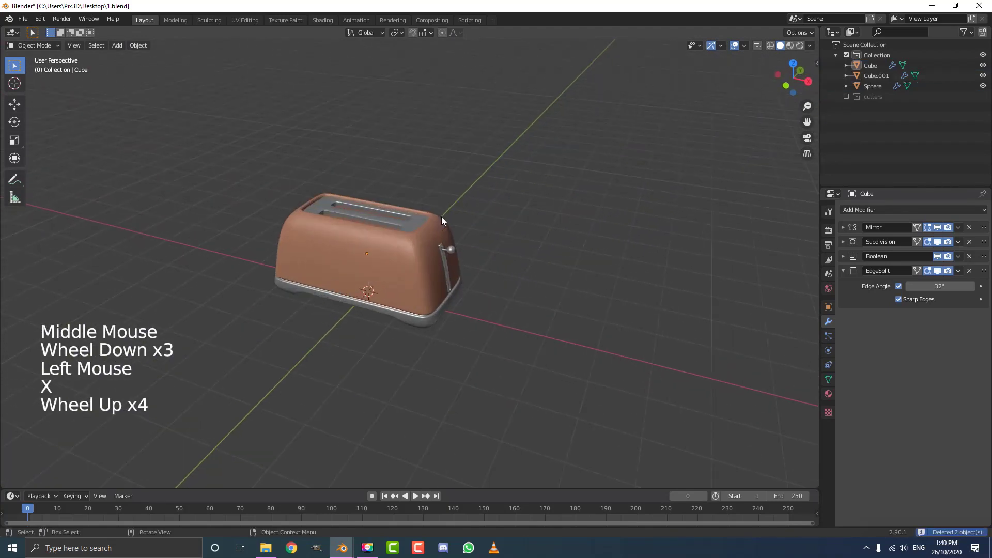
Add a mesh cube at the scene origin to serve as the bread slice
middle_click_drag(345, 205, 408, 227, "shift")
middle_click_drag(330, 198, 366, 197)
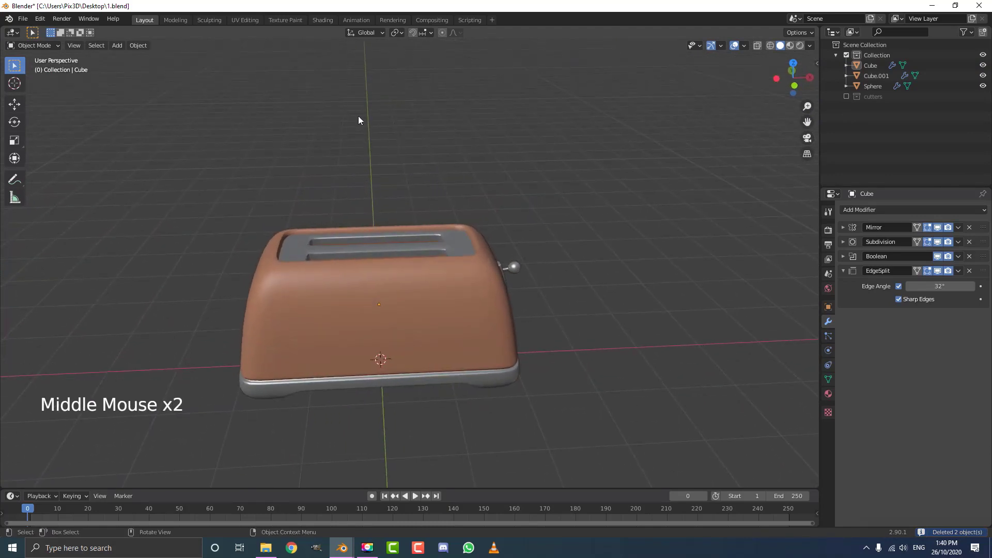
scroll(403, 108, "down", 1)
middle_click_drag(405, 110, 352, 103)
middle_click_drag(374, 102, 393, 178, "shift")
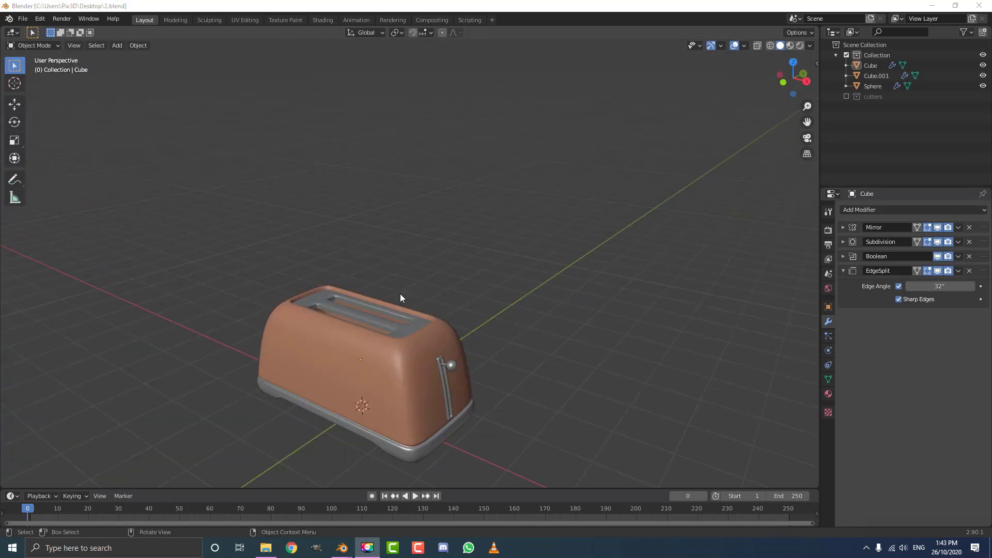
middle_click_drag(400, 294, 348, 249)
scroll(366, 257, "up", 2)
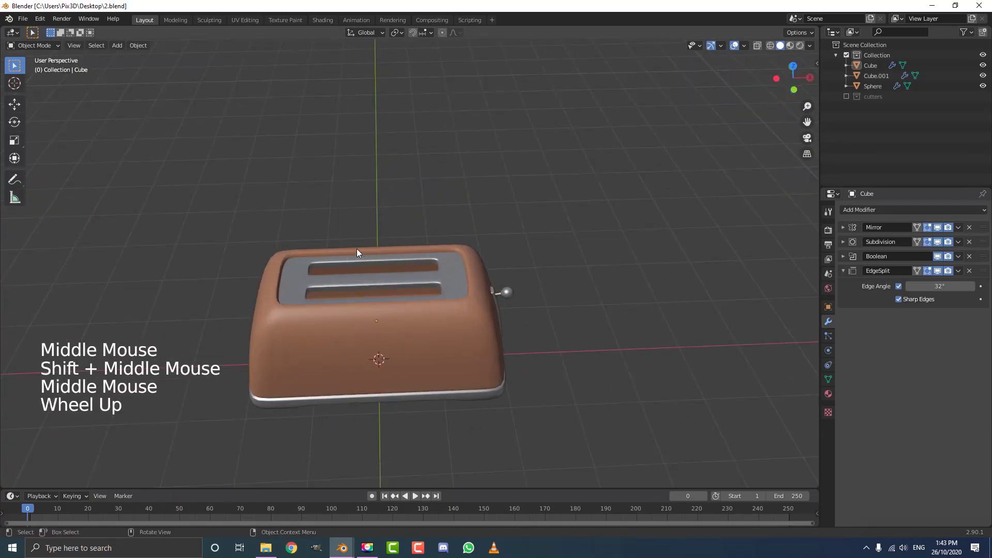
key("shift+a")
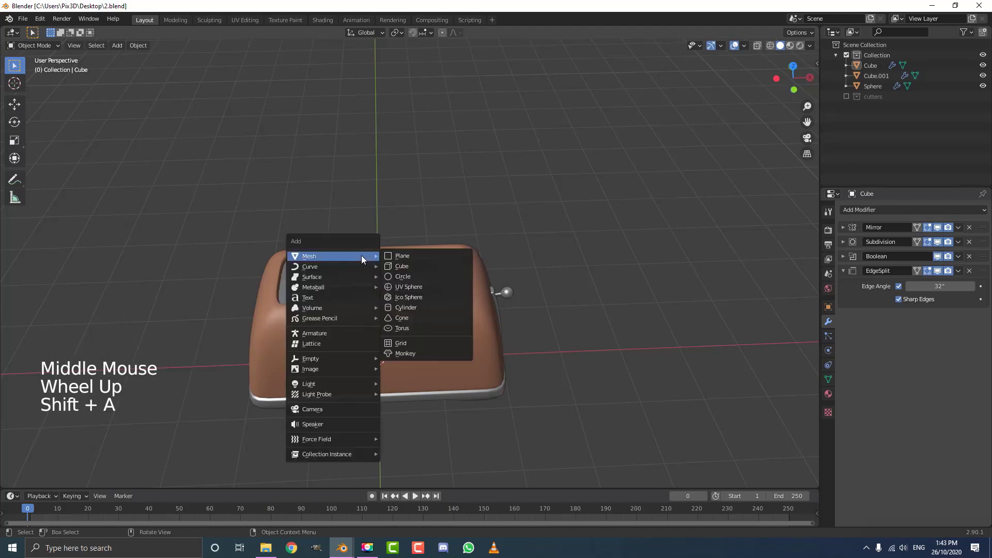
left_click(405, 265)
Move the new cube about 3 m up along Z so it sits just above the toaster
scroll(404, 266, "down", 4)
middle_click_drag(450, 288, 401, 278)
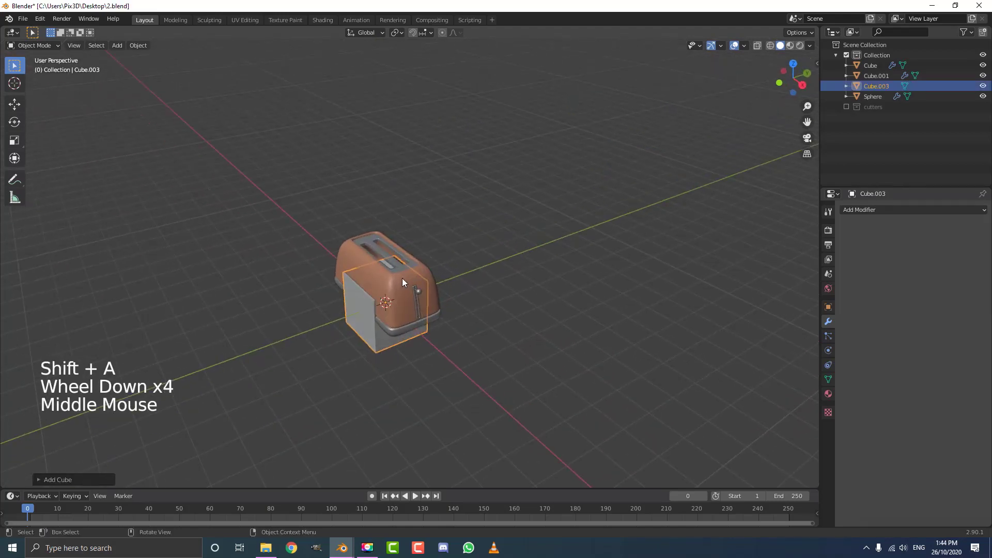
key("KP_3")
scroll(402, 278, "up", 3)
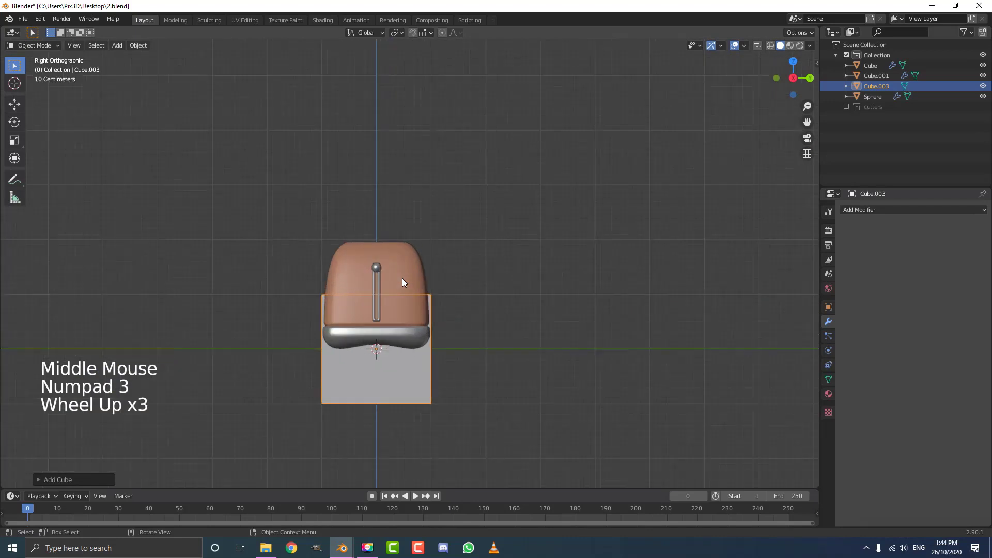
key("g")
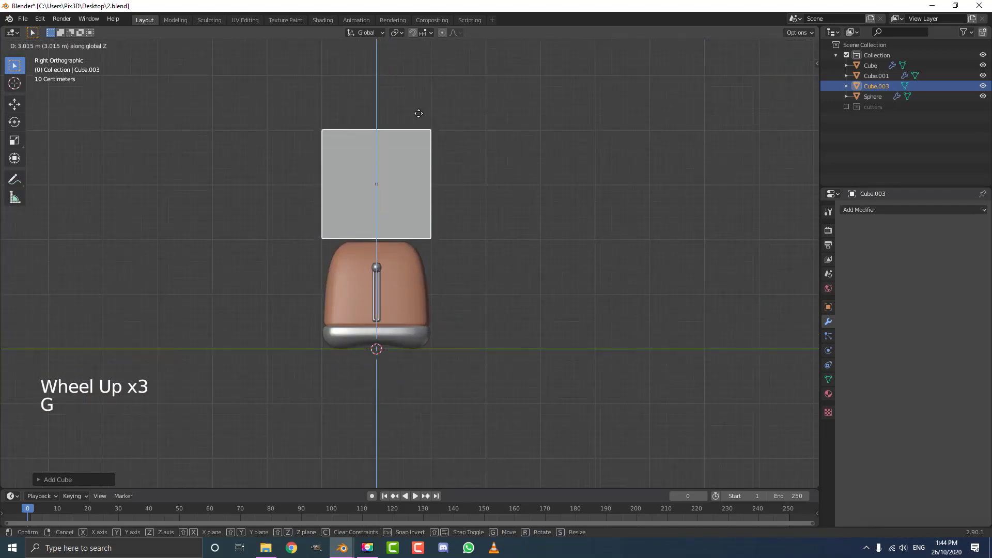
left_click(436, 165)
scroll(436, 165, "up", 1, "shift")
middle_click_drag(436, 165, 412, 229, "shift")
scroll(411, 229, "up", 2)
scroll(456, 261, "up", 1)
In Edit Mode, scale the cube along Y into a thin slab narrower than a bread slot
key("Tab")
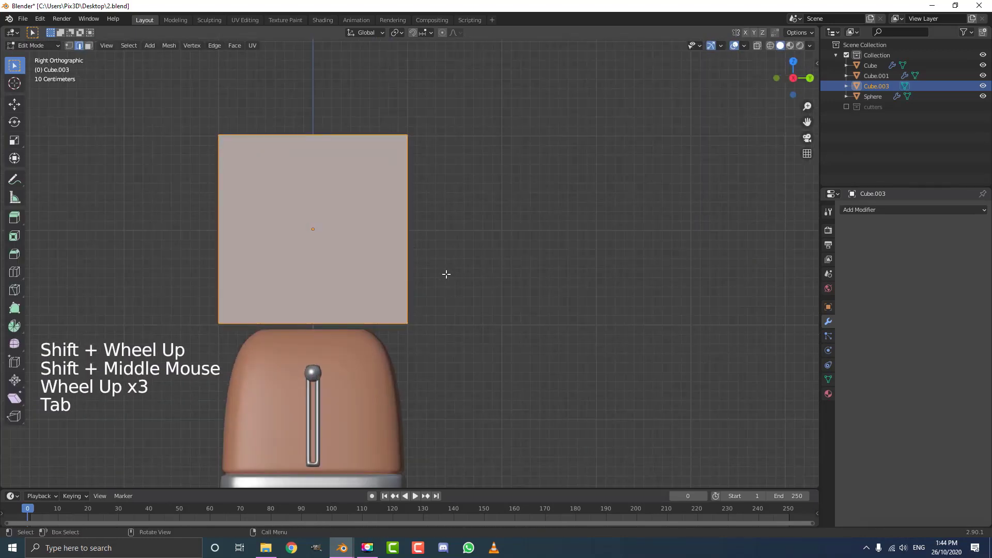
middle_click_drag(444, 274, 469, 265, "shift")
key("s")
key("y")
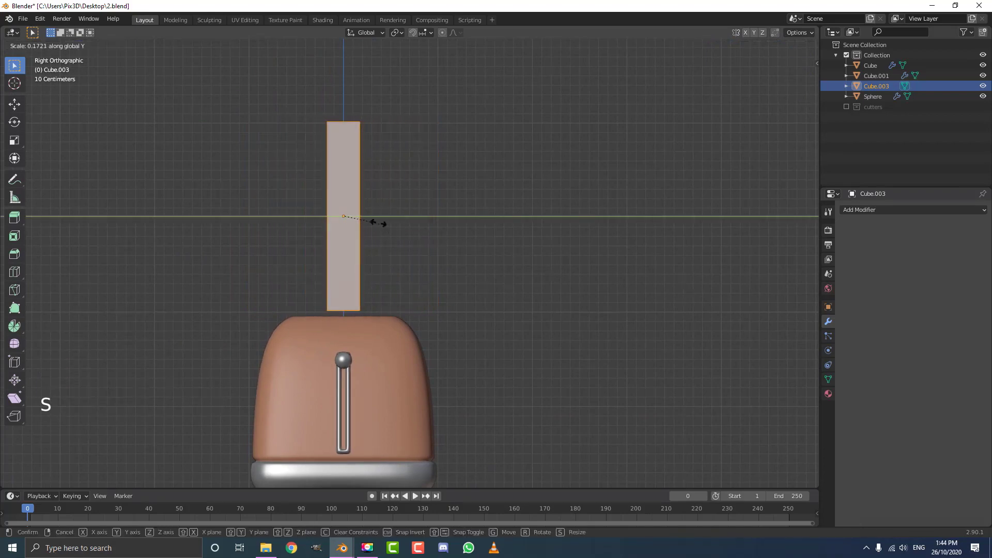
left_click(365, 212)
middle_click_drag(424, 185, 319, 281)
middle_click_drag(369, 308, 375, 313)
key("s")
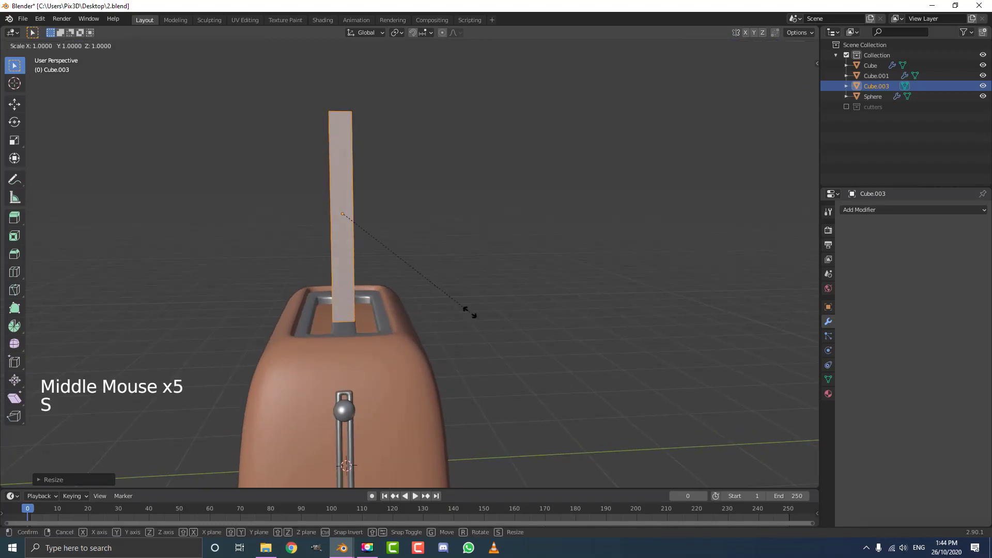
key("y")
left_click(455, 299)
Scale the slab along X to slightly shorter than the bread slots and return to Object Mode
middle_click_drag(454, 299, 494, 316)
key("KP_7")
scroll(500, 327, "up", 2)
key("s")
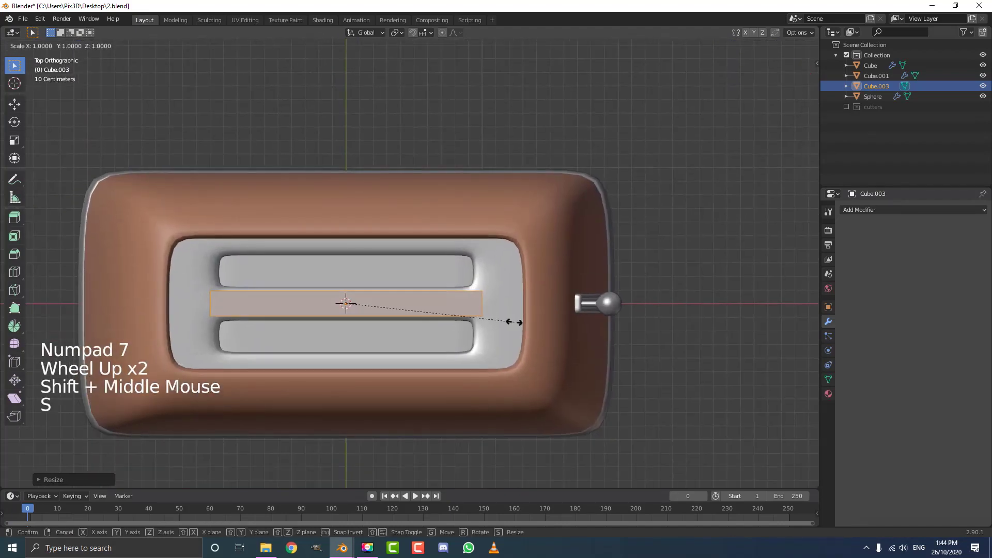
key("x")
left_click(493, 314)
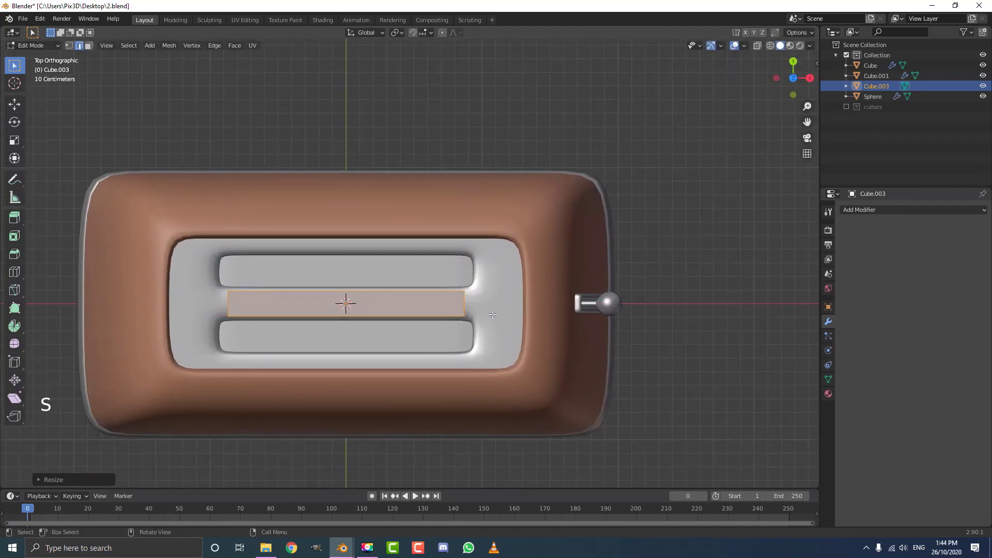
key("Tab")
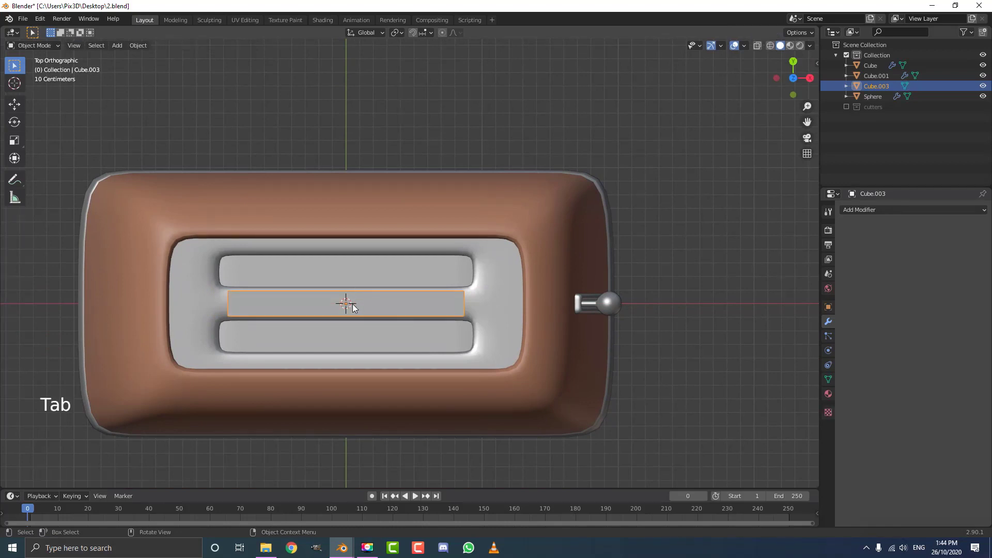
Move the slab about -0.24 m along Y to centre it over the front bread slot
key("g")
key("y")
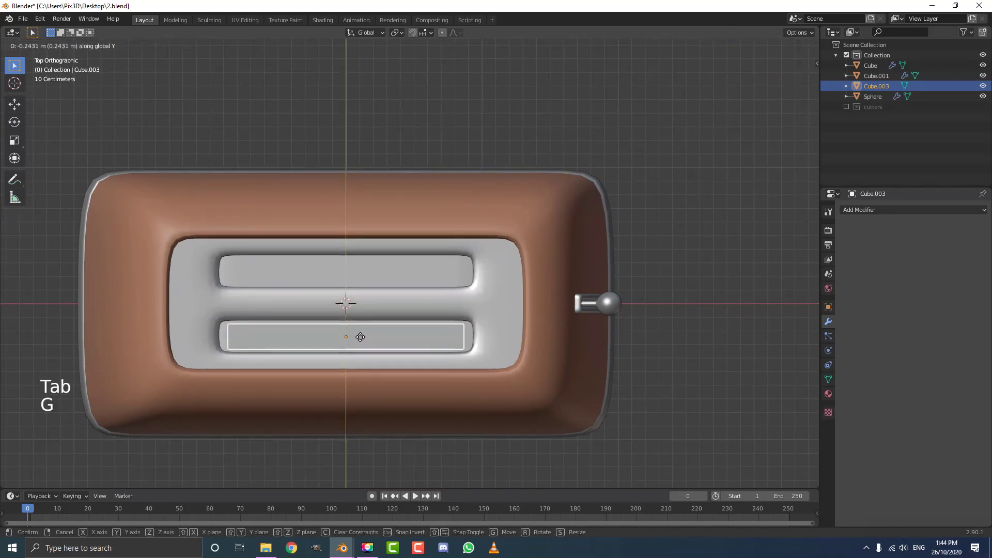
key("shift")
left_click(361, 333)
scroll(361, 333, "down", 3)
middle_click_drag(360, 333, 510, 291)
key("g")
key("z")
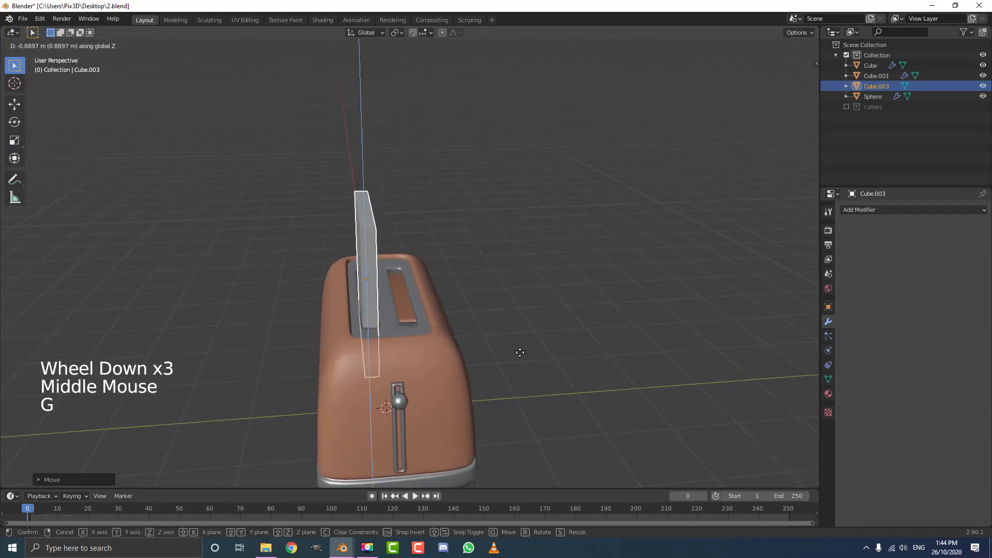
left_click(439, 330)
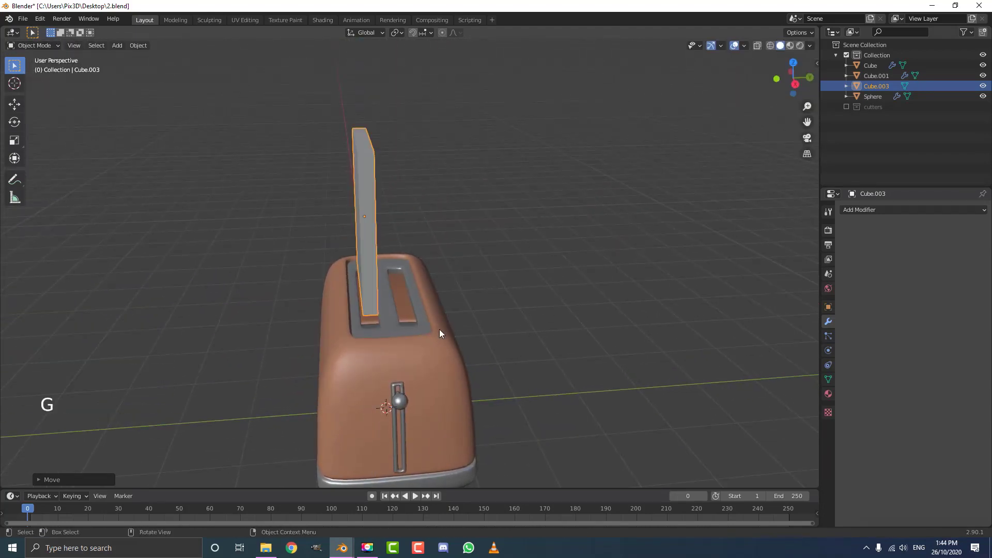
Scale the slab down slightly and uniformly above the toaster
middle_click_drag(439, 329, 513, 335)
scroll(534, 316, "down", 1)
scroll(513, 335, "up", 2)
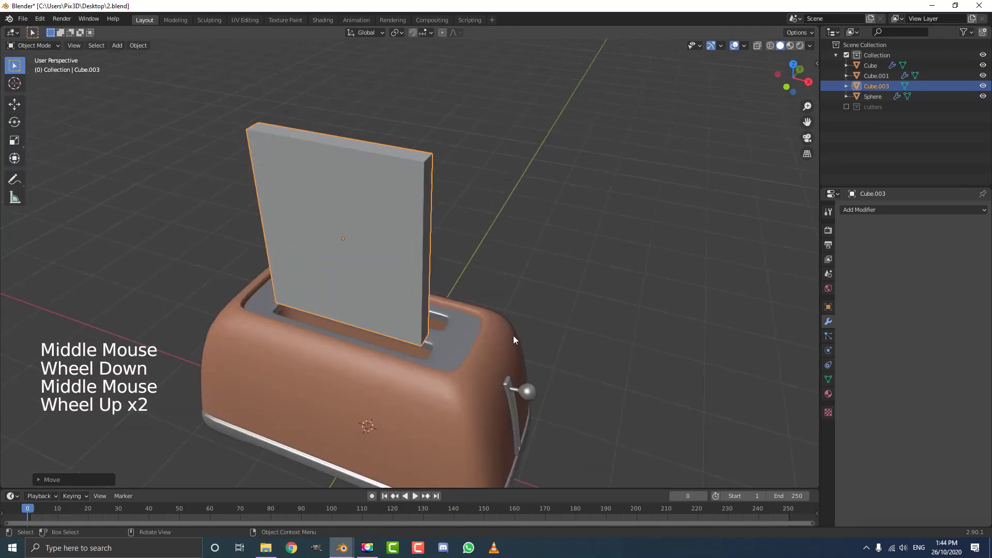
key("s")
left_click(534, 337)
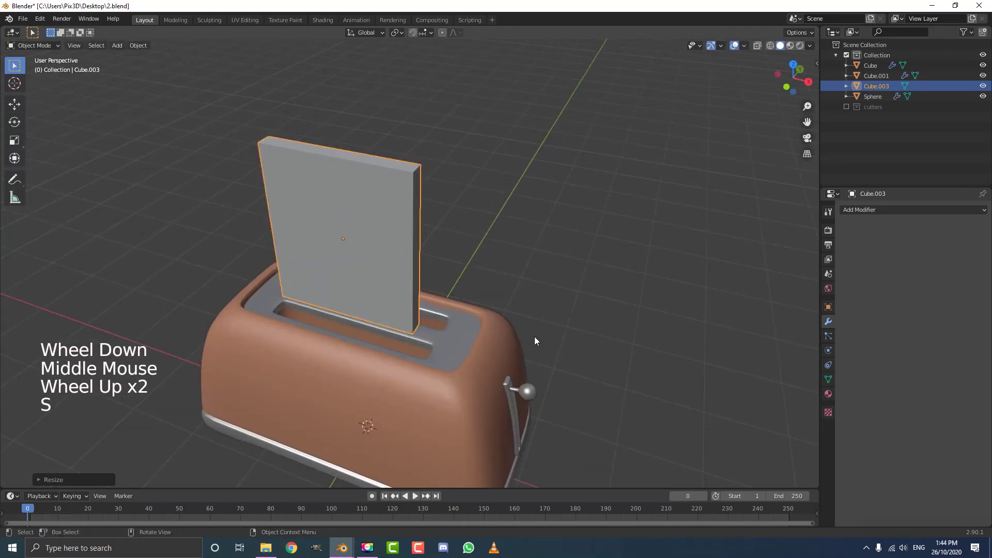
In Edit Mode, use a front wireframe view to select the slab's top vertices and lower them about 0.5 m along Z
key("KP_1")
key("Tab")
key("z")
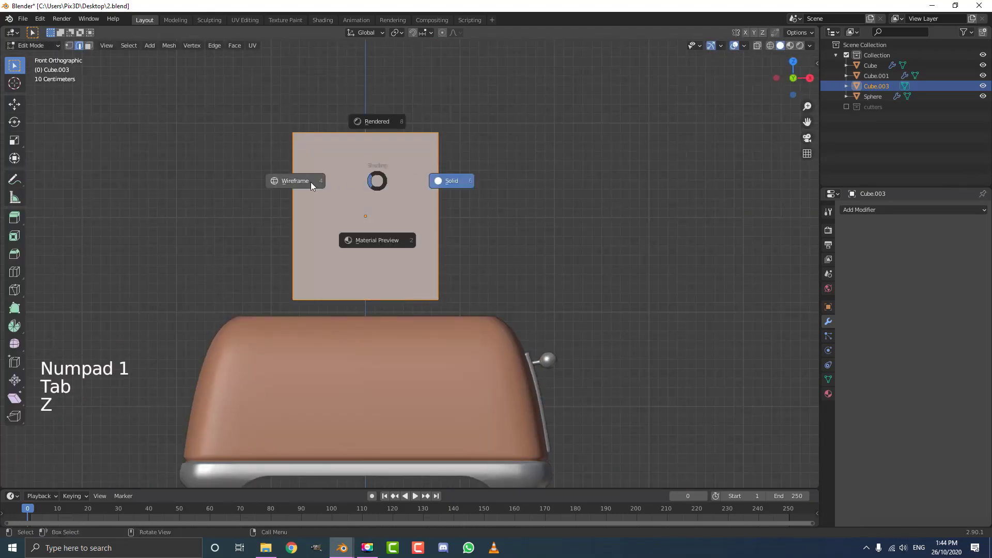
left_click(310, 181)
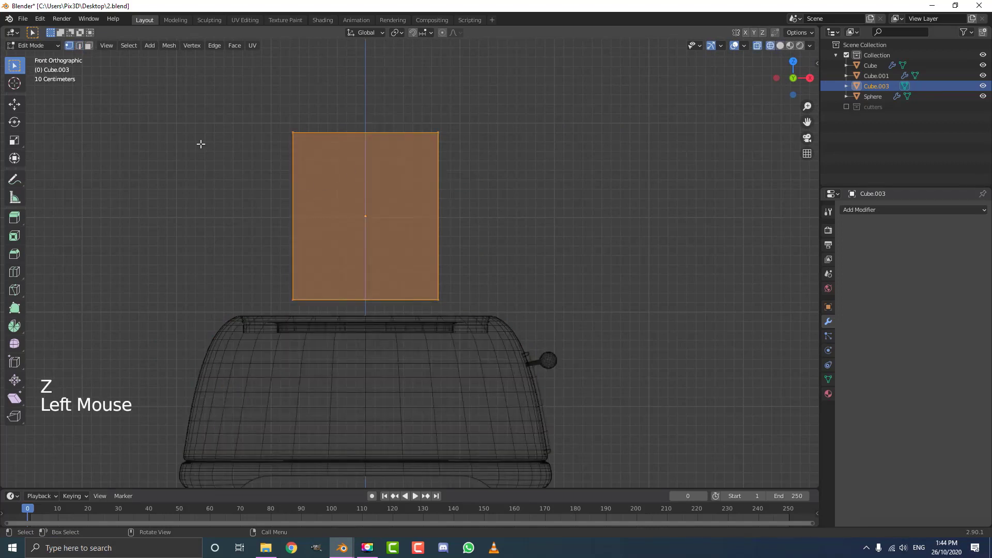
key("alt+a")
middle_click_drag(341, 124, 323, 155, "shift")
key("b")
left_click_drag(203, 95, 454, 190)
key("g")
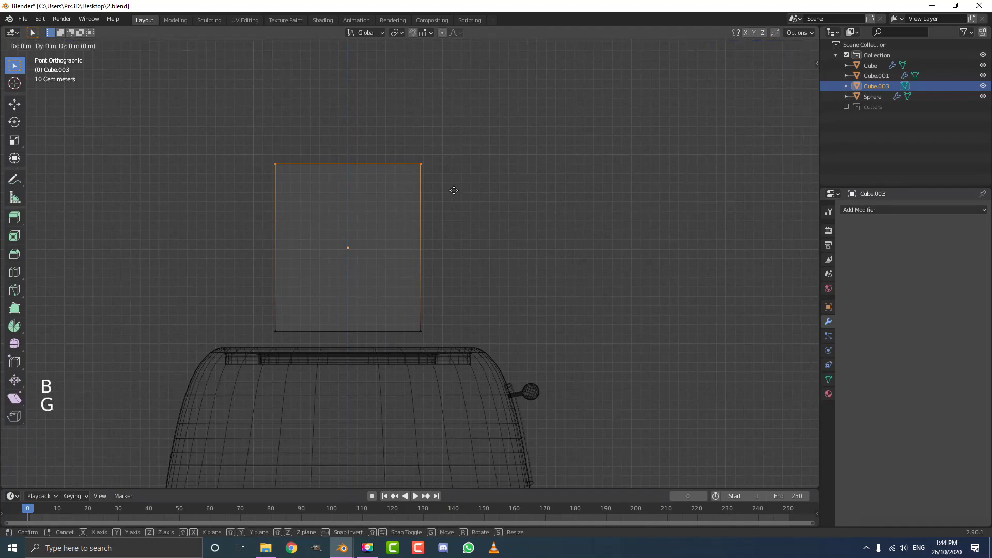
key("z")
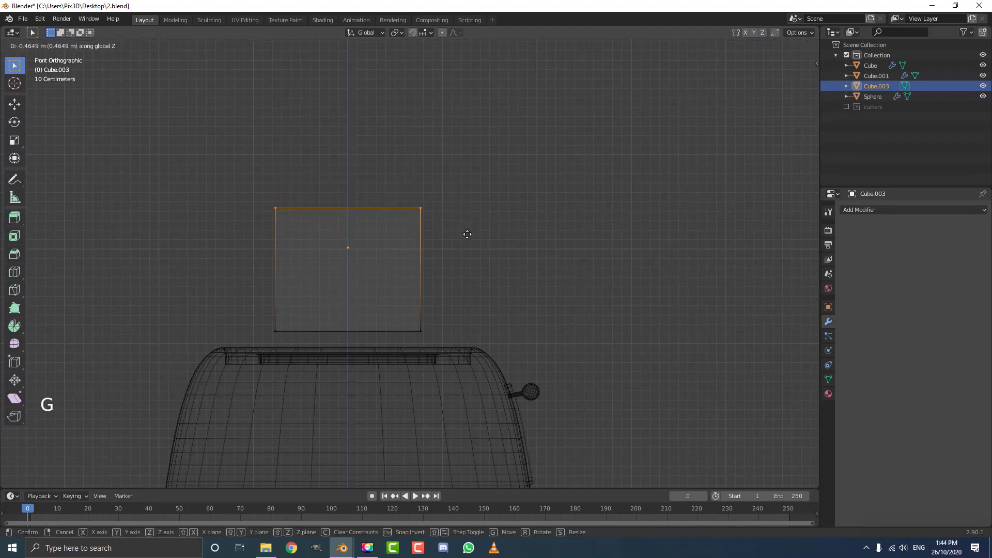
left_click(466, 236)
Extrude the slab's top upward about 0.19 m and narrow the new top along X to form sloped shoulders
key("e")
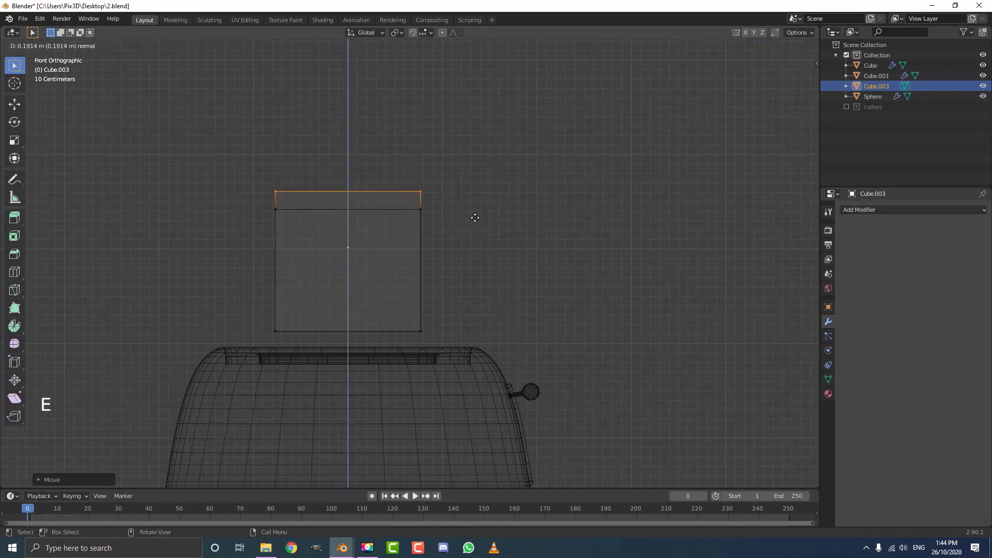
left_click(474, 217)
key("s")
key("x")
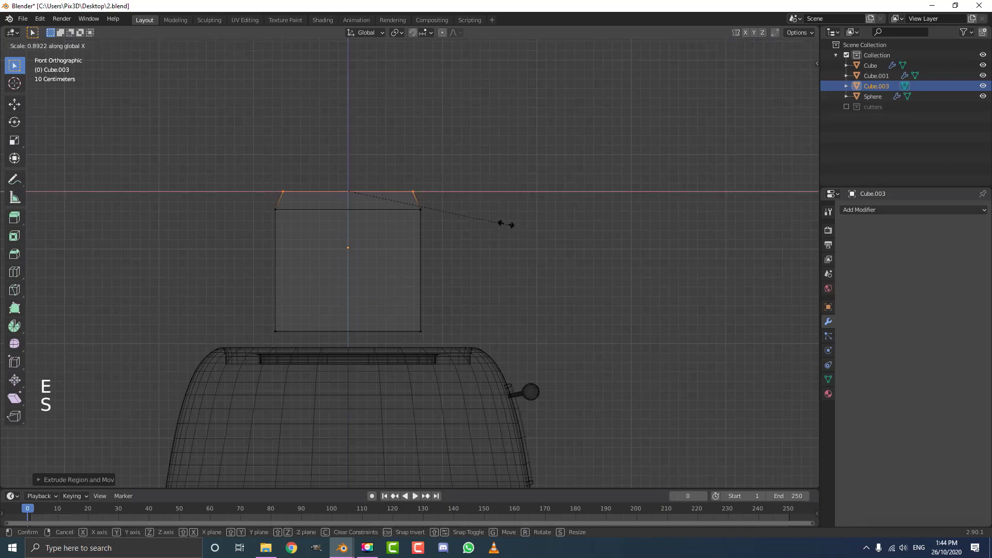
left_click(483, 218)
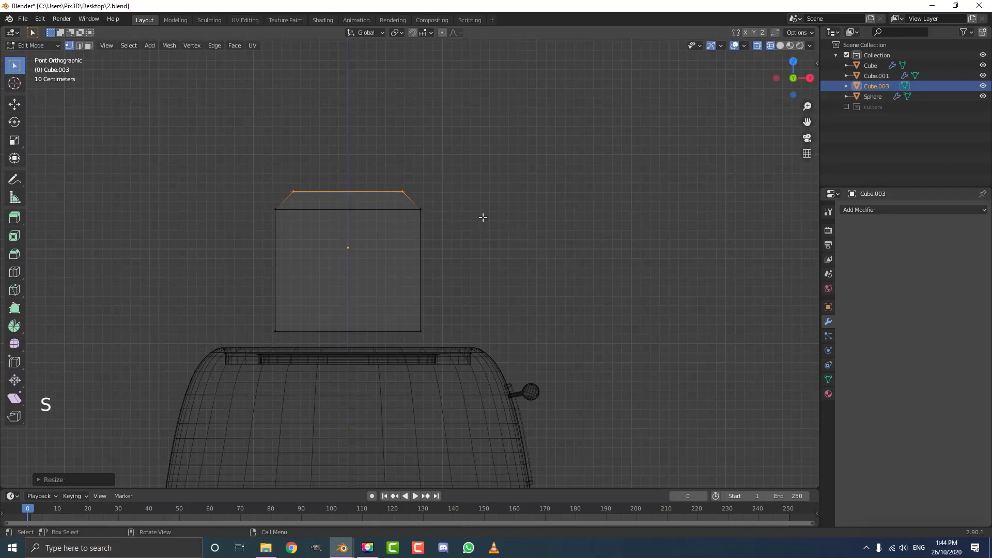
Add a horizontal loop cut around the slab's body and slide it down close to the bottom edge
key("ctrl+r")
right_click(282, 255)
key("g")
key("g")
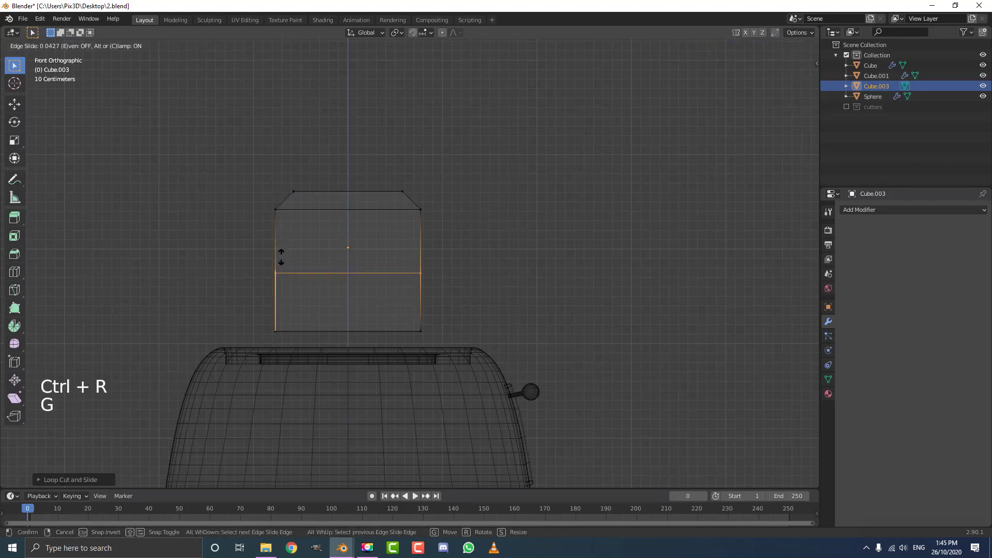
left_click(290, 308)
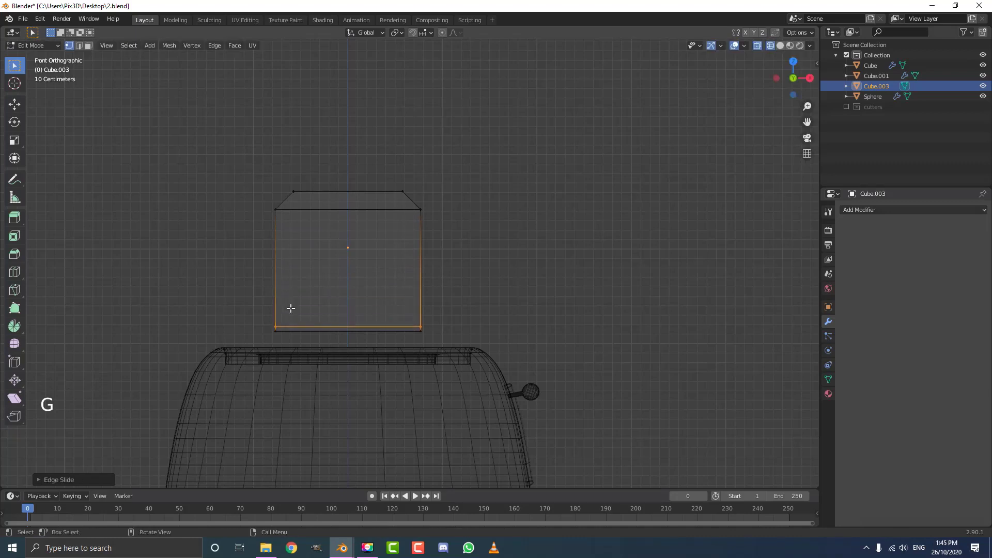
Add a horizontal loop cut to the bread slice and slide it up just below the sloped top corners
key("ctrl+r")
right_click(274, 260)
key("g")
key("g")
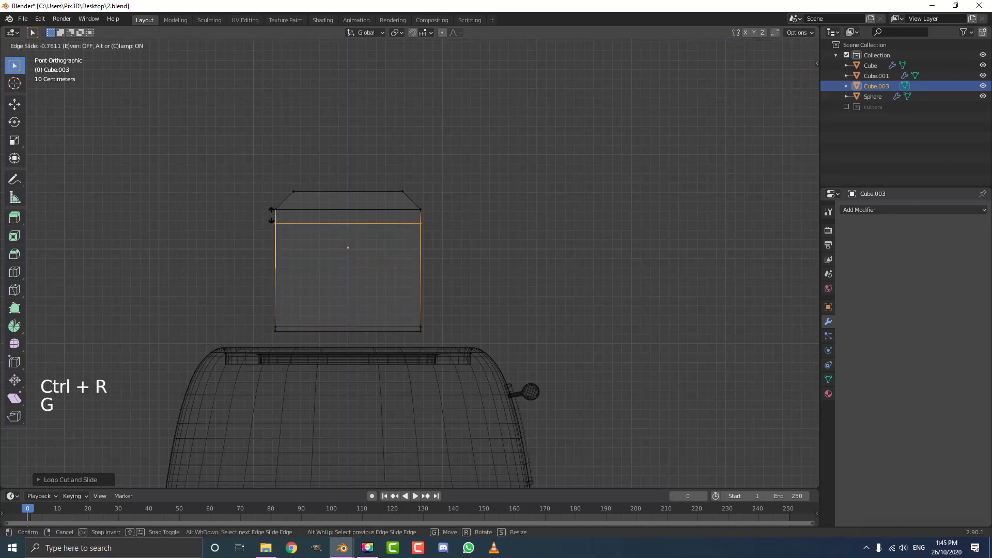
left_click(270, 207)
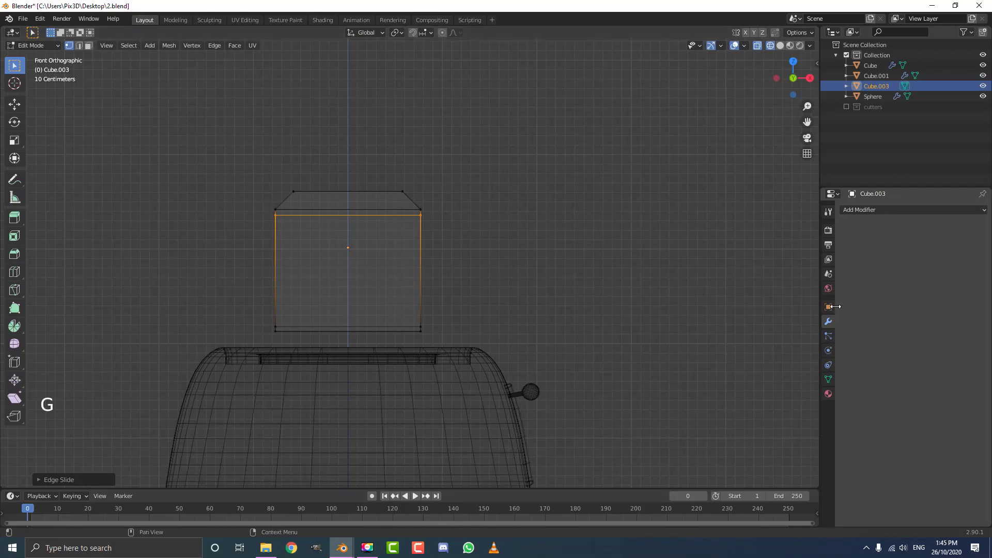
Add a Subdivision Surface modifier to the bread slice and switch the viewport to solid shading
left_click(866, 209)
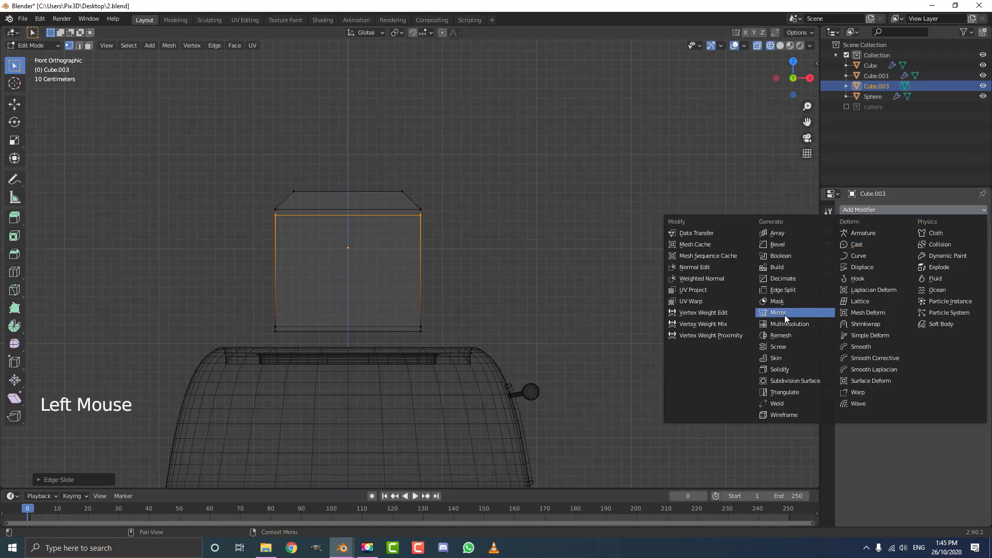
left_click(798, 380)
middle_click_drag(545, 248, 475, 236)
key("z")
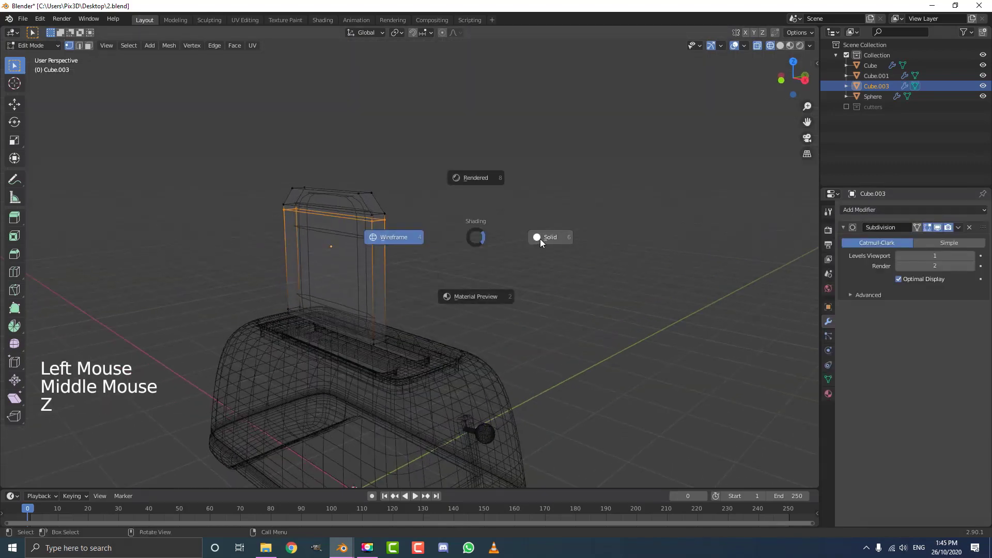
scroll(540, 239, "up", 1)
middle_click_drag(540, 239, 330, 205)
scroll(330, 205, "up", 2)
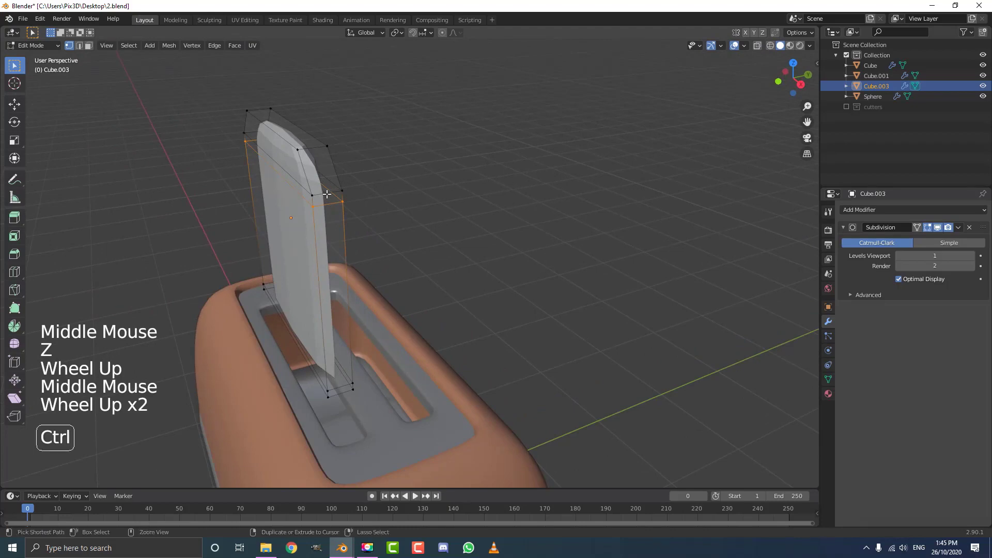
Add a loop cut around the slice's thin rim and slide it close to the front face
key("ctrl+r")
left_click(327, 194)
left_click(327, 194)
key("g")
key("g")
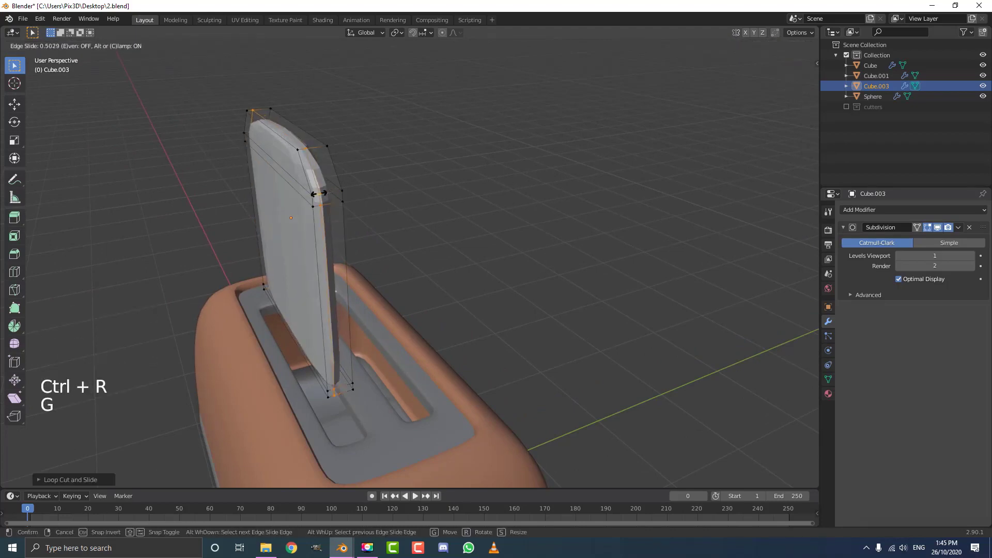
left_click(318, 192)
Add a second loop cut around the slice's rim and slide it close to the back face
key("ctrl+r")
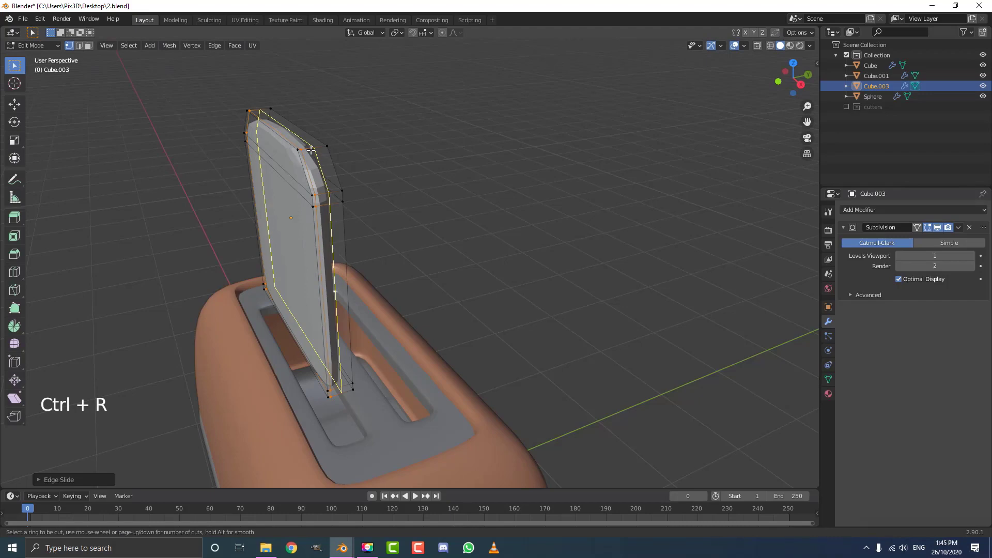
left_click(310, 150)
left_click(311, 150)
key("g")
key("g")
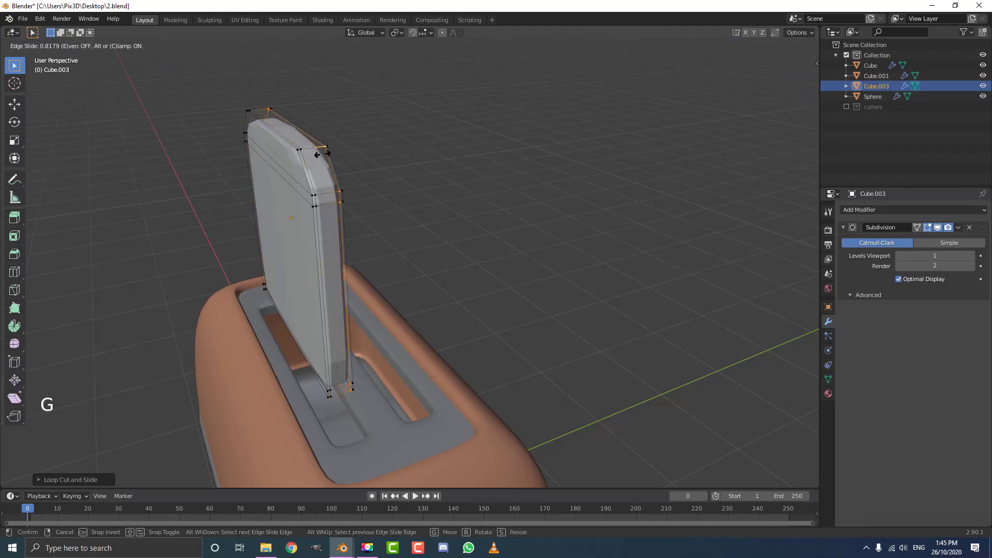
left_click(322, 154)
scroll(361, 203, "up", 2)
middle_click_drag(361, 204, 510, 247)
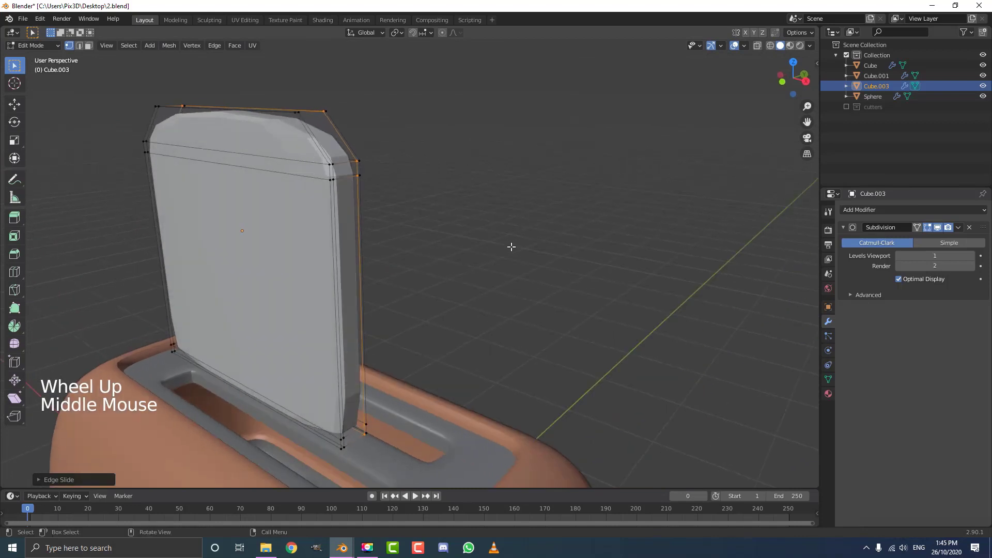
Select all vertices of the slice's front face in a wireframe right side view
key("KP_3")
key("z")
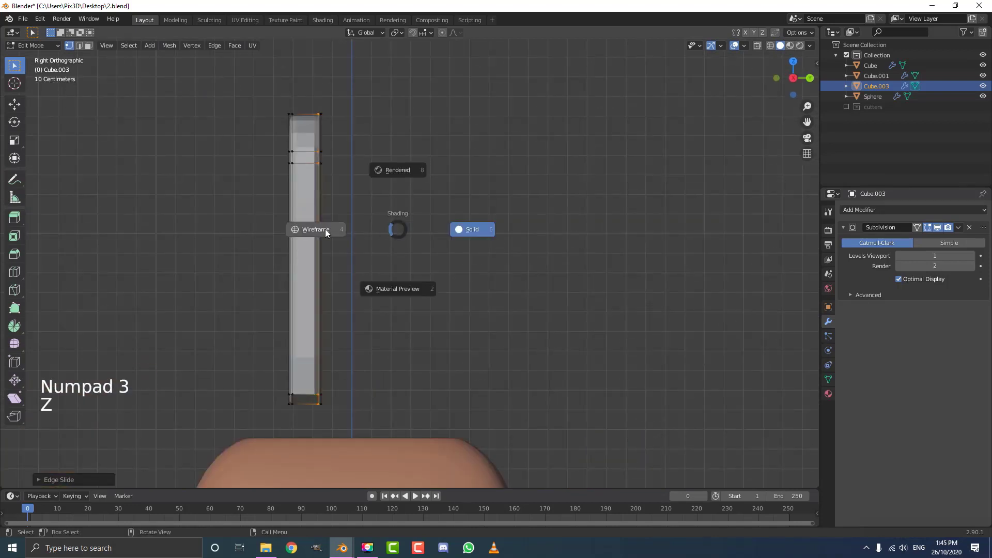
left_click(322, 228)
key("alt+a")
middle_click_drag(337, 257, 374, 242, "shift")
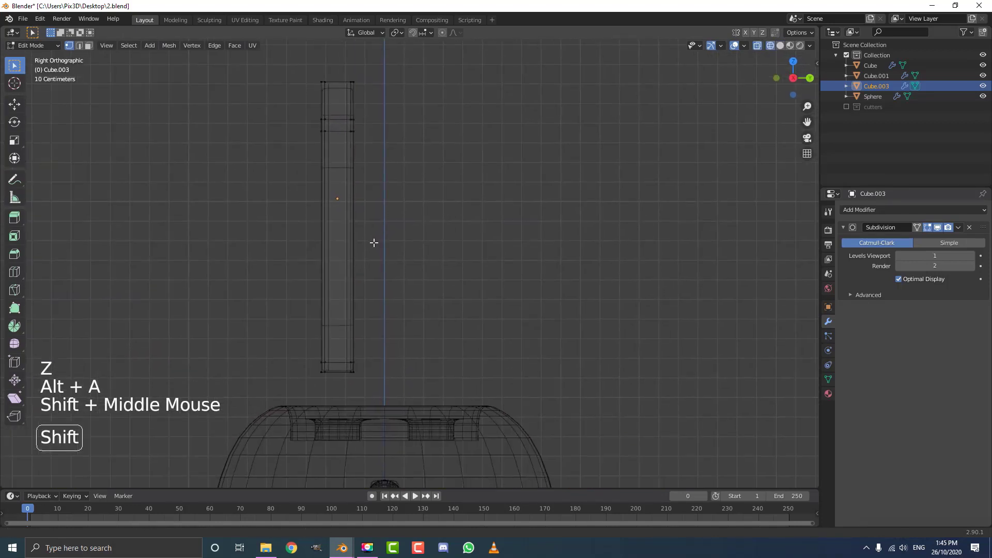
key("b")
left_click_drag(187, 403, 324, 47)
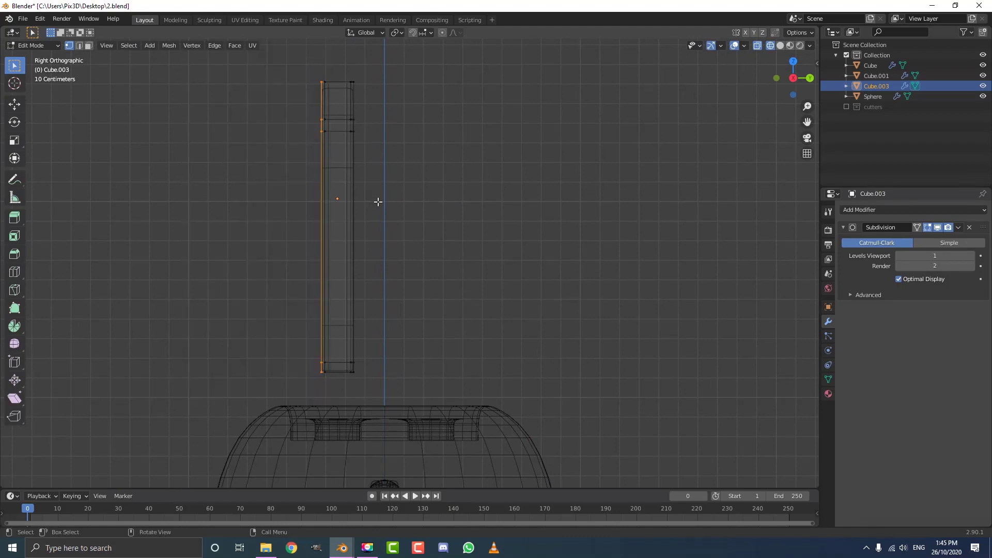
middle_click_drag(376, 202, 391, 218)
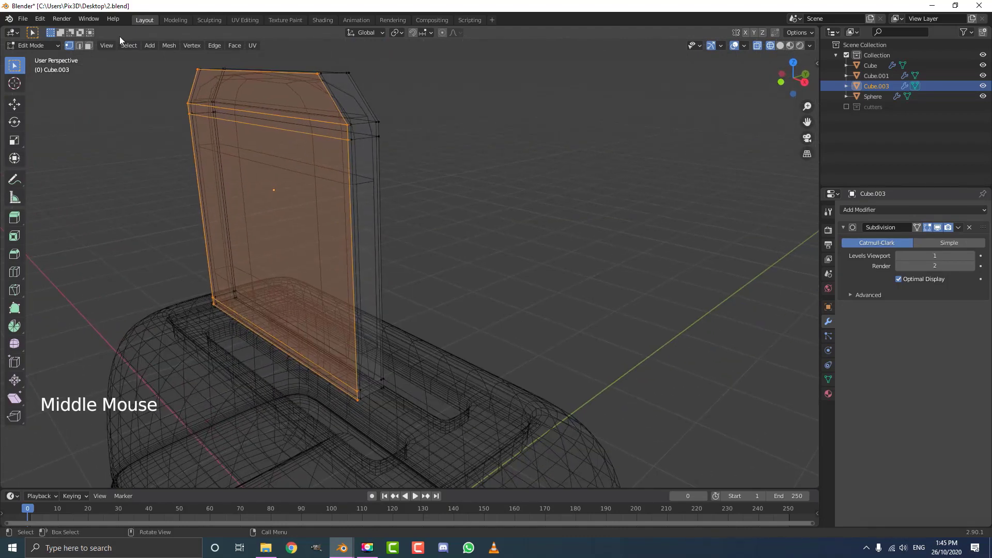
Switch to edge selection and deselect the front face's inner horizontal edges, keeping only its outline selected
left_click(79, 45)
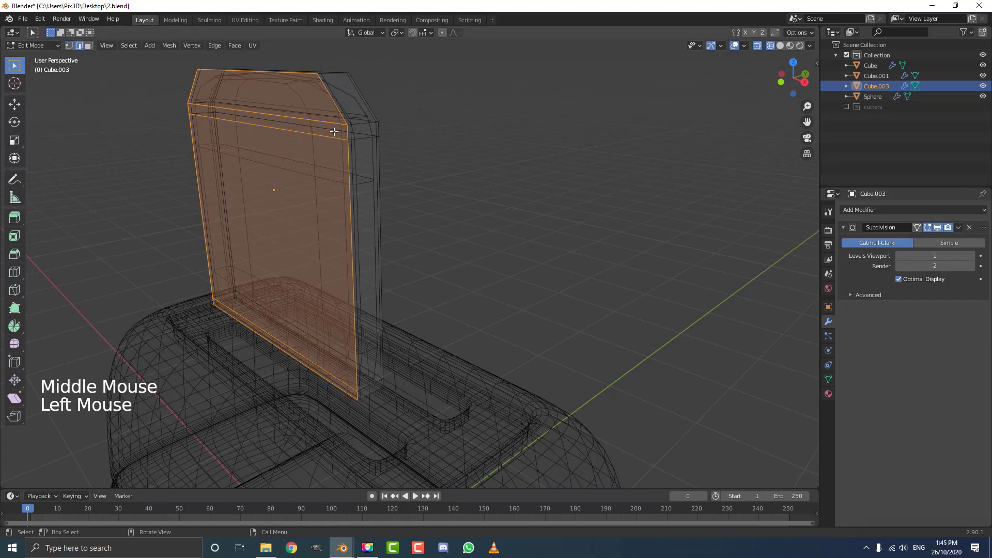
left_click(294, 119, "shift")
left_click(292, 128, "shift")
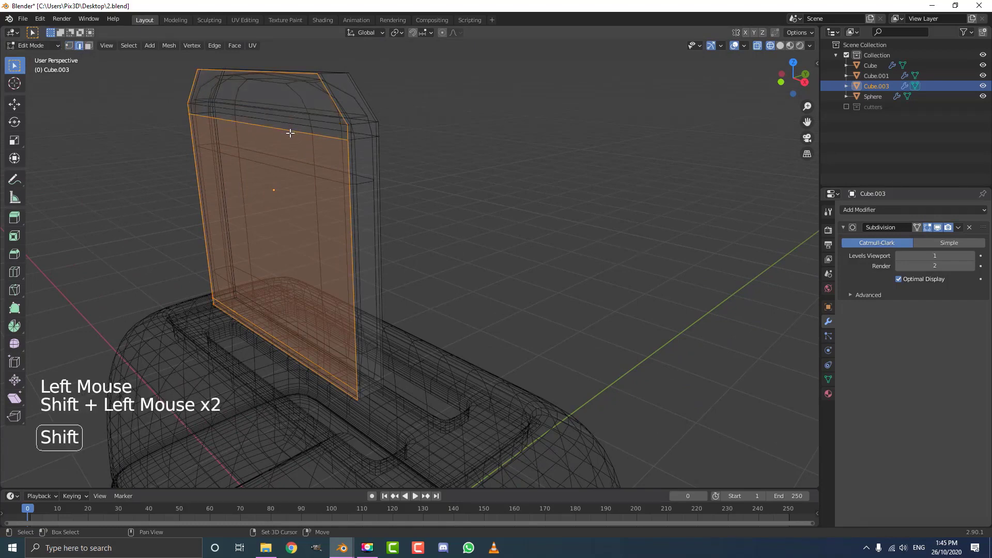
key("ctrl+z")
left_click(272, 336, "shift")
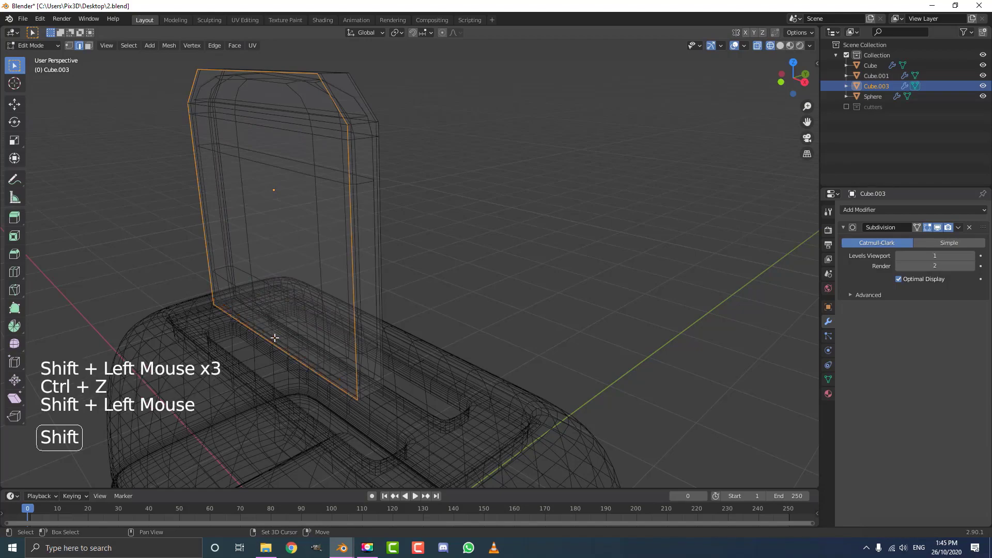
Apply an edge crease to the front face's outline and return the viewport to solid shading
scroll(272, 337, "up", 2)
middle_click_drag(272, 337, 326, 293)
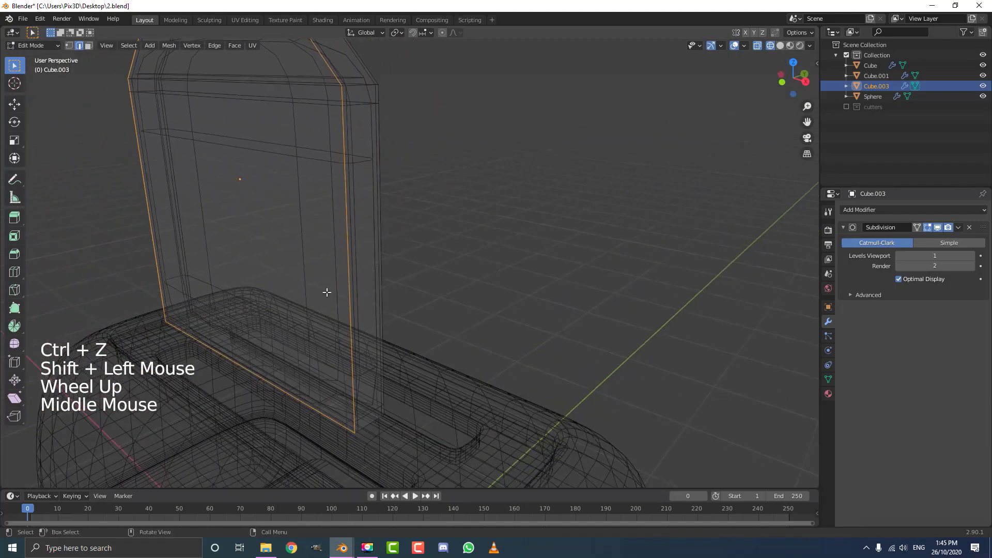
key("shift+e")
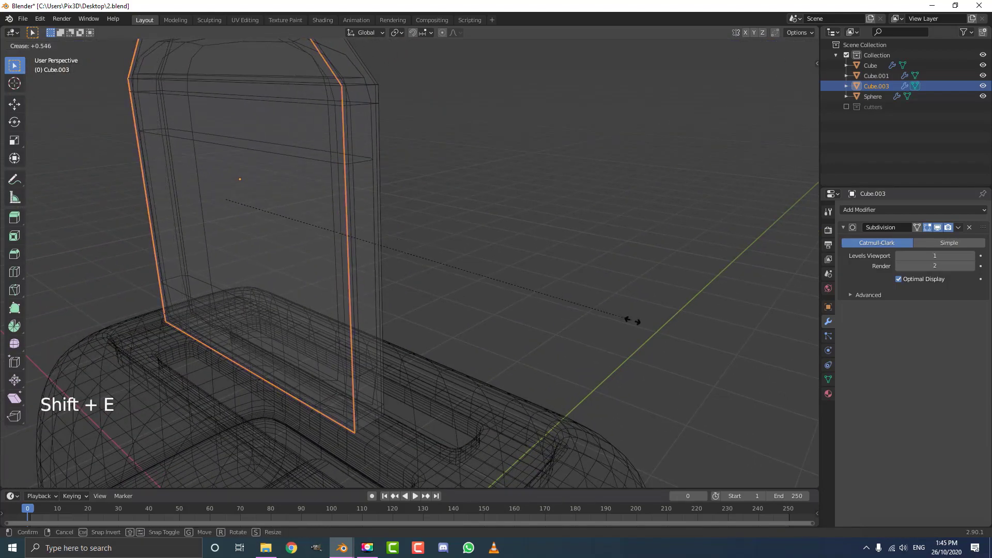
key("Return")
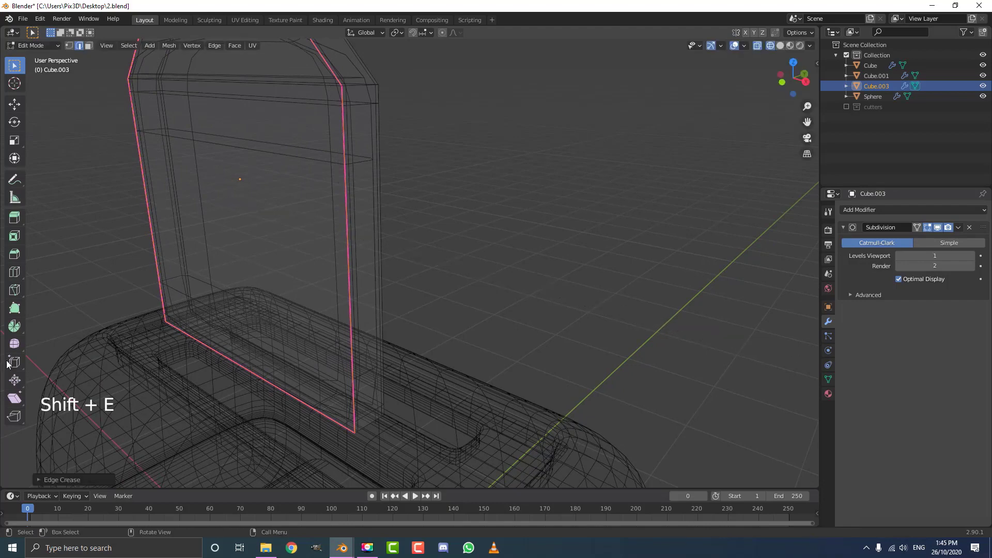
scroll(405, 256, "down", 4)
key("z")
key("z")
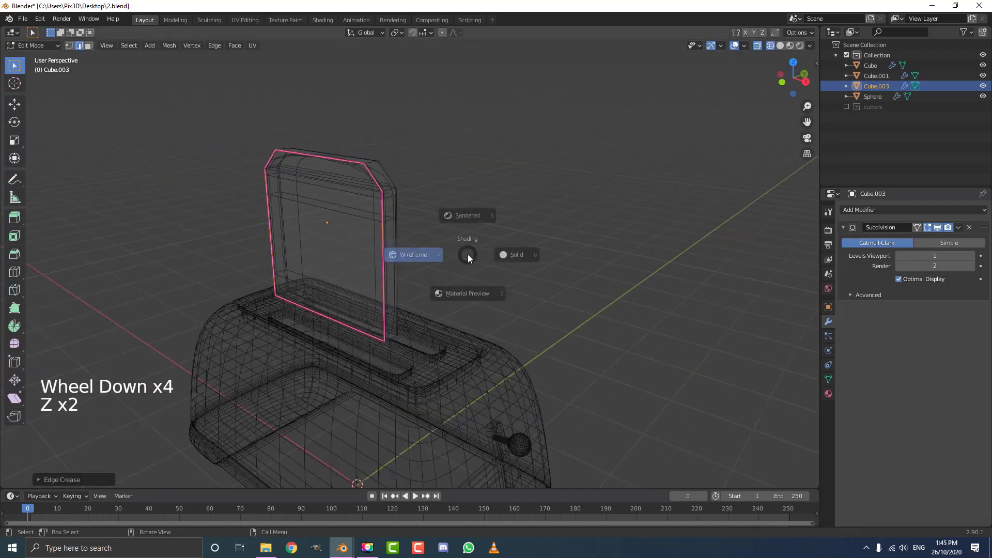
Clear the selection and select the outline edges of the slice's back face, including its bottom edge
mouse_move(524, 258)
middle_mouse_down()
mouse_move(372, 206)
mouse_move(371, 97)
middle_mouse_up()
scroll(465, 232, "up", 3)
key("alt+a")
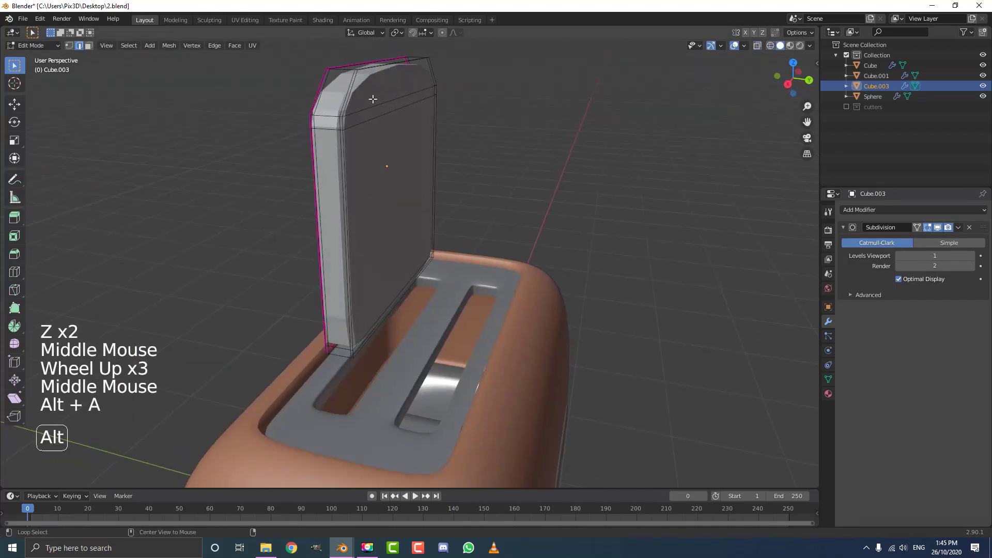
left_click(356, 81, "alt+shift")
left_click(369, 73, "alt+shift")
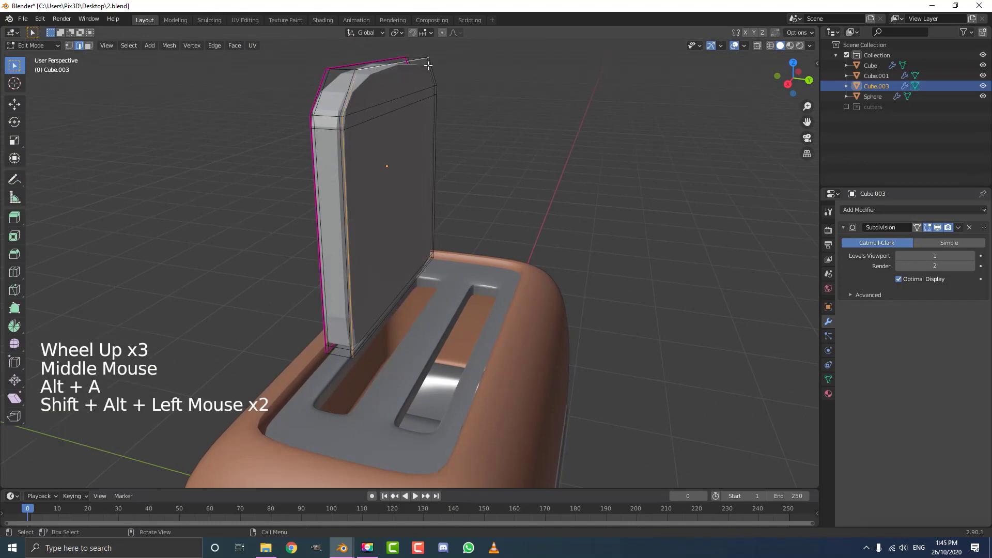
middle_click_drag(427, 64, 452, 292)
scroll(416, 130, "up", 1)
left_click(412, 125, "alt+shift")
scroll(411, 125, "down", 4)
scroll(417, 273, "up", 1, "shift")
scroll(453, 292, "up", 1)
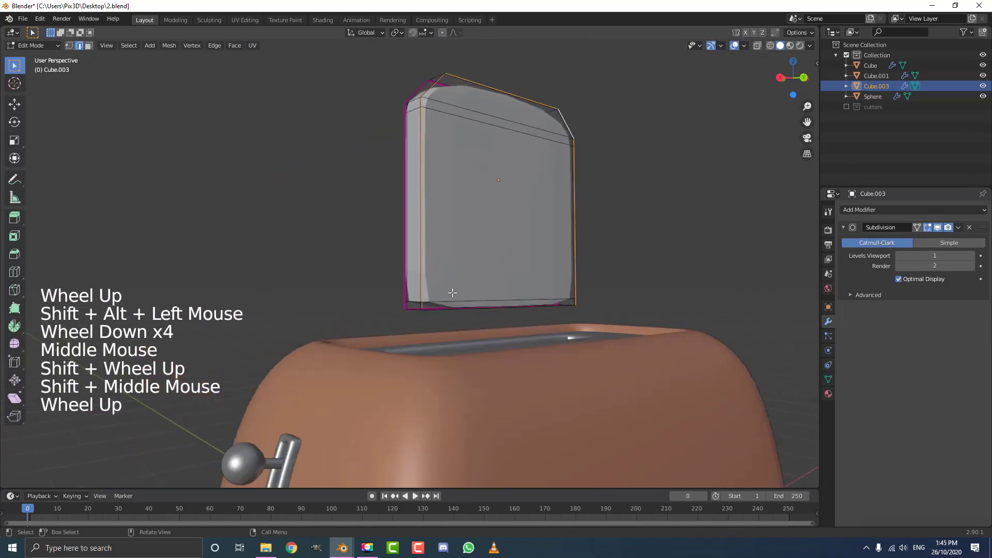
scroll(452, 292, "up", 3)
left_click(452, 362, "shift")
middle_click_drag(453, 360, 473, 332)
Apply an edge crease to the selected outline of the slice's back face
key("shift+e")
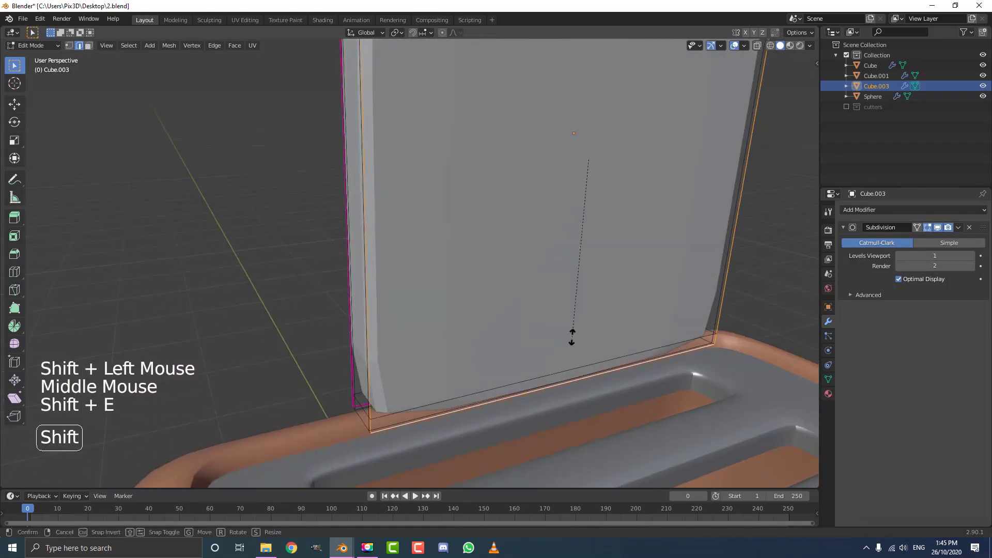
left_click(659, 476)
scroll(592, 378, "down", 6)
middle_click_drag(592, 378, 642, 336)
scroll(585, 320, "up", 2)
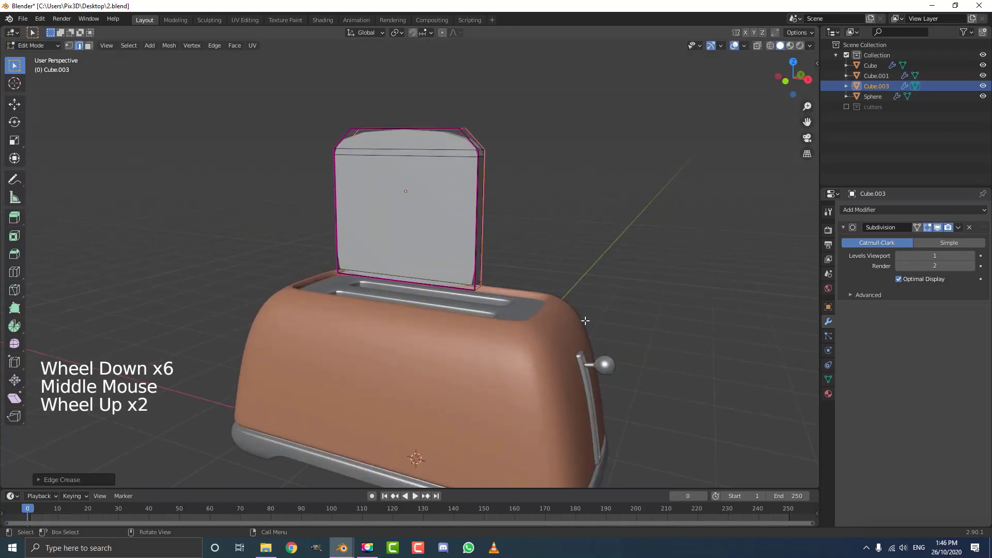
In front view, add a vertical loop cut through the slice and slide it close to the right side
key("KP_1")
middle_click_drag(442, 242, 398, 175, "shift")
scroll(398, 175, "up", 1, "shift")
scroll(398, 175, "up", 1)
key("alt+a")
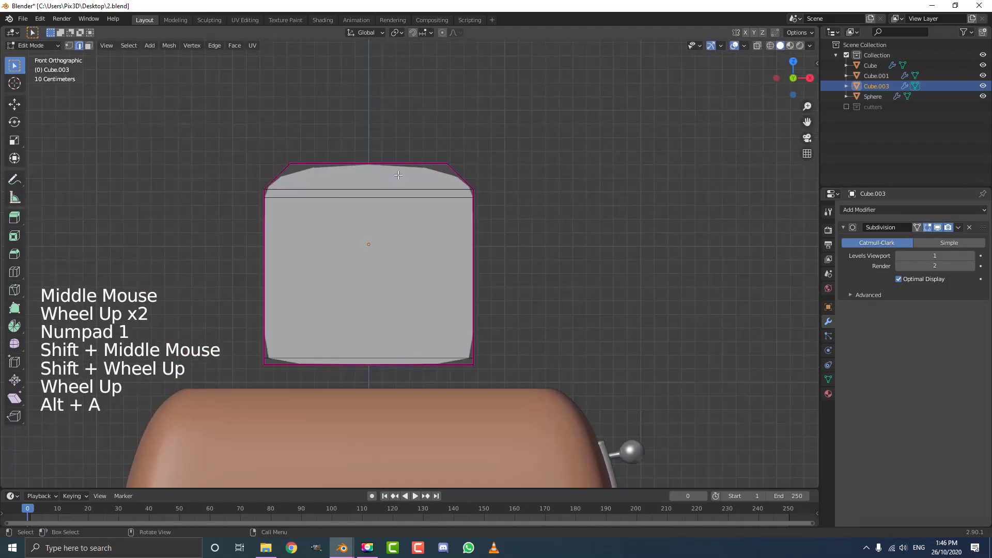
key("ctrl+r")
left_click(385, 170)
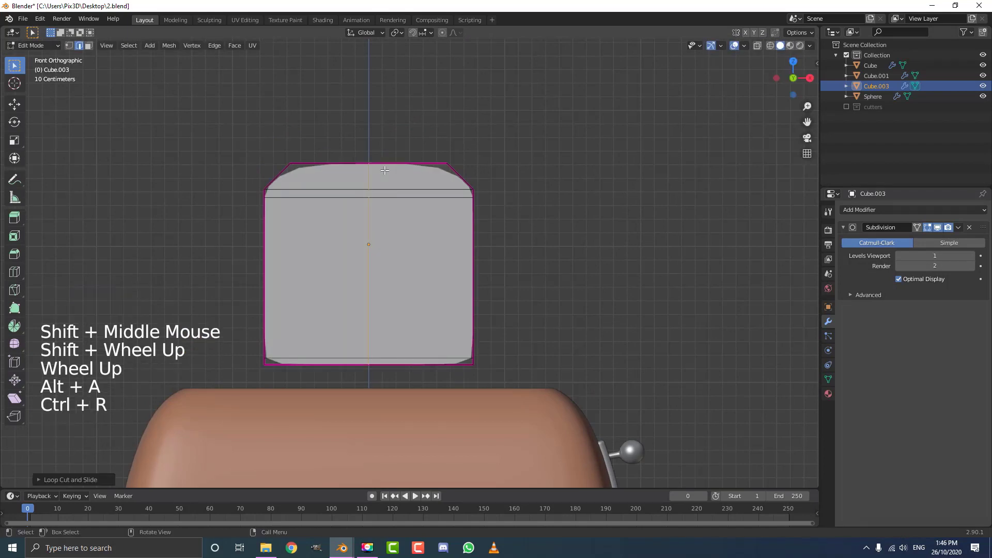
key("g")
key("g")
left_click(451, 190)
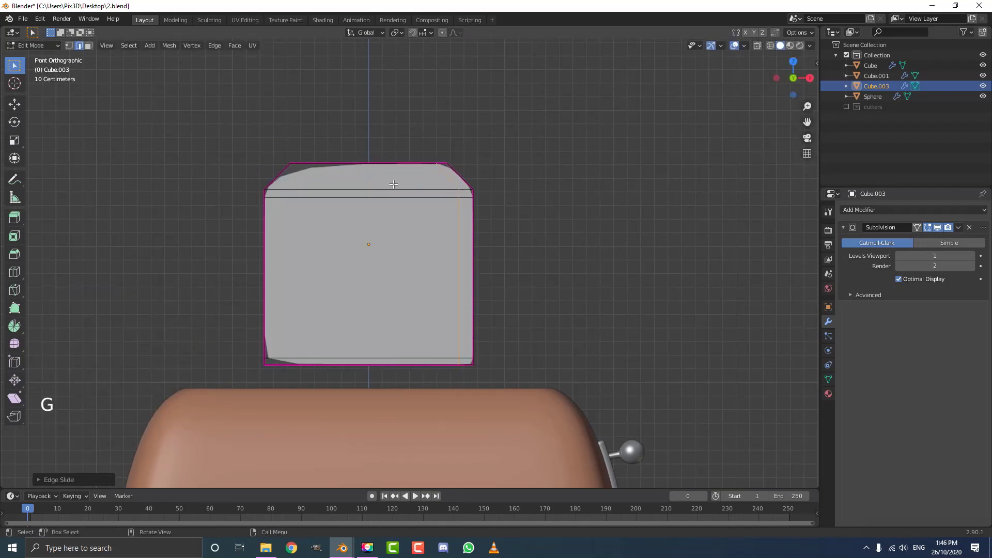
Add another vertical loop cut to the slice and slide it close to the left side
key("ctrl+r")
left_click(377, 171)
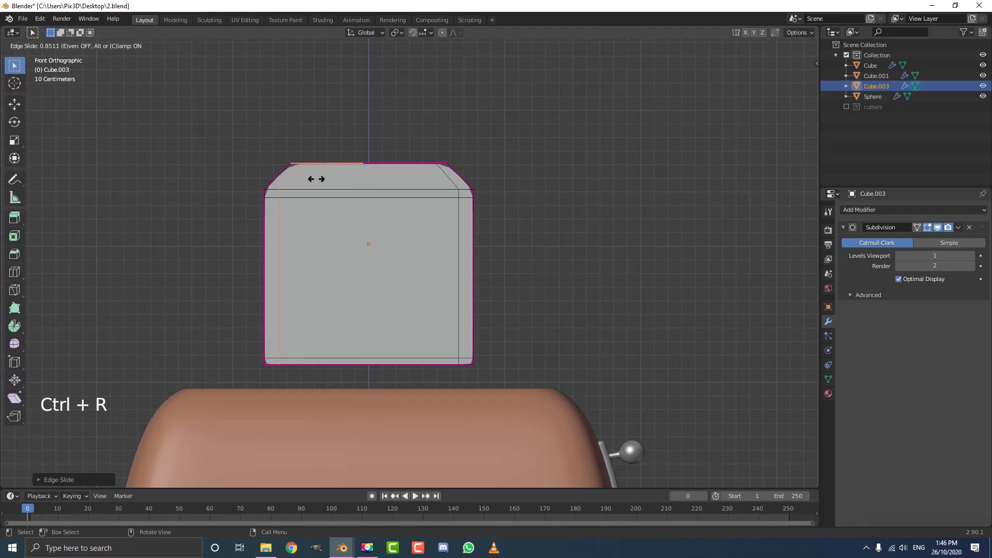
left_click(299, 189)
scroll(400, 179, "down", 4)
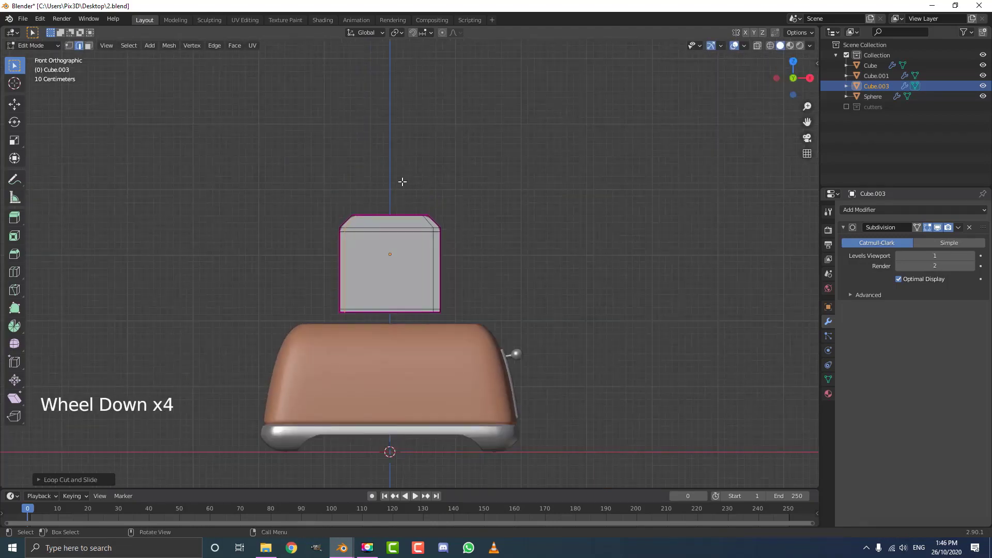
Add a vertical loop cut down the middle of the bread slice
middle_click_drag(401, 179, 361, 214)
scroll(383, 191, "up", 3)
key("ctrl+r")
left_click(383, 192)
scroll(354, 204, "up", 3)
Enable proportional editing and lower the slice's top middle edge about 0.06 m along Z
left_click(361, 207)
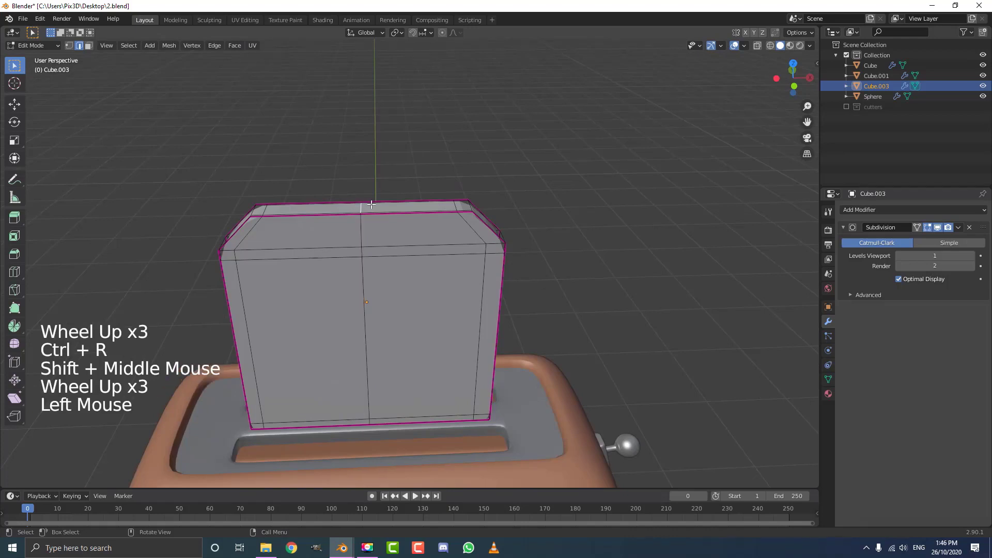
key("KP_1")
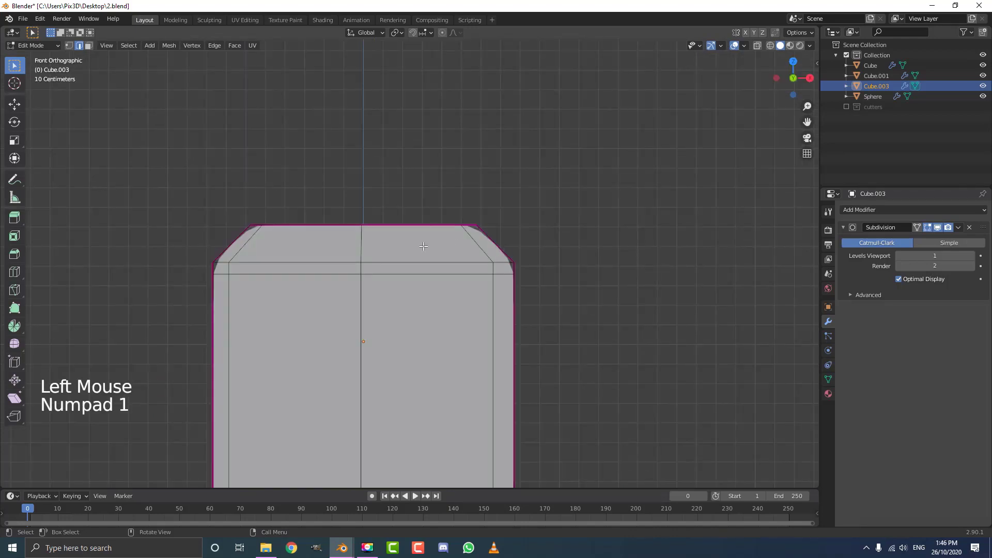
scroll(423, 246, "down", 1)
left_click(442, 32)
middle_click_drag(422, 133, 403, 205, "shift")
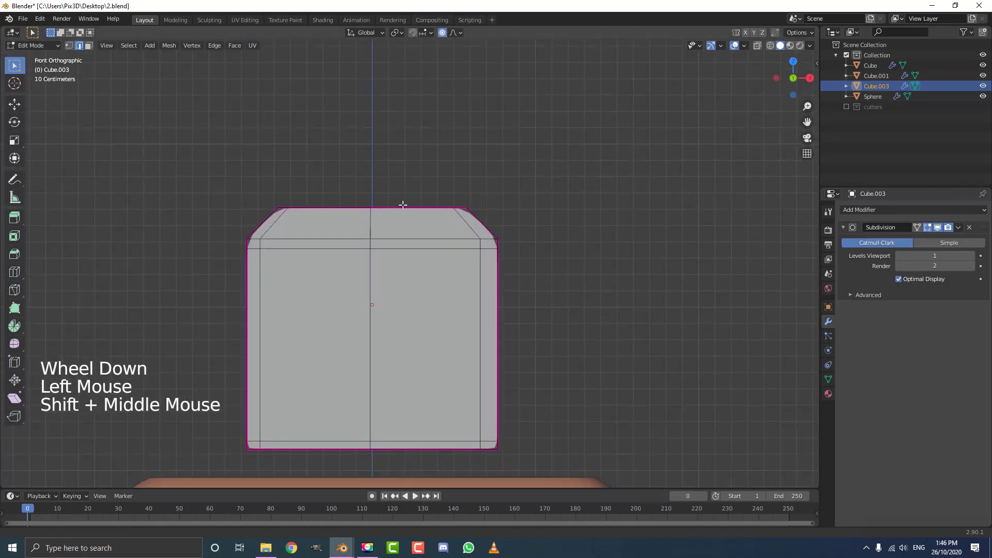
key("g")
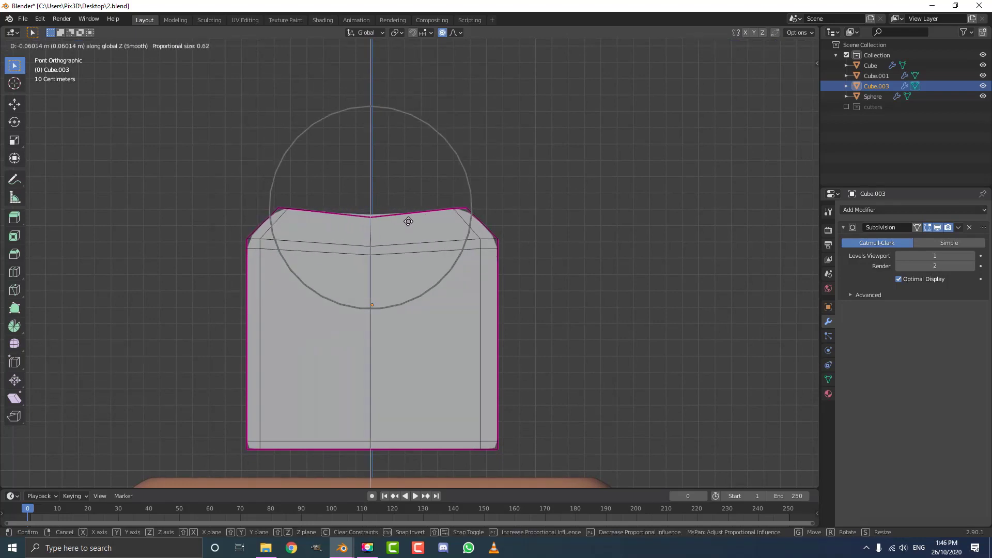
left_click(408, 222)
Add a vertical loop cut through the slice between its middle loop and the right side loop
key("ctrl+r")
left_click(417, 214)
middle_click_drag(417, 215, 425, 237)
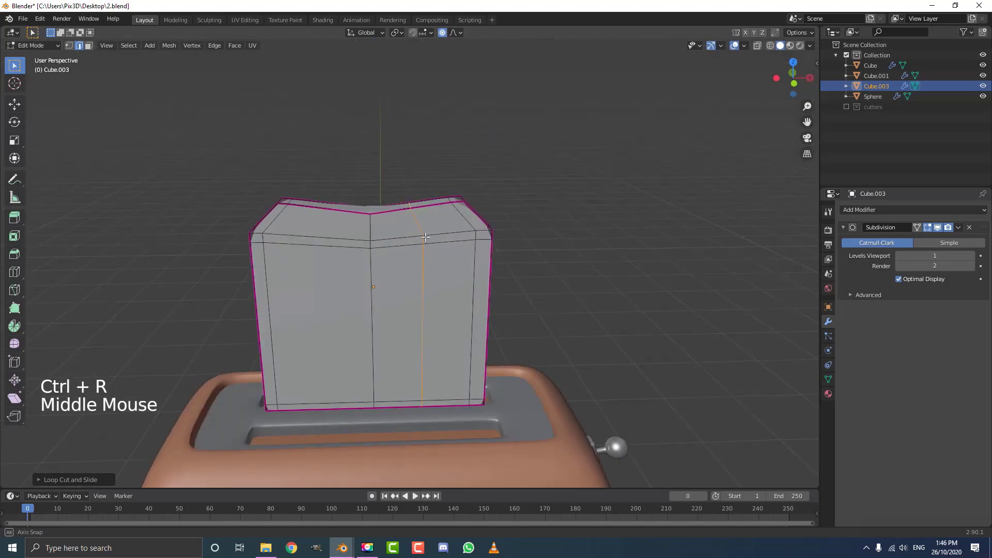
Move the top edge of the slice's new right-hand loop about 0.04 m up and 0.02 m outward with proportional editing
left_click(412, 205)
key("KP_1")
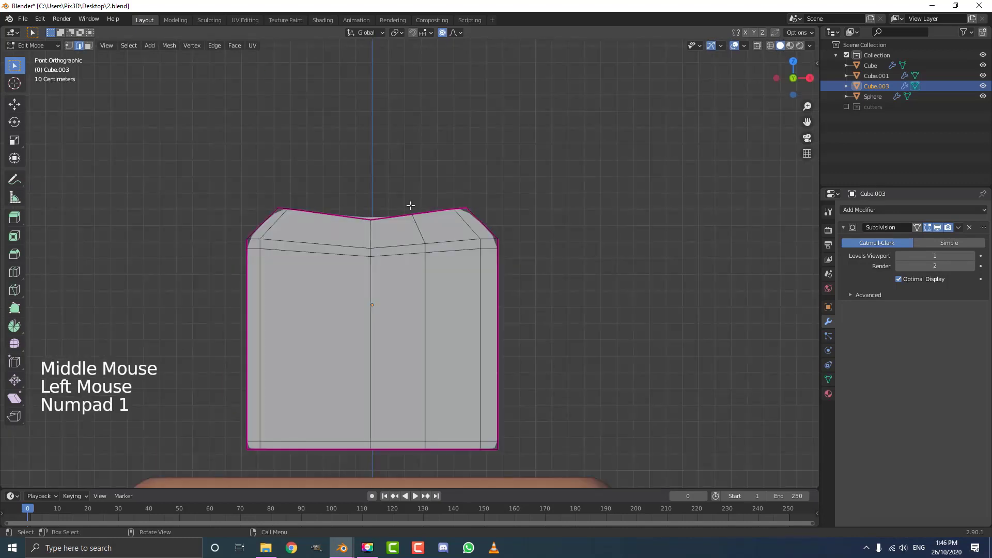
key("g")
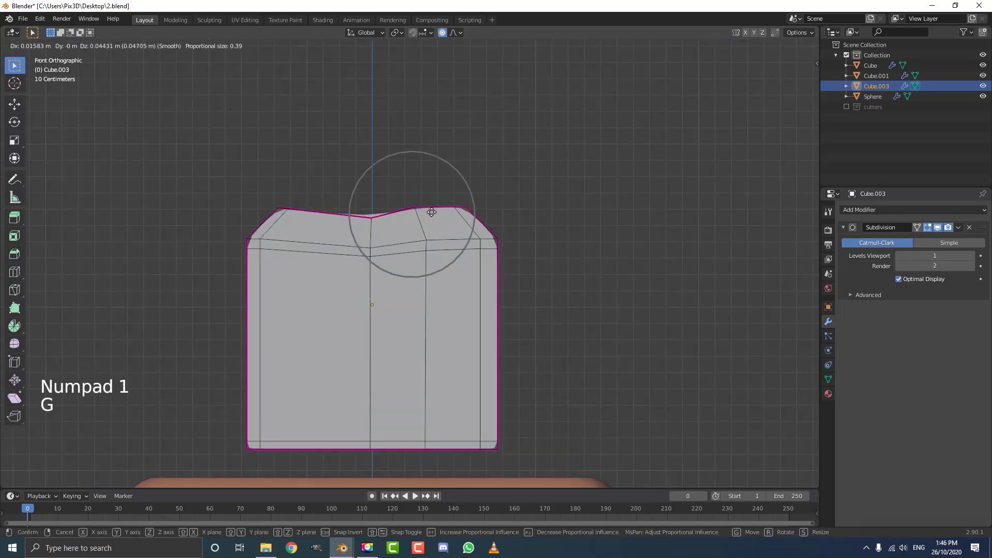
left_click(431, 212)
Add a matching vertical loop cut on the slice's left half and move its top edge slightly up and outward
middle_click_drag(431, 212, 322, 214)
key("ctrl+r")
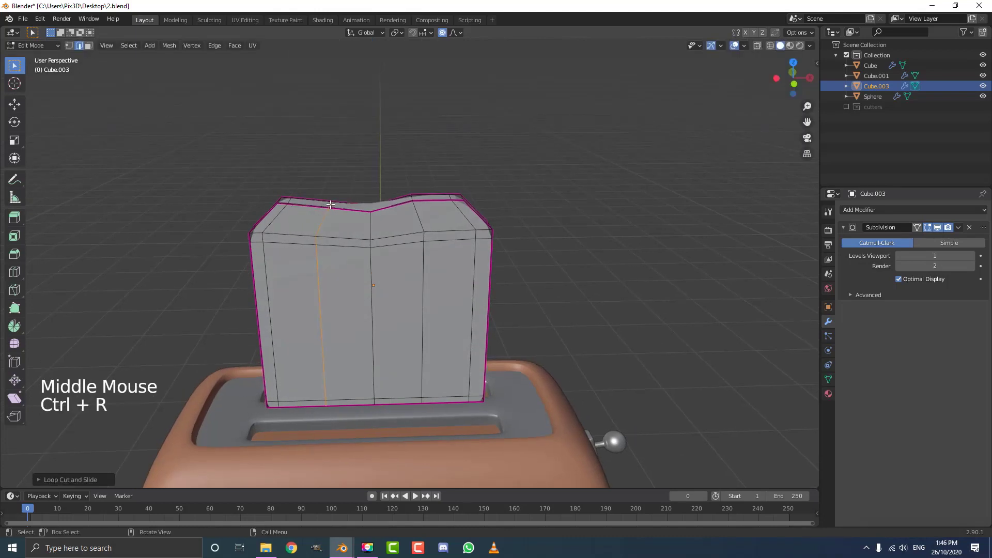
left_click(330, 204)
key("KP_1")
key("g")
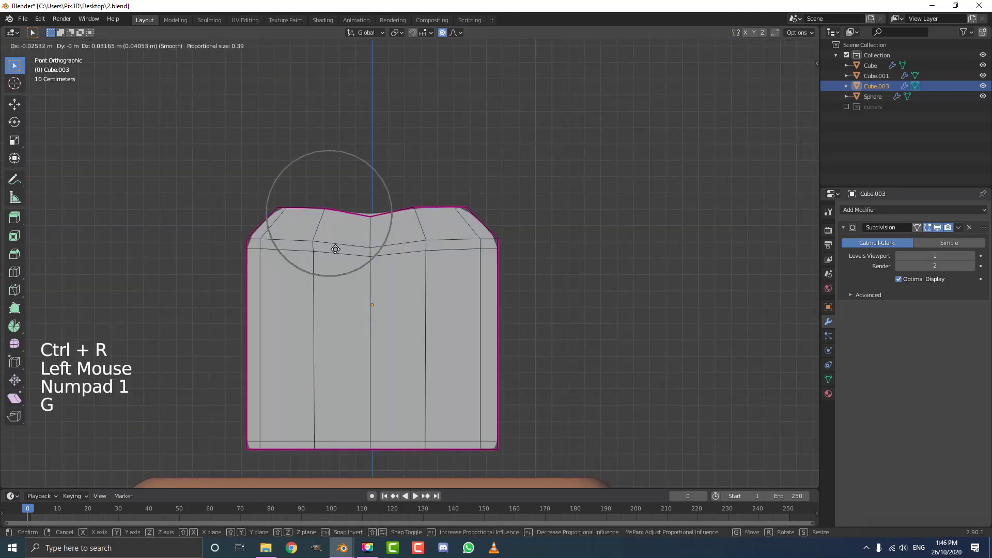
left_click(336, 244)
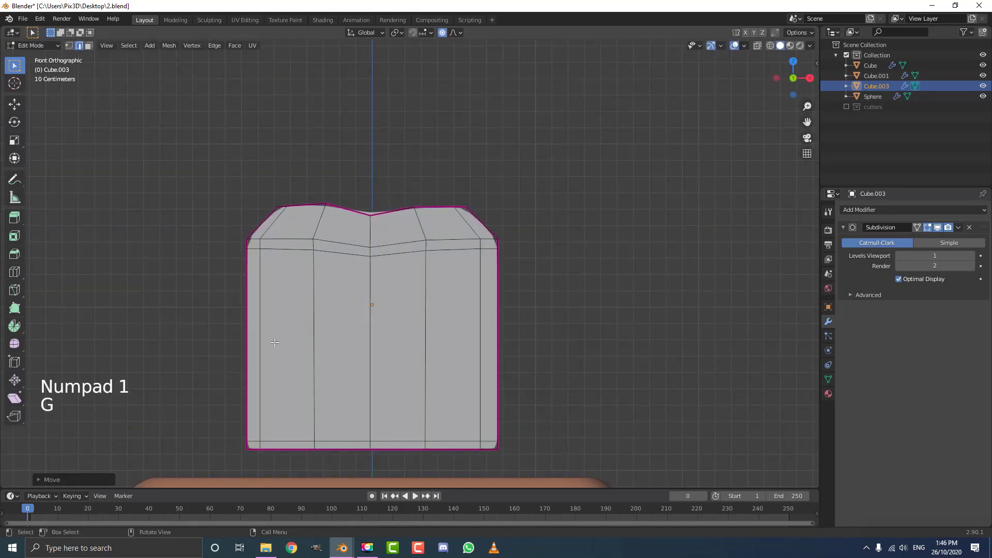
Add a horizontal loop cut around the slice below its middle and move its right side edge about 0.02 m outward
key("ctrl+r")
middle_click_drag(274, 342, 508, 350)
left_click(507, 349)
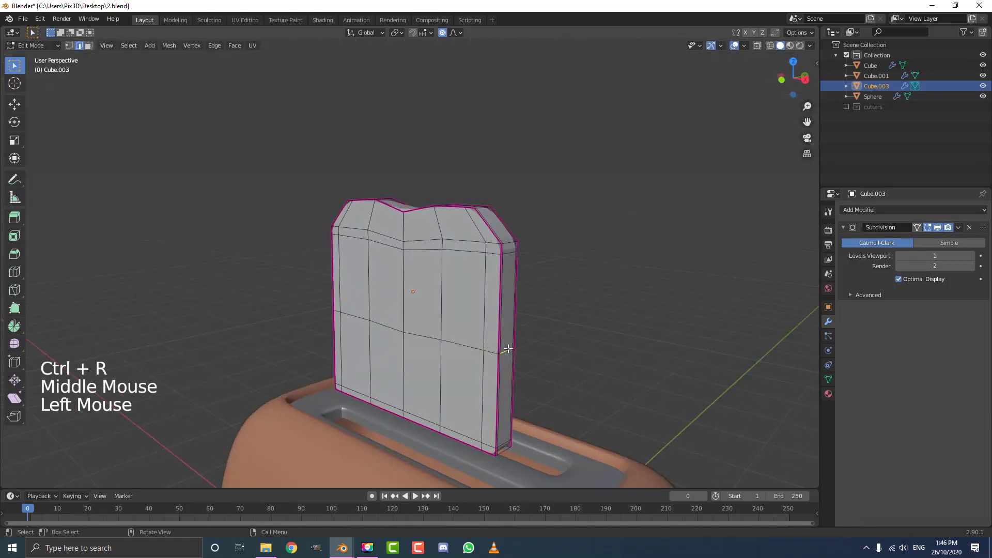
key("KP_1")
key("g")
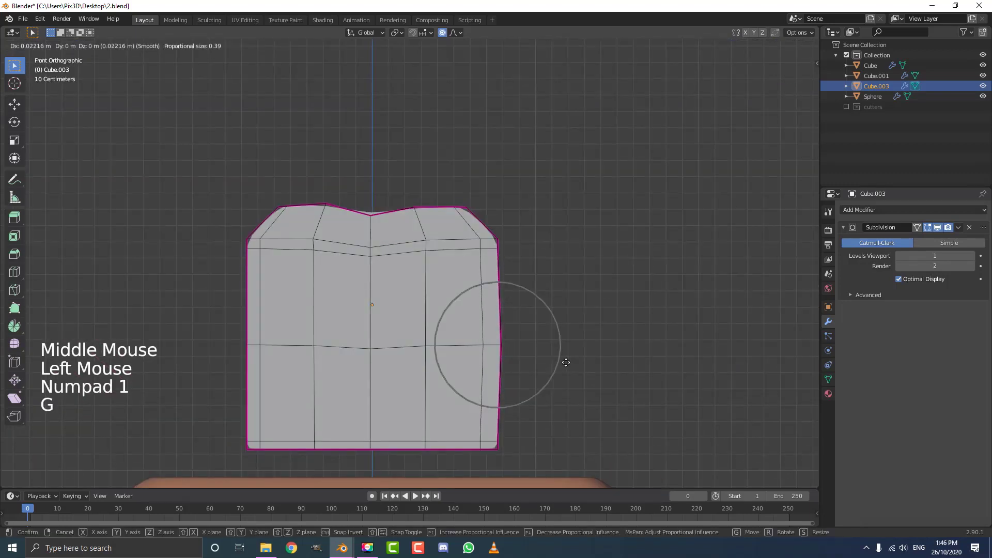
left_click(567, 362)
Bulge the slice's left side edge outward about 0.025 m and slightly upward, using proportional size 0.51
middle_click_drag(224, 345, 240, 356)
left_click(235, 355)
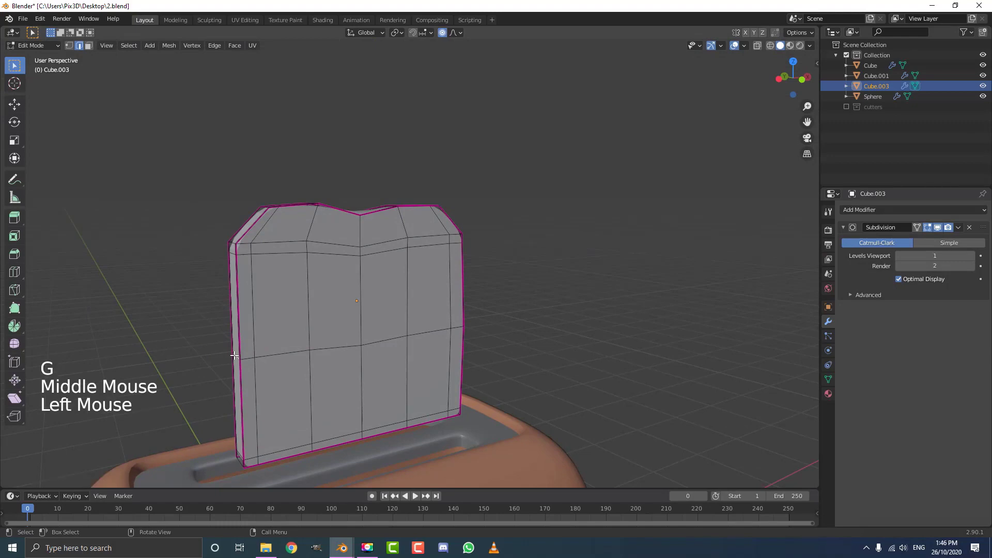
key("KP_1")
key("g")
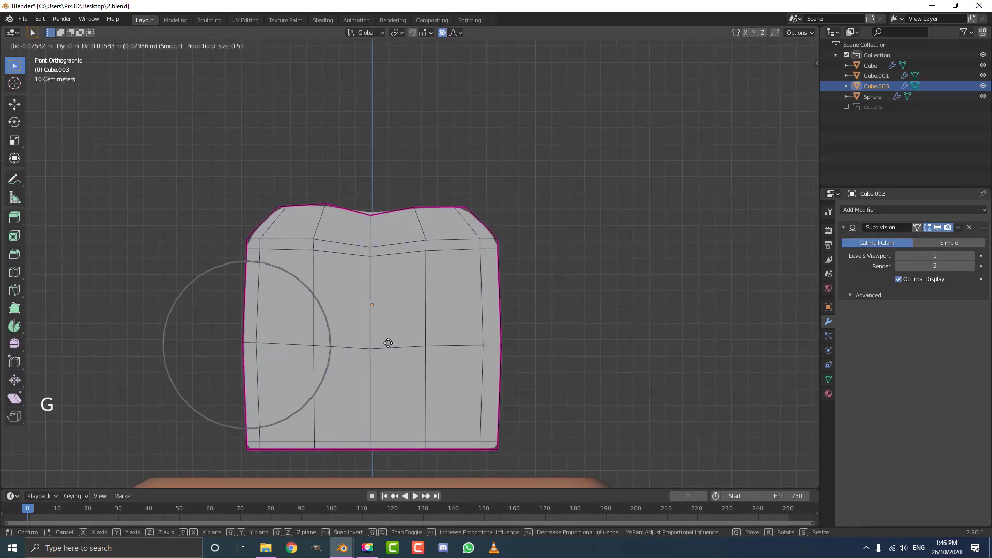
scroll(390, 341, "down", 4)
Return to Object Mode and apply Shade Smooth to the bread slice
key("Tab")
middle_click_drag(636, 263, 529, 229)
scroll(529, 229, "up", 3)
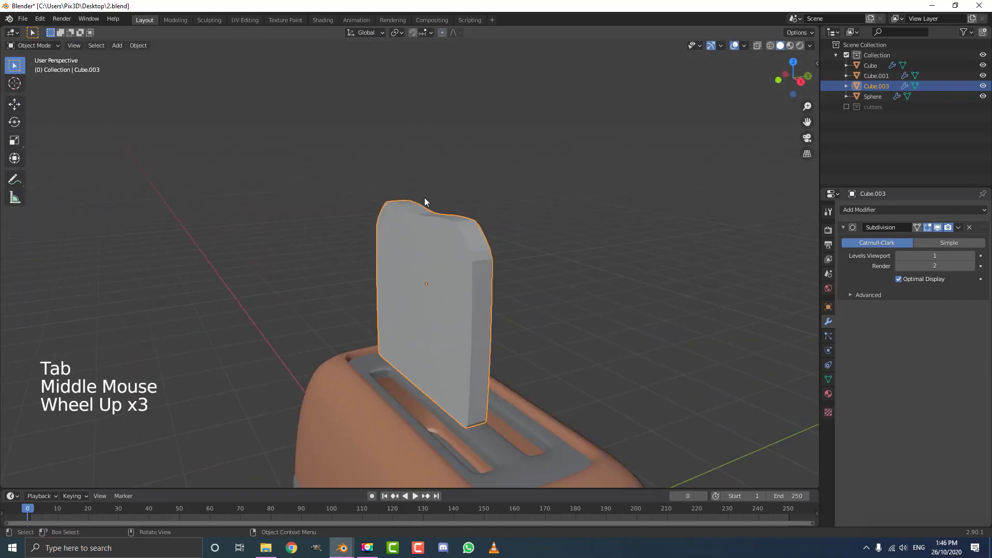
middle_click_drag(423, 197, 437, 197)
left_click(145, 46)
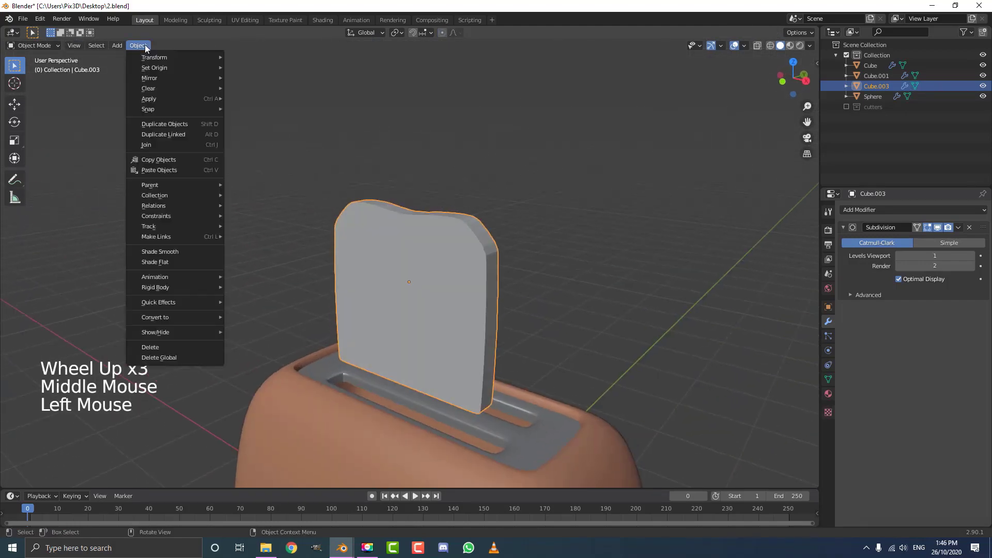
left_click(159, 251)
middle_click_drag(500, 221, 506, 218)
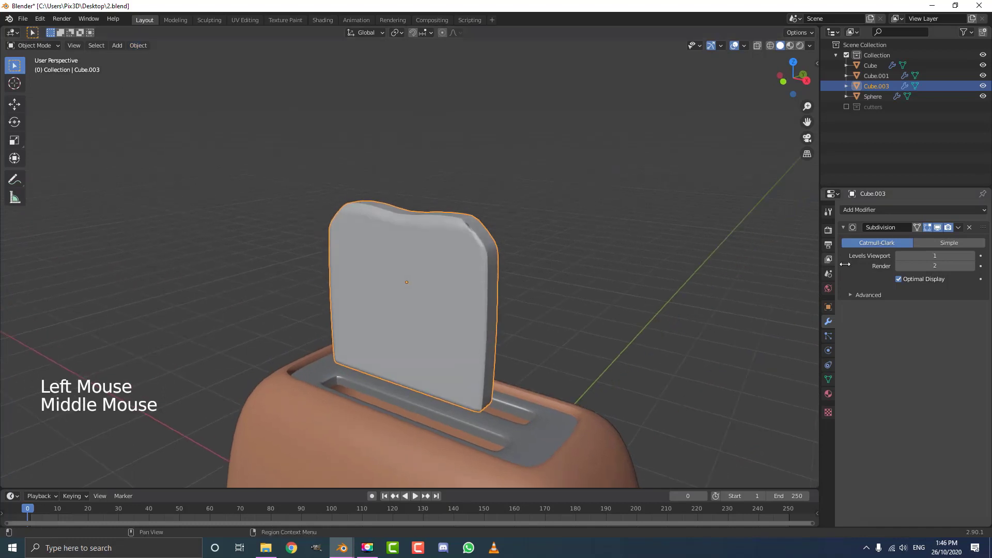
Set the slice's Subdivision modifier viewport levels to 2
left_click(972, 256)
middle_click_drag(609, 266, 659, 275)
scroll(479, 266, "down", 2)
scroll(478, 243, "up", 2)
Soften the whole slice mesh with the Smooth tool on all its vertices, and return to Object Mode
key("Tab")
middle_click_drag(479, 267, 483, 230)
key("a")
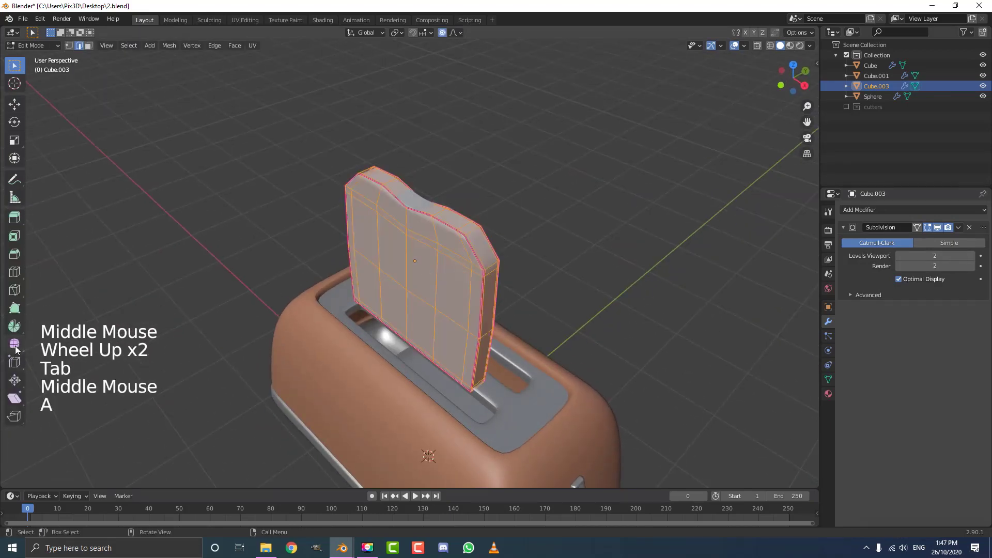
left_click(14, 344)
left_click_drag(417, 219, 420, 205)
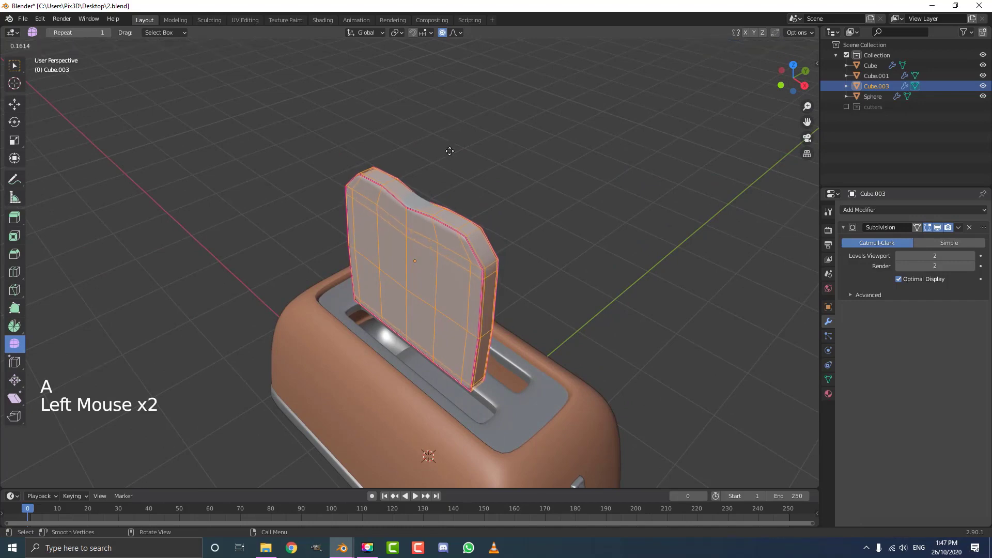
left_click_drag(454, 139, 455, 140)
key("Tab")
scroll(310, 284, "down", 3)
middle_click_drag(310, 284, 407, 255)
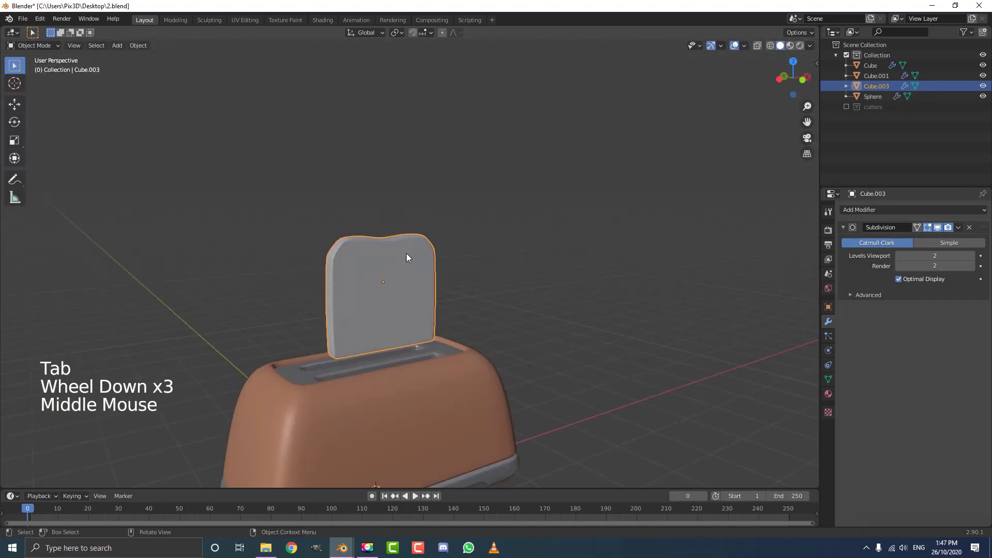
key("g")
key("z")
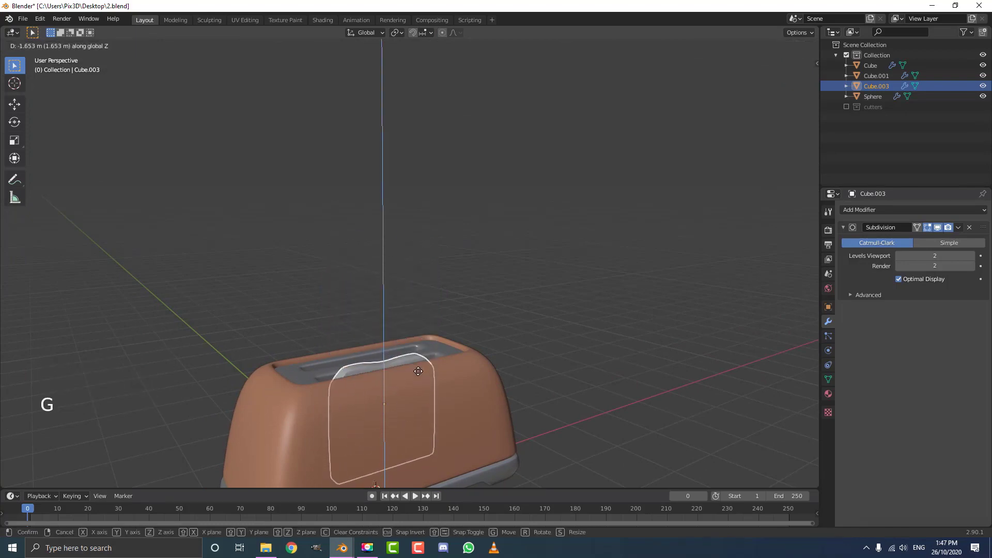
left_click(454, 368)
key("KP_1")
middle_click_drag(443, 372, 465, 226, "shift")
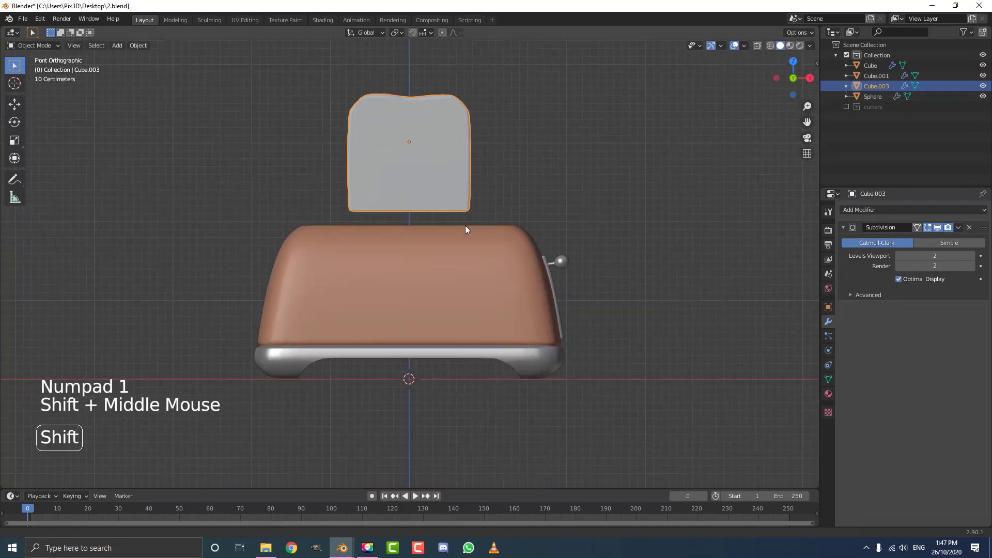
key("g")
key("z")
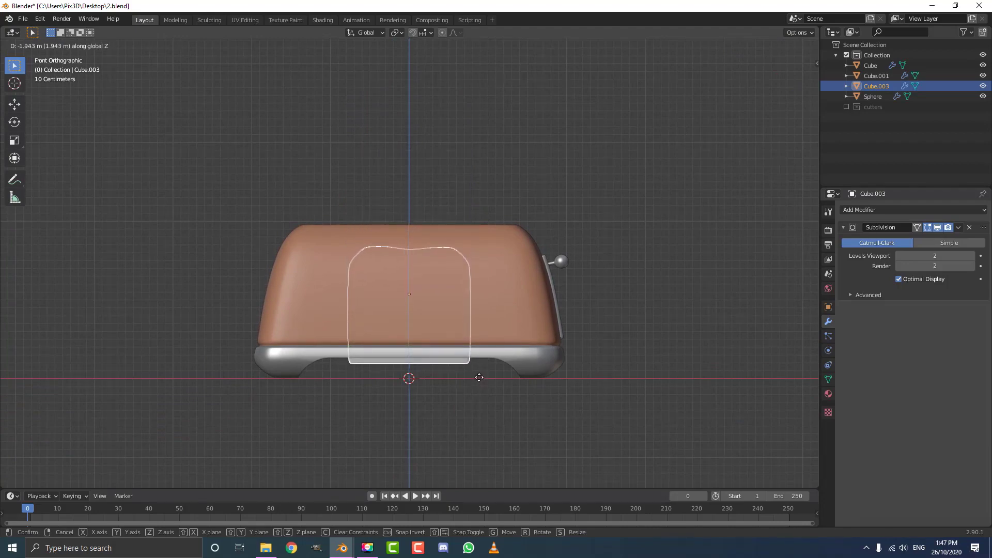
right_click(481, 357)
key("g")
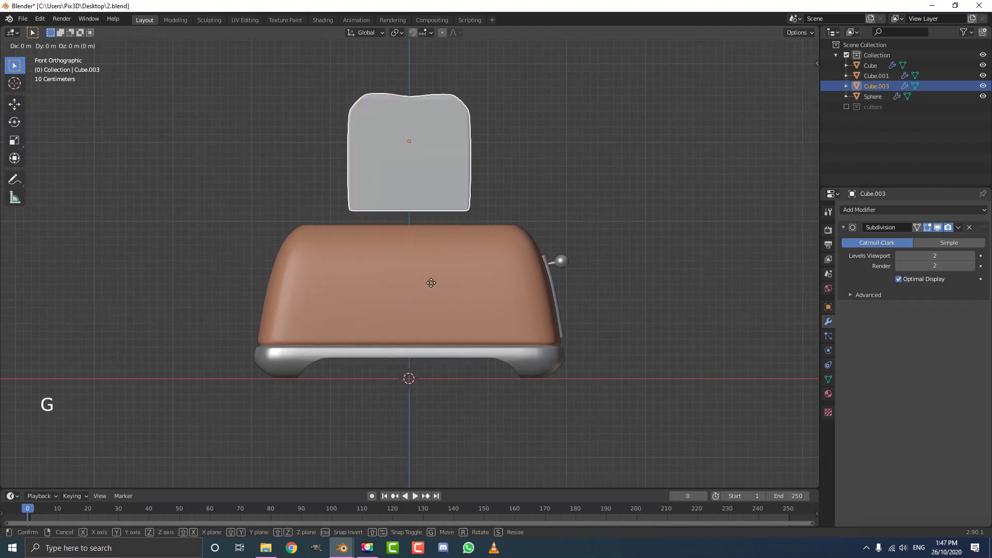
key("z")
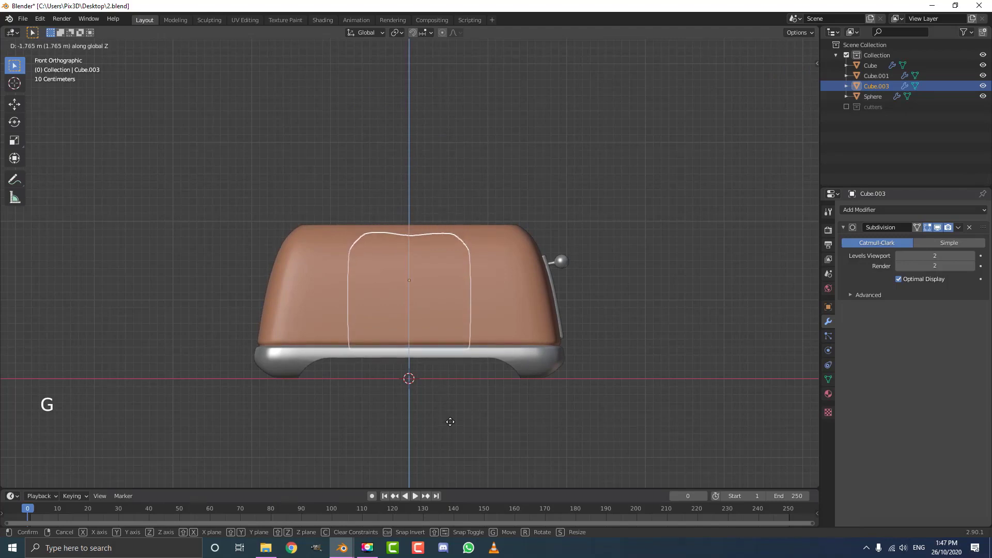
right_click(455, 322)
Scale the bread slice down uniformly to about 0.94 of its size and test its fit inside the toaster body
key("s")
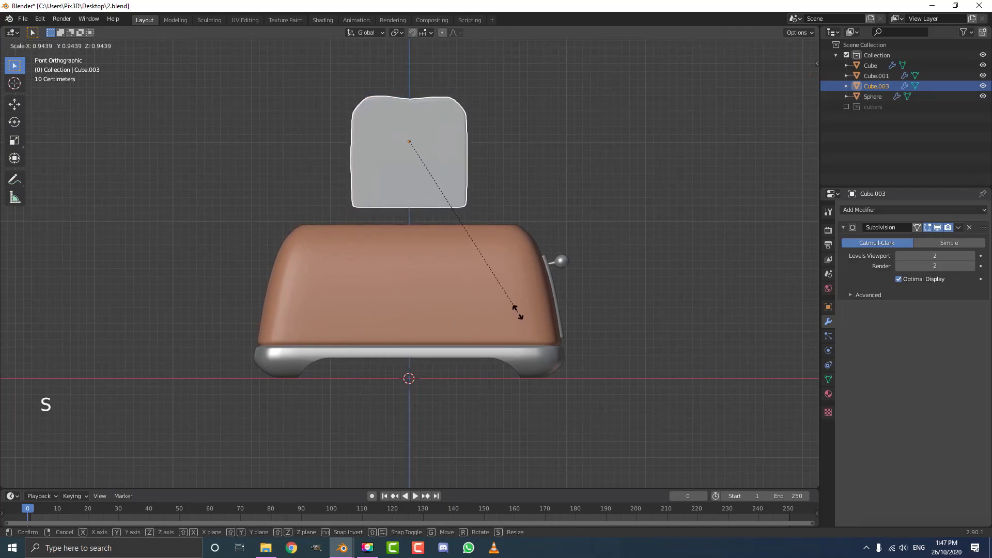
left_click(510, 302)
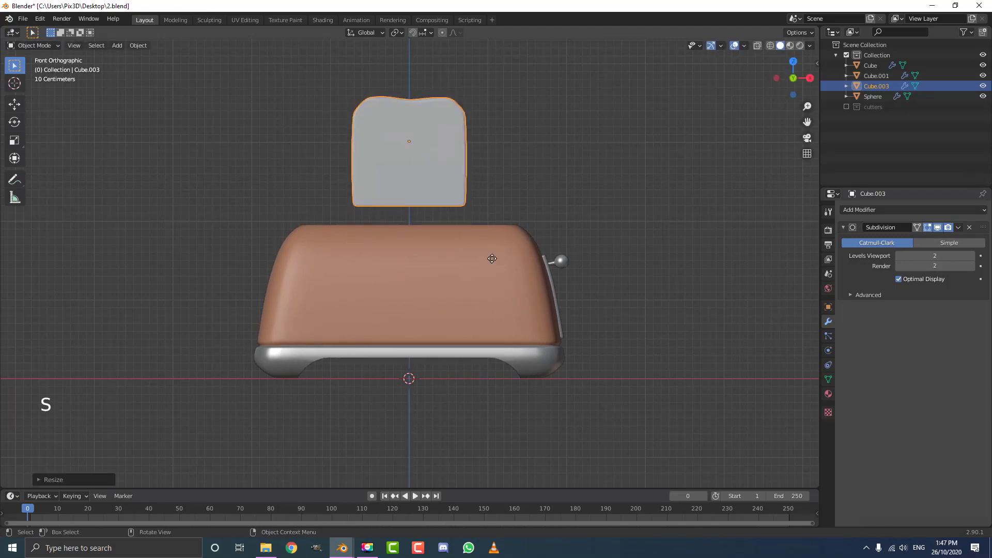
key("g")
key("z")
right_click(509, 365)
Raise the toaster body's top vertices slightly along Z in wireframe with proportional editing, and return to Object Mode with solid shading
left_click(483, 238)
key("Tab")
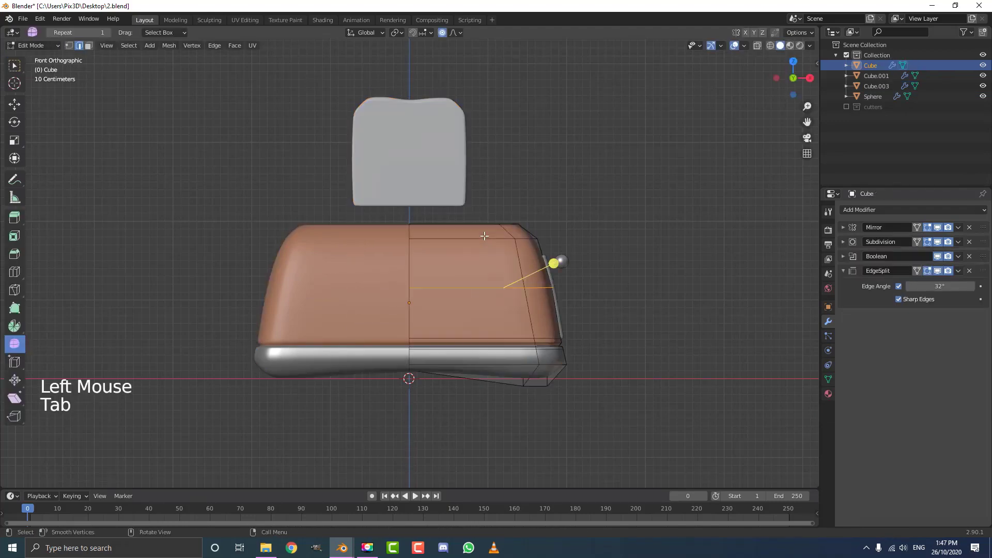
key("z")
left_click(69, 46)
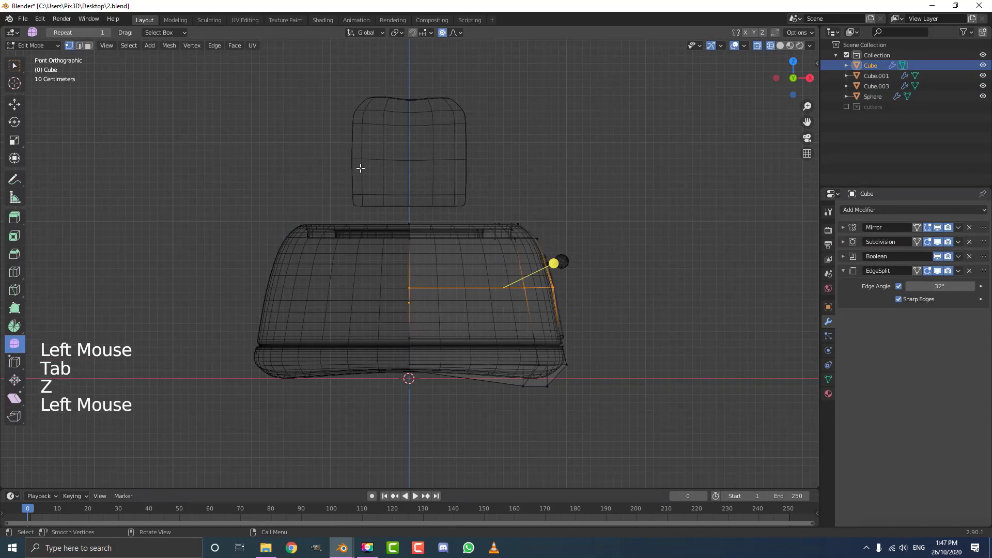
key("alt+a")
key("b")
left_click_drag(307, 111, 623, 263)
key("g")
key("z")
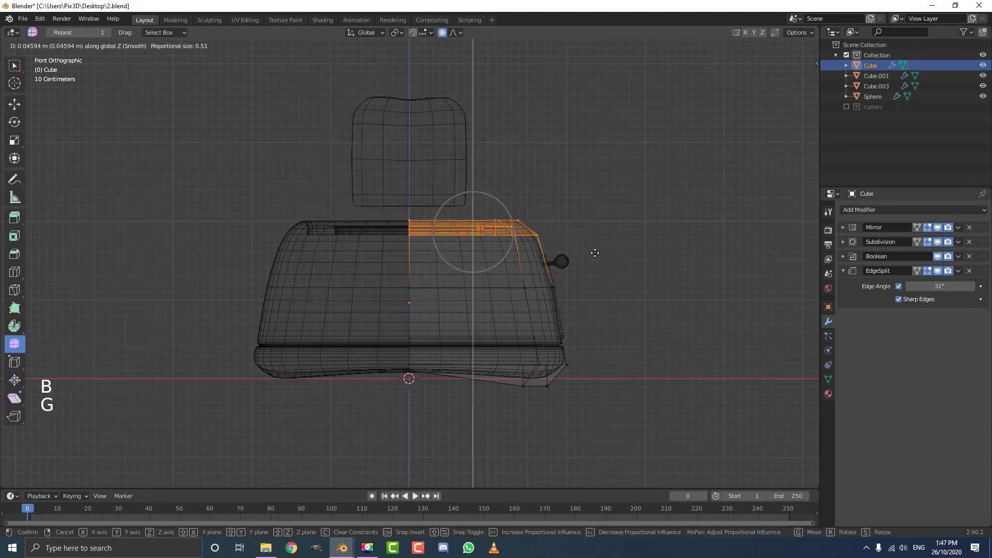
left_click(597, 247)
key("Tab")
key("z")
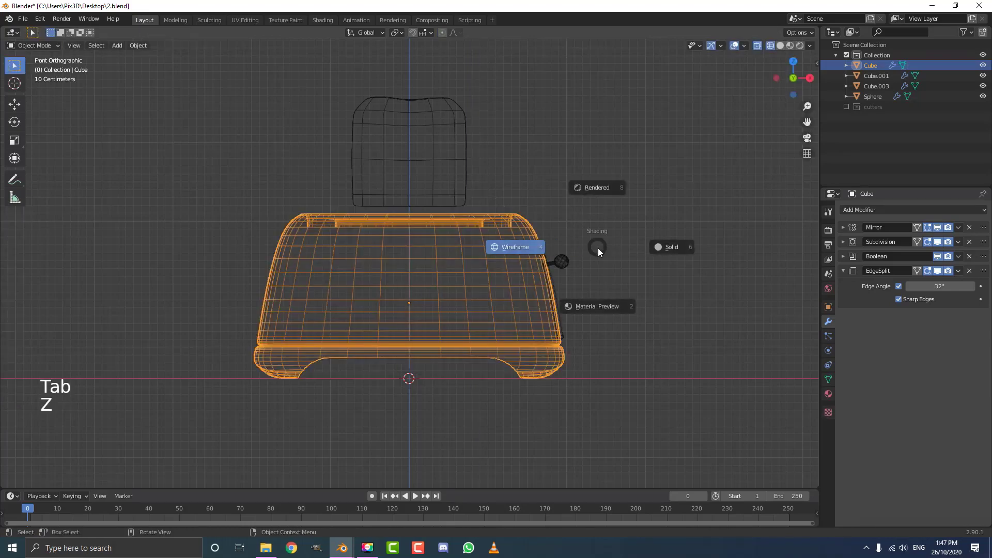
left_click(681, 247)
Give the bread slice a new material named "bread"
mouse_move(599, 206)
middle_mouse_down()
mouse_move(545, 245)
mouse_move(453, 221)
mouse_move(390, 224)
mouse_move(513, 241)
mouse_move(522, 228)
middle_mouse_up()
key("alt+a")
scroll(544, 245, "down", 4)
scroll(522, 228, "up", 3)
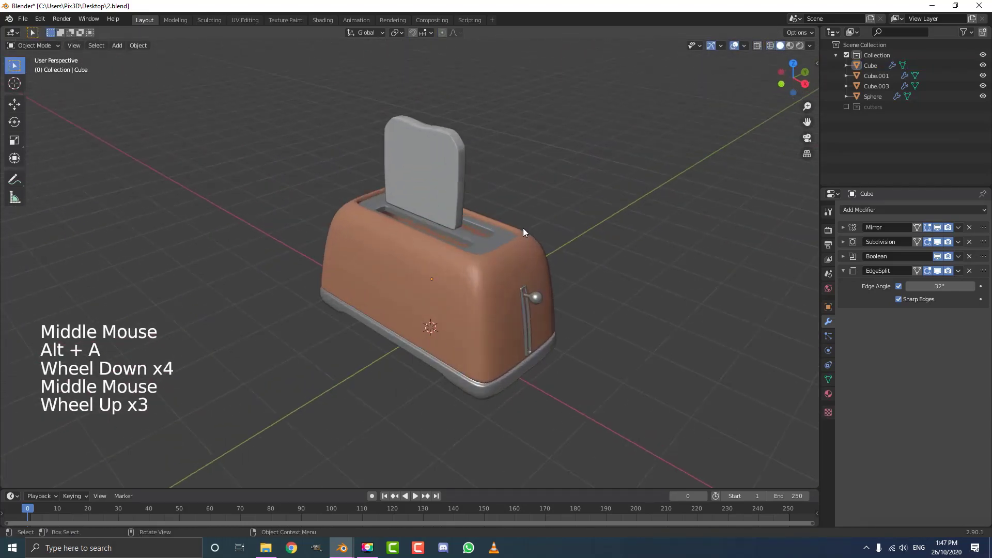
left_click(454, 144)
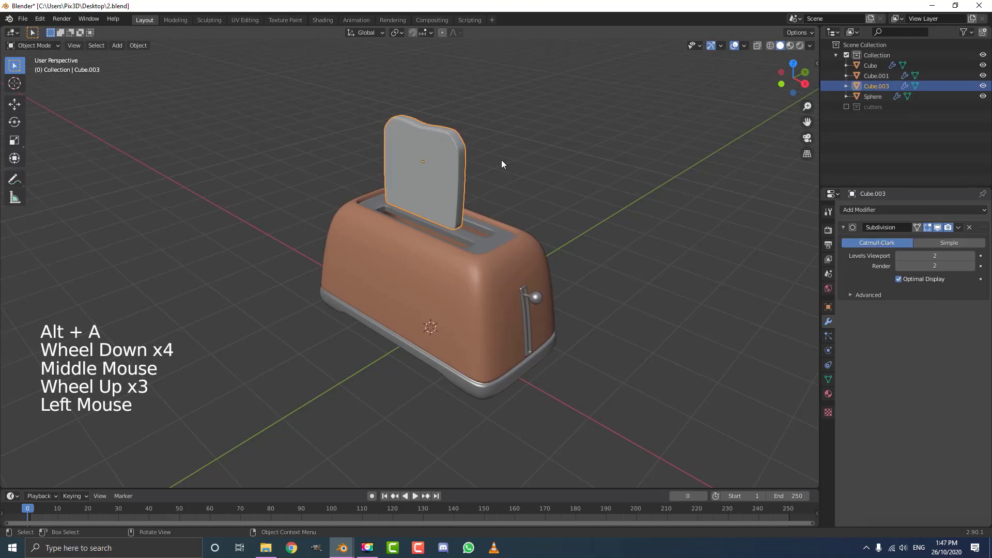
left_click(829, 394)
left_click(912, 253)
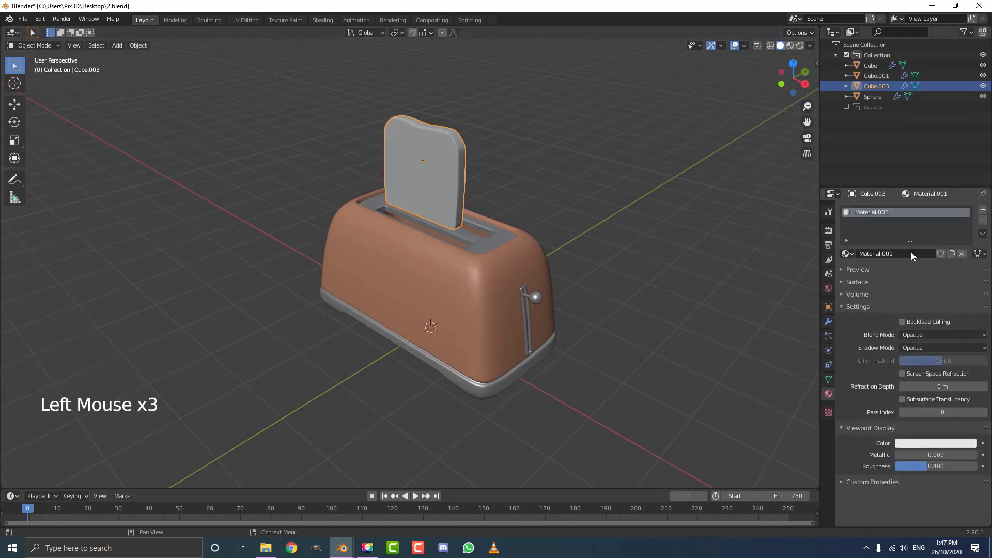
left_click(911, 253)
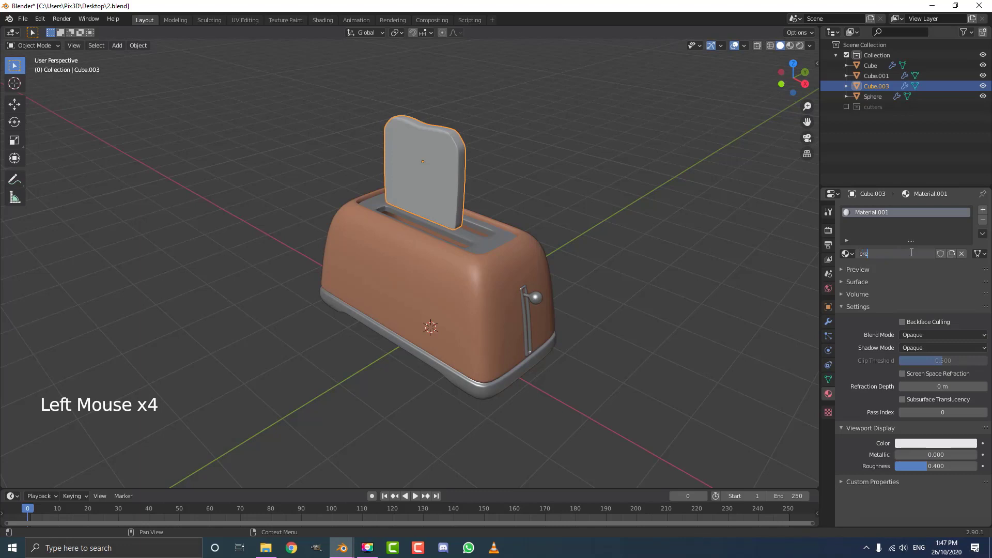
Set the bread material's viewport display color to a pale tan with hue 0.115, saturation 0.302 and value 0.906
left_click(928, 442)
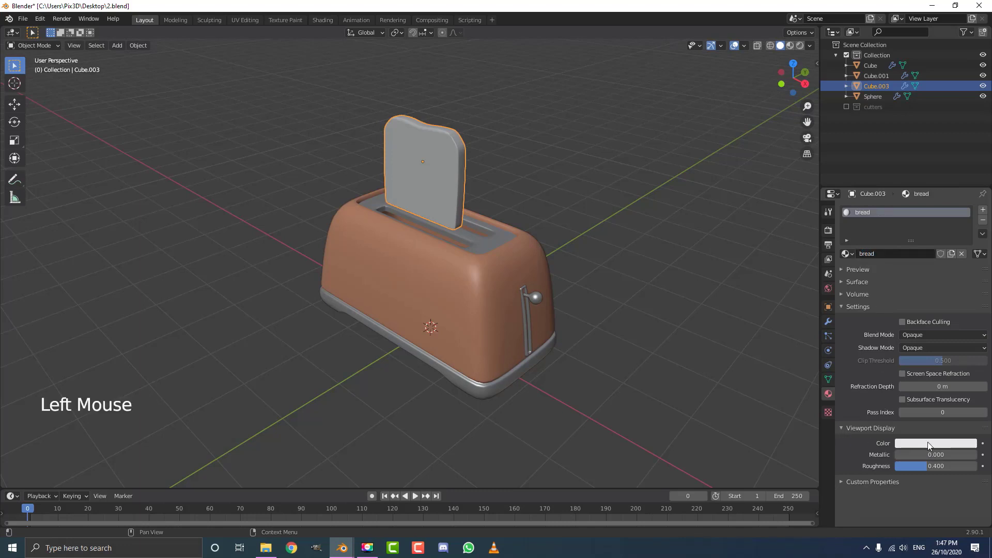
left_click(916, 341)
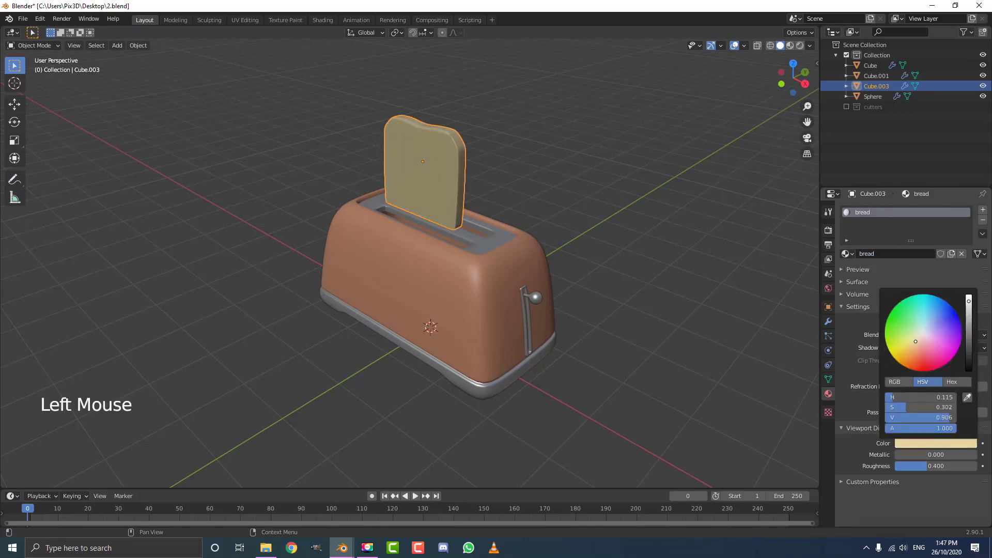
middle_click_drag(472, 260, 445, 176)
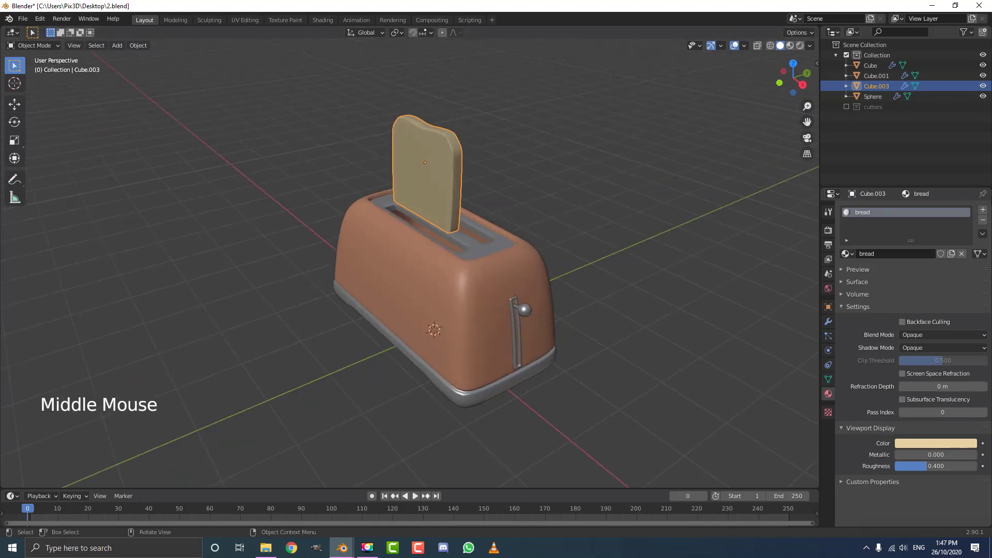
Add a second material named "crust" to the bread slice and set its viewport display color to a dark reddish brown
left_click(982, 210)
left_click(901, 274)
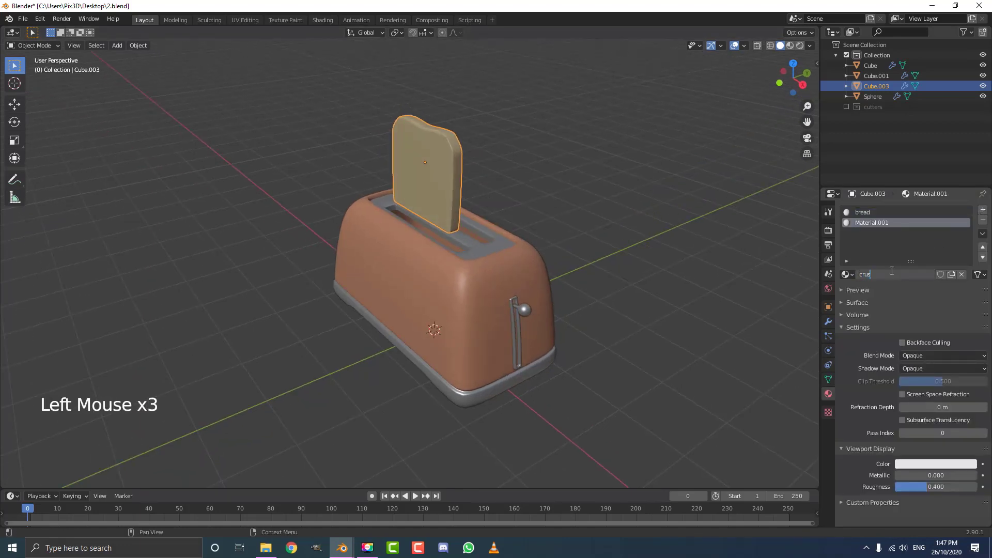
left_click(935, 463)
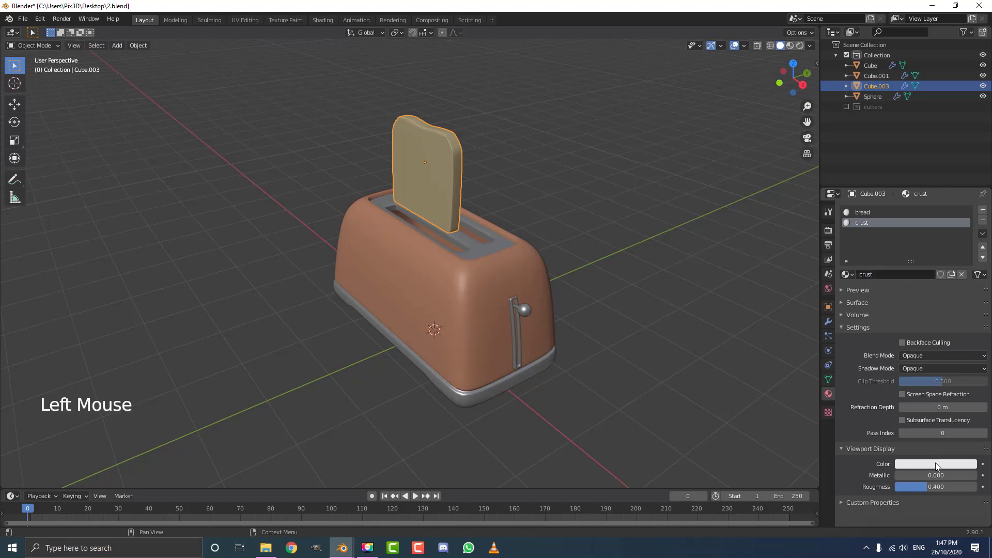
left_click(918, 373)
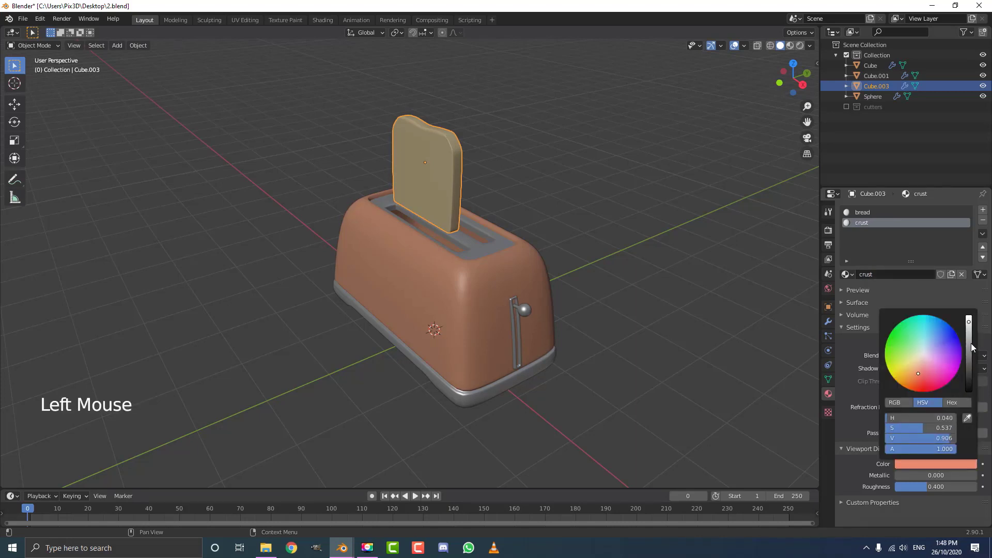
left_click_drag(971, 343, 969, 353)
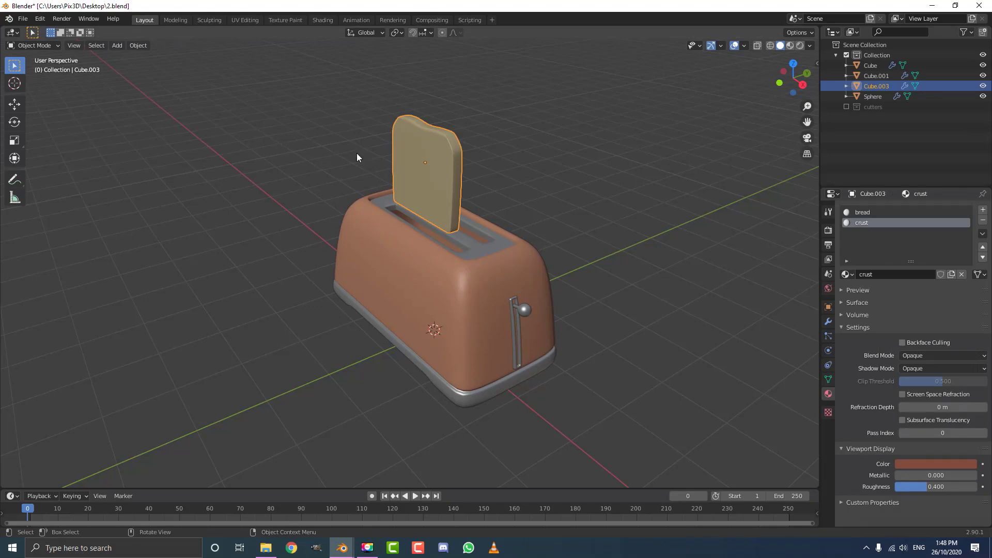
Assign the crust material to the loop of faces around the bread slice's outer rim, ending in Object Mode
key("Tab")
middle_click_drag(357, 157, 370, 244, "shift")
scroll(370, 245, "up", 4)
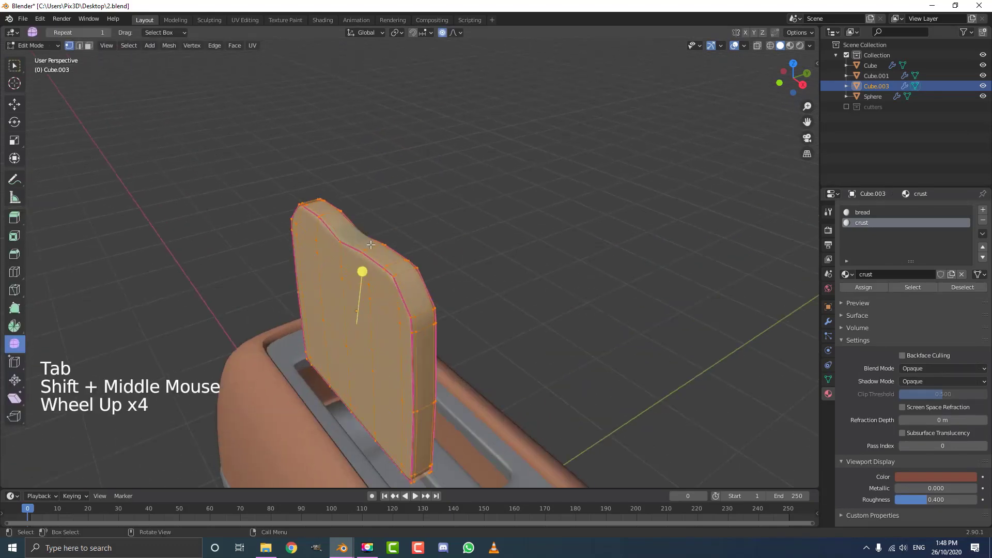
left_click(88, 45)
middle_click_drag(206, 118, 386, 278)
scroll(386, 277, "up", 2)
key("alt+a")
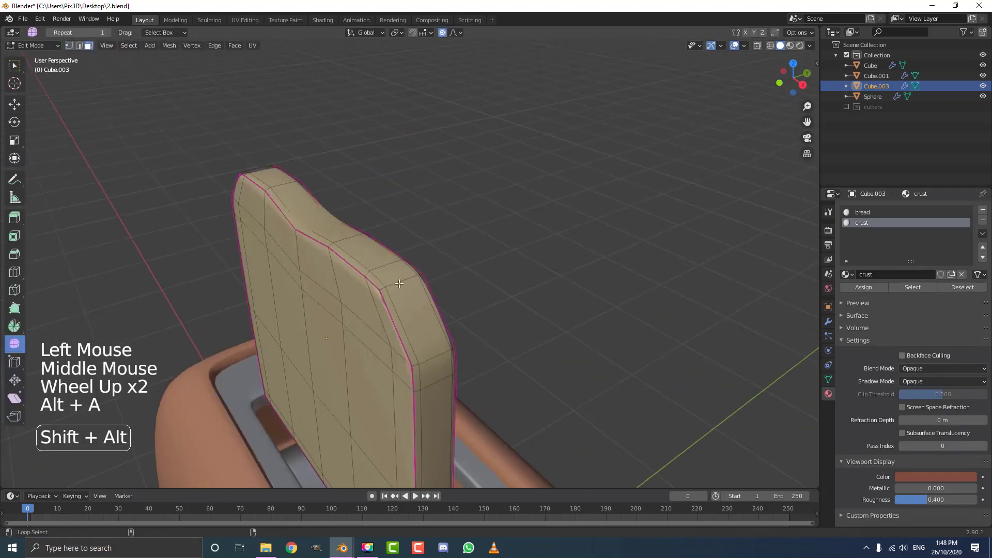
left_click(397, 283, "alt+shift")
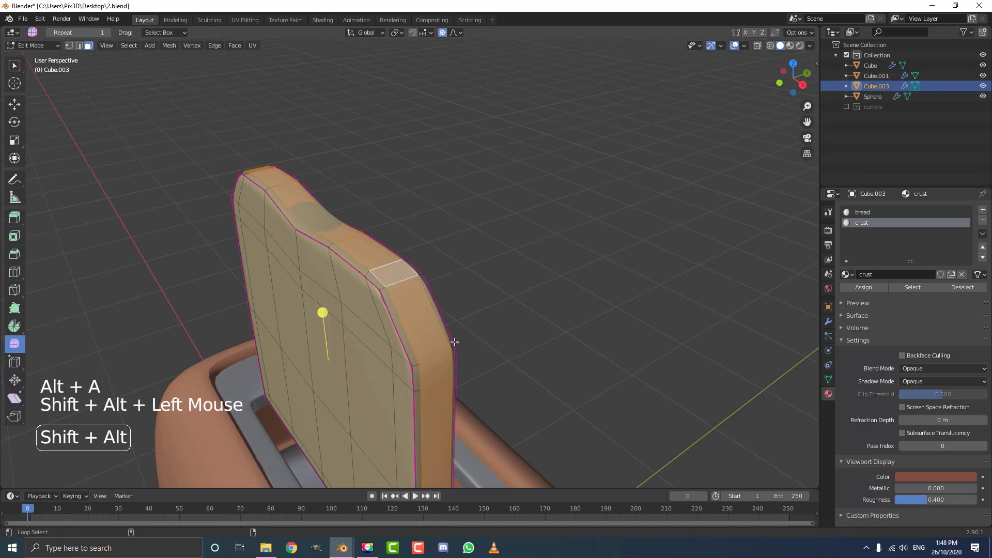
key("ctrl+KP_Add")
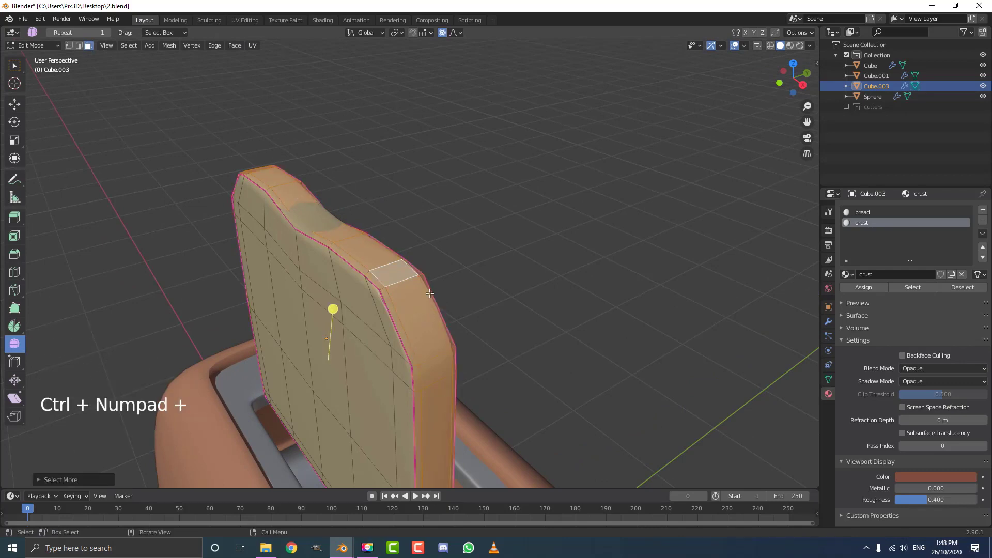
left_click(869, 283)
key("Tab")
Try lowering the bread slice along Z into the toaster slot and inspect the crust
scroll(397, 310, "down", 4)
middle_click_drag(397, 310, 460, 236, "shift")
key("alt+a")
scroll(412, 243, "down", 3)
scroll(432, 179, "up", 3)
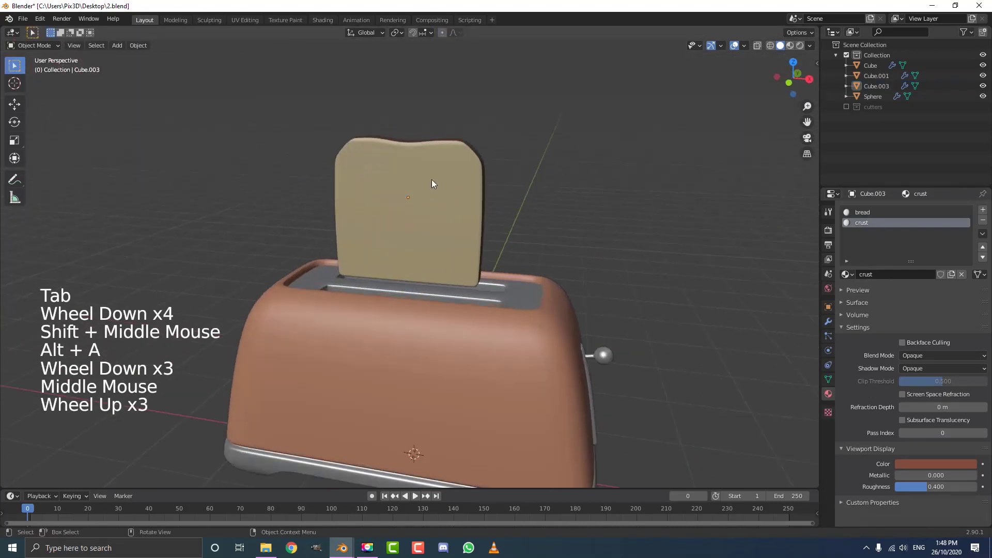
left_click(432, 178)
middle_click_drag(479, 177, 463, 221, "shift")
scroll(443, 269, "up", 3)
middle_click_drag(442, 268, 509, 266)
scroll(464, 281, "down", 2)
key("g")
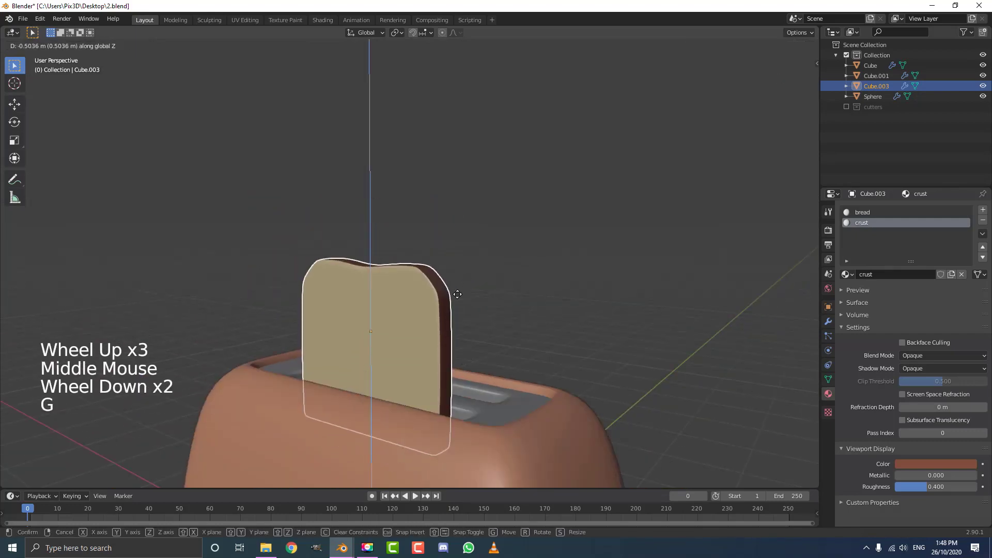
scroll(460, 274, "down", 4)
middle_click(461, 290)
middle_click_drag(461, 291, 422, 306)
middle_click_drag(355, 325, 380, 256)
scroll(355, 249, "down", 2)
scroll(380, 255, "up", 2)
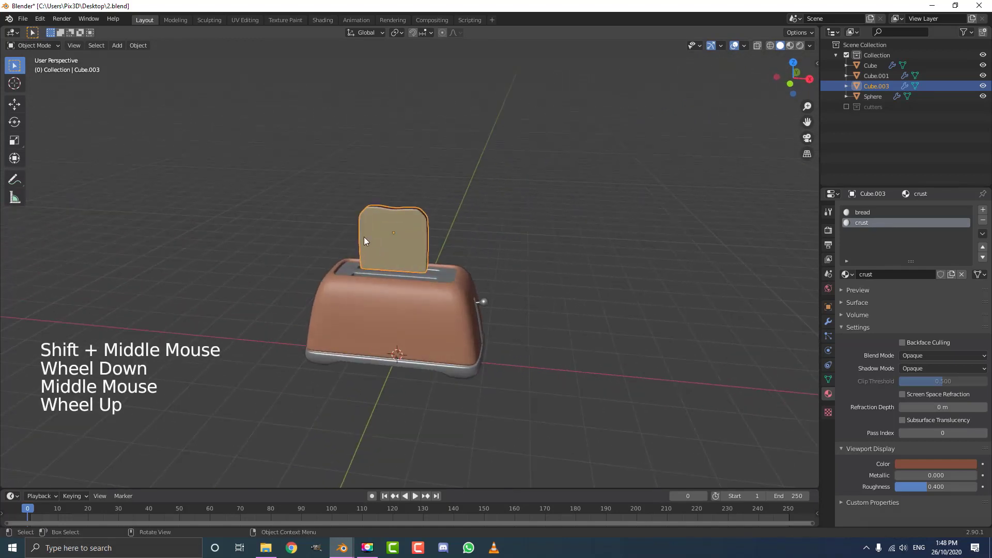
Add a cube and move it down about 0.95 m along Z, beneath the toaster
key("alt+a")
key("shift+a")
mouse_move(327, 177)
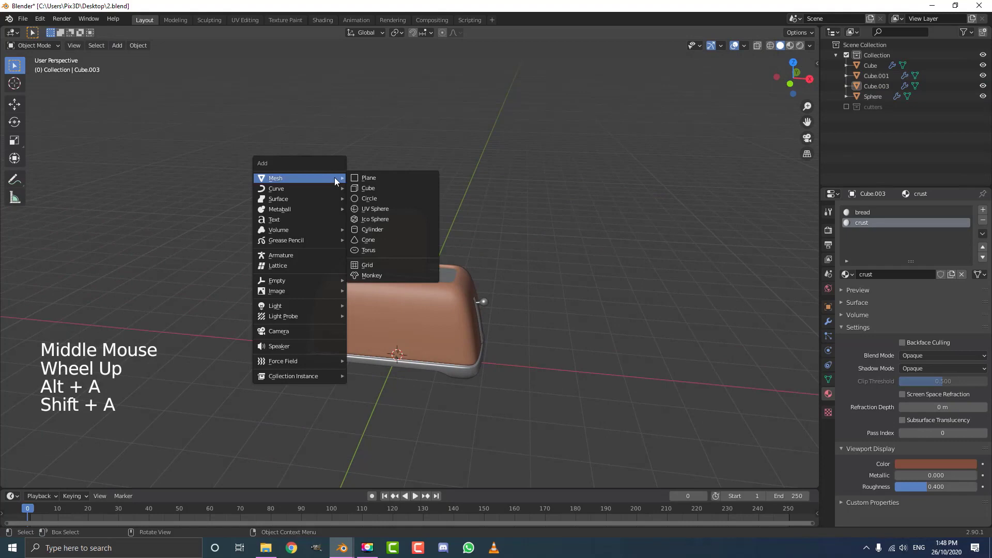
left_click(380, 187)
key("KP_1")
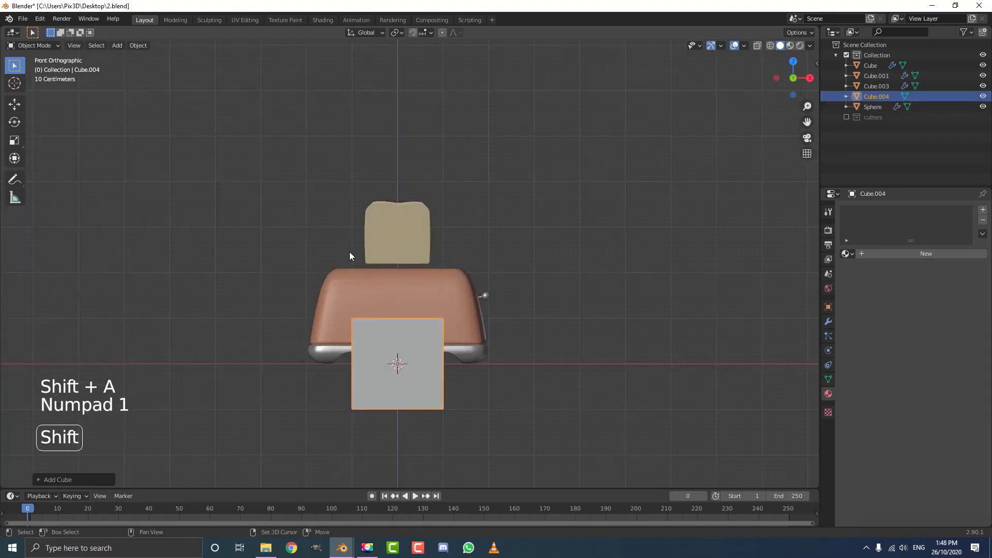
middle_click_drag(349, 252, 380, 212, "shift")
key("g")
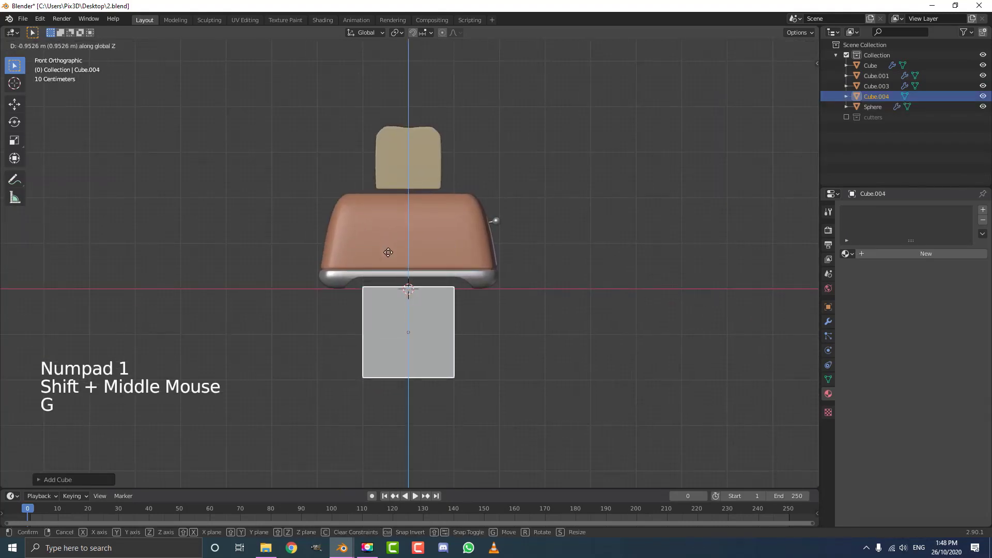
left_click(388, 253)
Flatten the cube to about half its height along Z and raise it to sit just under the toaster's feet
key("s")
key("z")
left_click(508, 332)
key("g")
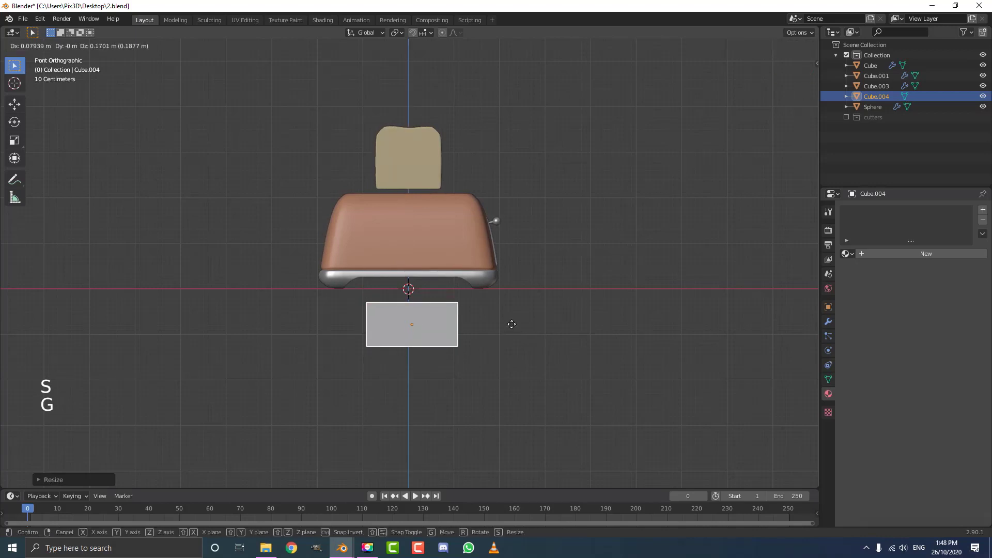
key("z")
left_click(511, 310)
Stretch the block along X and Y and adjust its size so it forms a platform wider than the toaster
key("s")
key("x")
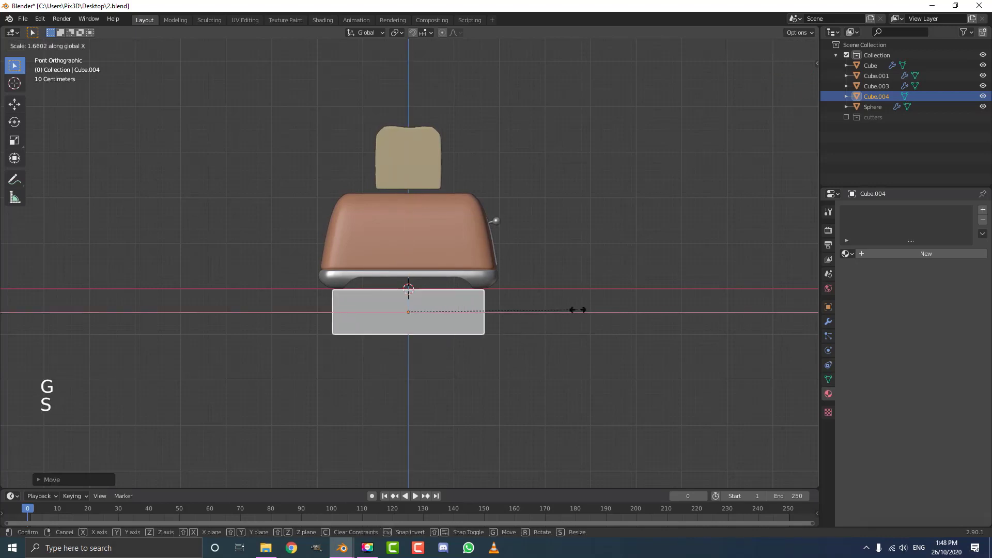
left_click(665, 309)
middle_click_drag(566, 256, 499, 296)
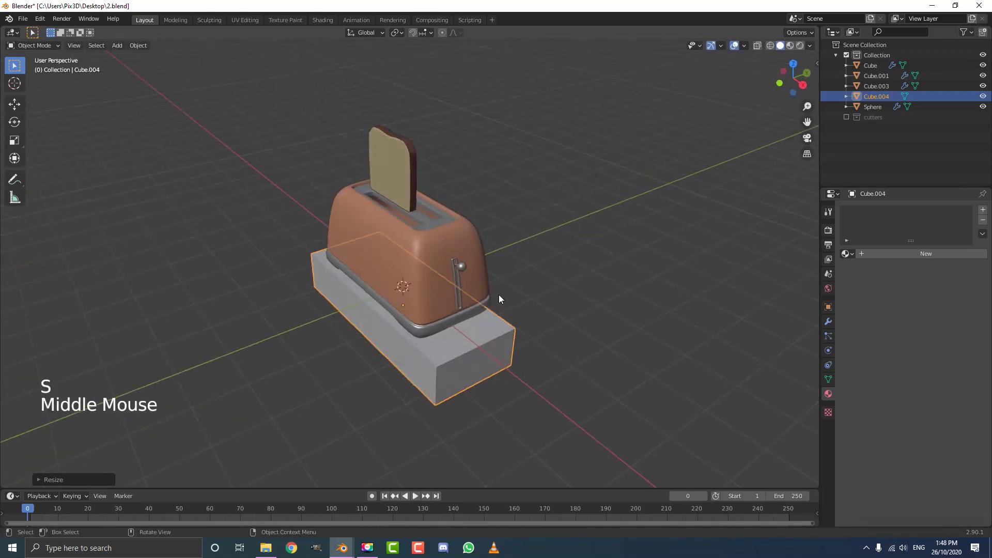
key("s")
key("y")
left_click(536, 283)
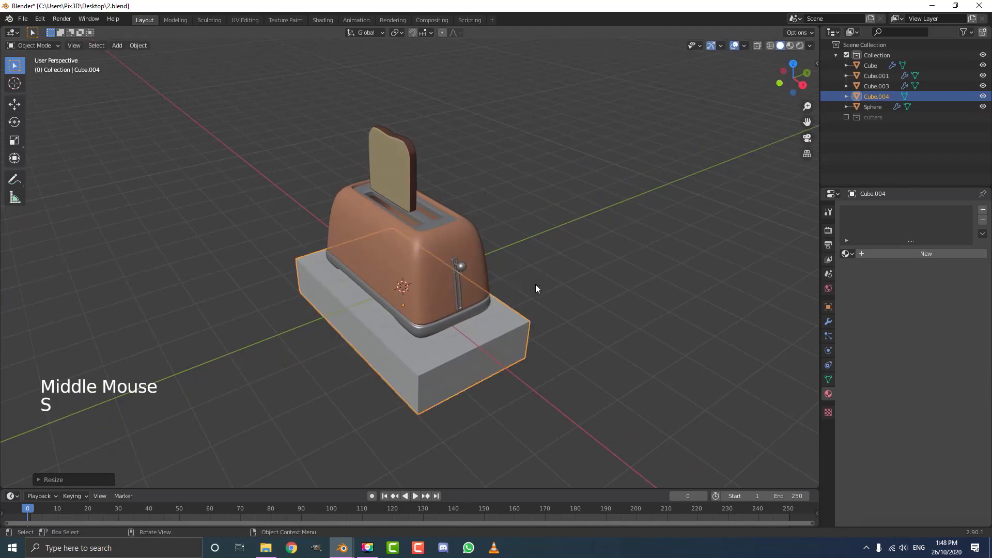
scroll(535, 285, "down", 3)
key("s")
left_click(514, 346)
Apply the scale transform to the platform block
key("KP_1")
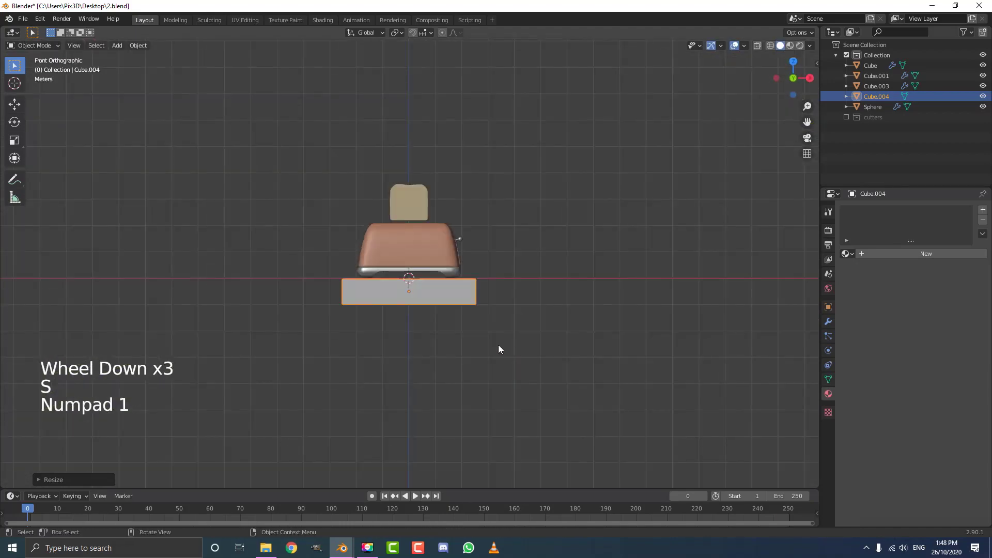
scroll(498, 345, "up", 4)
key("ctrl+a")
left_click(478, 228)
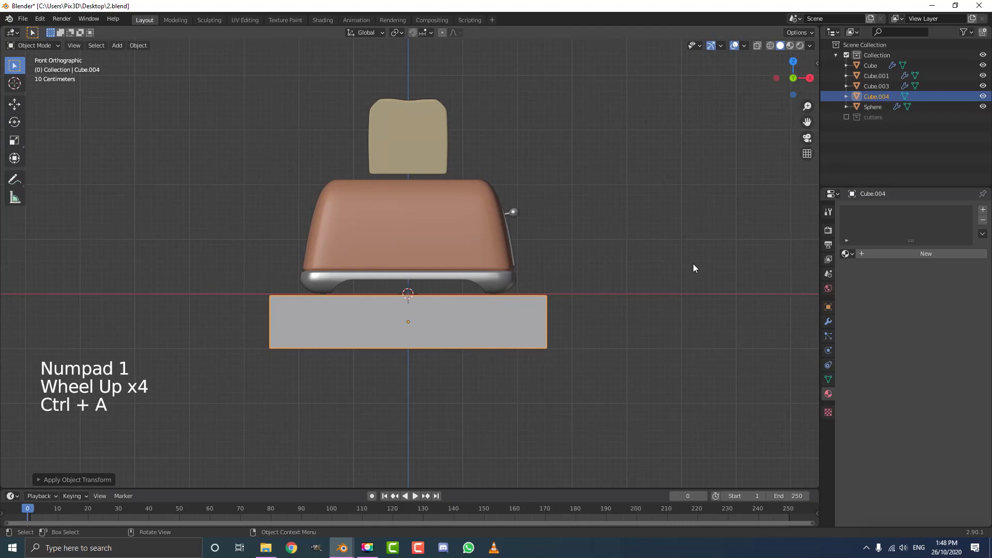
Add a Bevel modifier with a 0.02 m amount and 2 segments to the platform, and shade it smooth
left_click(828, 321)
left_click(870, 209)
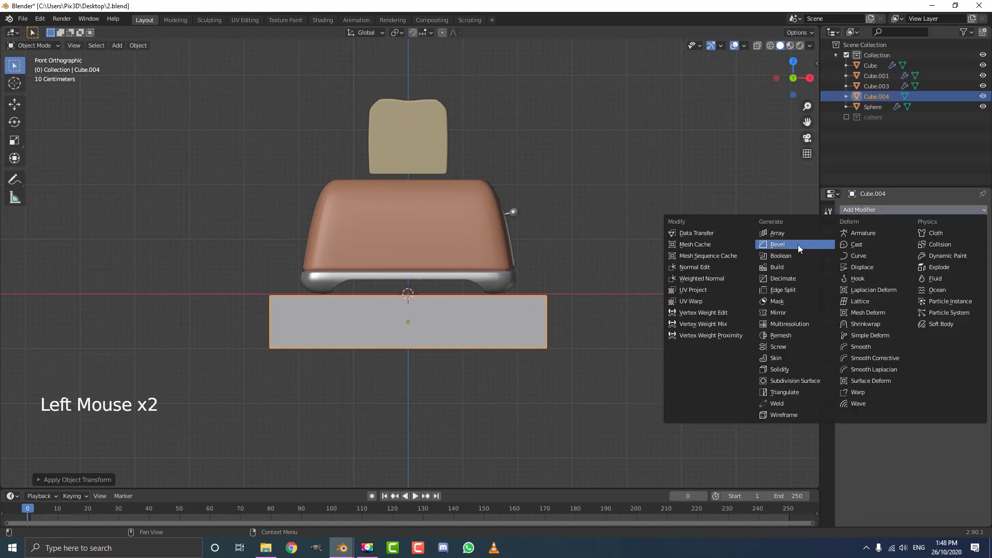
left_click(798, 243)
middle_click_drag(607, 283, 563, 305)
scroll(562, 305, "up", 2)
left_click_drag(934, 267, 923, 267, "shift")
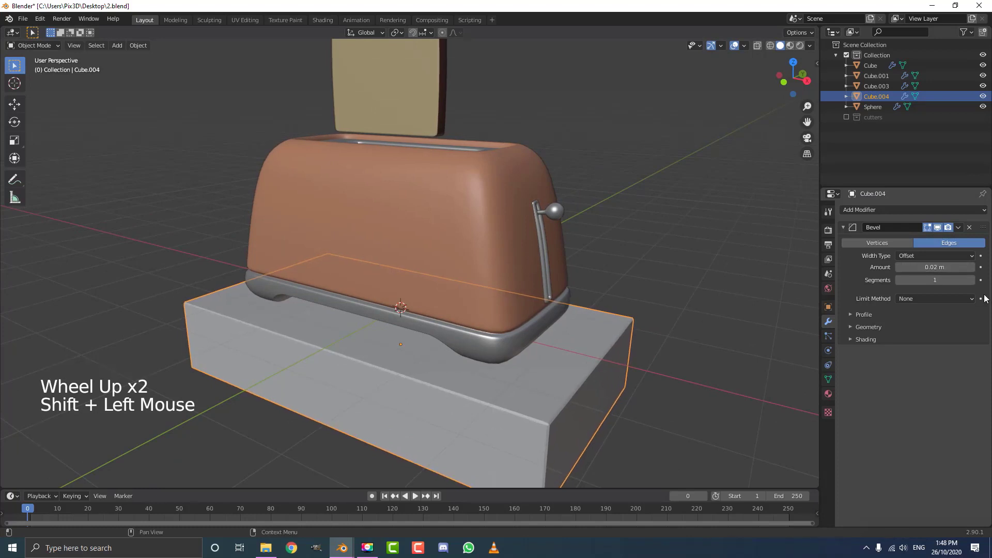
left_click(971, 279)
left_click(139, 46)
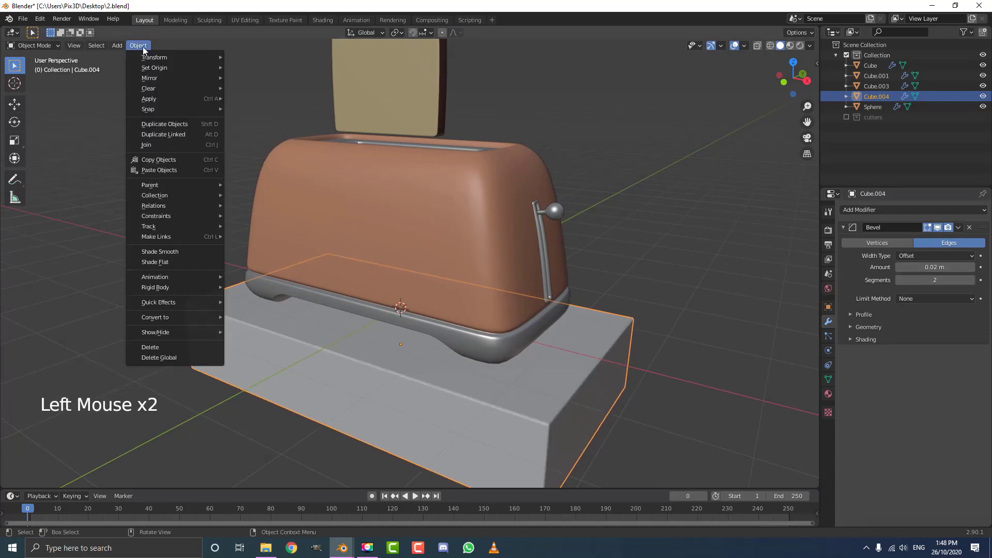
scroll(597, 188, "down", 5)
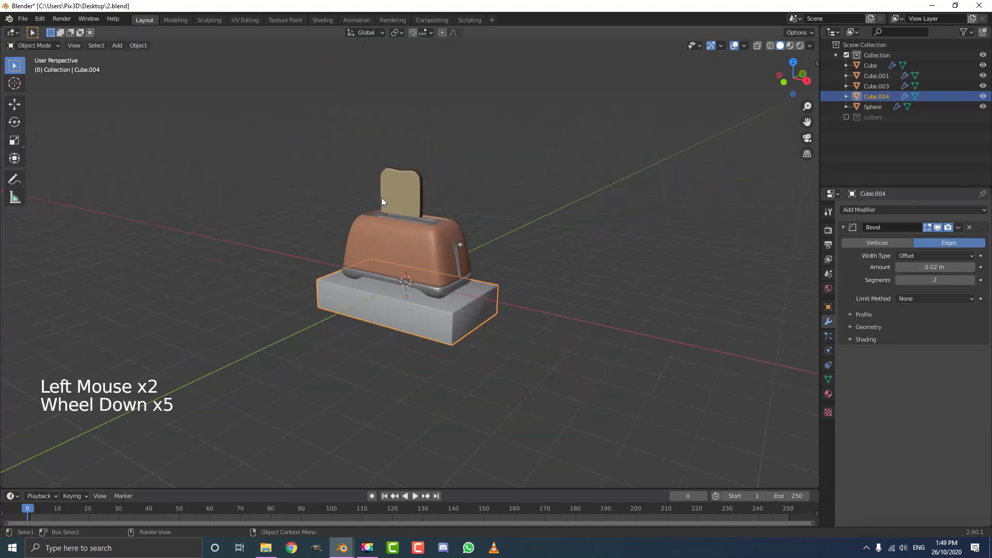
Add a plane and scale it up into a large floor around the toaster
middle_click_drag(381, 197, 392, 205)
scroll(392, 205, "down", 3)
key("shift+a")
mouse_move(411, 110)
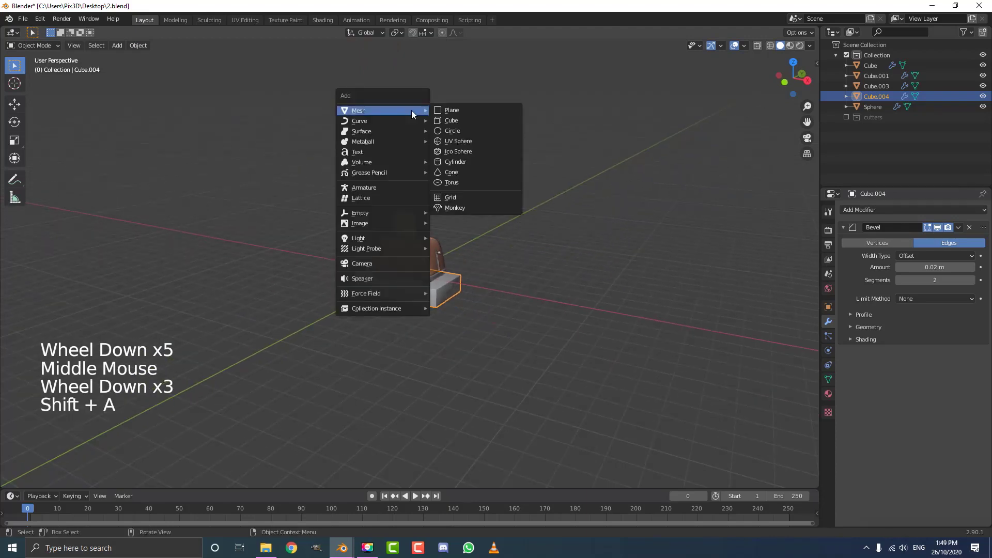
left_click(460, 110)
scroll(461, 182, "down", 1)
key("s")
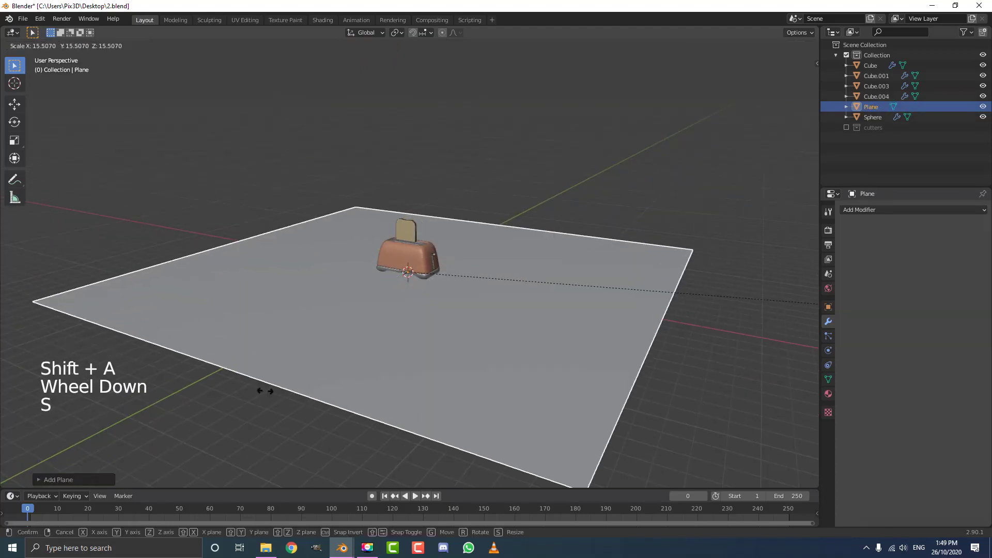
left_click(462, 211)
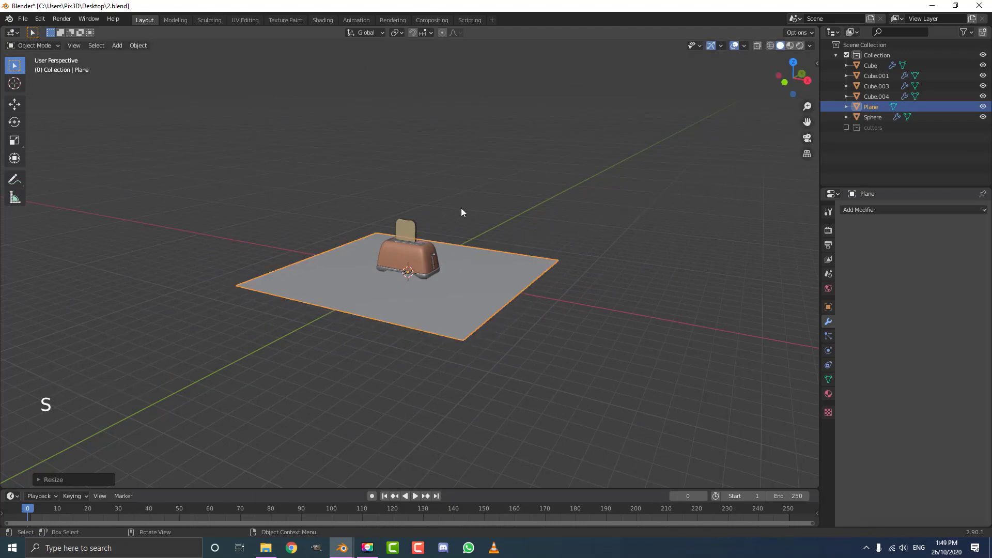
Lower the floor plane along Z to the base of the platform
middle_click_drag(462, 210, 477, 213)
key("g")
key("z")
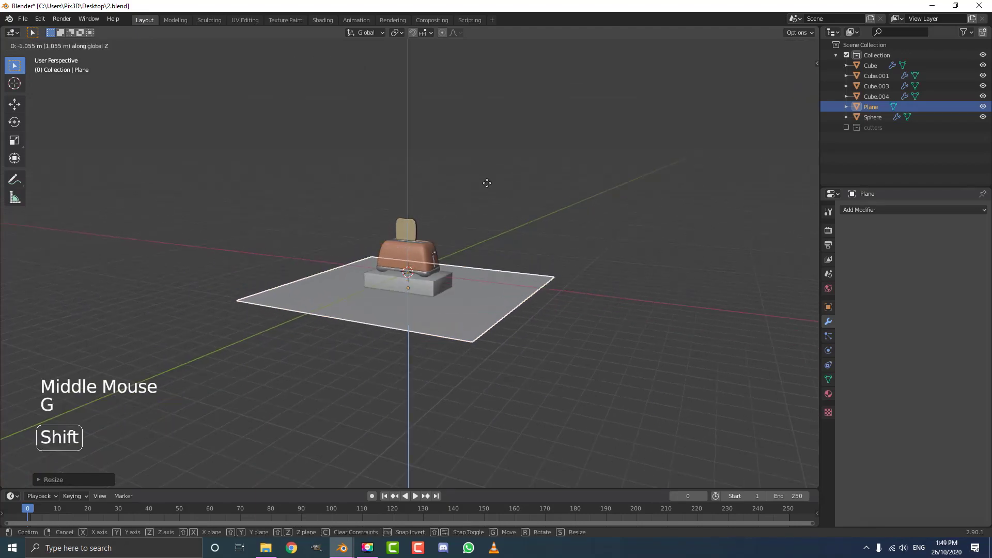
left_click(489, 172)
Stretch the floor plane along X so it extends farther on both sides of the platform
middle_click_drag(488, 172, 504, 263)
key("s")
key("x")
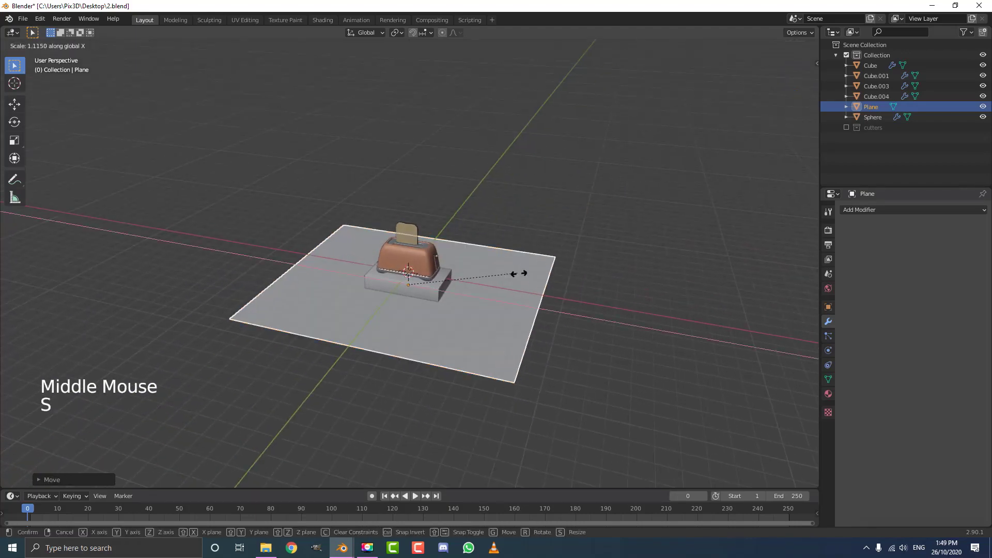
left_click(573, 309)
scroll(571, 310, "down", 5)
middle_click_drag(572, 310, 421, 262)
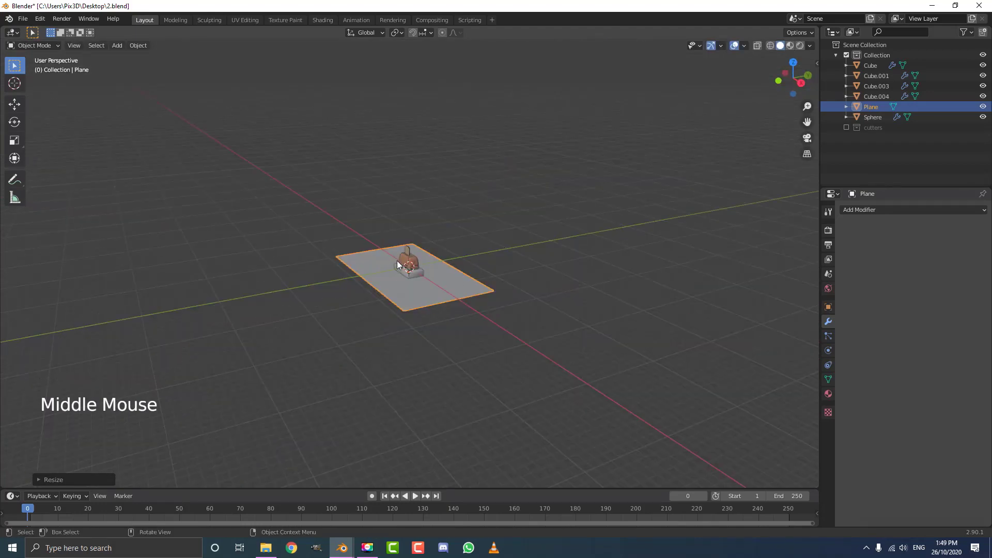
scroll(398, 264, "up", 7)
scroll(476, 244, "down", 3)
middle_click_drag(475, 243, 456, 246)
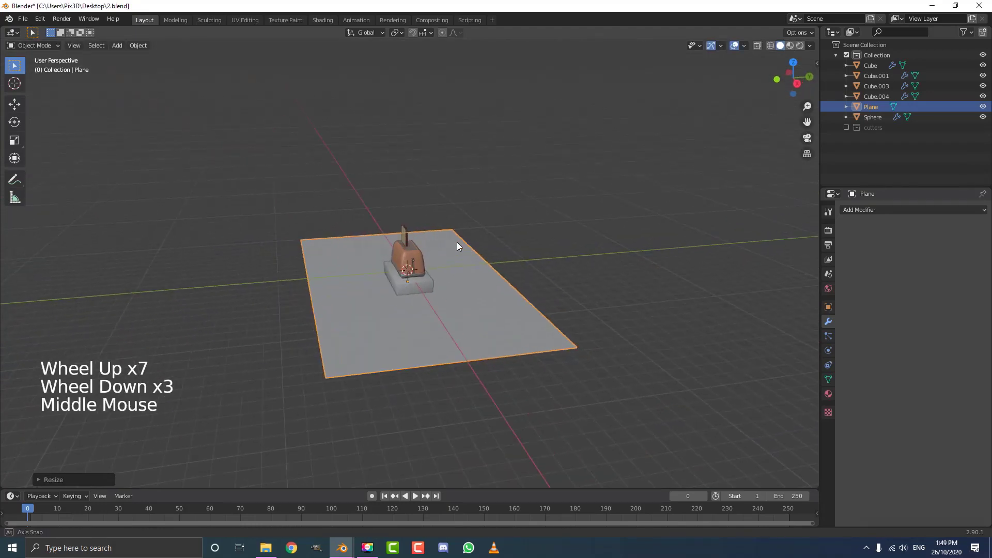
Duplicate the floor plane in place and rotate the copy 90° around X to stand upright as a wall
key("shift+d")
right_click(463, 185)
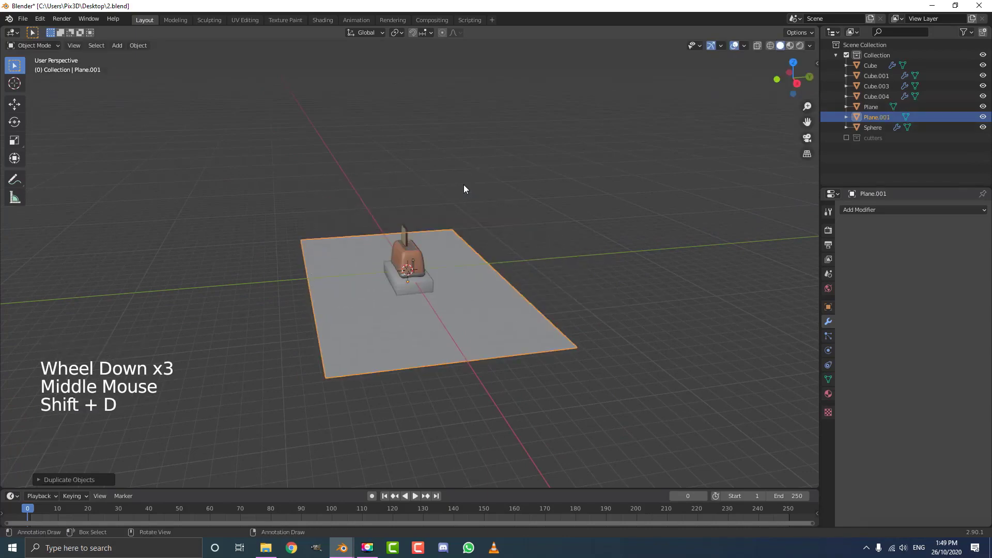
type("rx90")
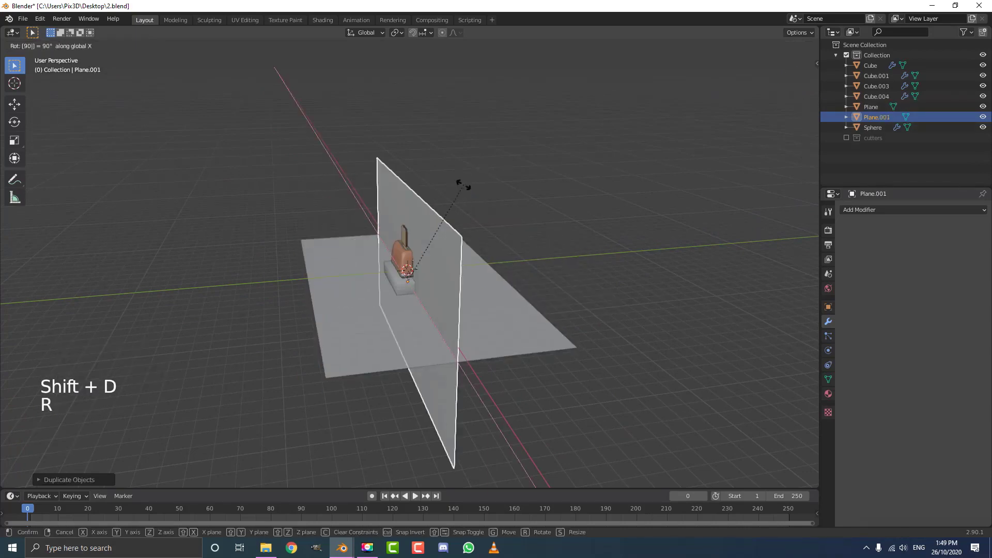
key("Return")
Move the upright plane along Y to the floor's edge behind the toaster and scale it up
key("g")
key("y")
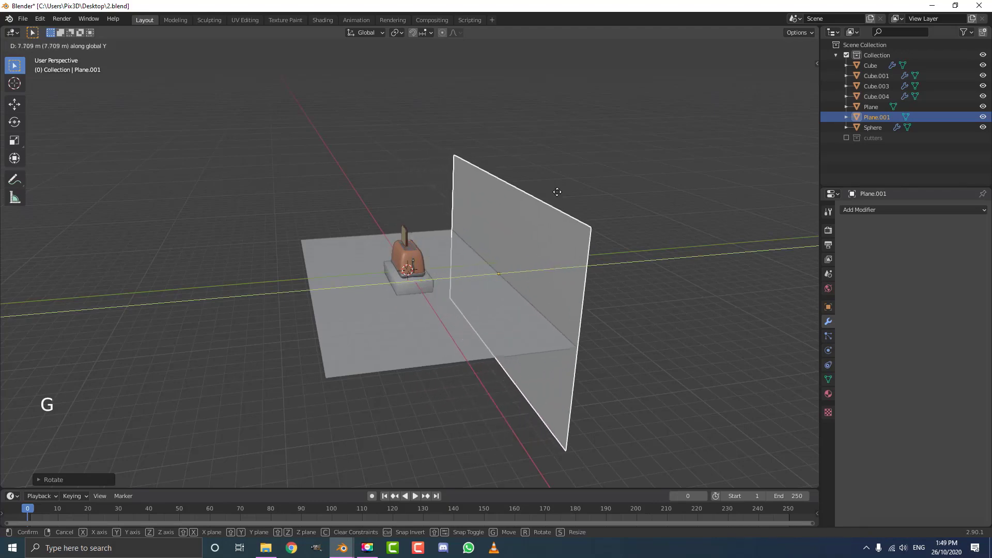
left_click(562, 194)
scroll(563, 313, "down", 4)
key("s")
left_click(588, 360)
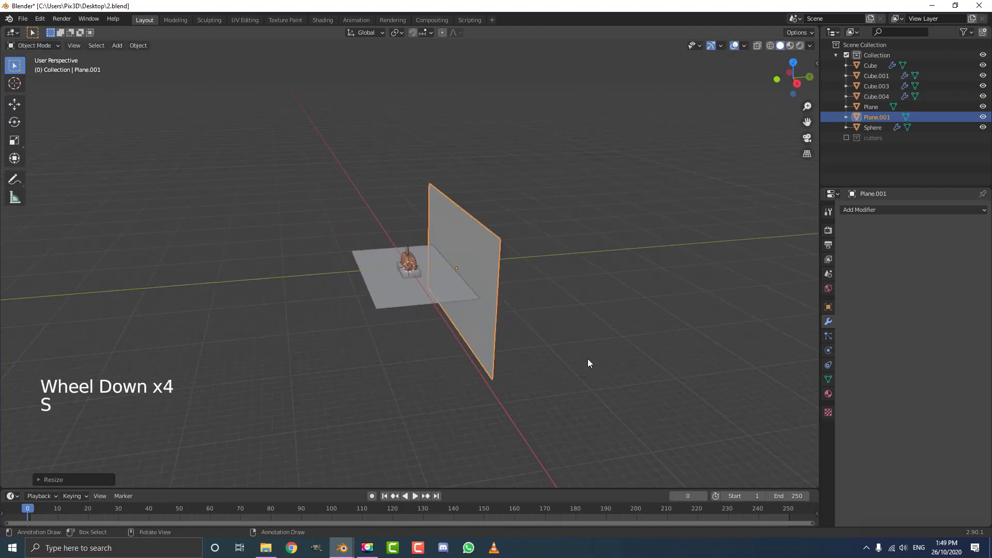
Apply the scale of the upright wall plane
middle_click_drag(587, 362, 448, 268)
scroll(518, 295, "up", 2)
scroll(518, 294, "up", 1, "shift")
scroll(453, 196, "up", 2)
key("ctrl+a")
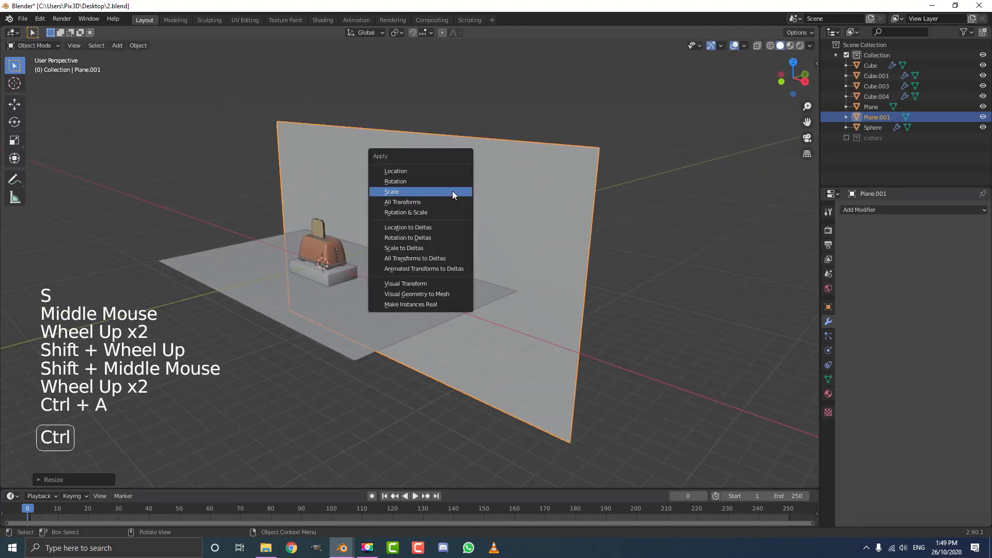
left_click(425, 191)
Add about 20 evenly spaced horizontal loop cuts across the wall plane without sliding them
key("Tab")
middle_click_drag(433, 198, 361, 157)
key("alt+a")
left_click(80, 46)
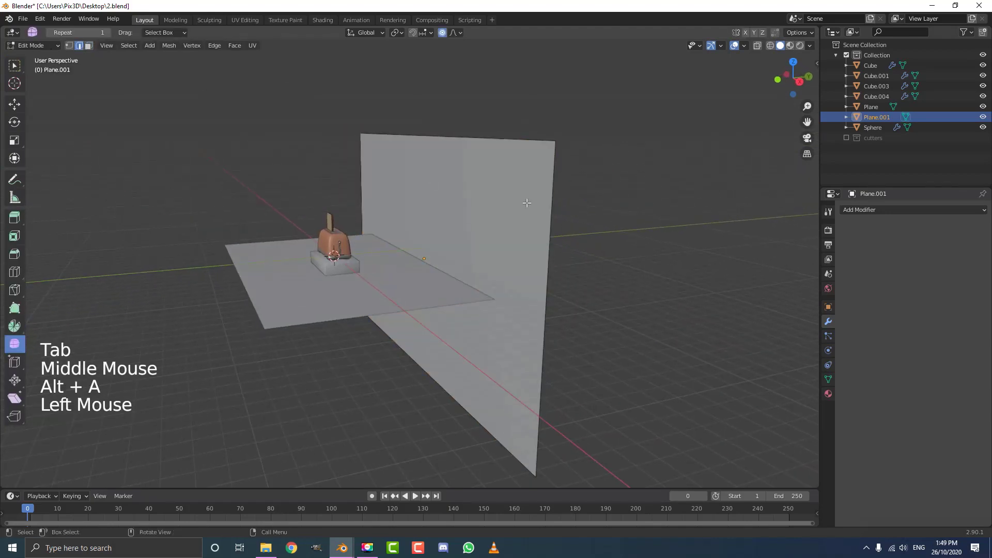
key("ctrl+r")
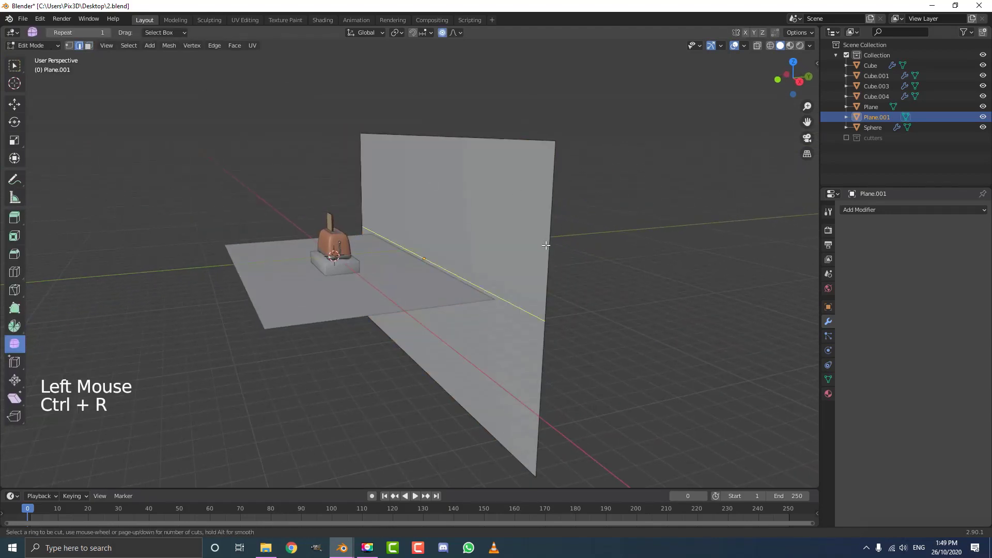
scroll(546, 245, "up", 19)
left_click(546, 245)
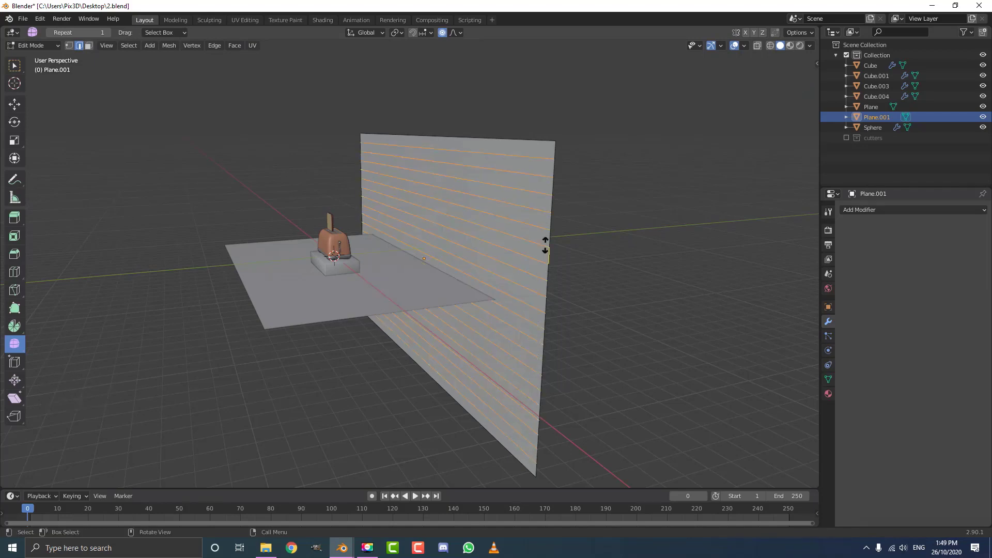
right_click(547, 246)
Bevel the wall's horizontal loop cuts with two segments, about 0.3 m wide
scroll(618, 277, "up", 2)
key("ctrl+b")
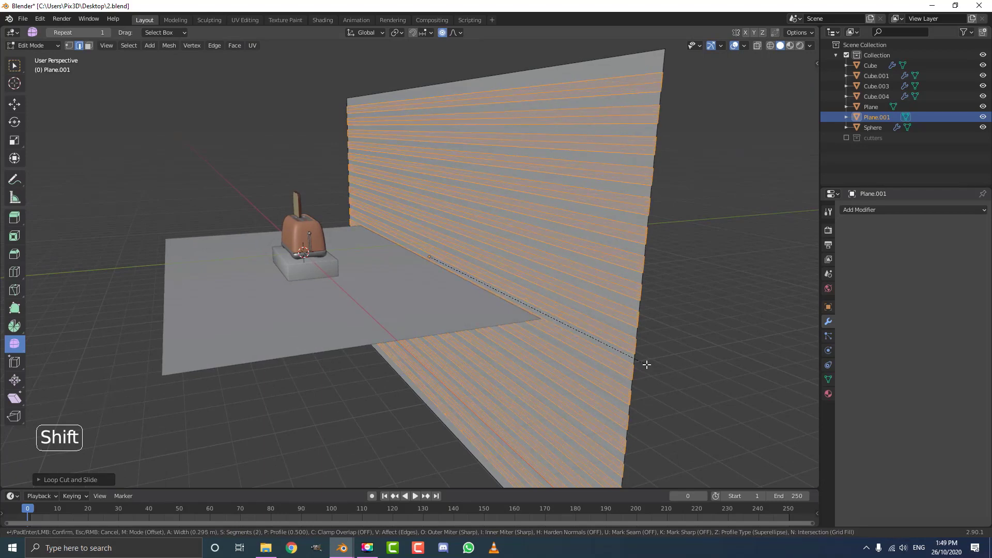
left_click(647, 365)
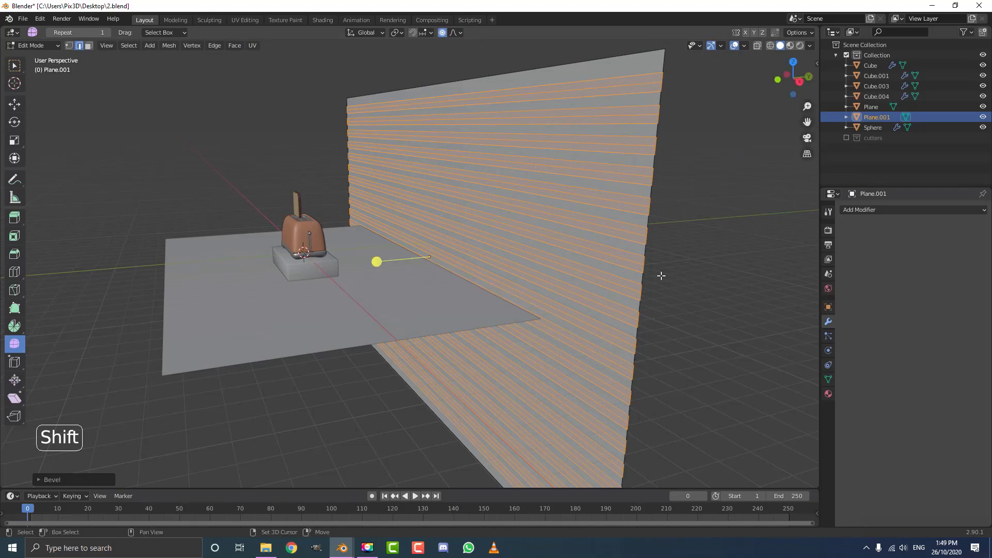
Shrink the selection to the center line of each beveled strip and move those edges along Y toward the toaster to form ridges
key("ctrl+KP_Subtract")
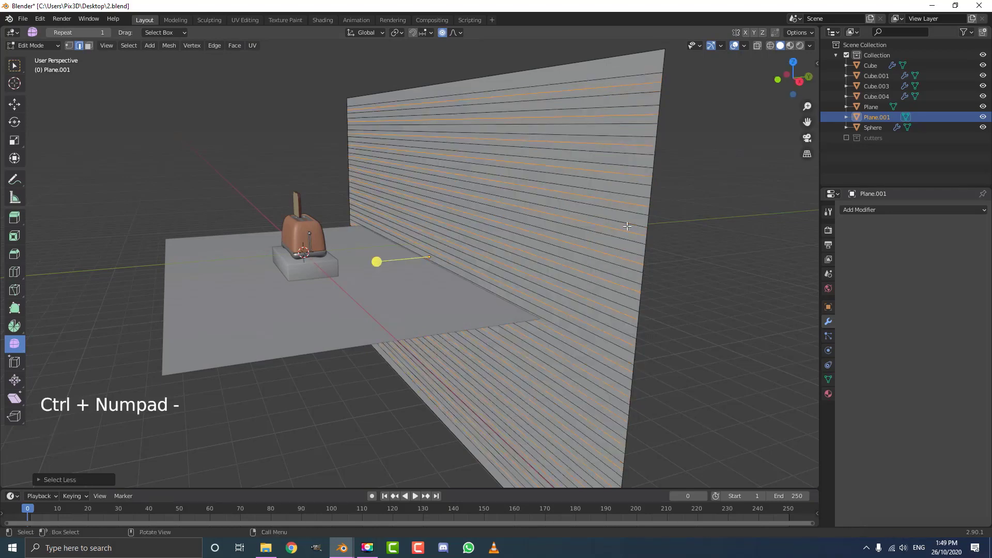
scroll(634, 220, "down", 2)
middle_click_drag(634, 221, 623, 222)
key("g")
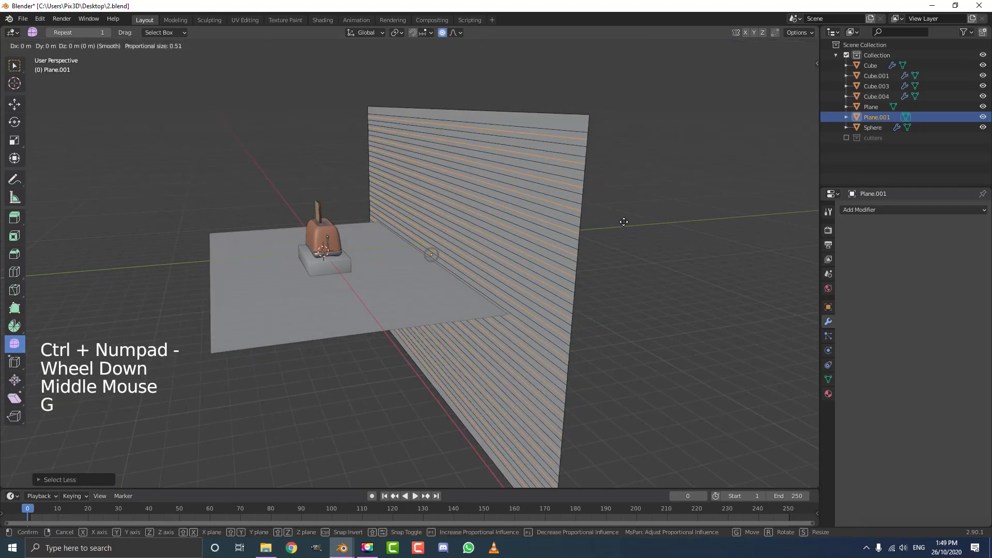
key("y")
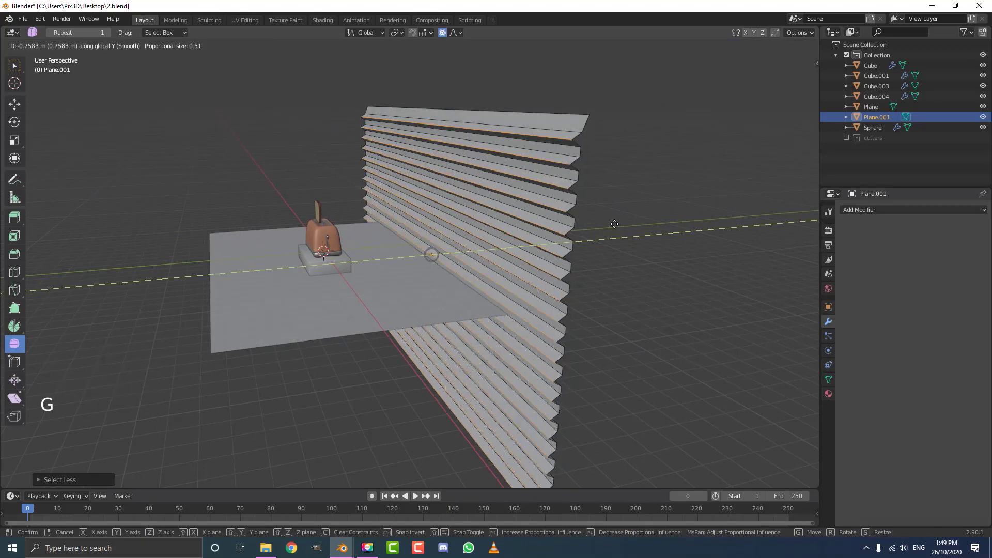
left_click(615, 224)
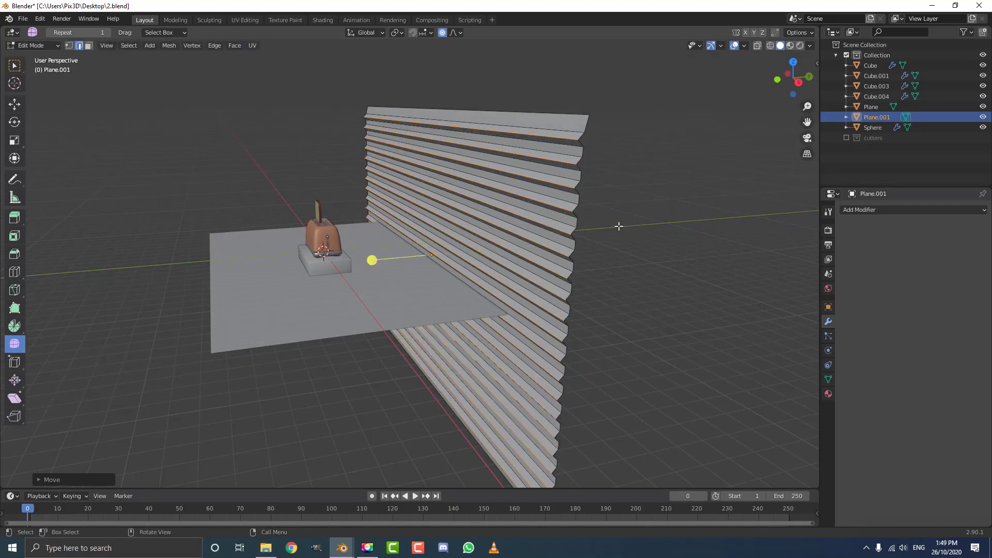
key("Tab")
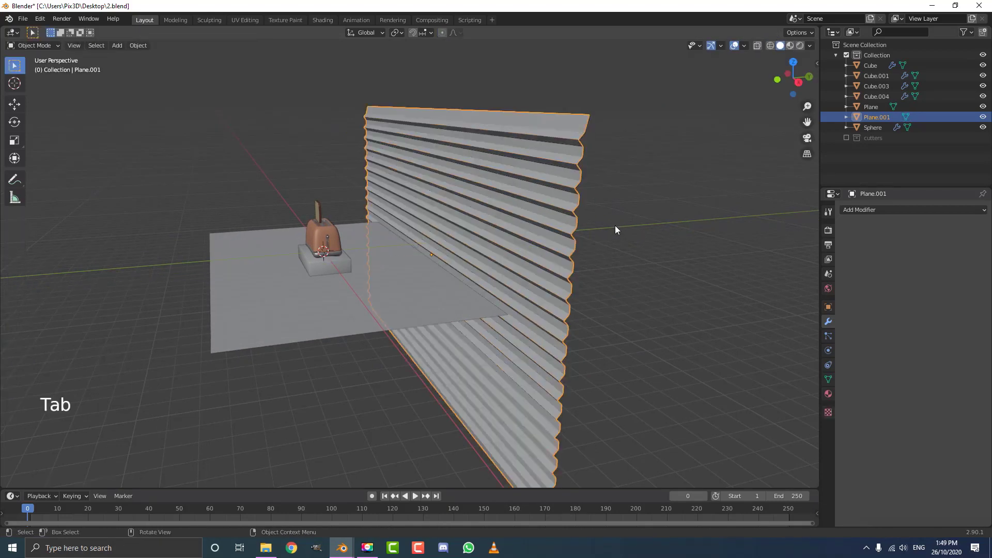
Add a Subdivision Surface modifier to the corrugated wall and shade it smooth
left_click(847, 209)
left_click(796, 381)
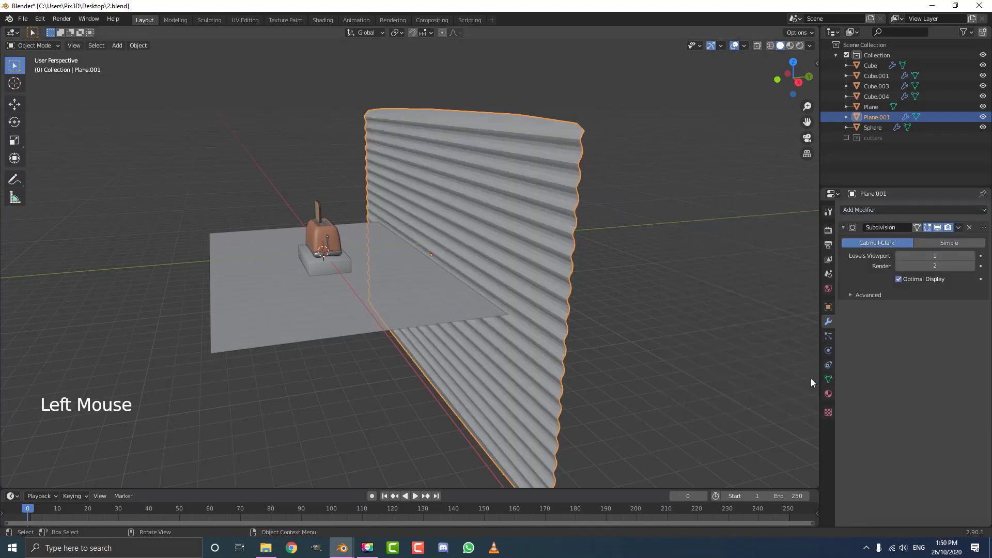
left_click(138, 46)
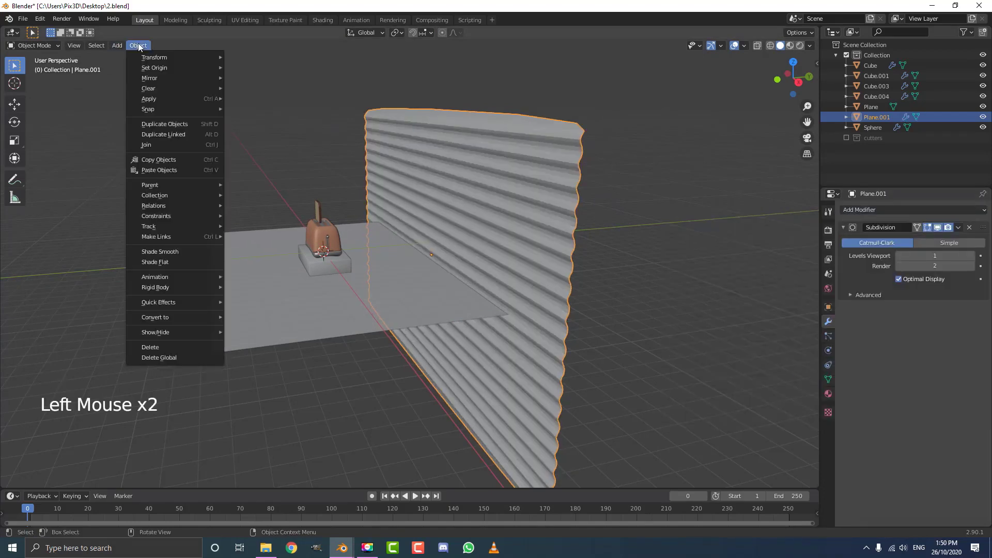
left_click(160, 251)
Scale up the corrugated wall so it covers more of the background behind the toaster
scroll(203, 247, "down", 4)
middle_click_drag(310, 243, 504, 235)
scroll(410, 236, "up", 4)
key("alt+a")
left_click(424, 191)
scroll(450, 222, "down", 4)
key("s")
left_click(505, 250)
mouse_move(419, 245)
middle_mouse_down()
mouse_move(318, 226)
mouse_move(431, 244)
mouse_move(416, 240)
middle_mouse_up()
key("alt+a")
Add a camera to the scene and look through it
scroll(361, 230, "up", 5)
scroll(411, 236, "up", 4)
key("shift+a")
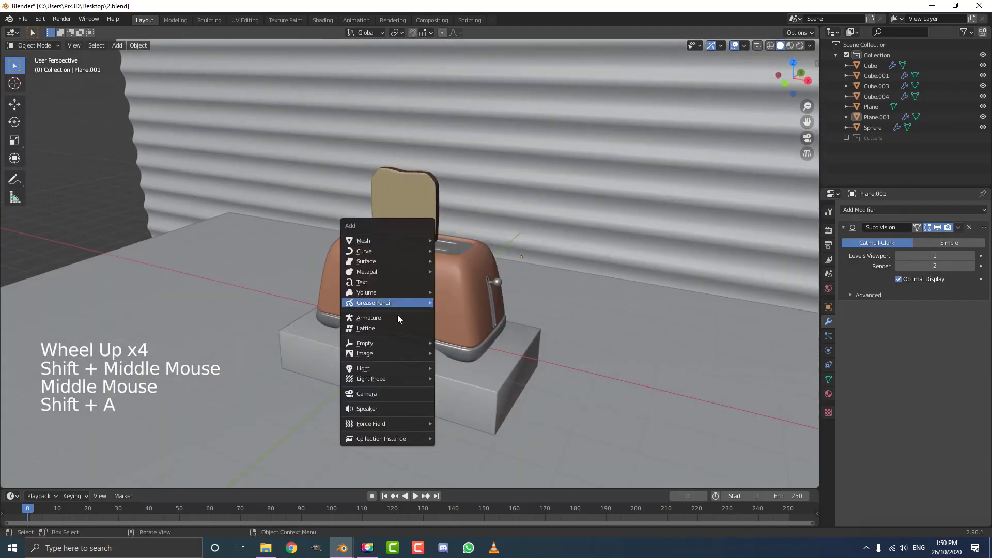
left_click(375, 394)
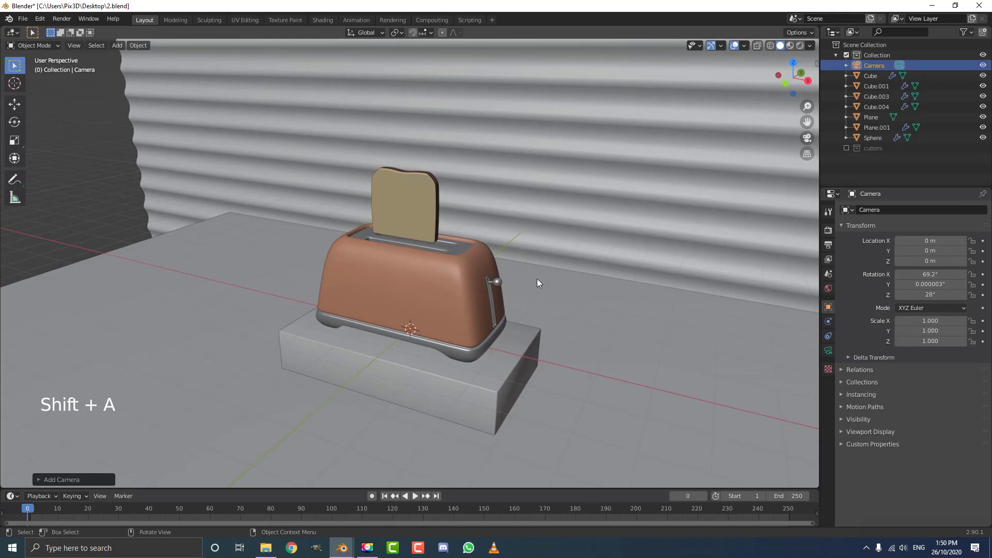
key("KP_0")
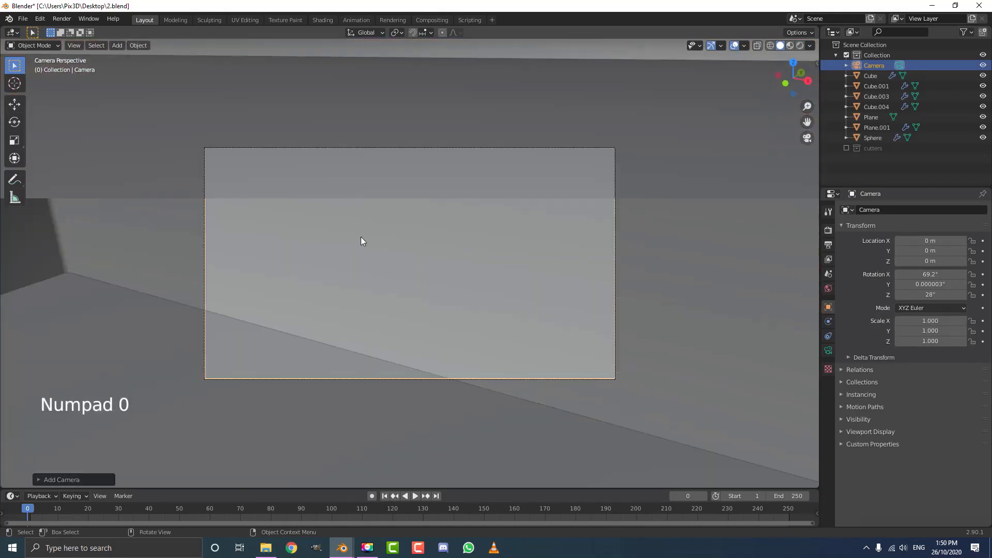
Pull the camera back about 15 m along its local Z axis and shift it to frame the toaster
key("g")
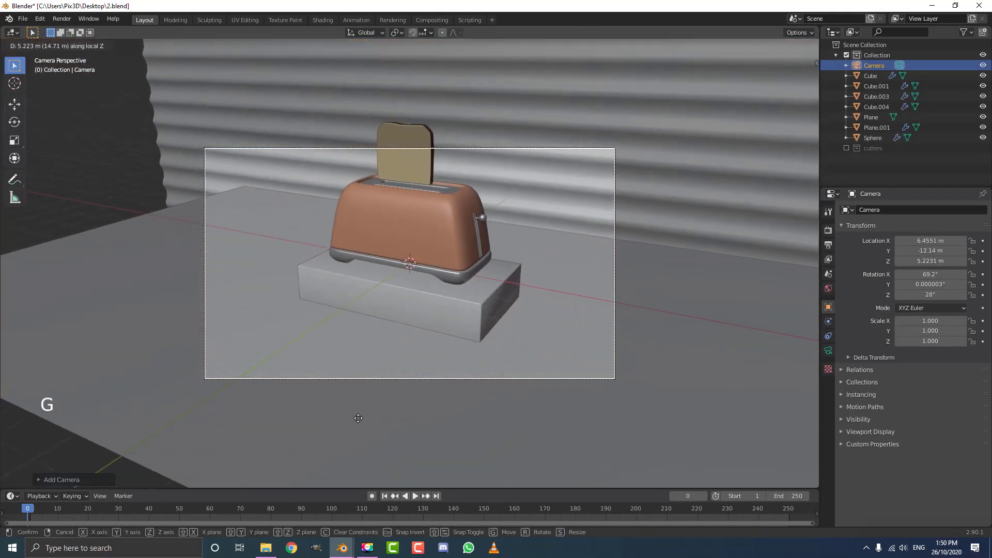
key("g")
key("g")
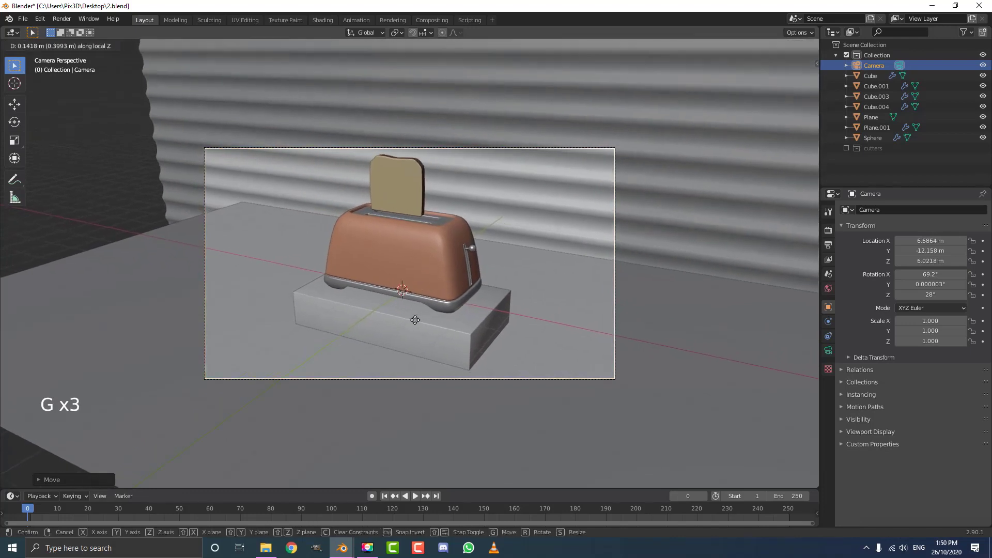
left_click(432, 345)
Set the camera's focal length to 125 mm
left_click(828, 351)
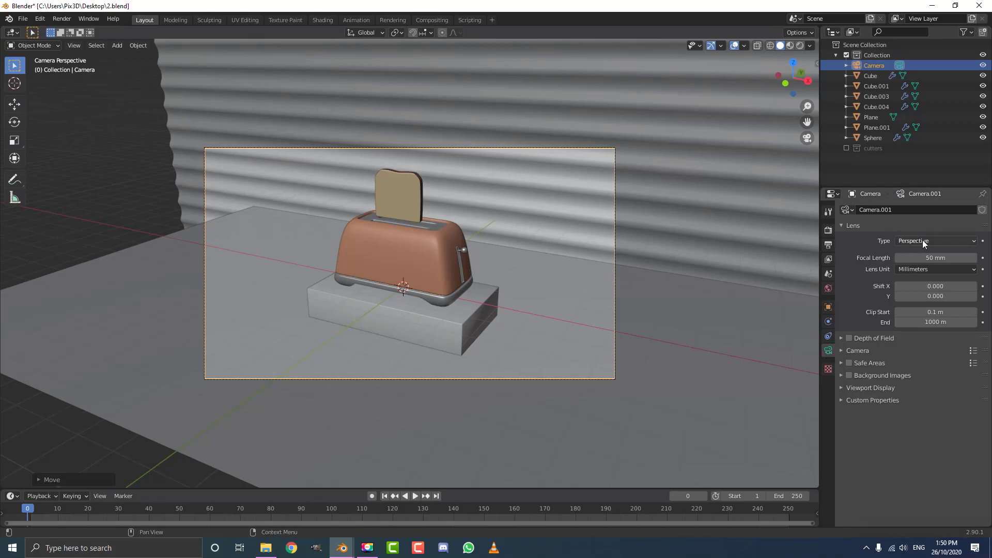
left_click(932, 256)
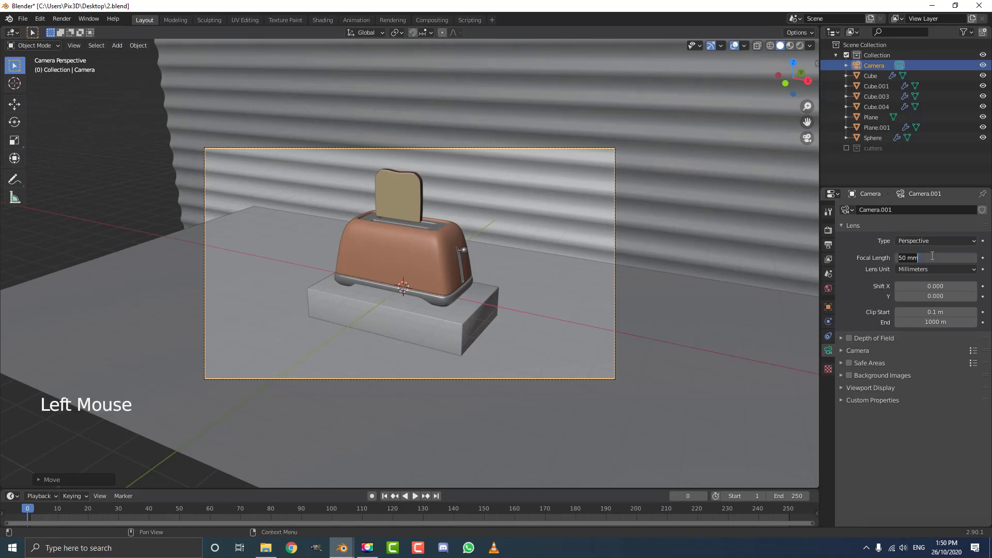
type("12")
type("5")
key("Return")
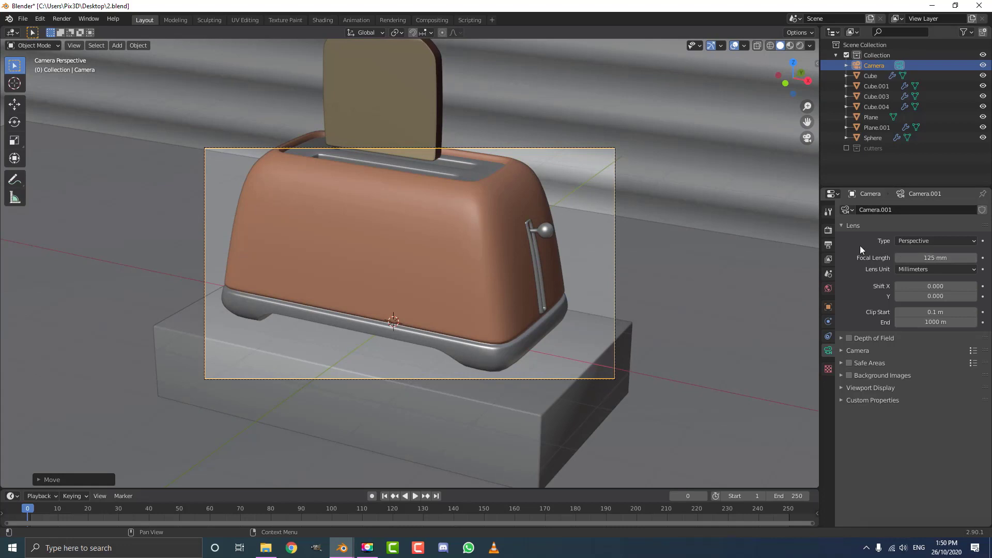
Set the output resolution's Y value to 1920 px for a square frame
left_click(828, 245)
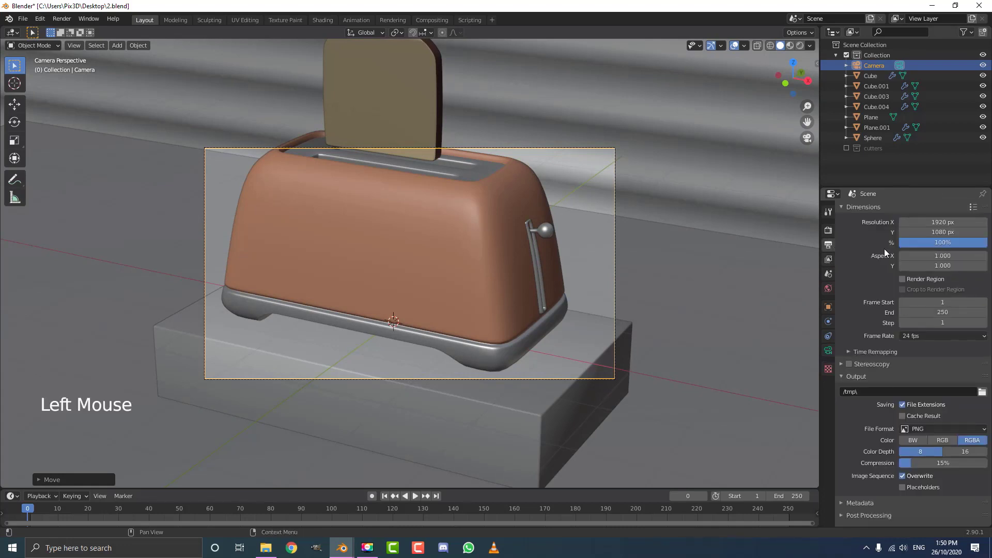
left_click(939, 231)
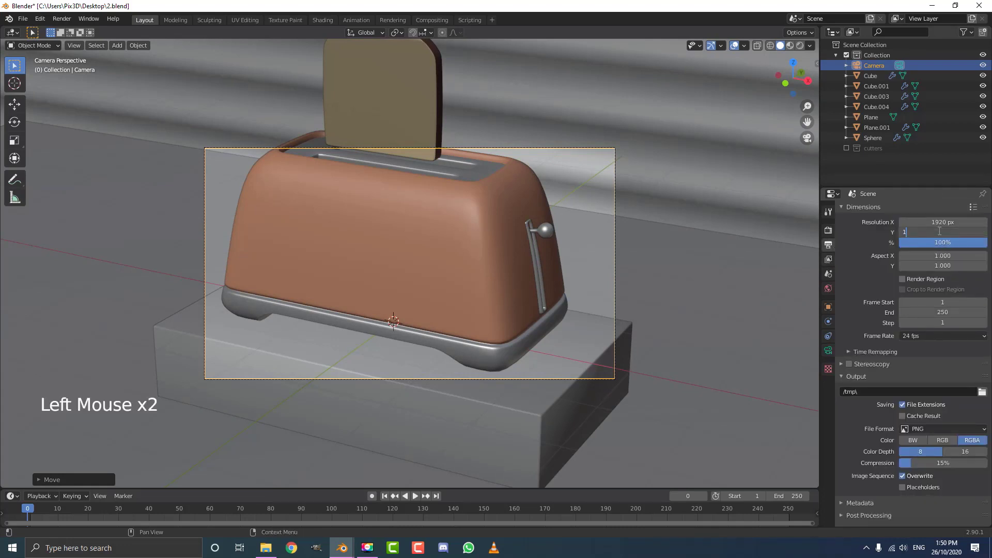
type("1920")
key("Return")
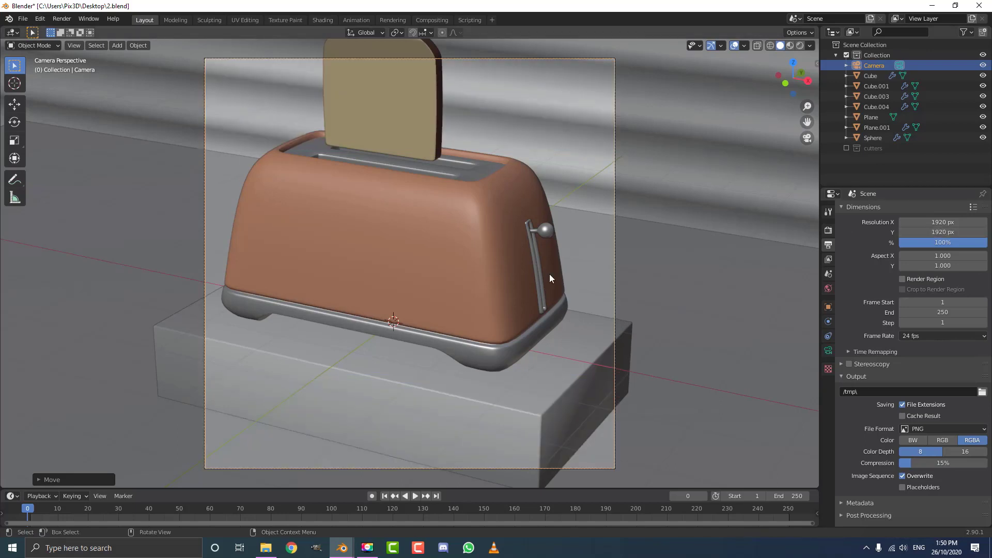
Move the camera back about 7 m along its local Z axis and shift it up relative to the toaster
scroll(432, 288, "down", 3)
key("g")
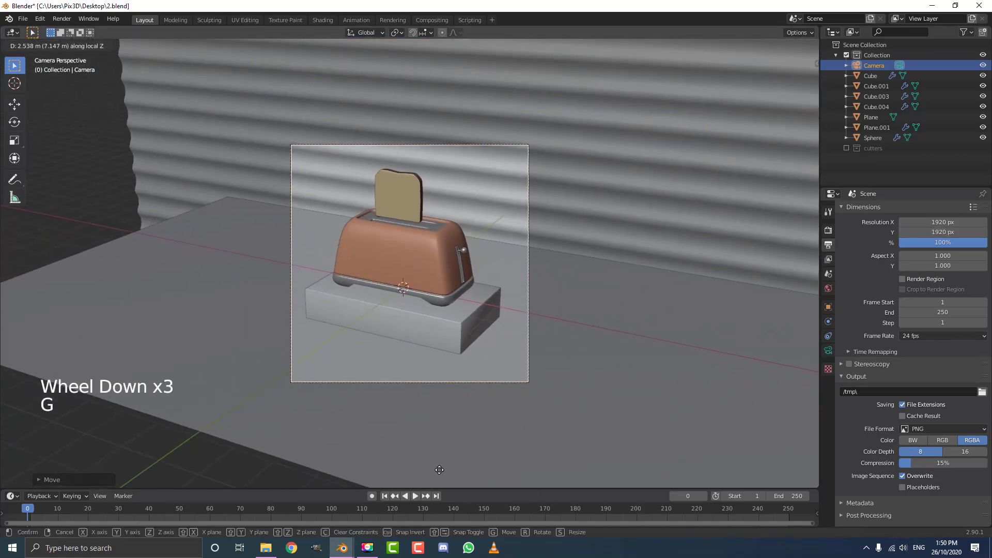
left_click(478, 305)
key("g")
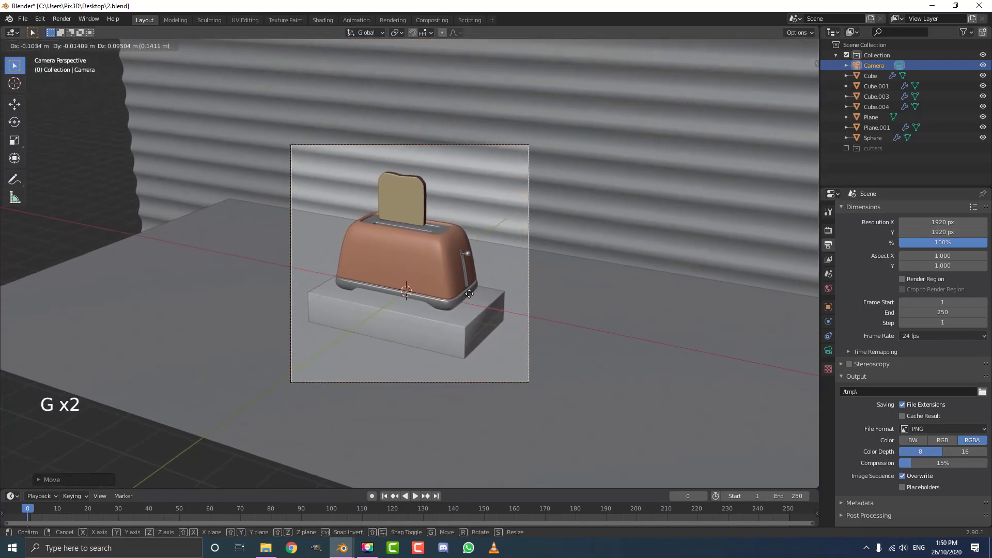
key("g")
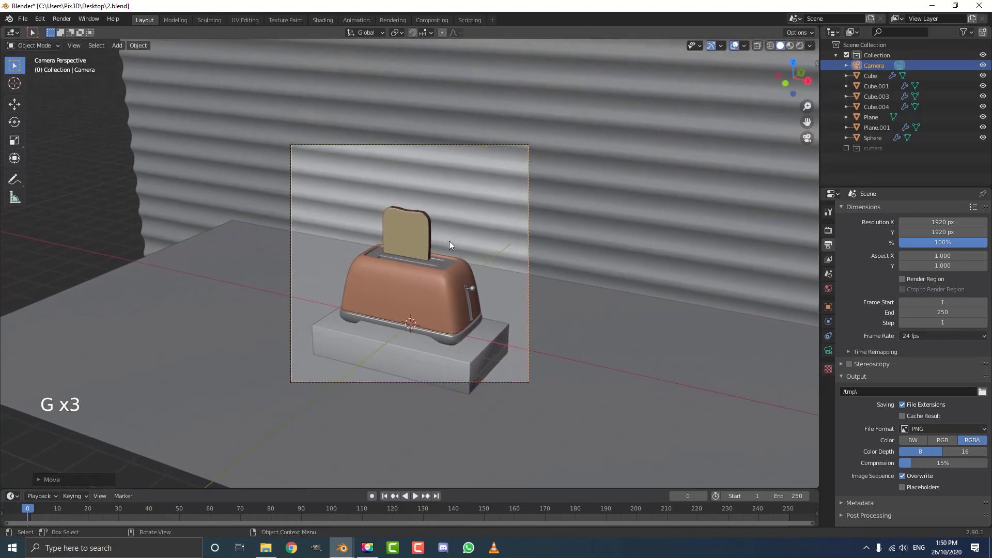
Tilt the camera with trackball rotation and reposition it to adjust the viewing angle on the toaster
key("r")
key("shift")
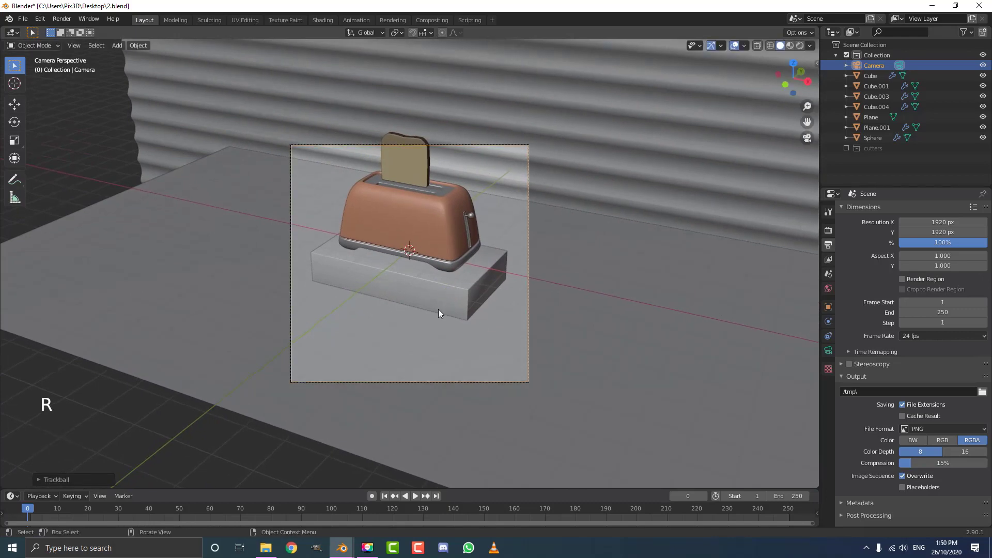
key("g")
left_click(430, 163)
key("r")
key("r")
left_click(430, 170)
Lower the camera to center the toaster in the frame and roll it about 1°
middle_click_drag(426, 245, 415, 223, "shift")
key("g")
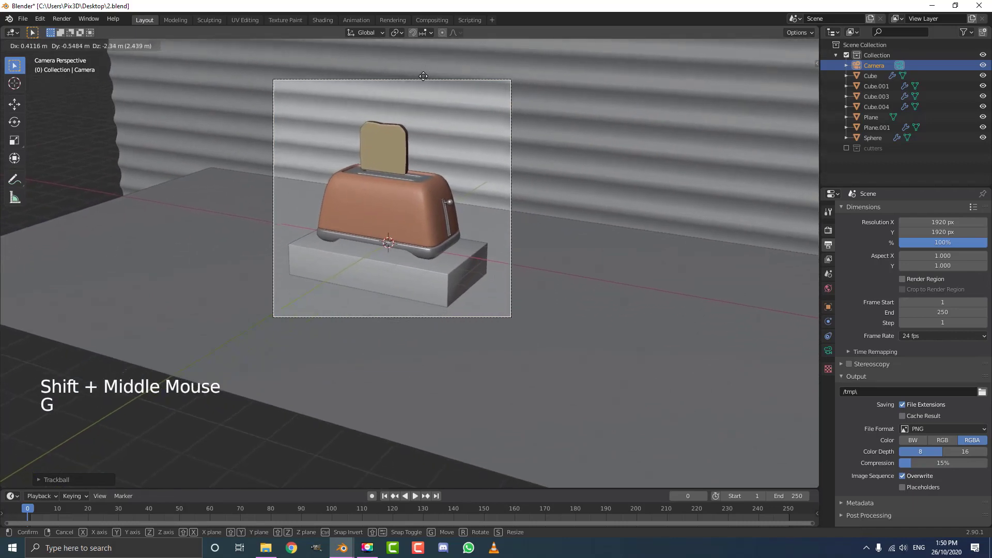
left_click(585, 81)
key("r")
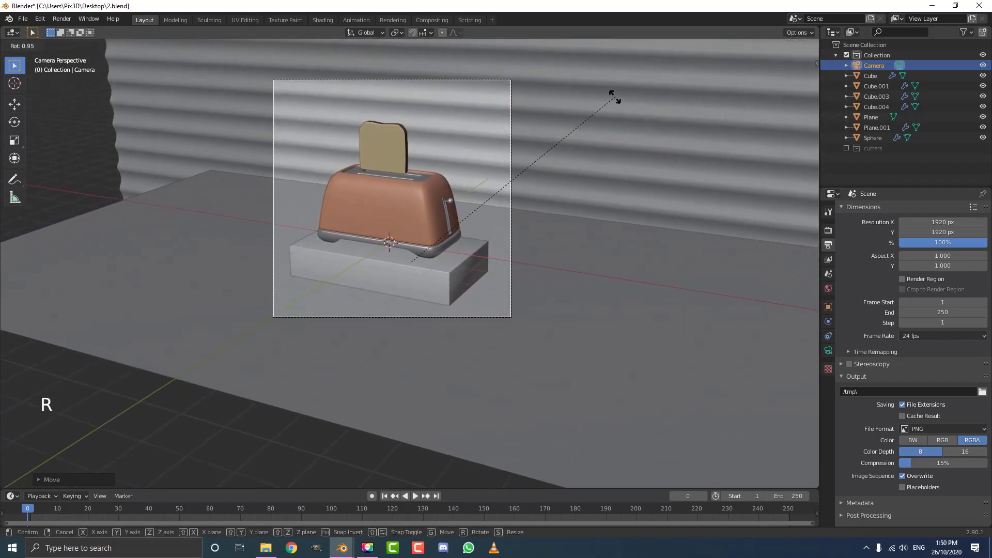
left_click(615, 98)
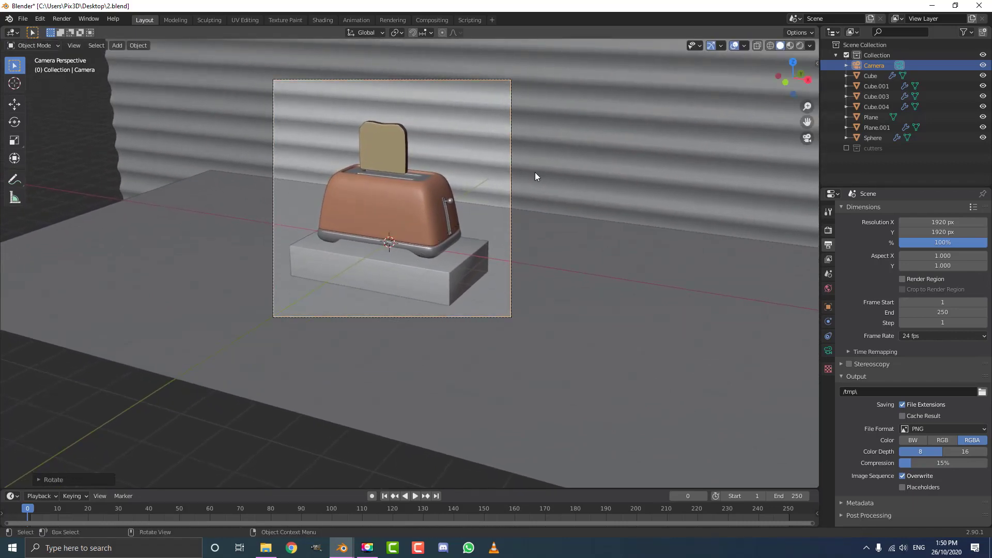
Nudge and slightly roll the camera, and bring it closer so the toaster and platform fill more of the frame
key("g")
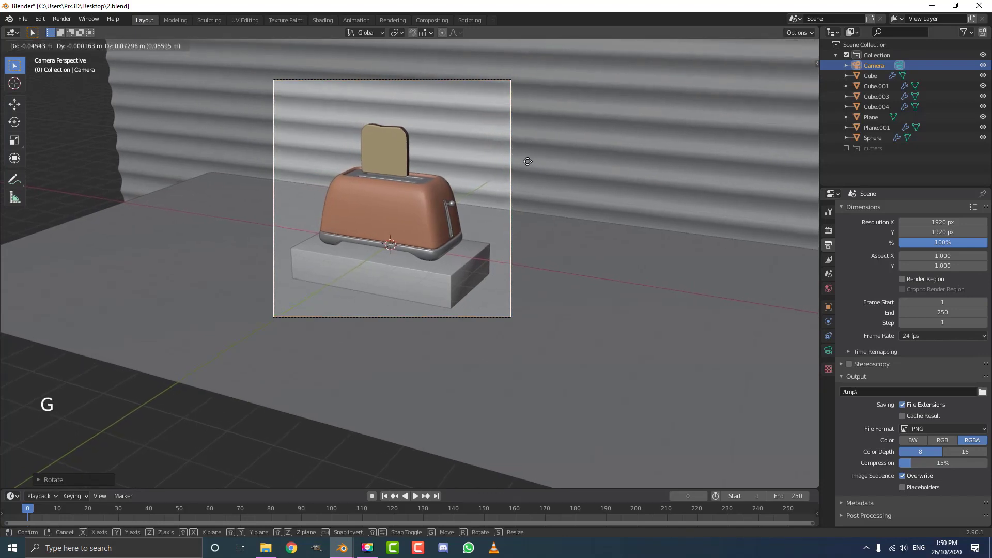
left_click(559, 159)
key("r")
left_click(552, 167)
key("g")
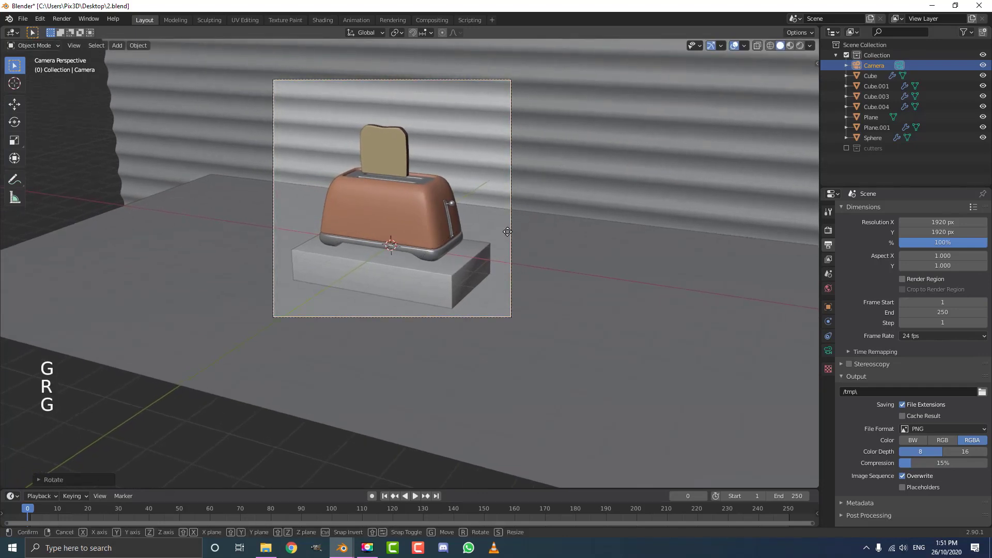
left_click(487, 135)
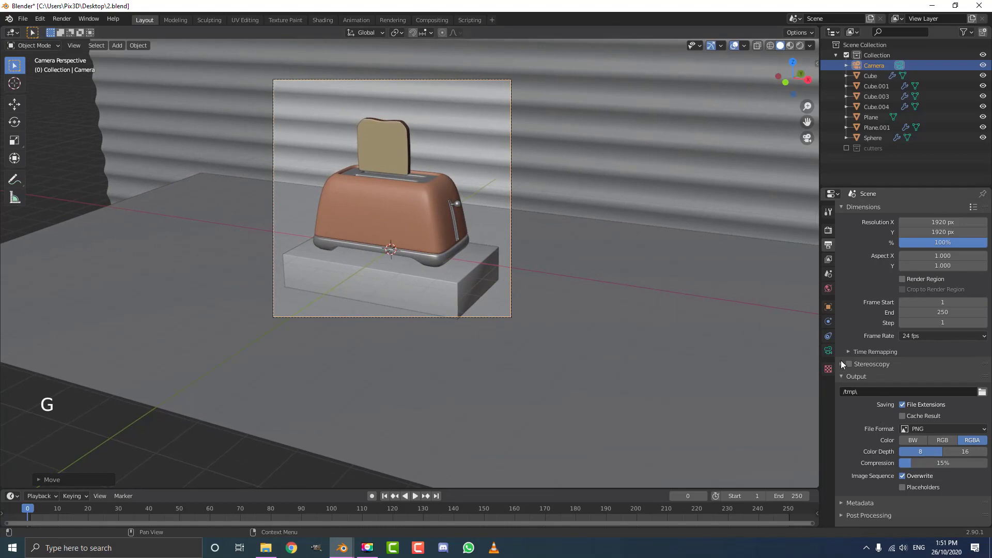
Set the camera's focal length to 185 mm and move it back along its local Z axis to fit the toaster and platform in frame
left_click(829, 351)
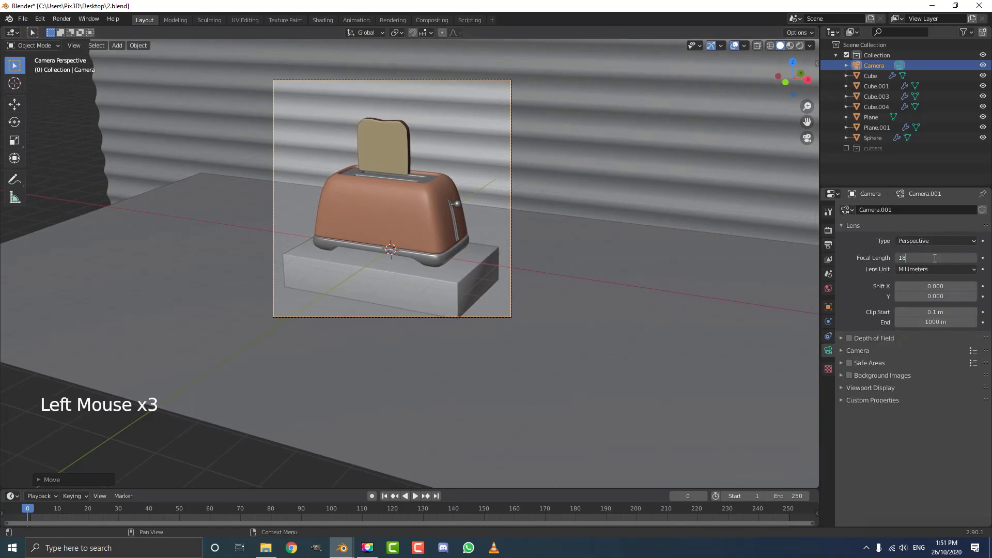
triple_click(934, 257)
type("185")
key("Return")
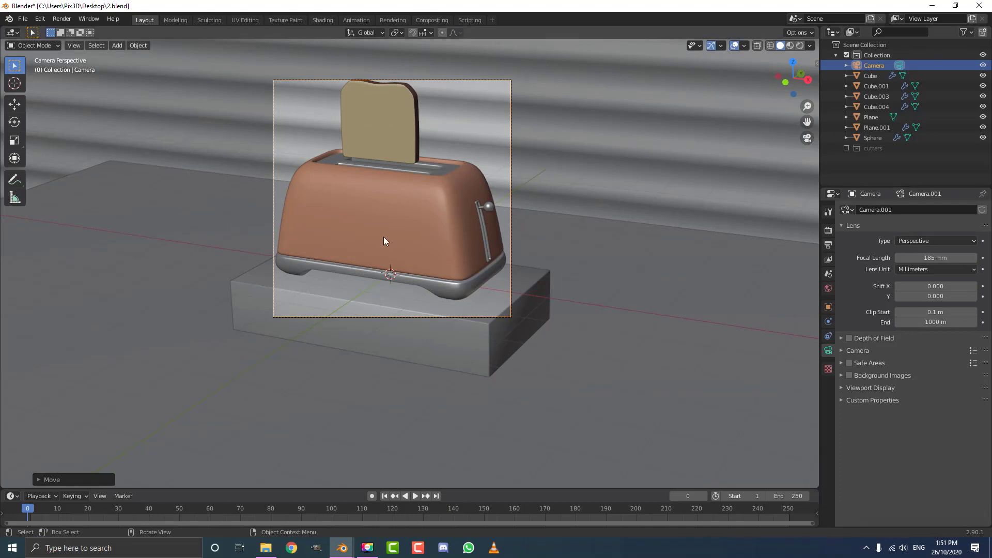
key("g")
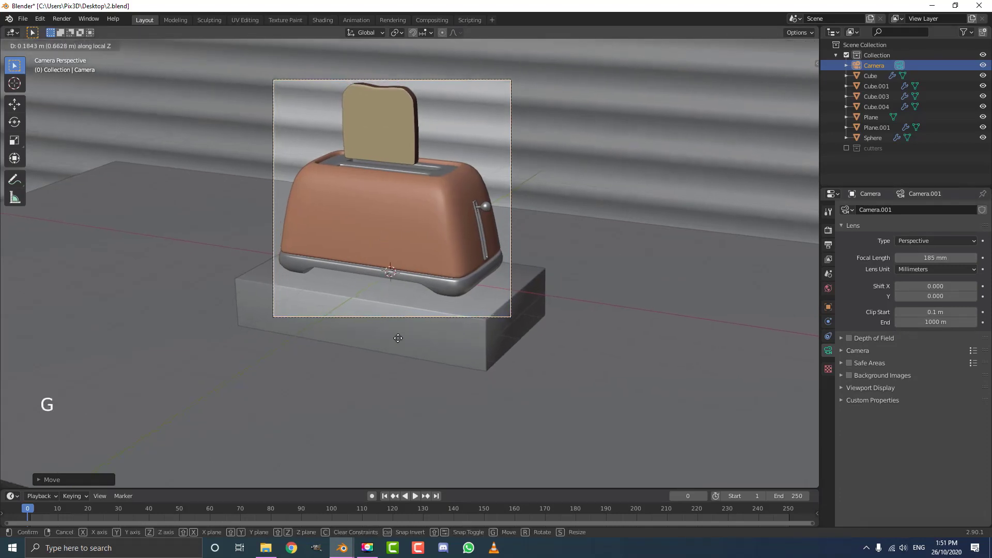
left_click(432, 127)
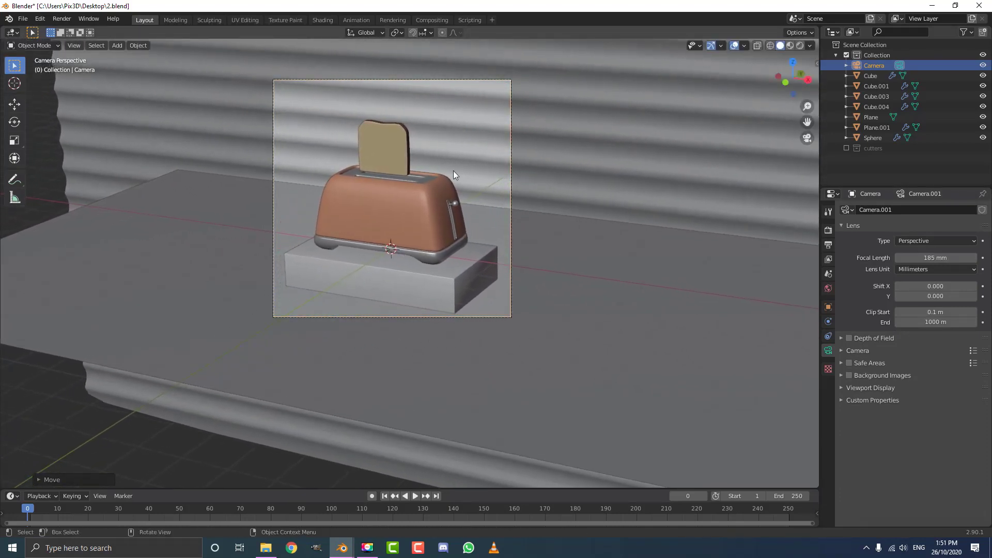
Examine the toaster, toast slice and wall through the camera and from several surrounding angles
scroll(453, 171, "up", 2)
middle_click_drag(435, 138, 455, 235, "shift")
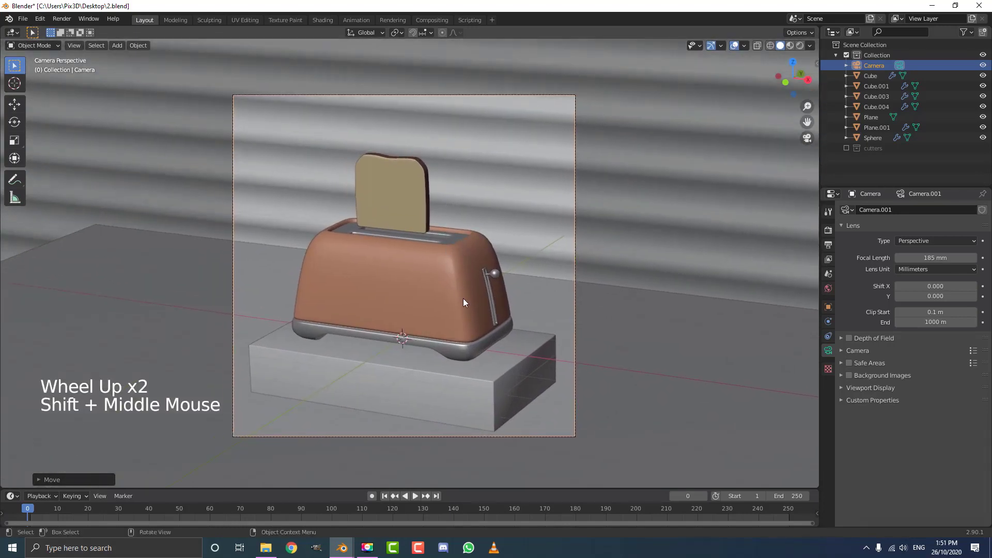
scroll(463, 302, "up", 1)
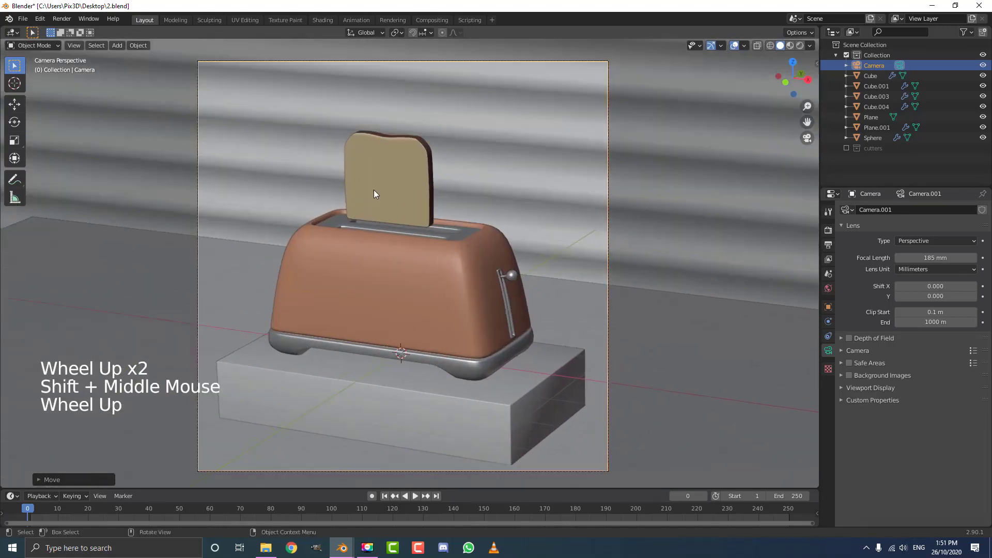
scroll(421, 157, "down", 1)
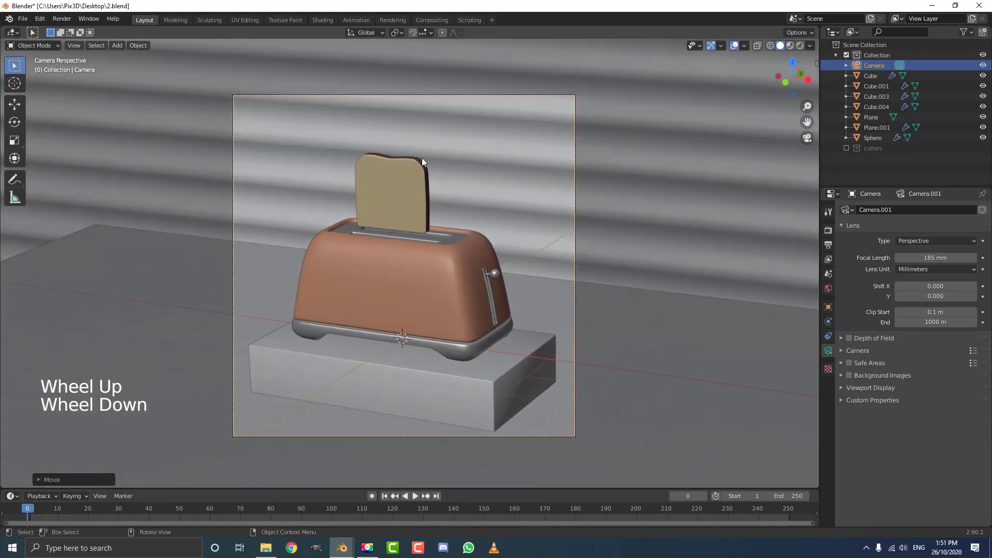
scroll(388, 136, "up", 1)
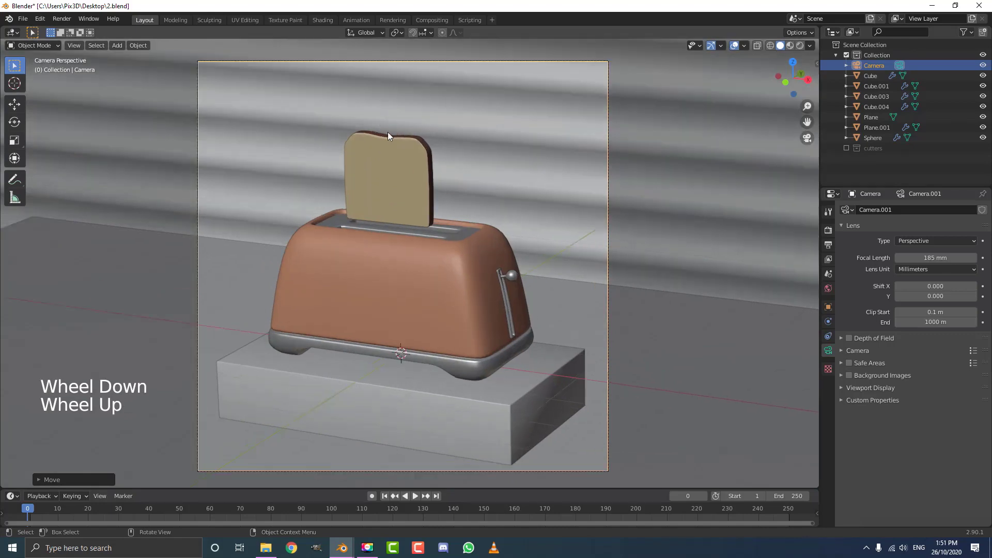
middle_click_drag(383, 135, 352, 178, "shift")
scroll(392, 95, "up", 2)
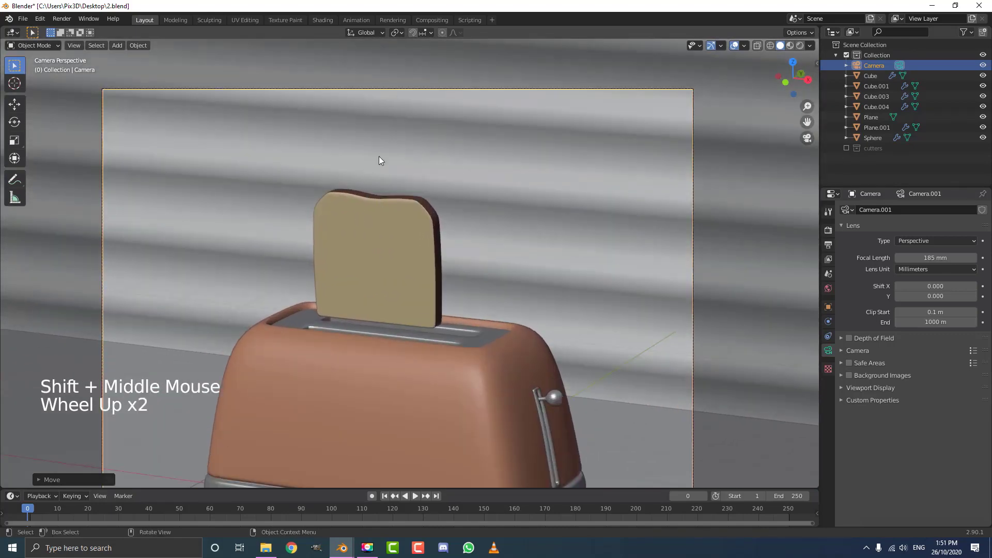
scroll(395, 147, "down", 6)
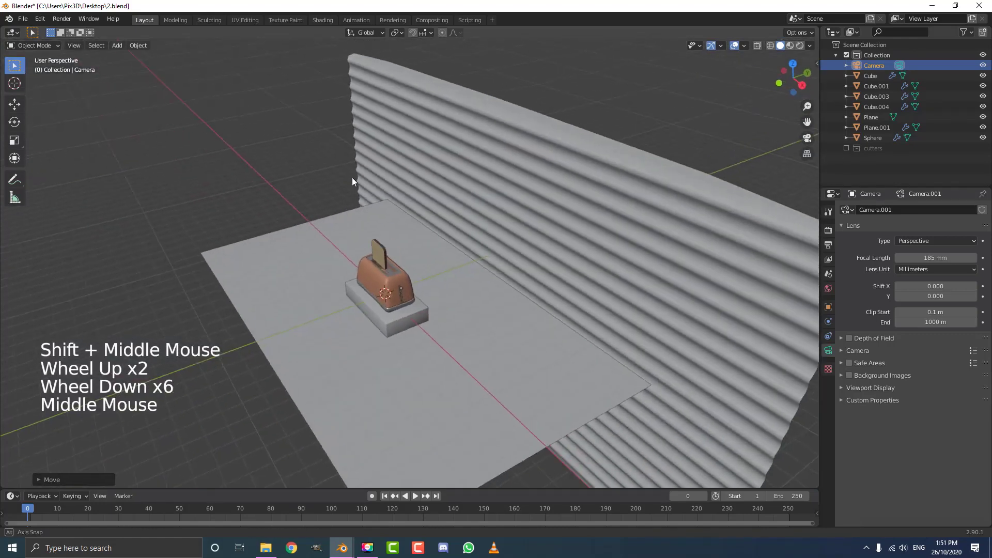
scroll(320, 45, "up", 4)
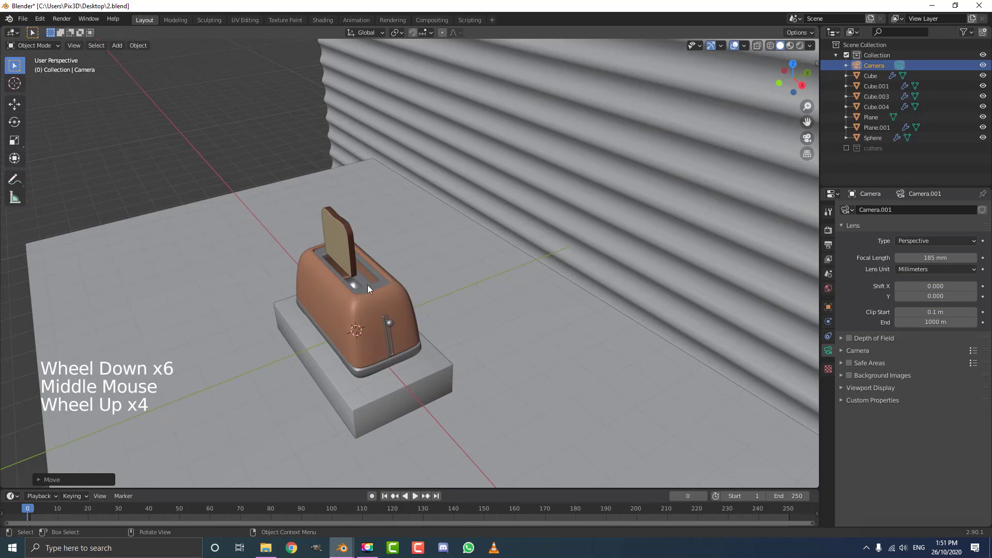
middle_click_drag(368, 284, 334, 246)
scroll(387, 210, "up", 2)
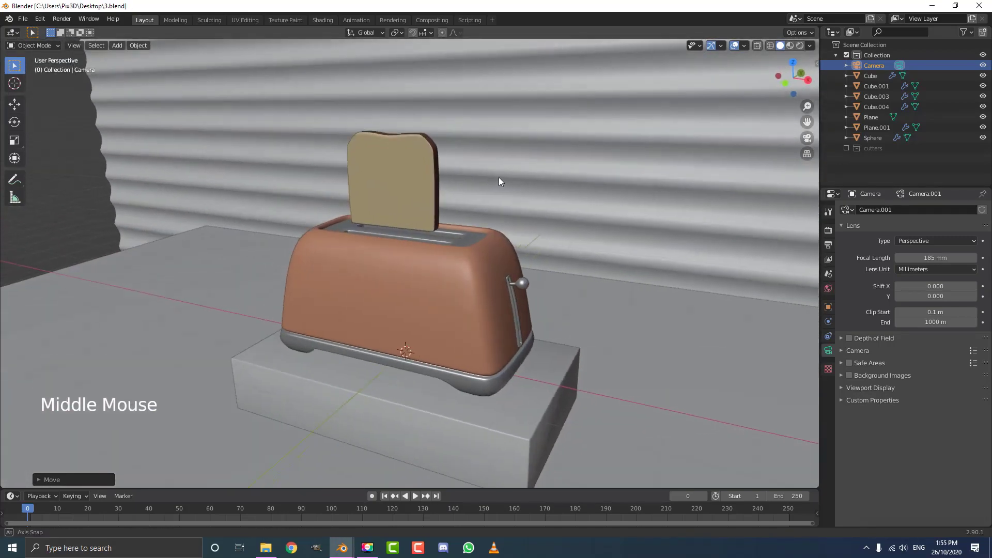
mouse_move(499, 181)
middle_mouse_down()
mouse_move(476, 178)
mouse_move(505, 171)
middle_mouse_up()
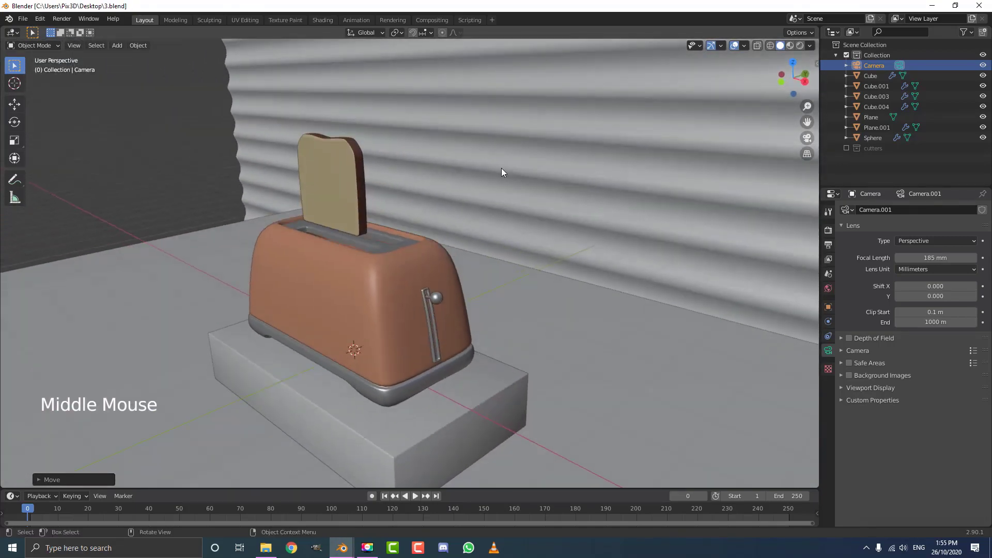
Add a Mirror modifier to the toast slice, using the toaster body as mirror object and only the Y axis
key("KP_3")
middle_click_drag(353, 212, 418, 267, "shift")
scroll(340, 140, "up", 4)
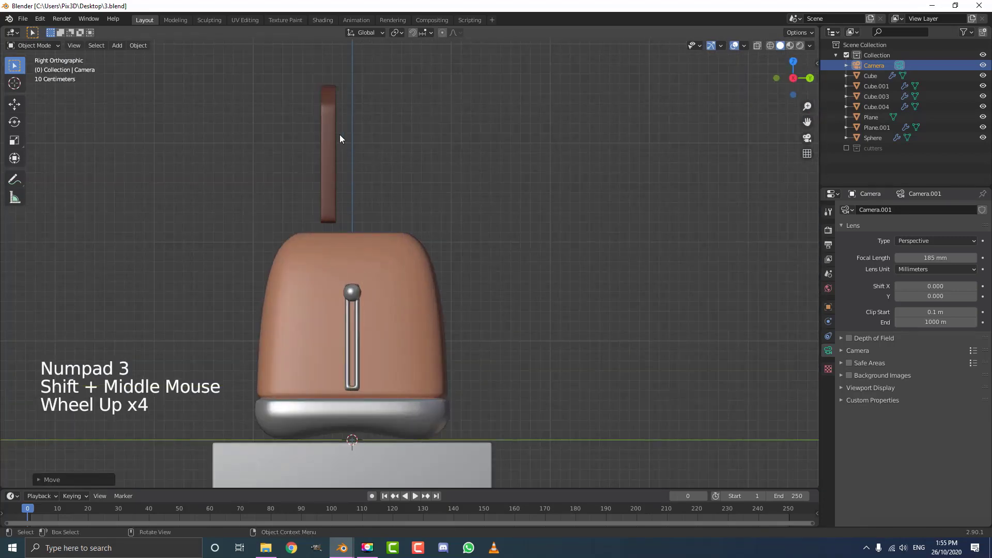
left_click(335, 159)
middle_click_drag(337, 162, 355, 203, "shift")
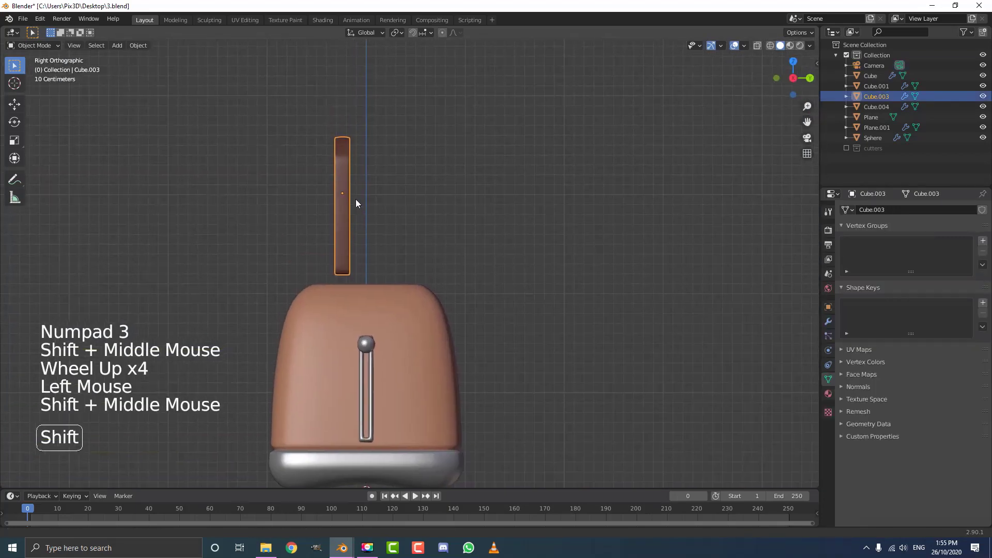
left_click(827, 321)
left_click(862, 210)
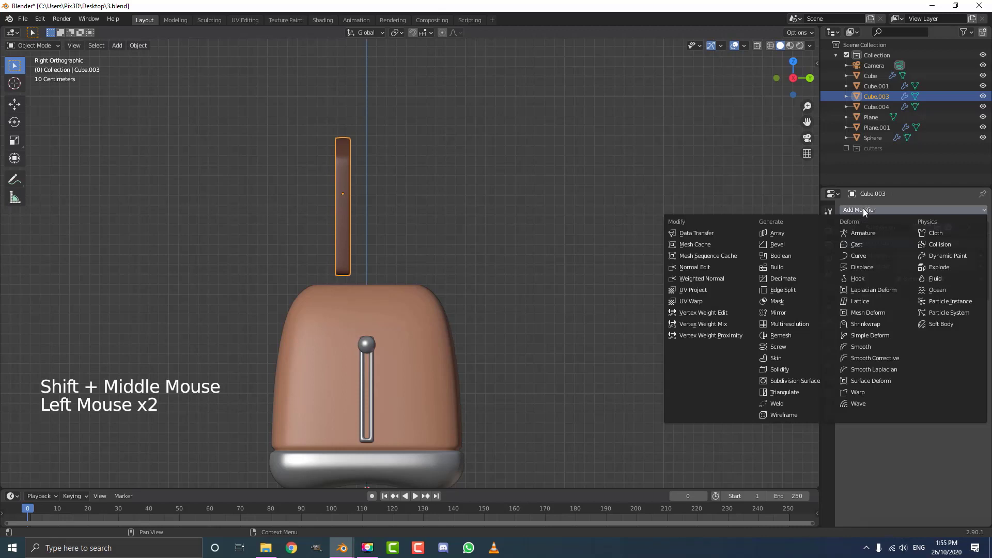
left_click(794, 308)
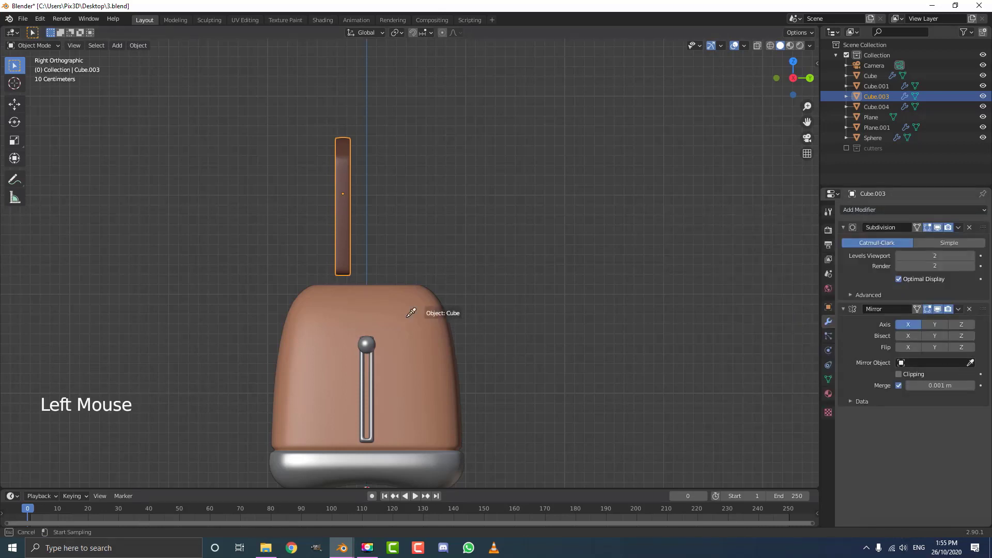
left_click(383, 296)
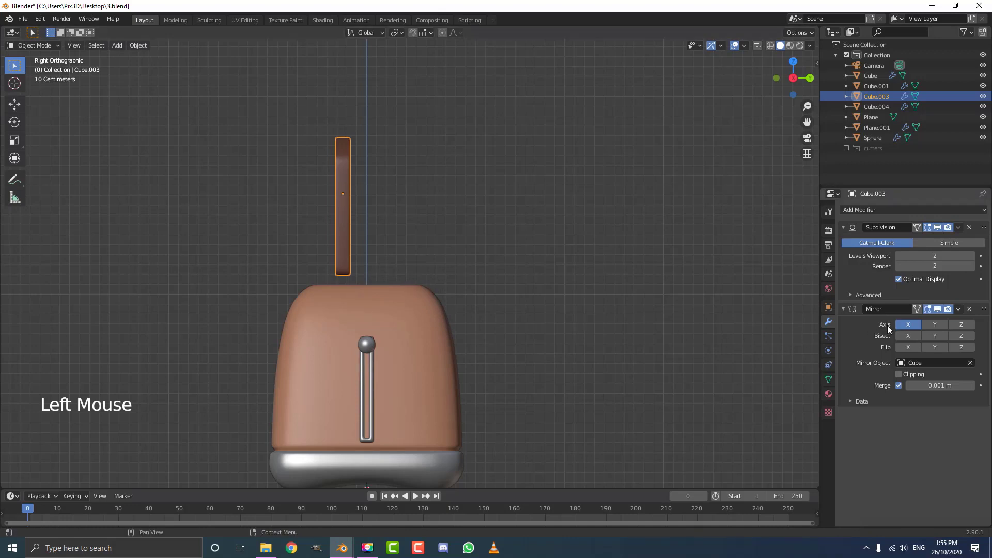
left_click(932, 324)
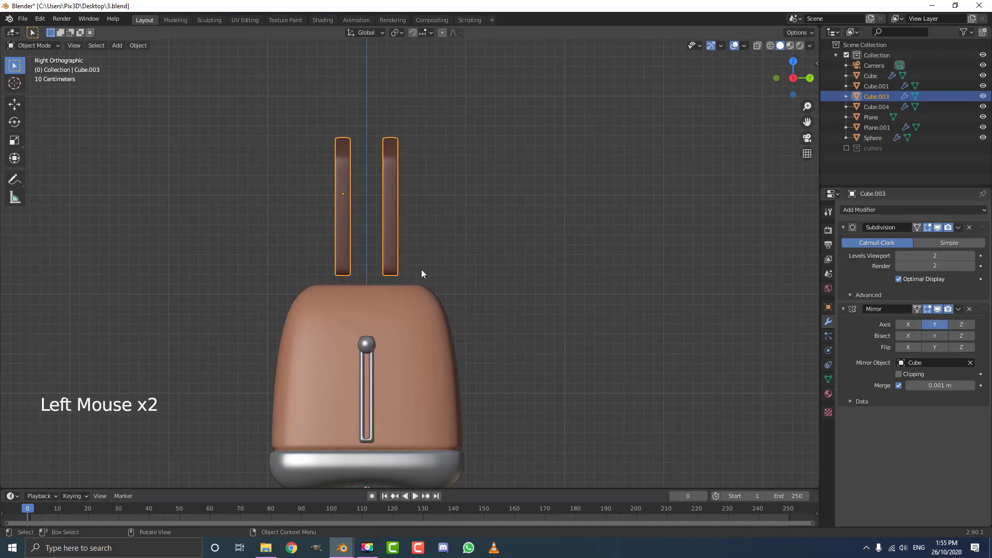
Try lowering the two toast slices along Z into the toaster slots, and deselect them
middle_click_drag(401, 253, 400, 262)
scroll(397, 323, "down", 2)
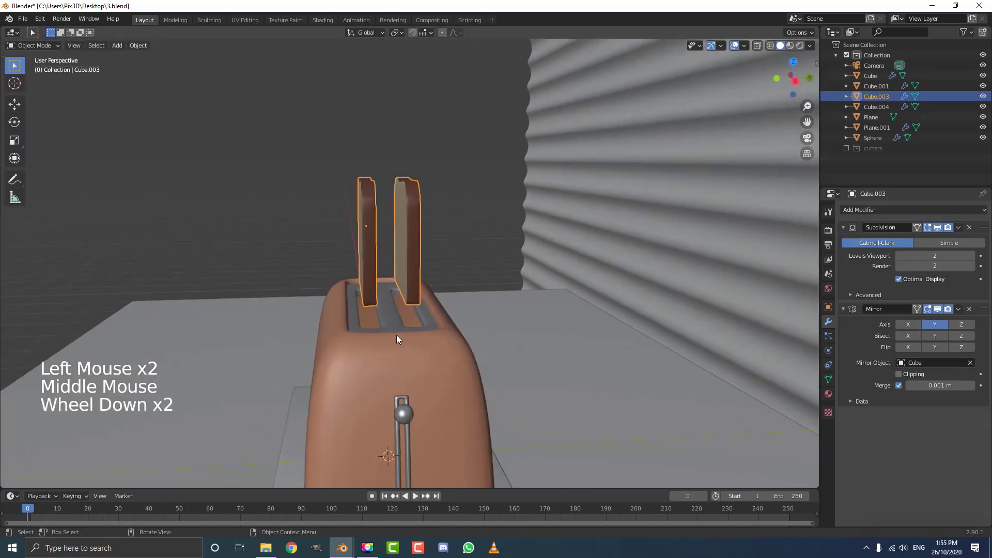
key("g")
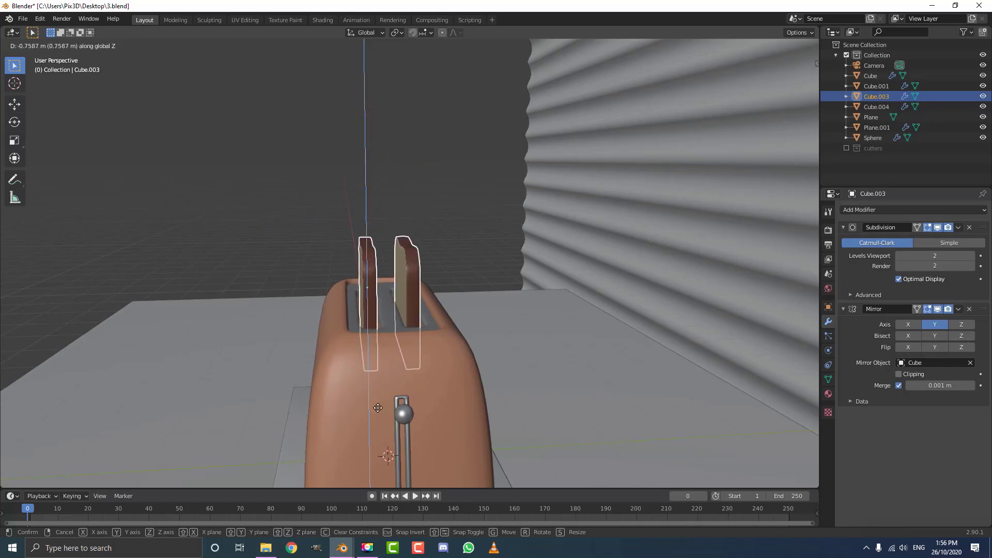
left_click(382, 284)
scroll(383, 284, "down", 2)
middle_click_drag(385, 283, 407, 278)
scroll(408, 278, "up", 1, "alt")
key("alt+a")
Add a cube mesh to the scene while in the right orthographic view
key("KP_3")
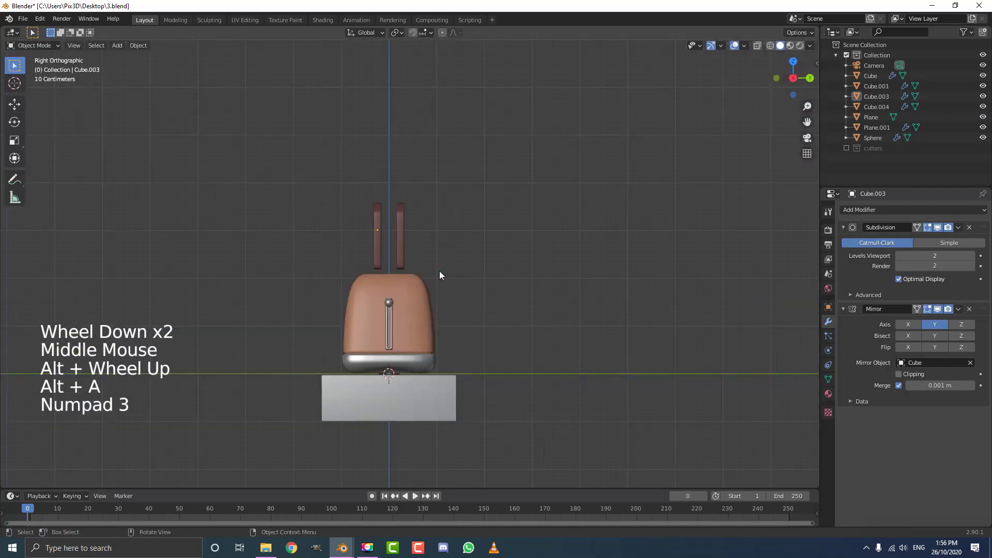
scroll(281, 170, "up", 3)
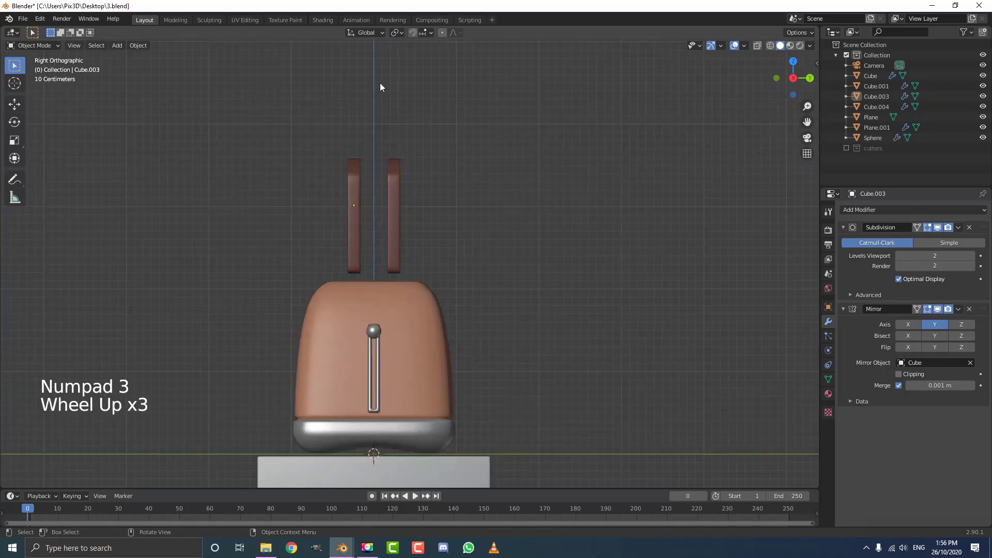
scroll(384, 119, "up", 1, "shift")
middle_click_drag(390, 165, 407, 243, "shift")
key("shift+a")
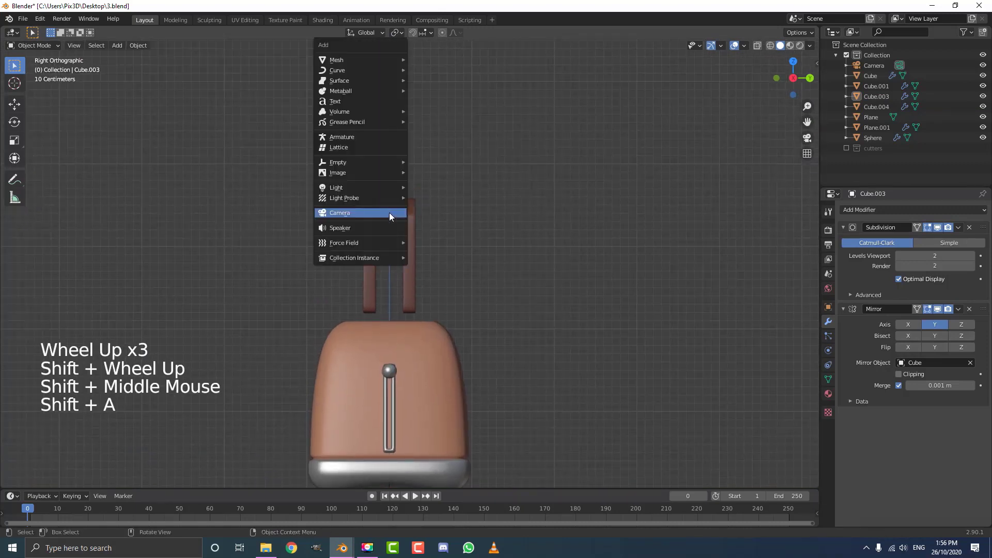
mouse_move(393, 60)
left_click(433, 66)
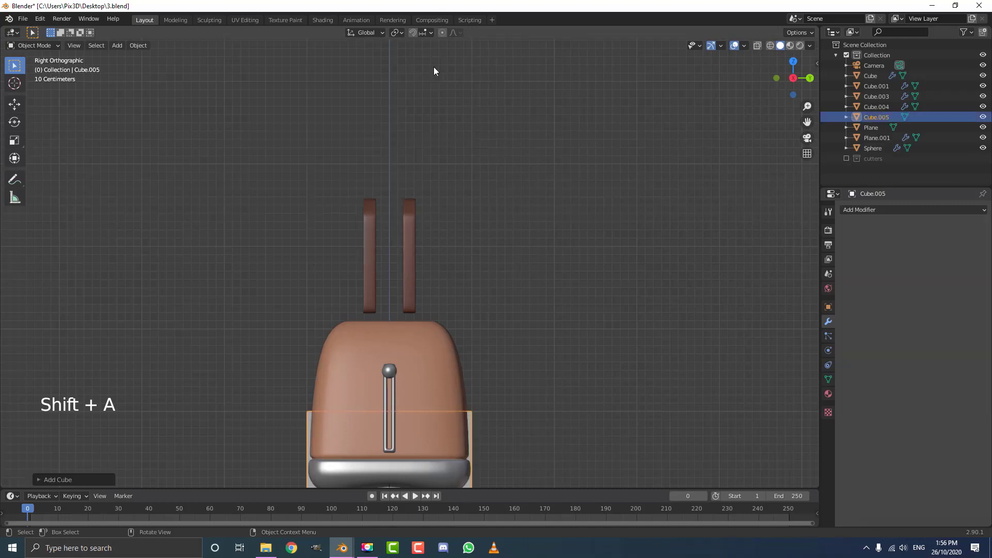
Raise the cube along Z to the height of the toast slices and scale it down to fit the gap between them
scroll(432, 224, "down", 5)
scroll(409, 269, "up", 4)
key("g")
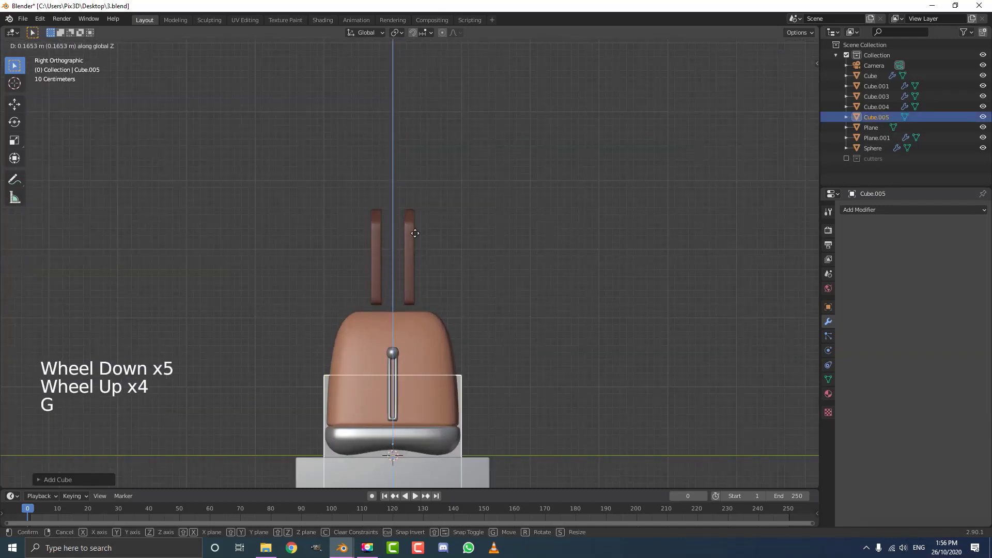
left_click(449, 77)
scroll(694, 387, "up", 5)
key("s")
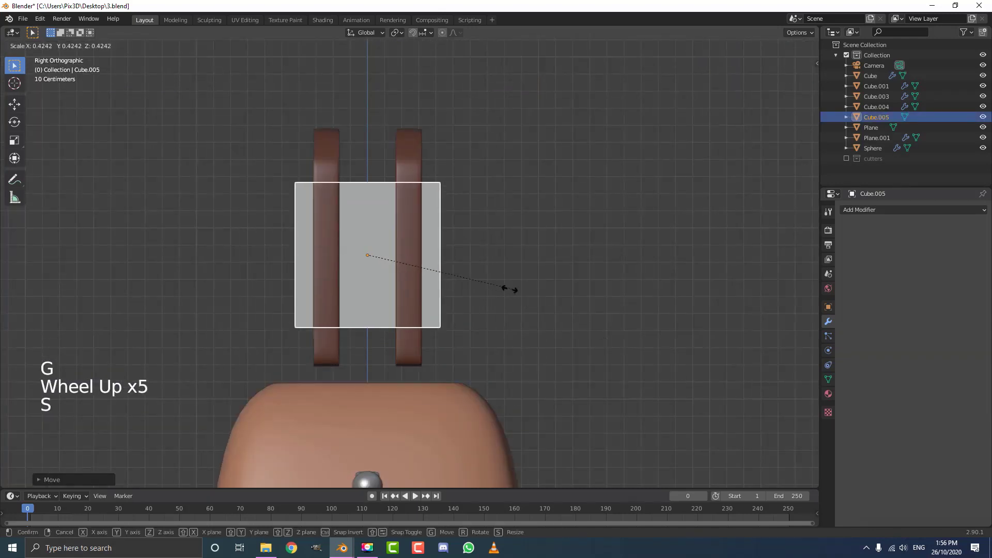
left_click(420, 267)
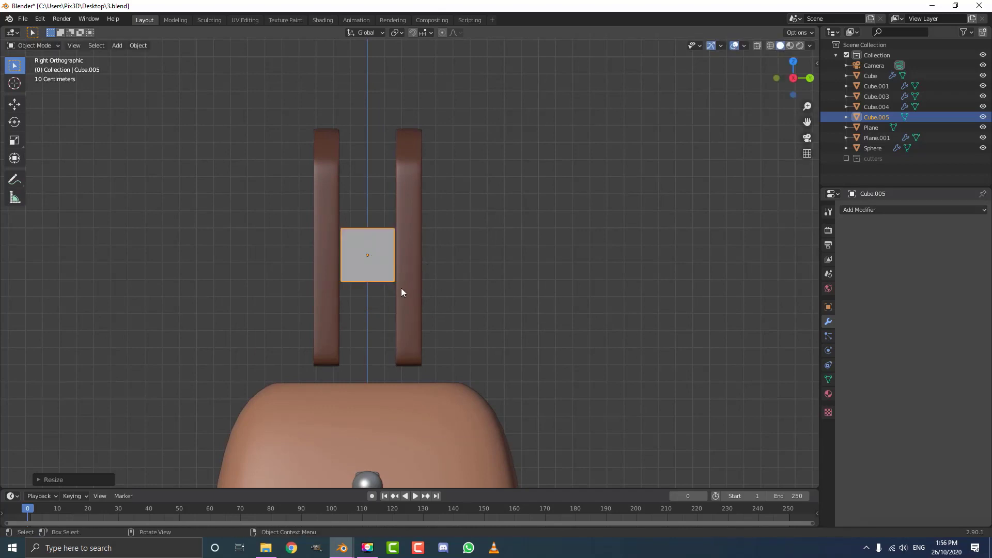
Enter Edit Mode on the cube, switch to wireframe shading and box-select its top vertices
key("Tab")
left_click(68, 45)
key("z")
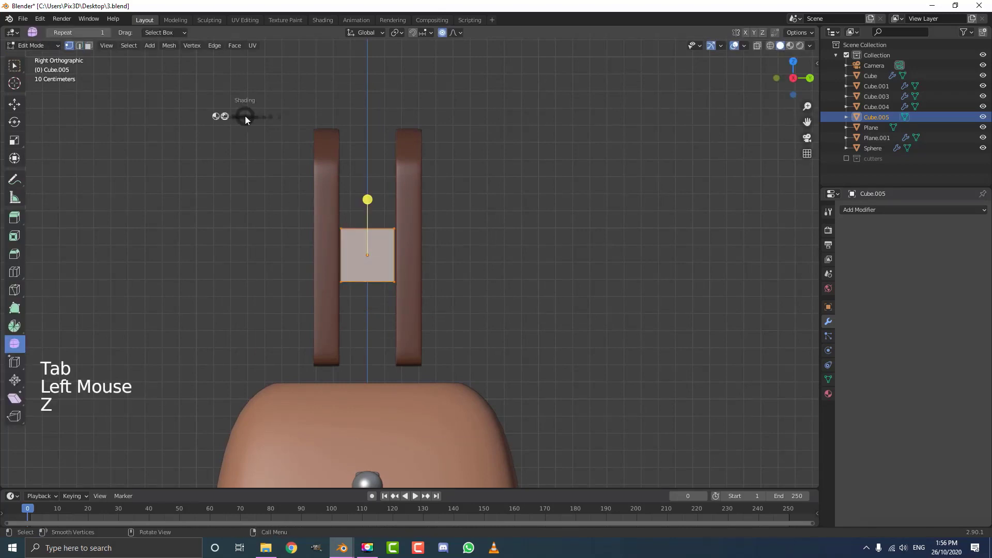
key("alt+a")
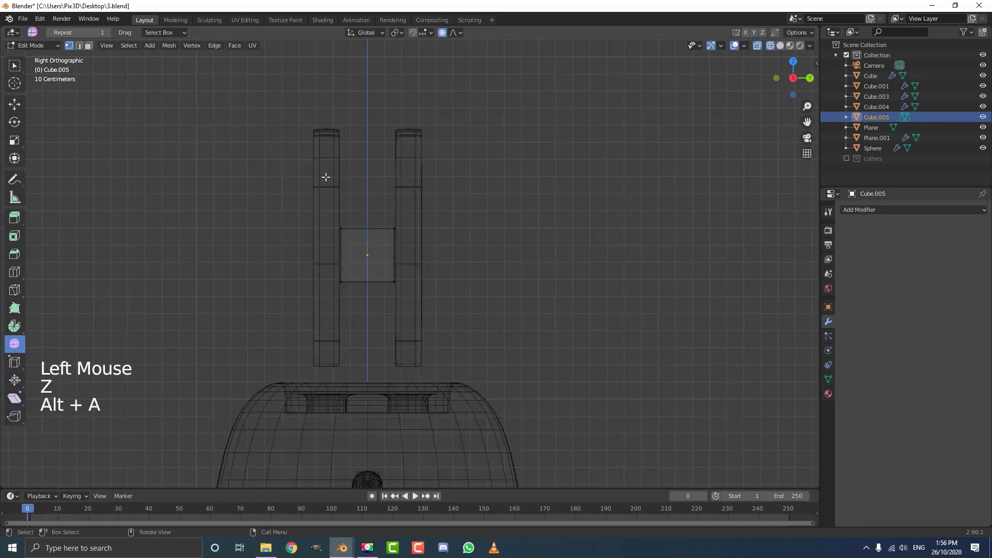
key("b")
left_click_drag(282, 164, 428, 247)
key("g")
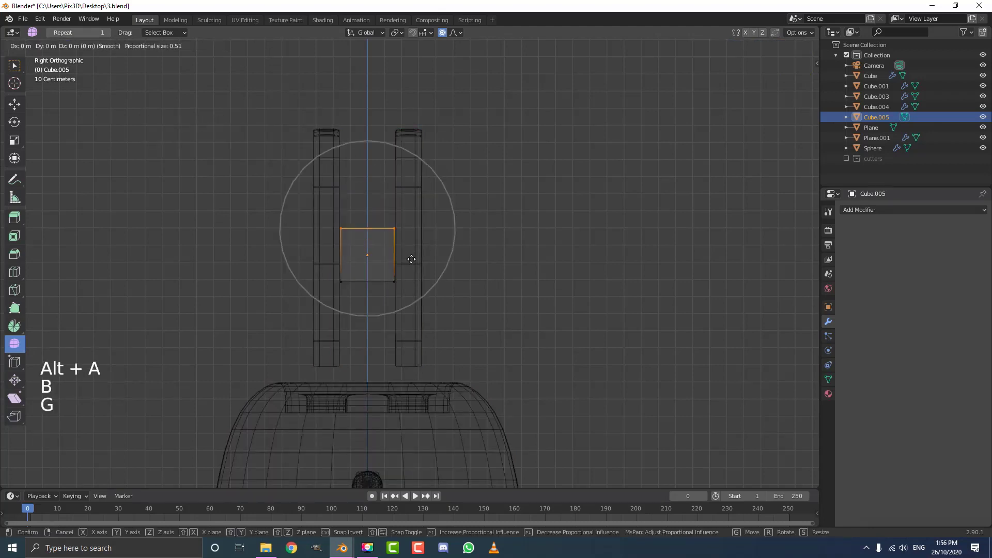
key("z")
right_click(432, 187)
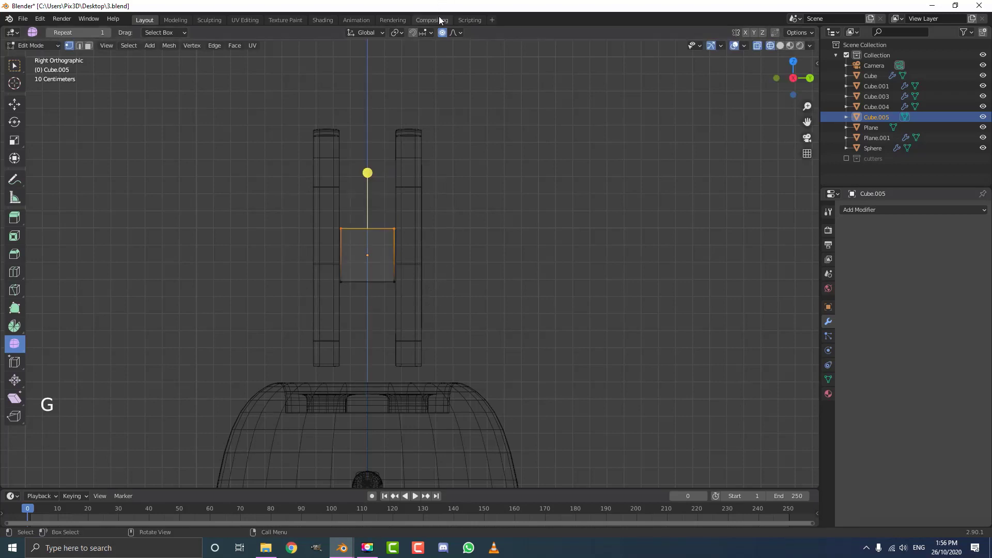
Turn off proportional editing and move the cube's top vertices up 0.61 m along Z, just above the toast slices
key("g")
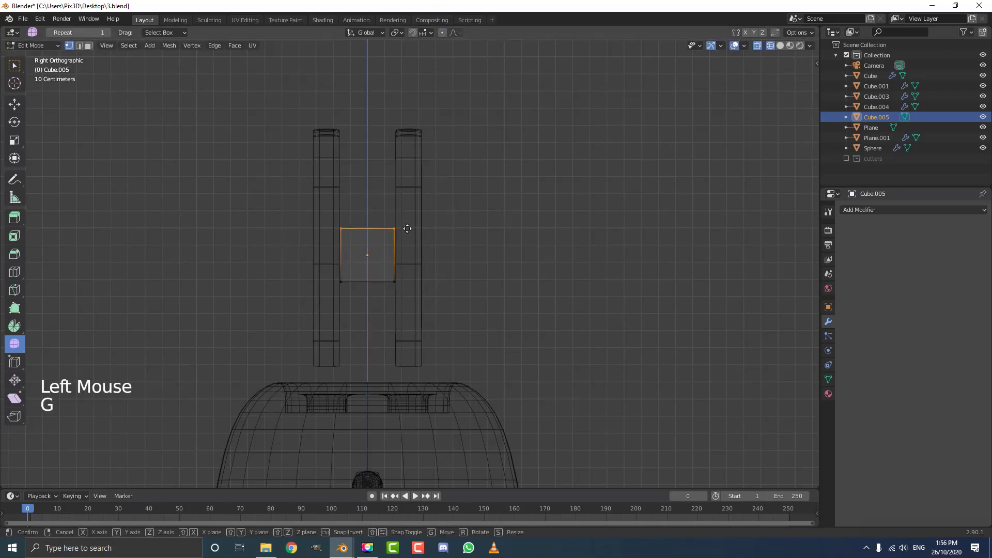
key("z")
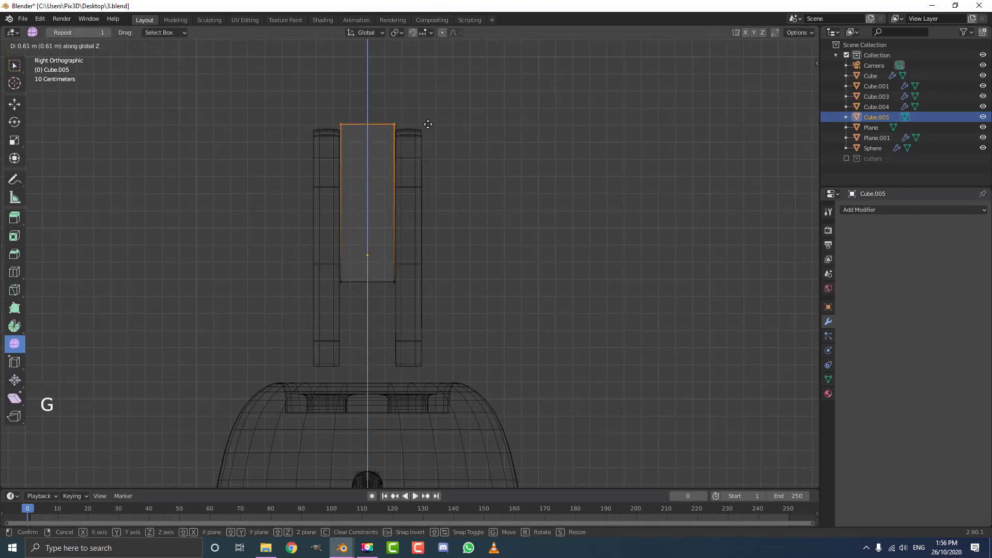
left_click(428, 124)
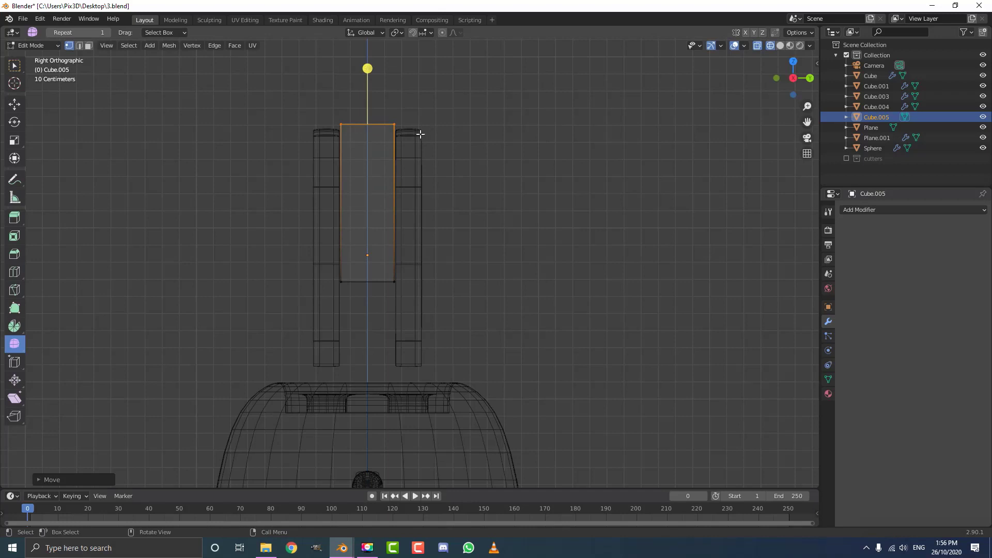
Extrude the cube's top about 0.27 m upward and scale the new end wider along Y to form a flare
key("e")
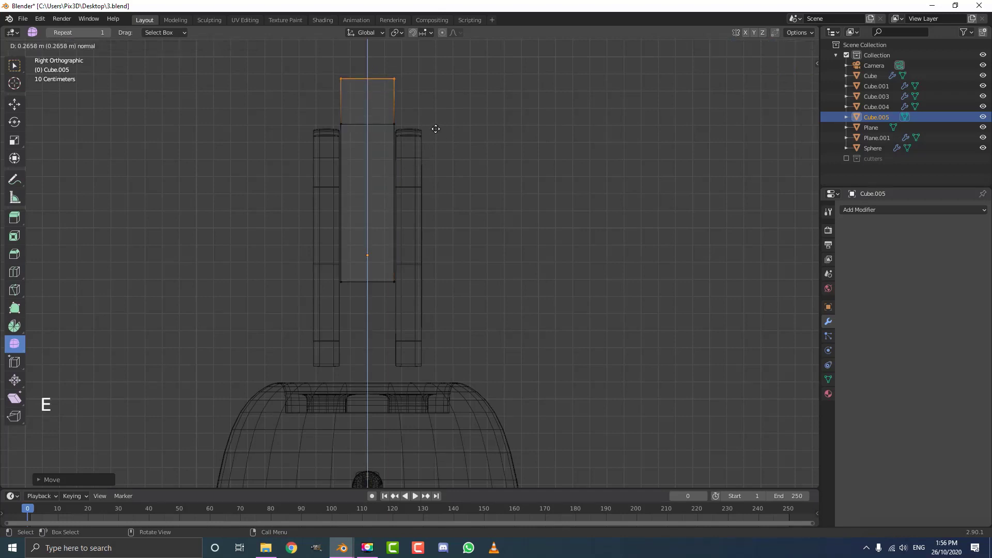
left_click(435, 128)
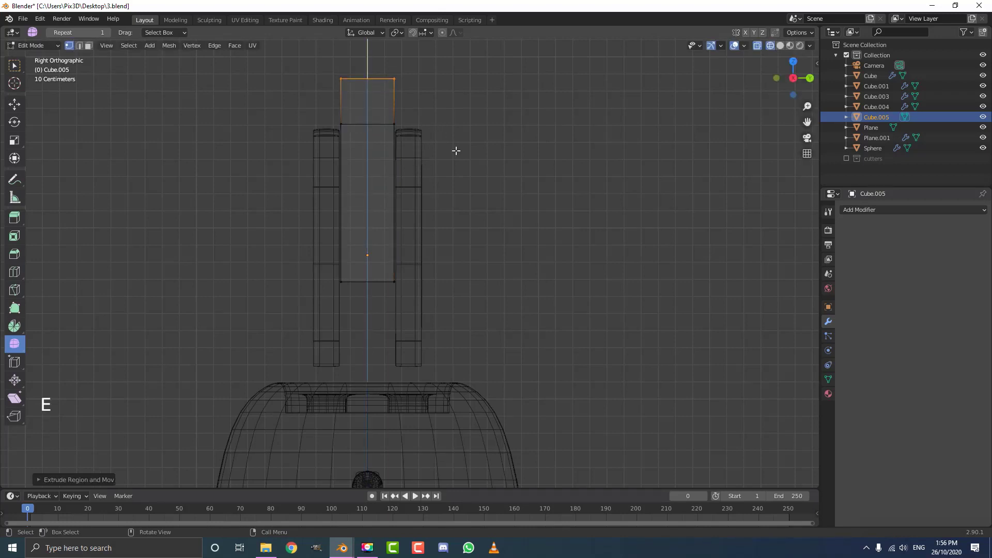
key("s")
key("x")
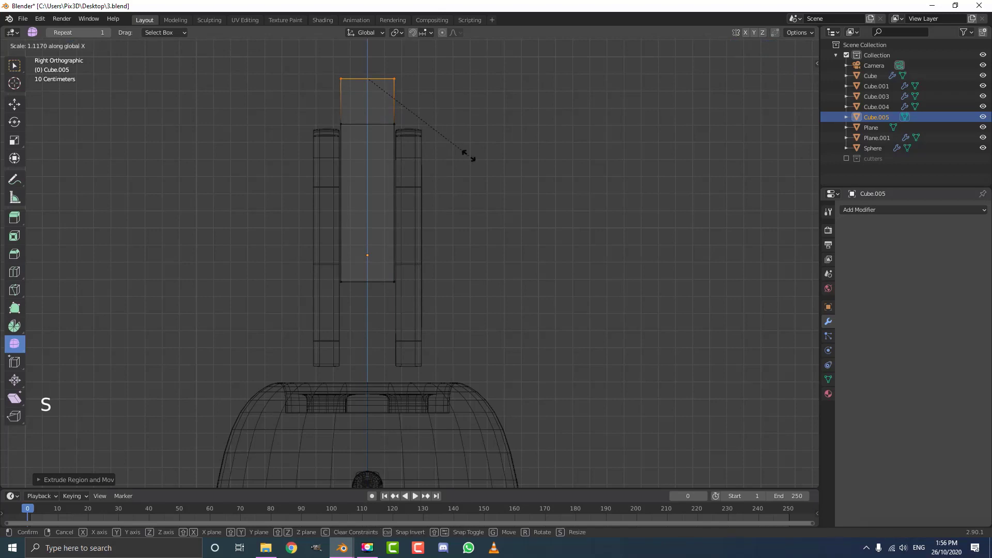
key("y")
left_click(484, 163)
middle_click_drag(460, 148, 454, 221, "shift")
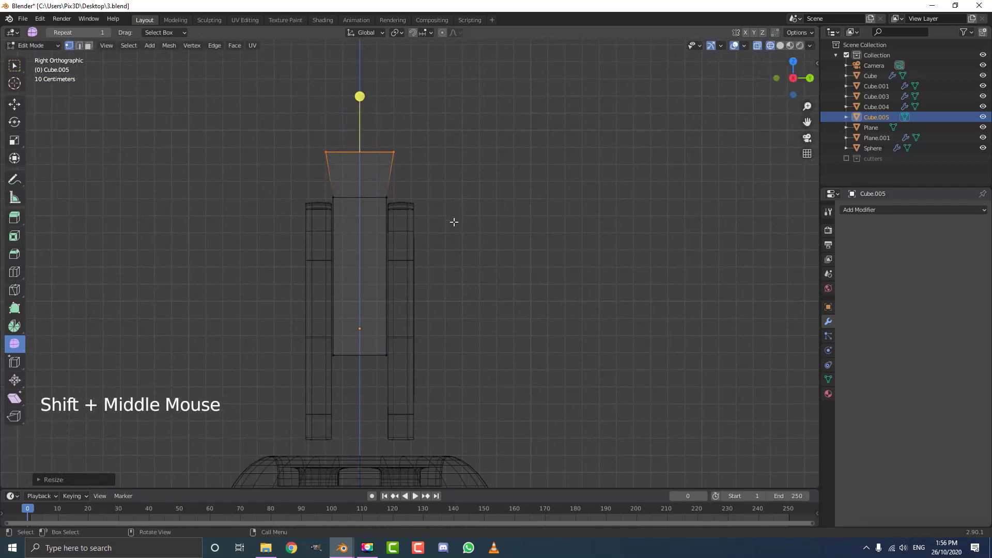
key("s")
key("y")
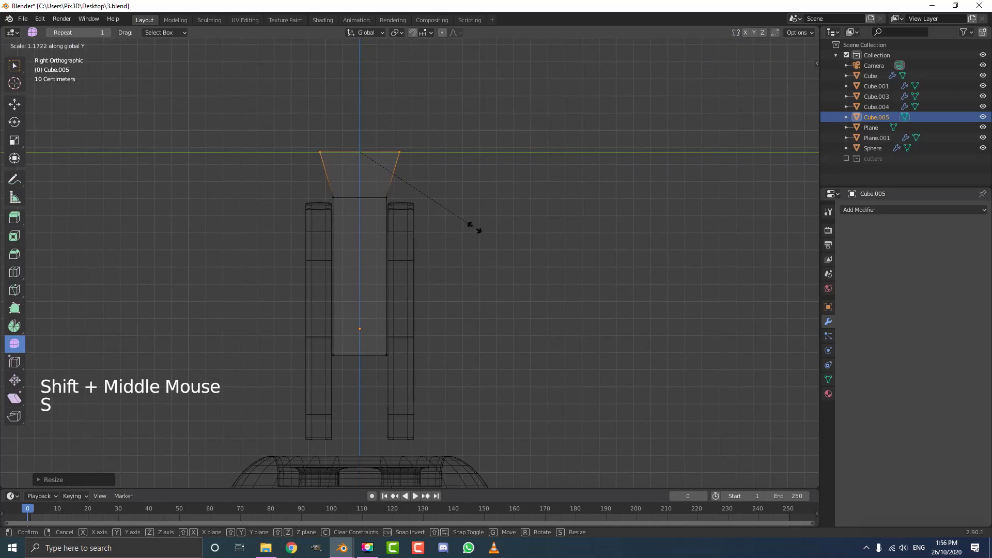
left_click(473, 226)
Lower the flared top about 0.18 m along Z and extrude it upward a little over 0.3 m
key("g")
key("z")
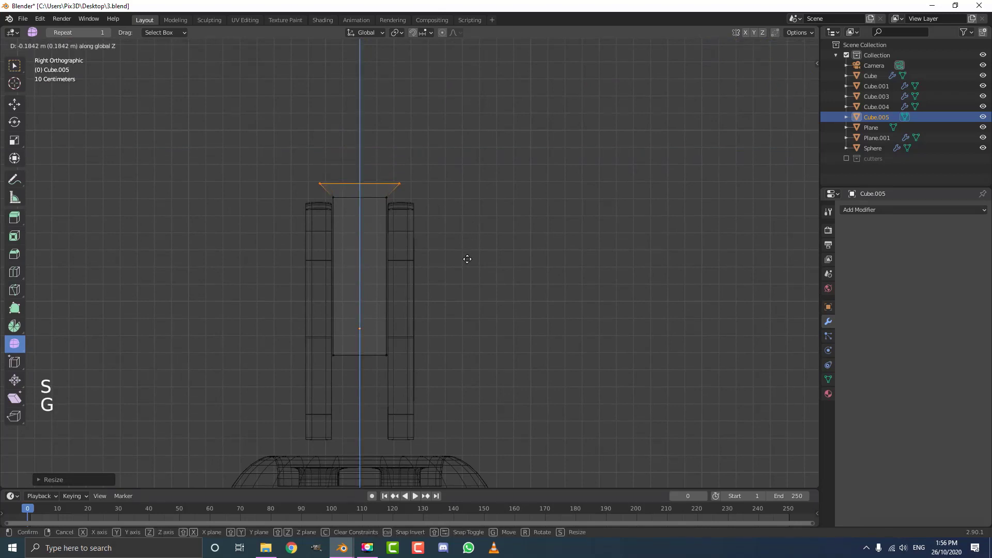
left_click(467, 258)
key("e")
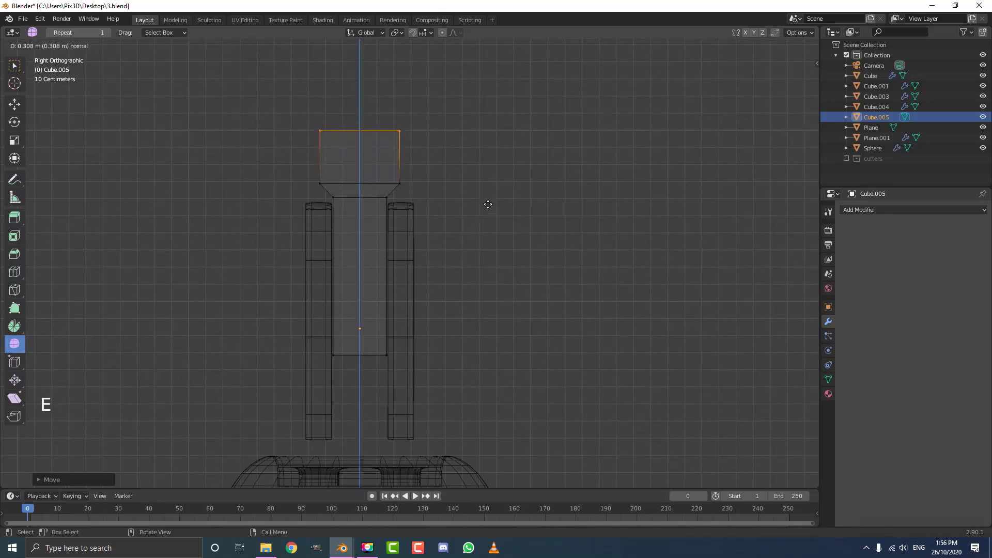
left_click(487, 199)
In front orthographic view, box-select the block's upper section above the toast and scale it wider along X
key("a")
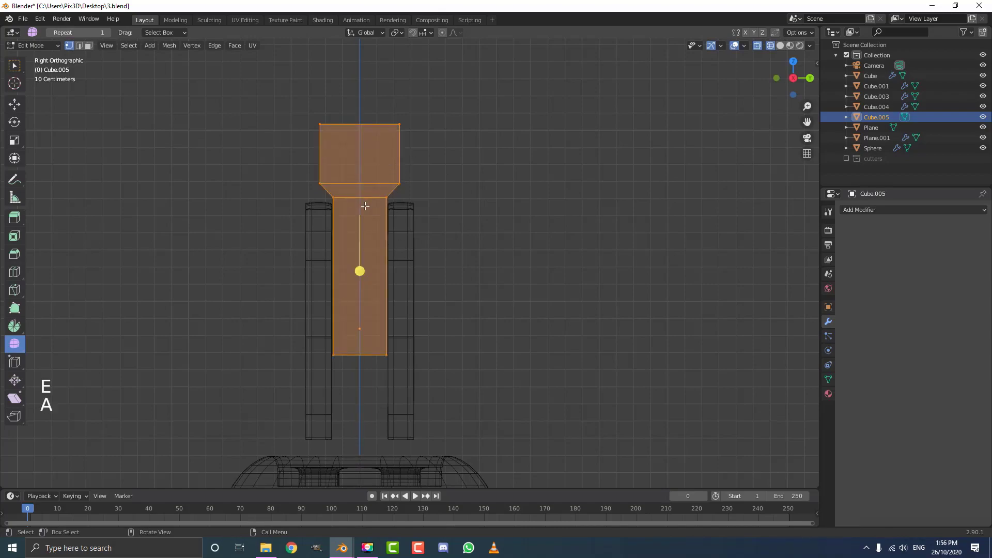
scroll(365, 206, "down", 2)
middle_click_drag(364, 206, 442, 249)
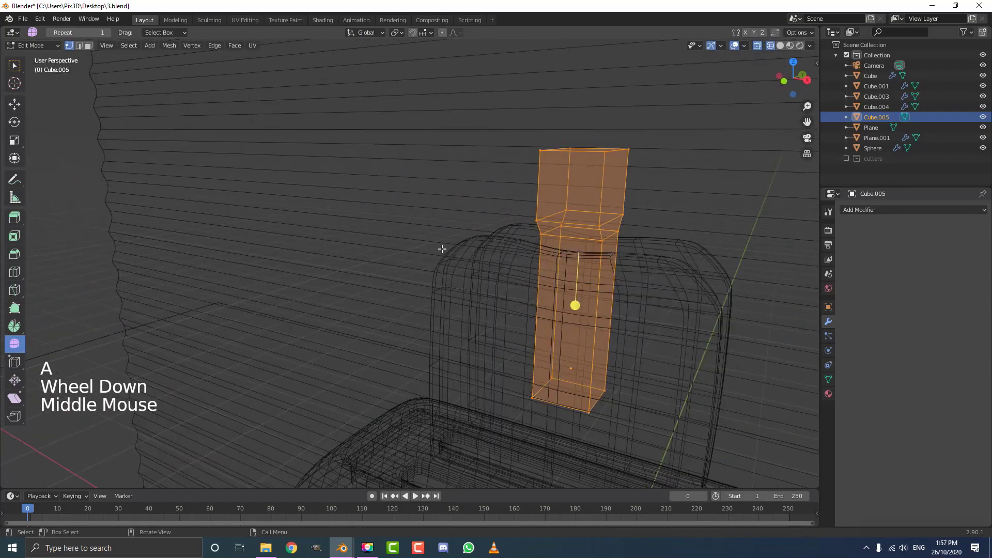
key("KP_1")
middle_click_drag(692, 227, 527, 226, "shift")
scroll(527, 226, "up", 2)
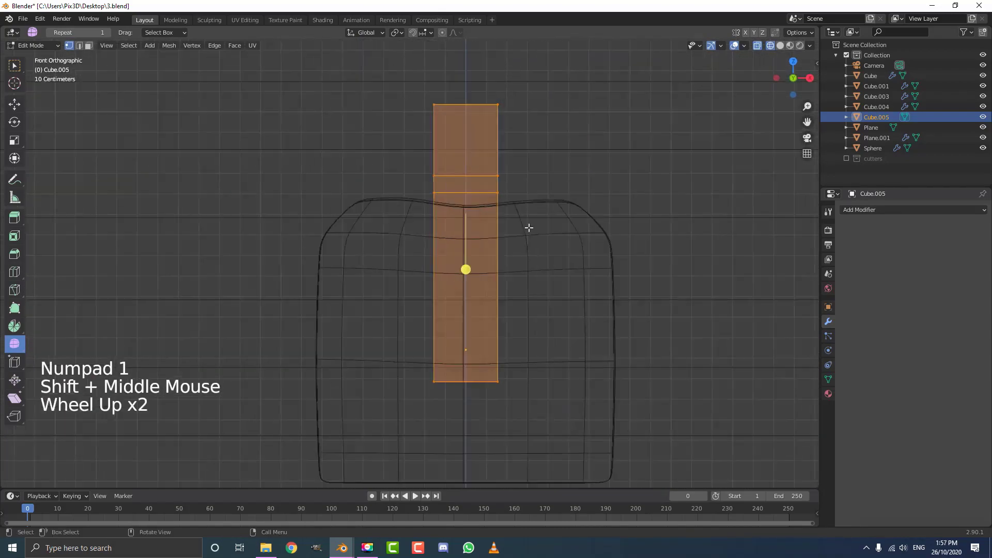
key("alt+a")
key("b")
left_click_drag(369, 248, 560, 80)
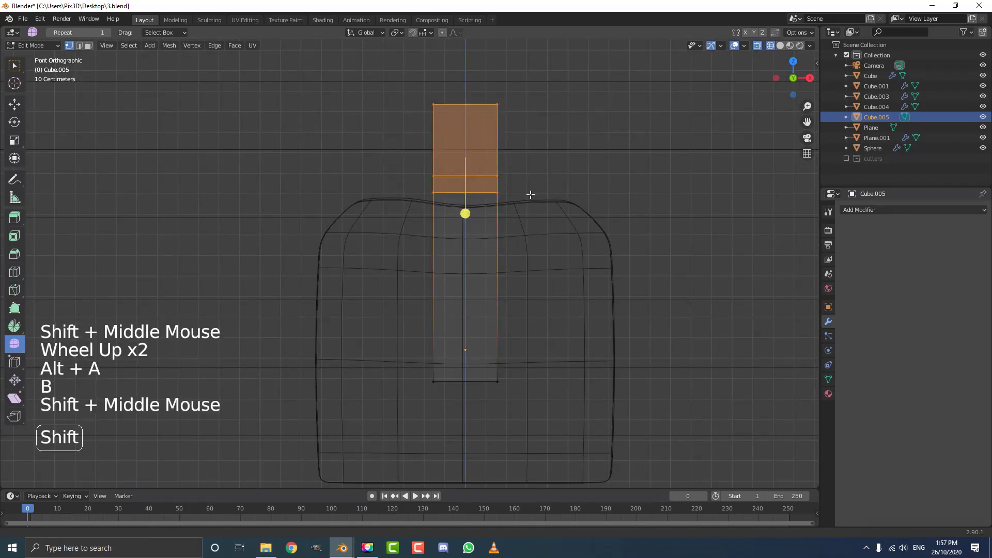
middle_click_drag(531, 195, 510, 204, "shift")
key("s")
key("x")
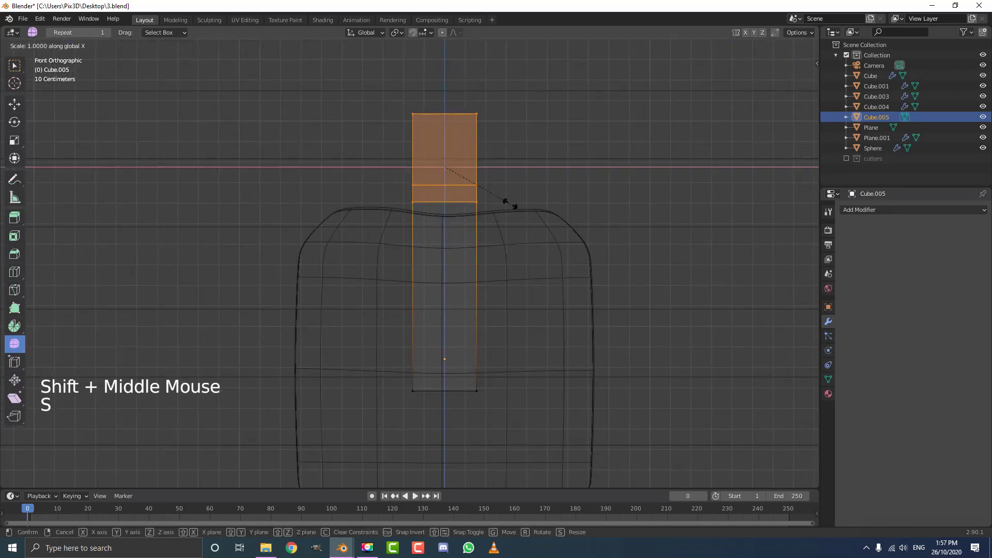
left_click(605, 219)
Return to solid shading, select the block head's end face and the sloped face below it, and extrude both outward
scroll(594, 219, "down", 5)
key("z")
scroll(646, 220, "down", 1)
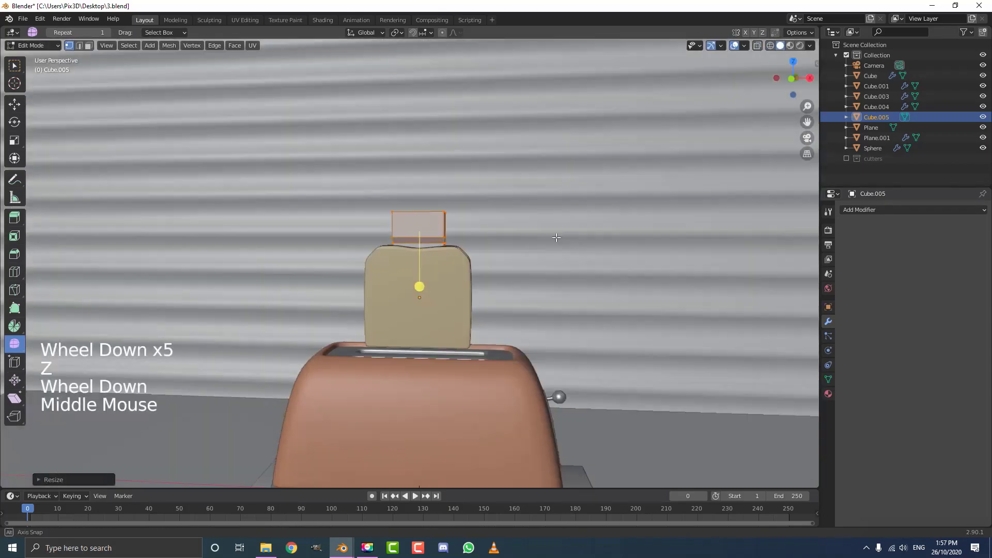
middle_click_drag(558, 394, 477, 252)
scroll(479, 250, "up", 2)
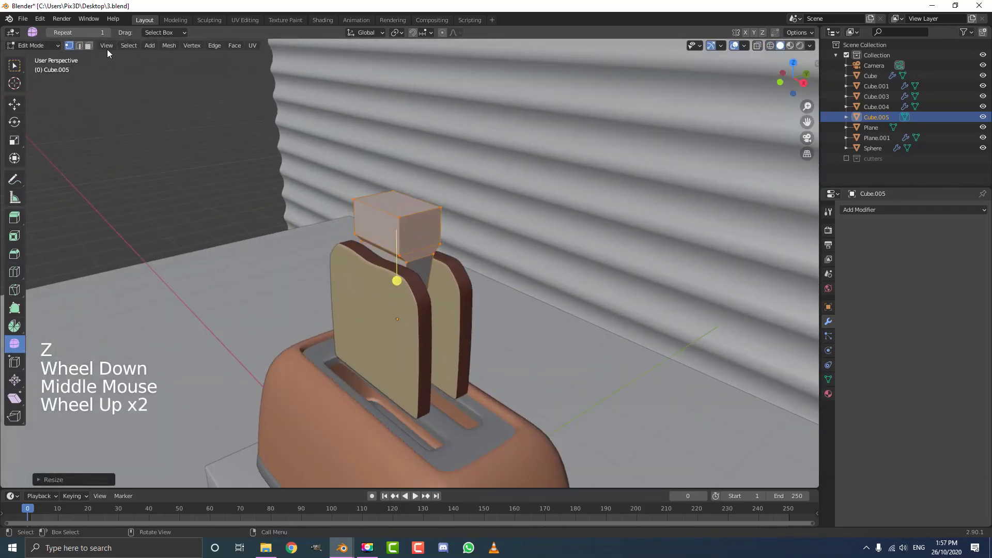
left_click(89, 45)
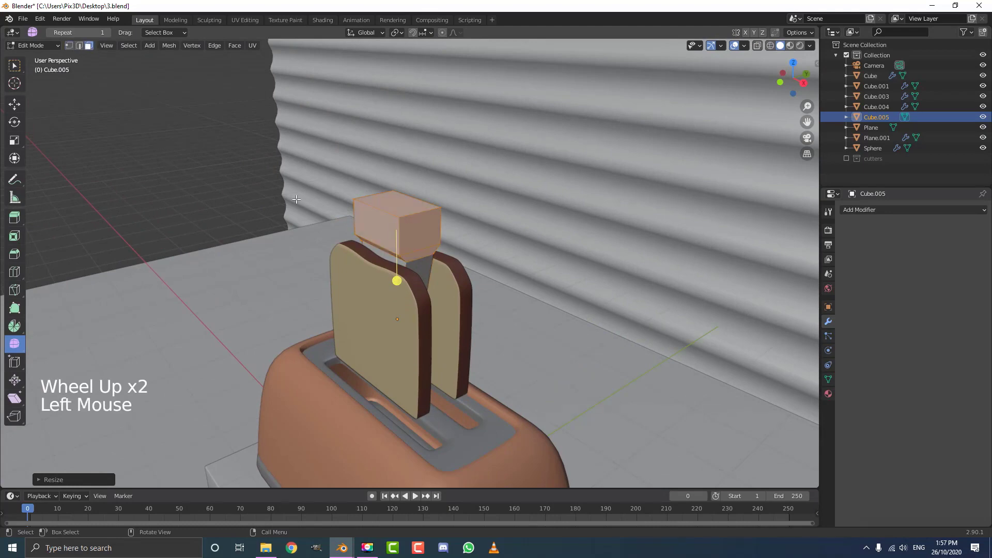
scroll(416, 248, "up", 3)
left_click(418, 227)
left_click(416, 249, "shift")
middle_click_drag(416, 249, 477, 264)
key("e")
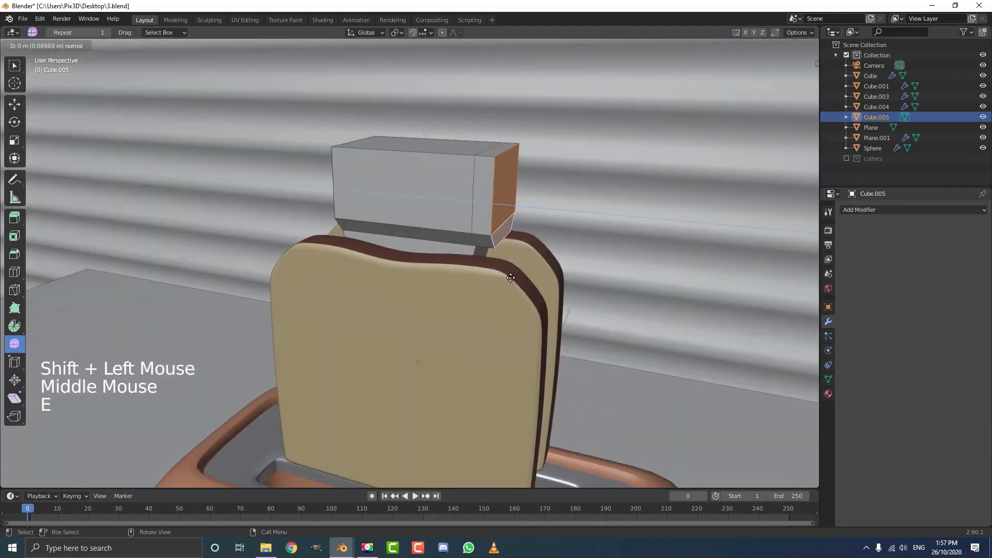
left_click(544, 216)
Add a centred loop cut across the block's length, rip it apart and delete the half on the negative X side
scroll(543, 216, "down", 2)
middle_click_drag(544, 216, 441, 220)
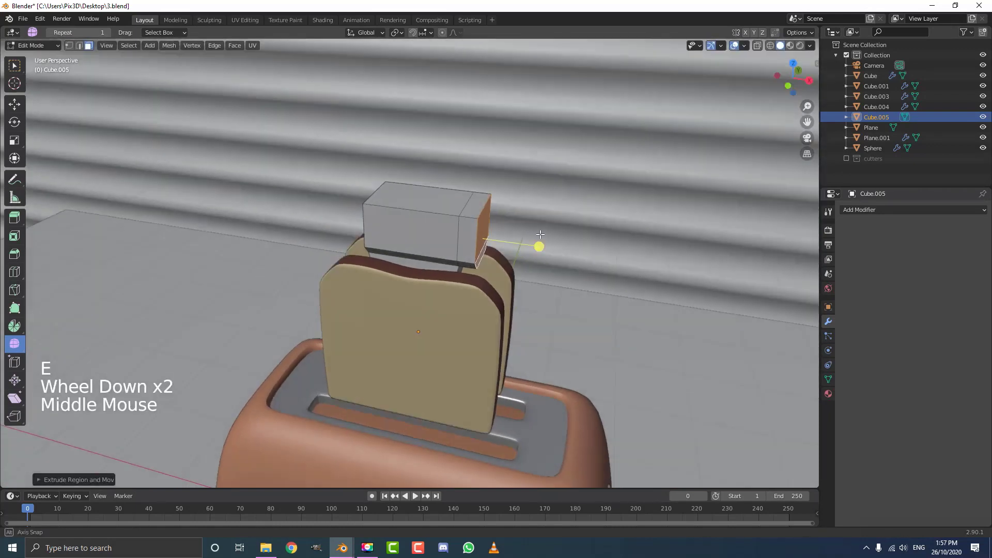
scroll(440, 220, "up", 1)
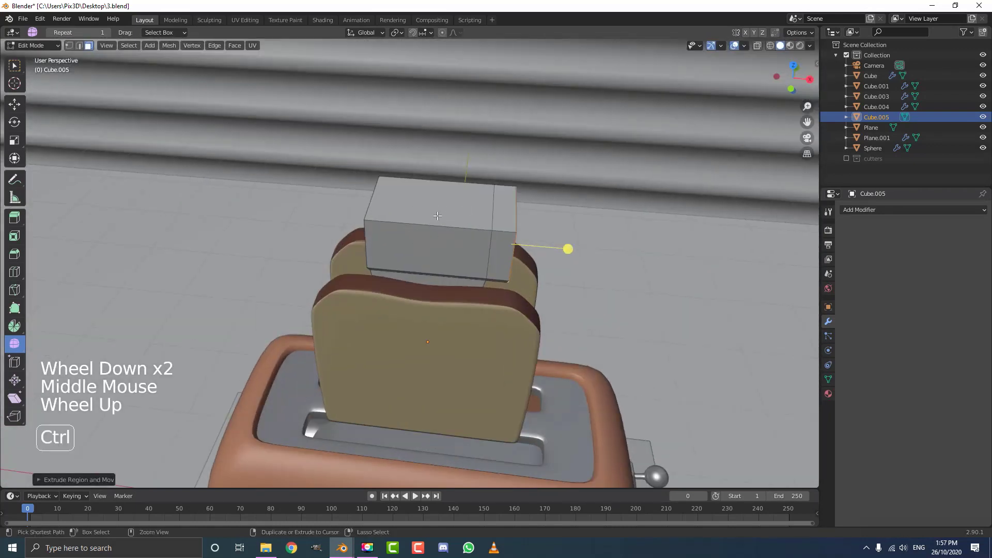
key("ctrl+r")
left_click(444, 219)
middle_click_drag(418, 258, 417, 257)
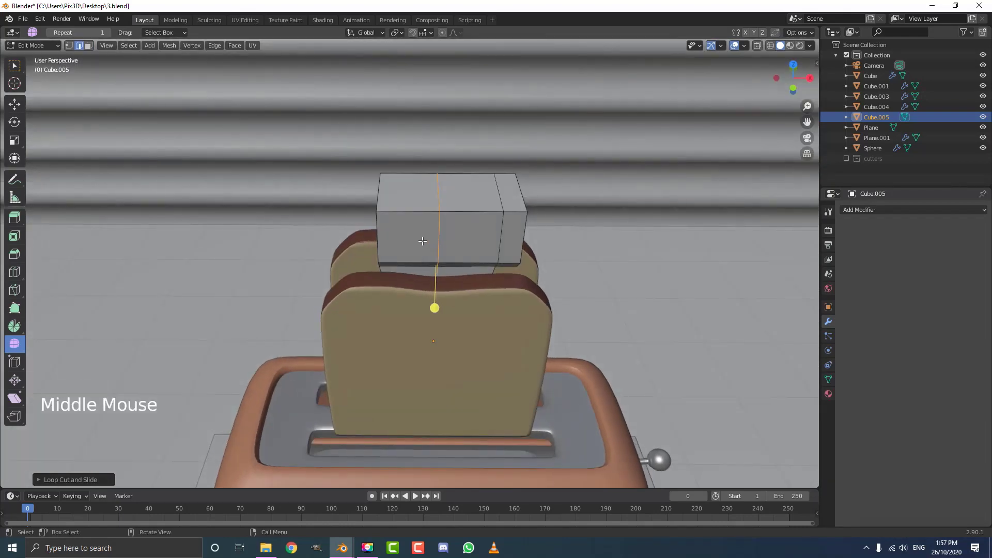
key("v")
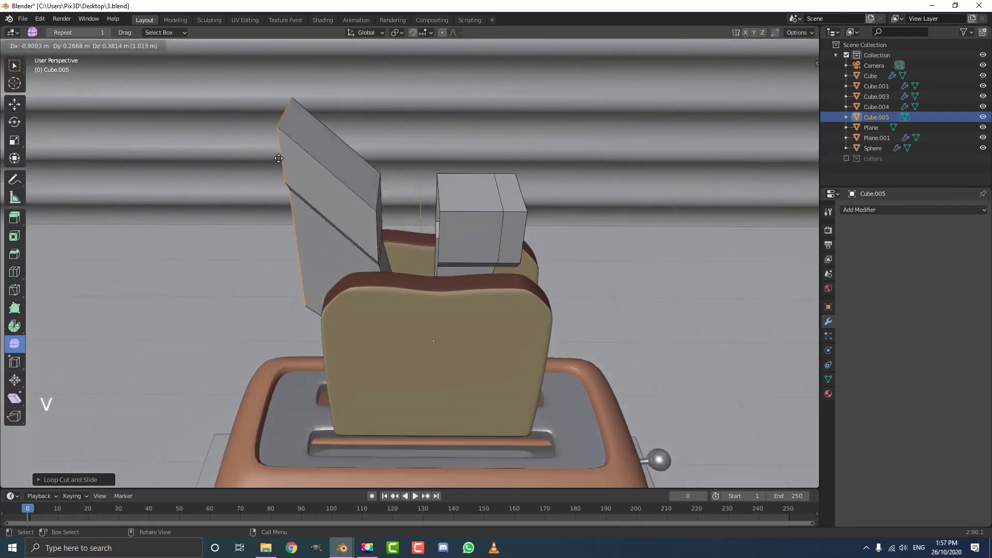
left_click(269, 165)
key("ctrl+l")
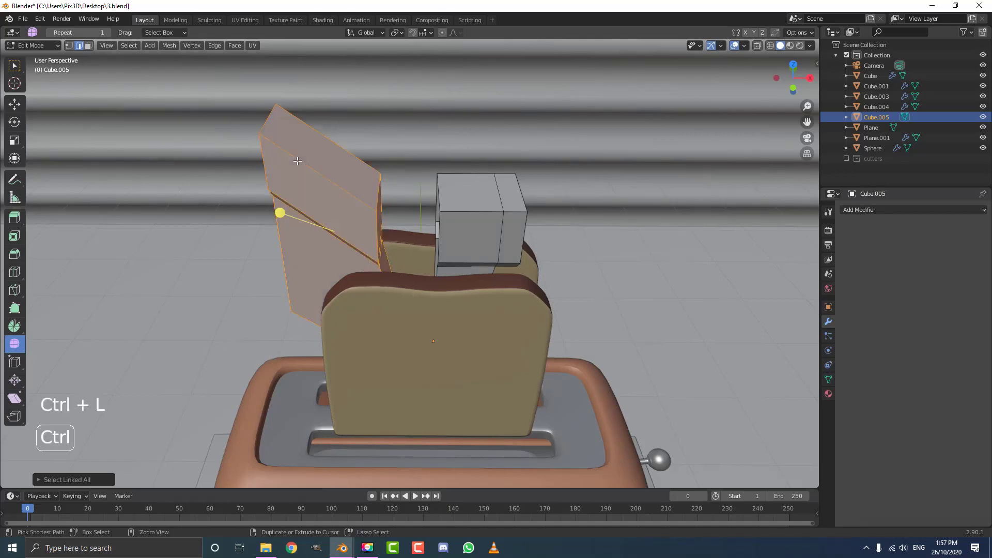
key("x")
left_click(270, 137)
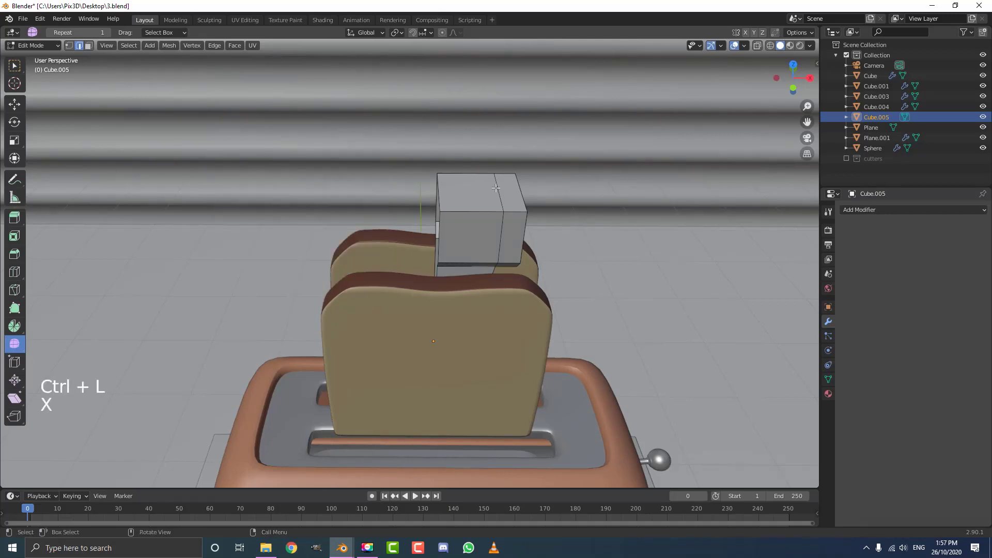
middle_click_drag(271, 137, 384, 201)
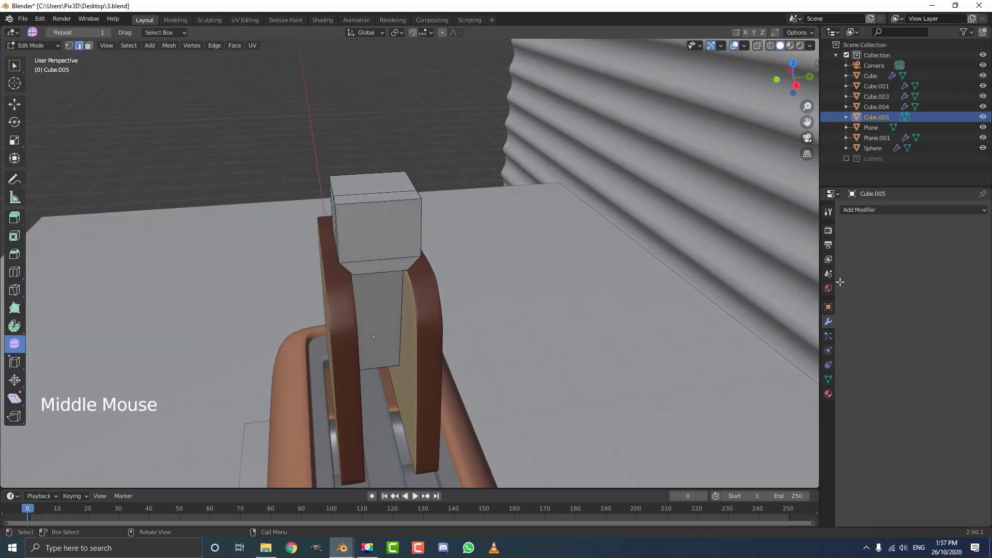
Add a loop cut along the middle of the block's width, rip it apart and delete the half nearest the wall
key("ctrl+r")
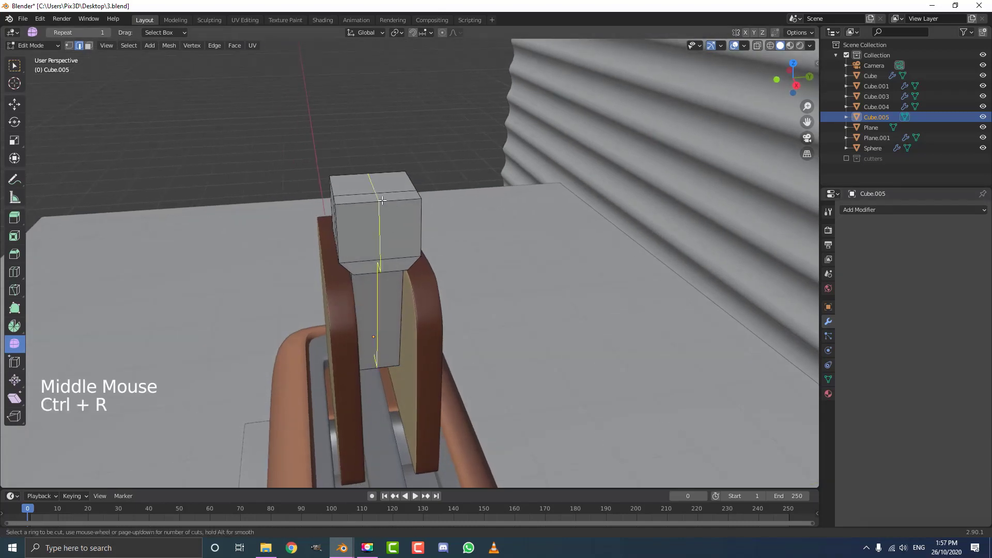
scroll(389, 215, "up", 1)
middle_click_drag(389, 215, 392, 215)
scroll(392, 214, "up", 2)
left_click(394, 217)
key("v")
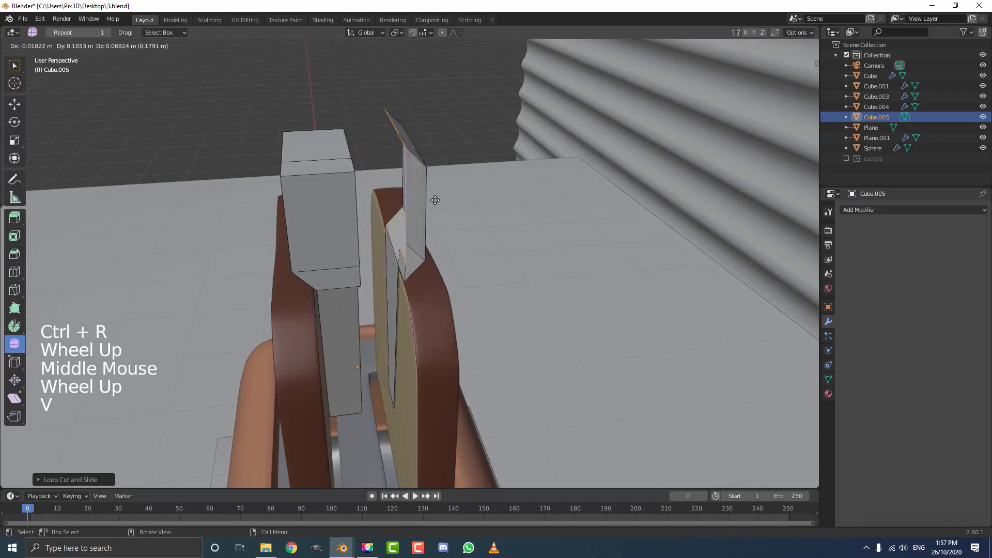
left_click(445, 200)
key("ctrl+l")
key("x")
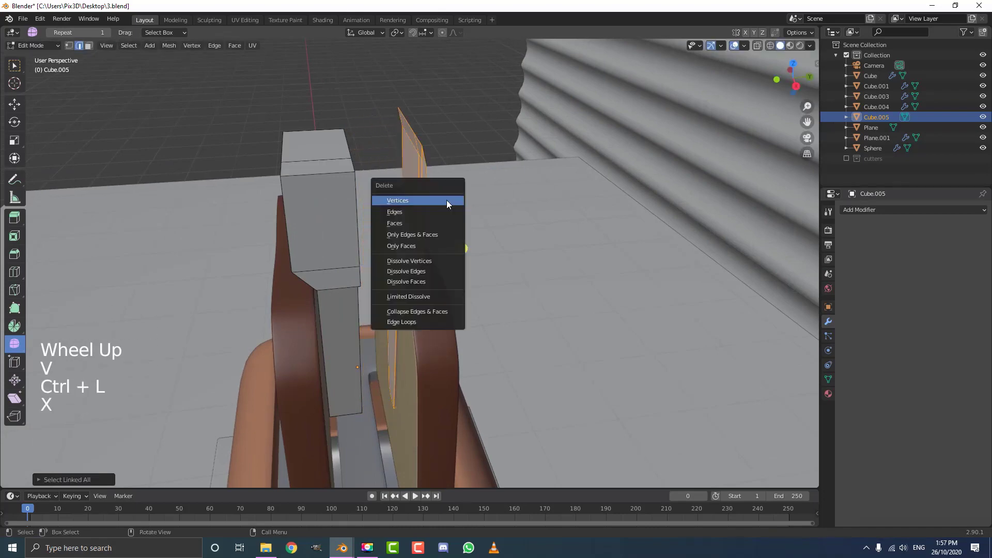
left_click(446, 199)
middle_click_drag(446, 200, 479, 254)
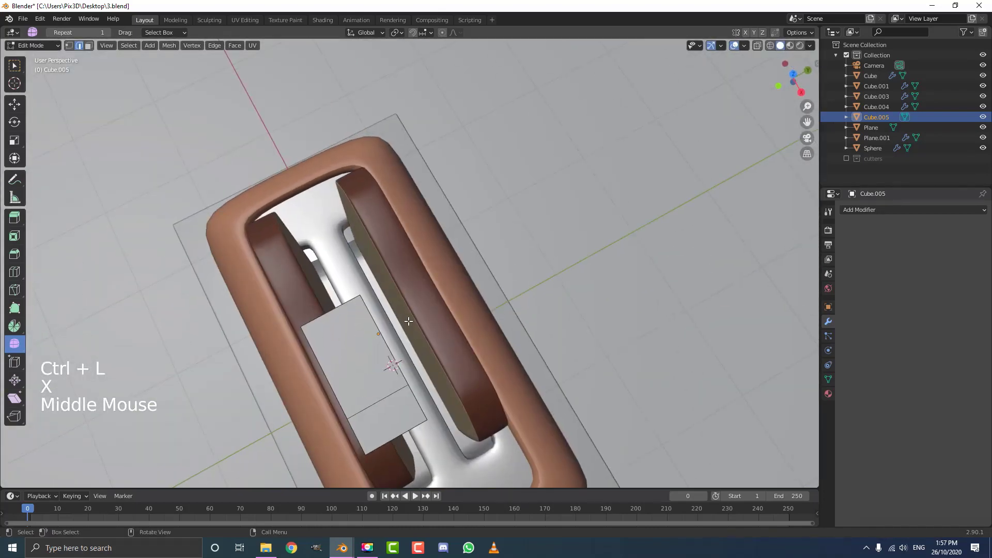
left_click(884, 211)
left_click(789, 324)
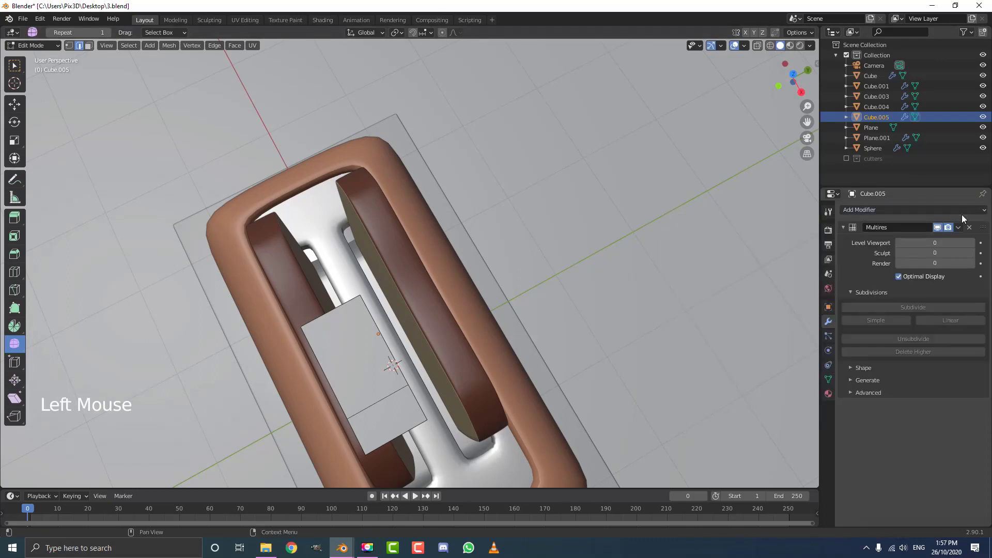
left_click(969, 228)
Add a Mirror modifier to the quarter block, mirroring on the X and Y axes with Clipping enabled
left_click(927, 211)
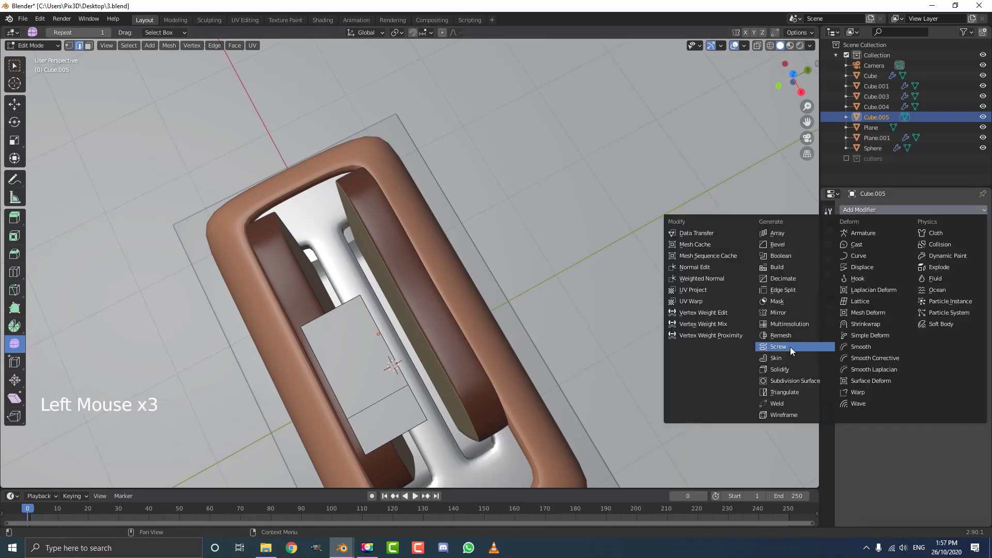
left_click(789, 312)
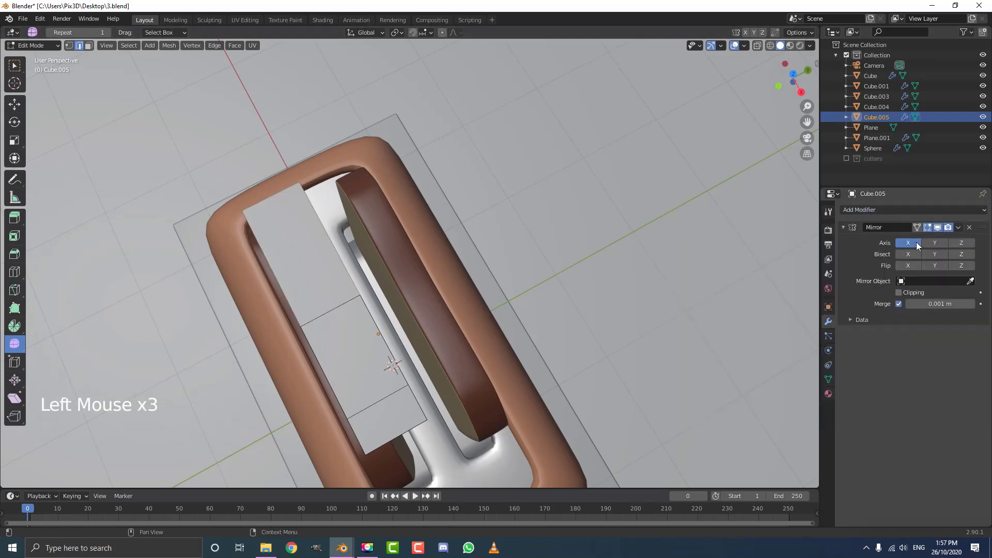
left_click(934, 241)
scroll(488, 395, "down", 4)
middle_click_drag(488, 395, 420, 304)
scroll(465, 336, "up", 1)
left_click(903, 296)
scroll(459, 257, "up", 2)
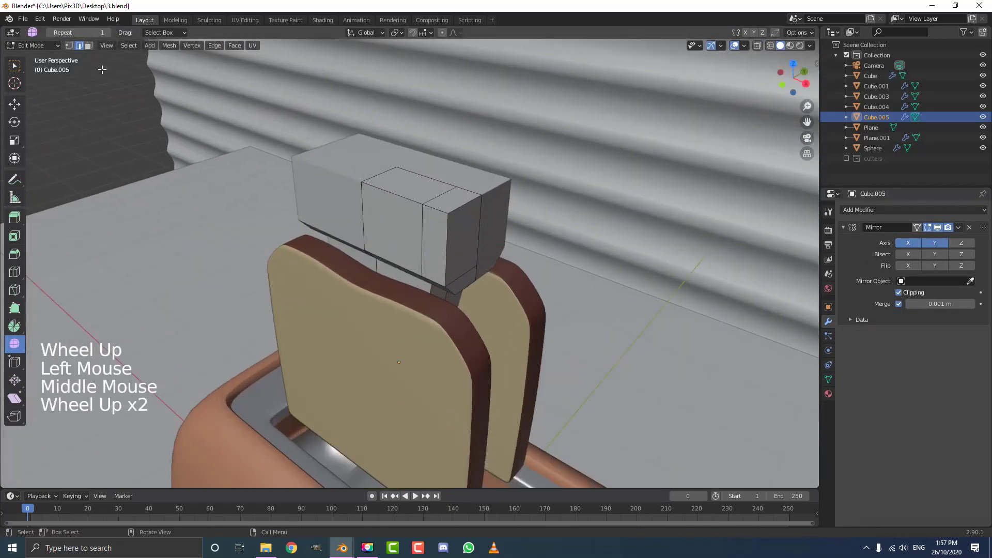
left_click(81, 47)
left_click(460, 208)
key("g")
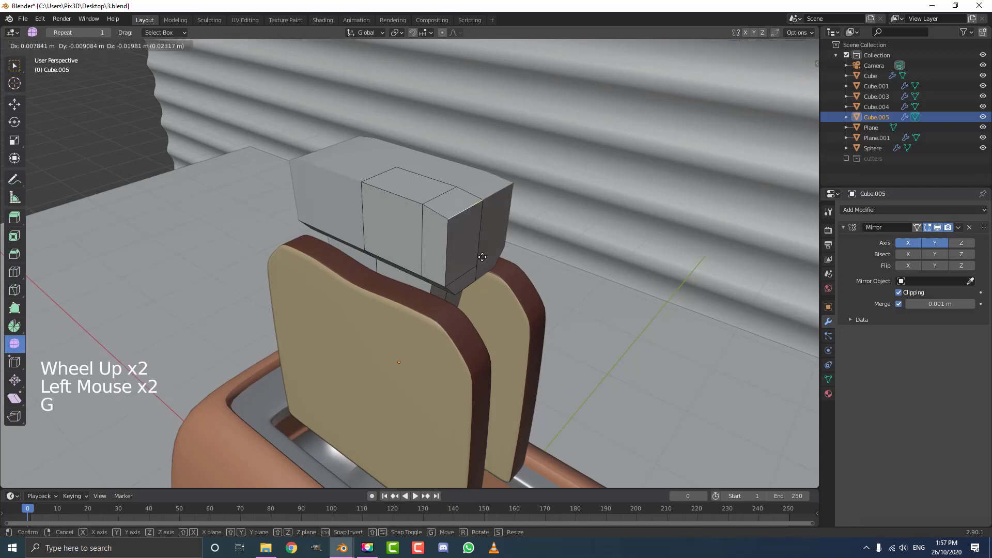
right_click(487, 233)
scroll(596, 275, "down", 1)
middle_click_drag(597, 276, 486, 225)
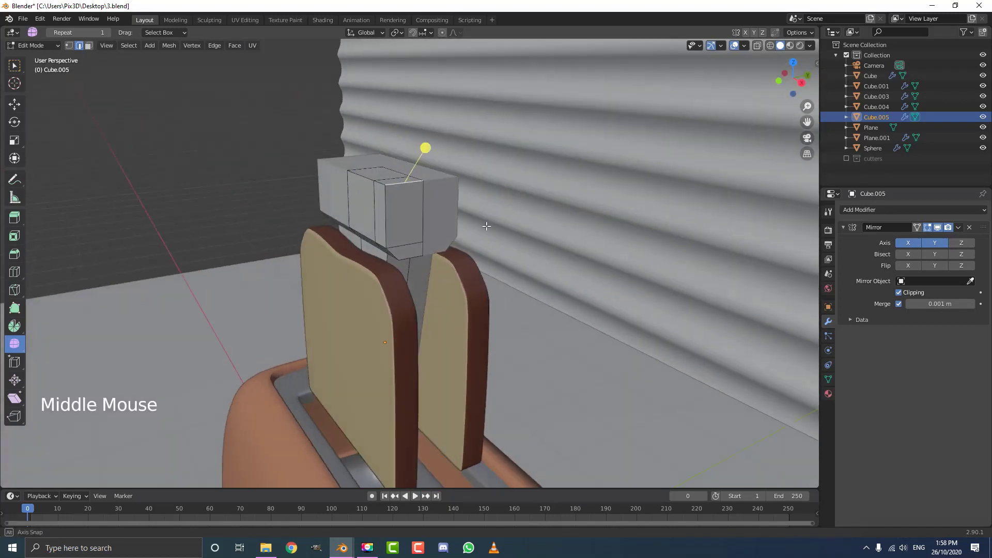
Finish editing the block, add a cylinder to the scene and move it up over the block and toast
key("Tab")
mouse_move(423, 185)
middle_mouse_down()
mouse_move(410, 187)
mouse_move(421, 183)
middle_mouse_up()
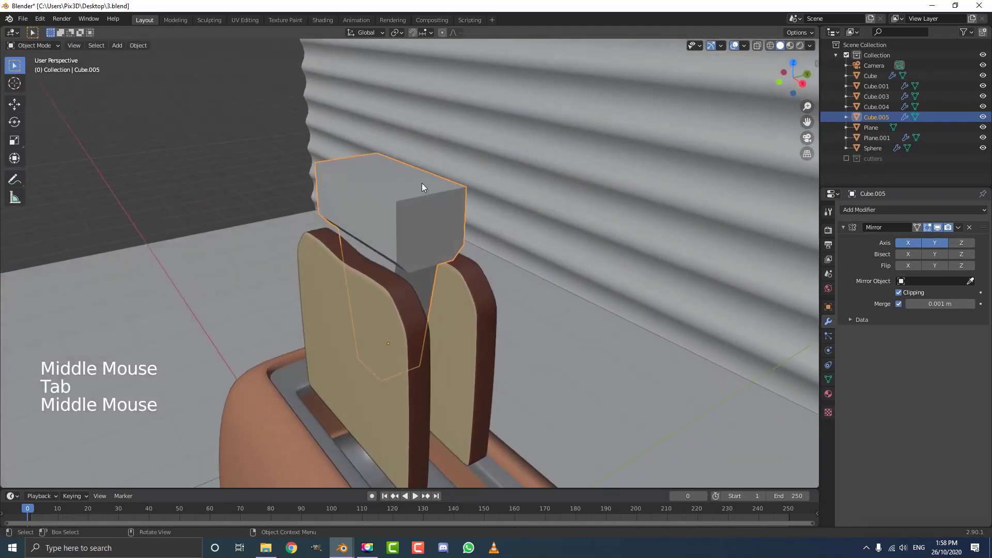
key("shift+a")
mouse_move(392, 150)
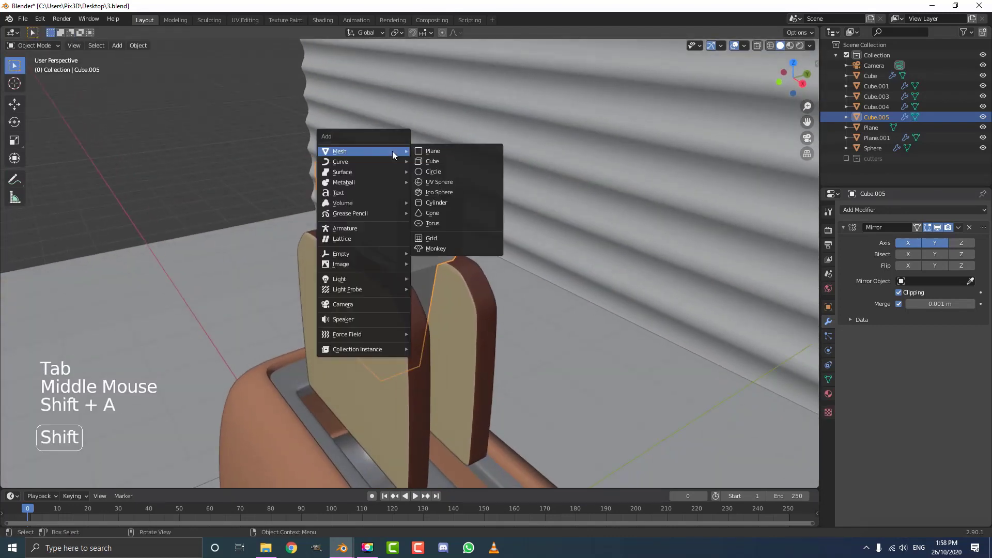
left_click(435, 203)
scroll(445, 247, "down", 5)
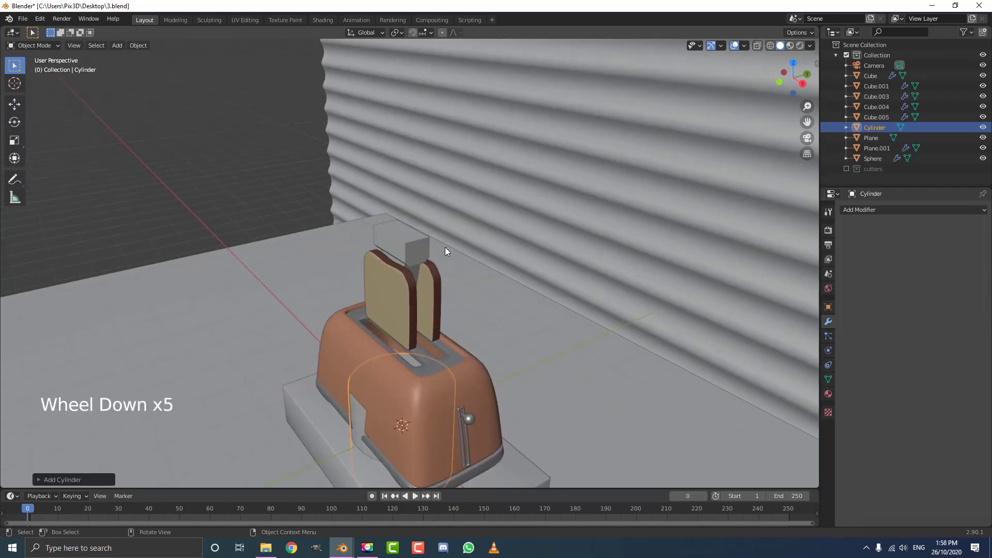
key("g")
left_click(486, 97)
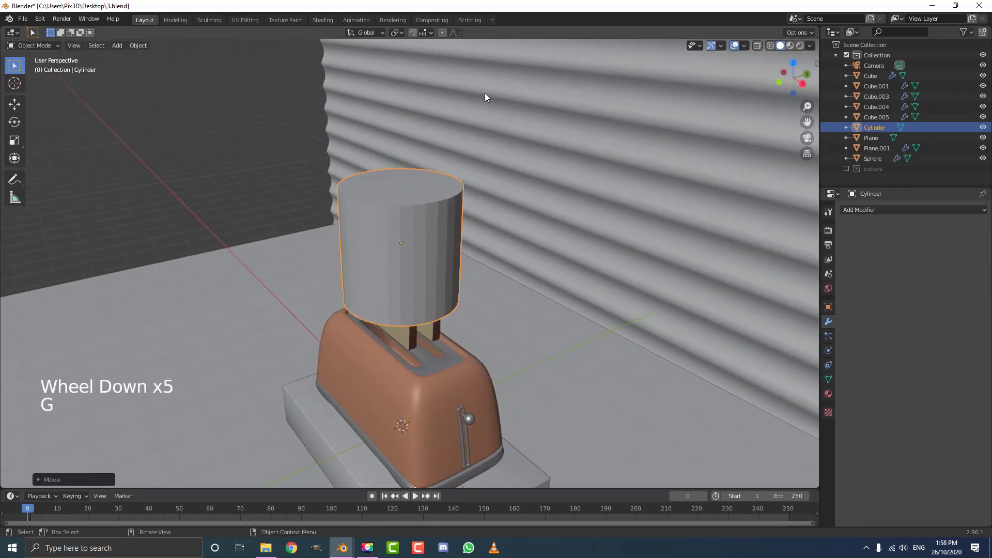
Scale the cylinder down to a small plug and raise it along Z until it protrudes from the block's top
scroll(486, 97, "up", 4)
key("s")
left_click(419, 242)
key("g")
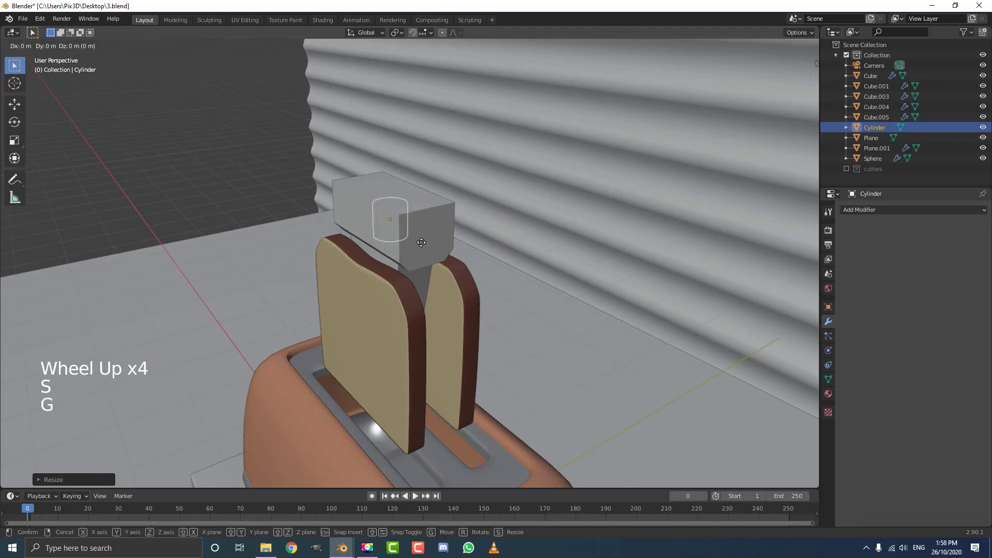
key("z")
left_click(435, 217)
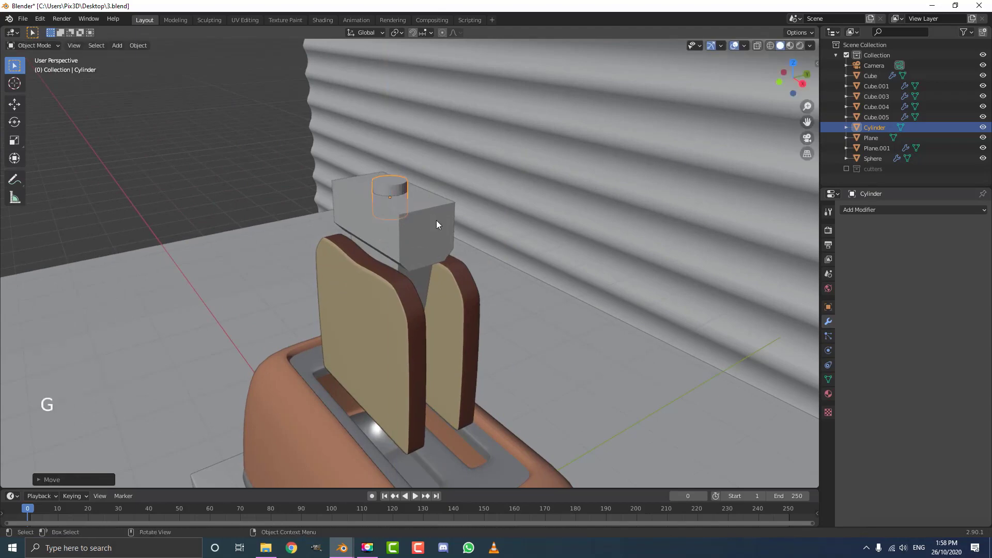
Apply smooth shading to the cylinder on the block
scroll(436, 220, "down", 5)
middle_click_drag(436, 220, 436, 293)
scroll(437, 293, "up", 3)
left_click(139, 46)
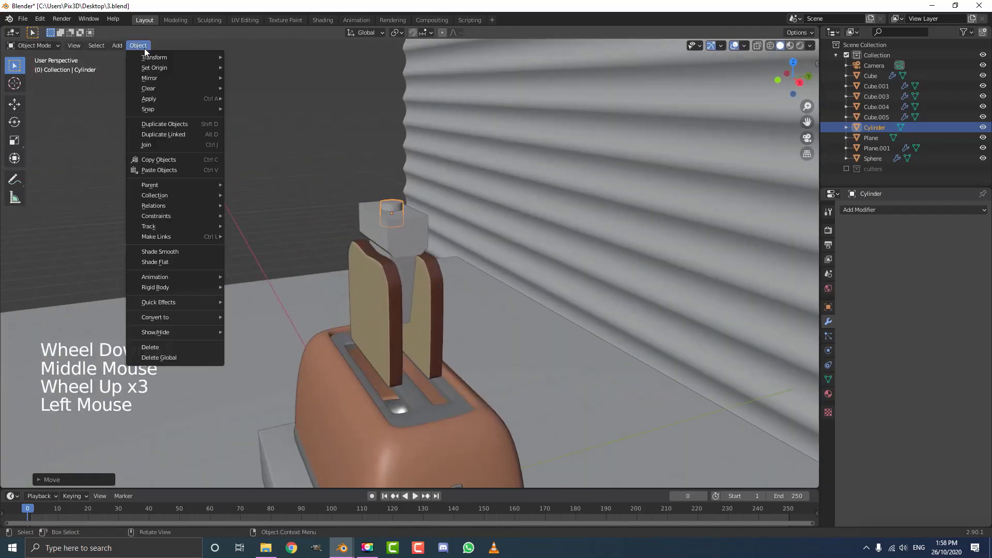
left_click(184, 251)
Select the cylinder's top face and lower it so only a thin disc stands above the block
scroll(370, 203, "up", 4)
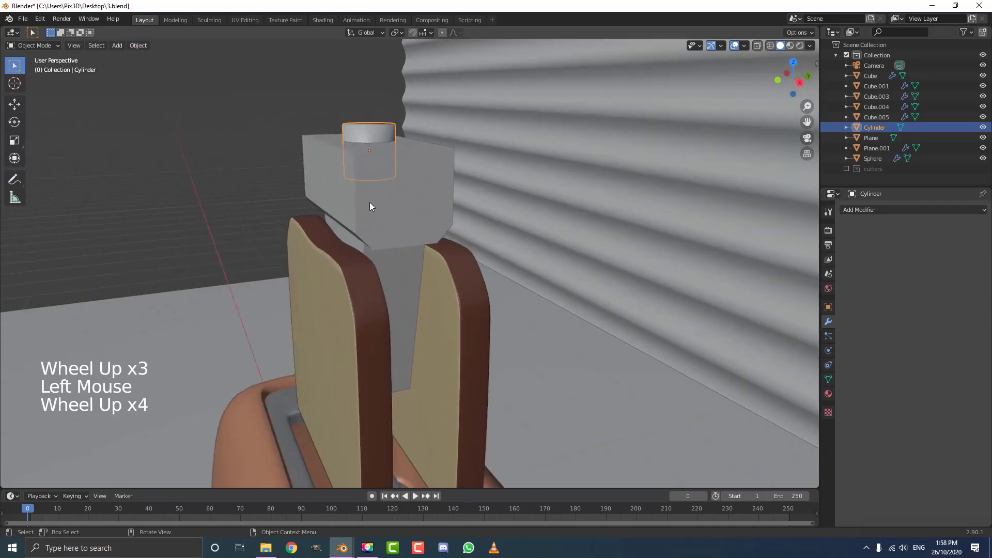
middle_click_drag(370, 203, 414, 295)
scroll(414, 295, "up", 4)
key("Tab")
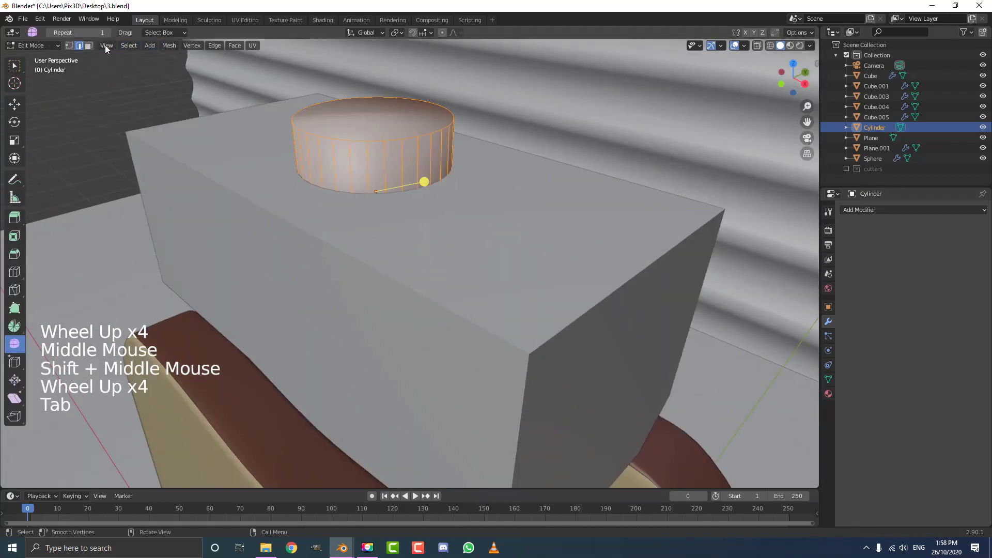
left_click(89, 45)
left_click(382, 120)
middle_click_drag(409, 150, 409, 150)
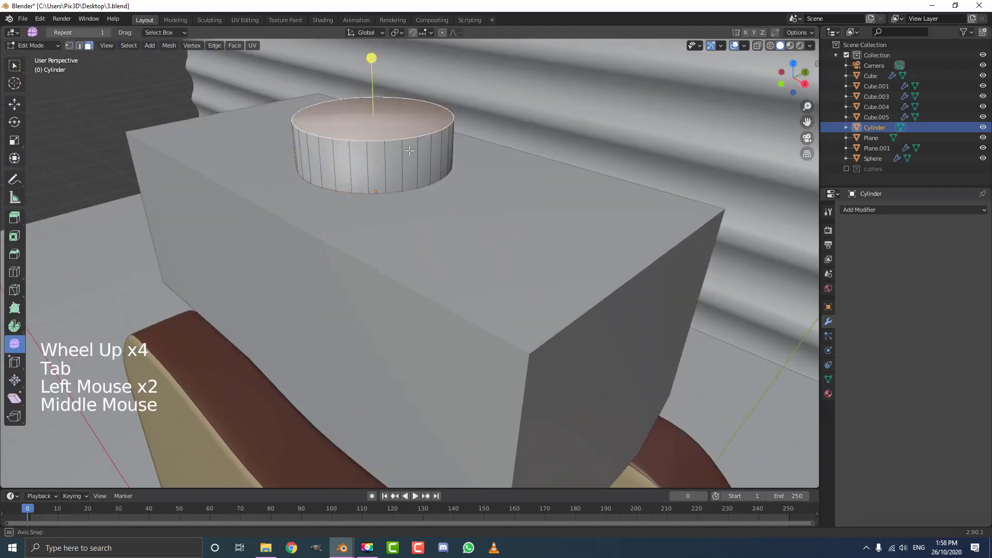
key("g")
left_click(423, 190)
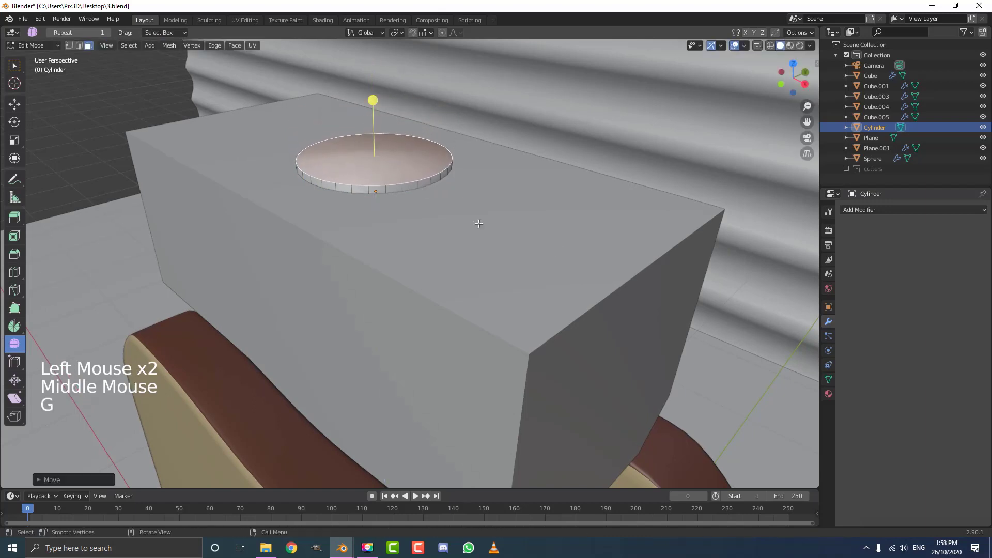
Extrude the disc's top face in place and scale it inward to about 0.82, leaving a narrow rim
key("e")
key("s")
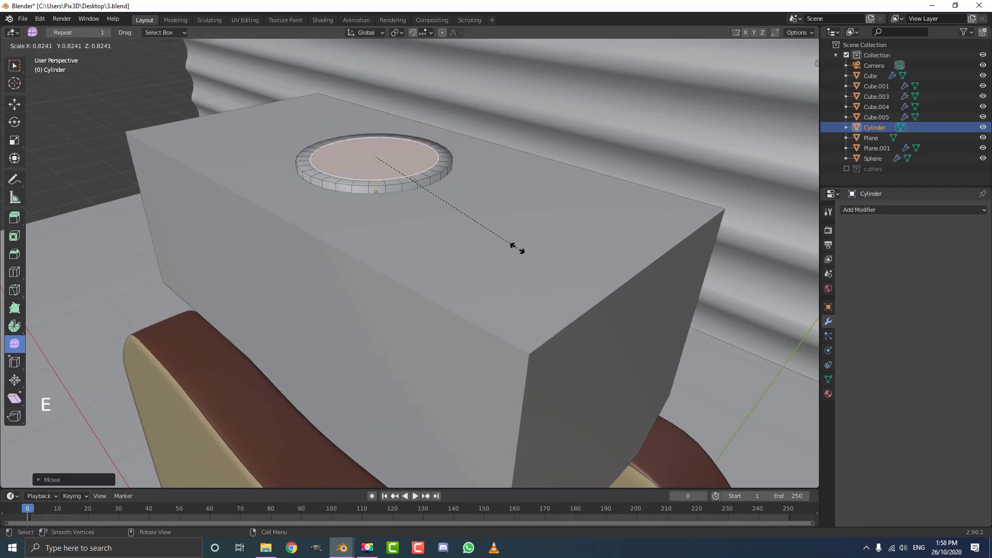
left_click(516, 248)
Extrude the inner face far upward into a tall shaft, raise its end further along Z, and leave mesh editing
scroll(508, 254, "down", 8)
key("e")
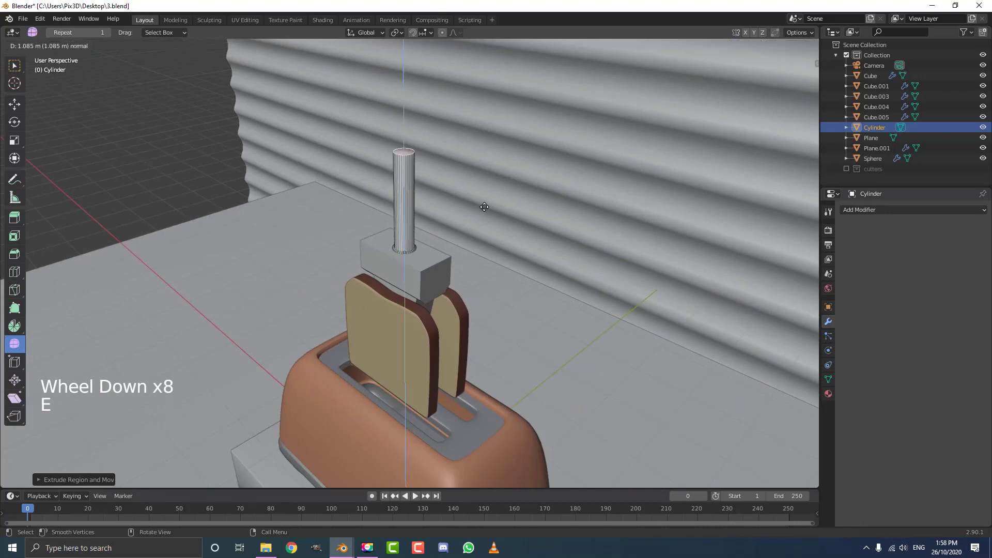
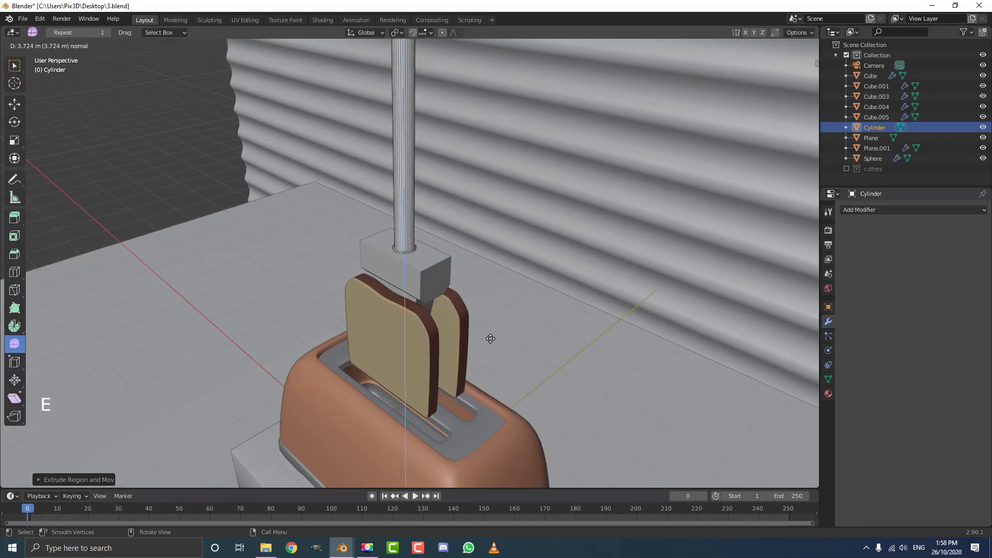
scroll(491, 338, "down", 8)
key("g")
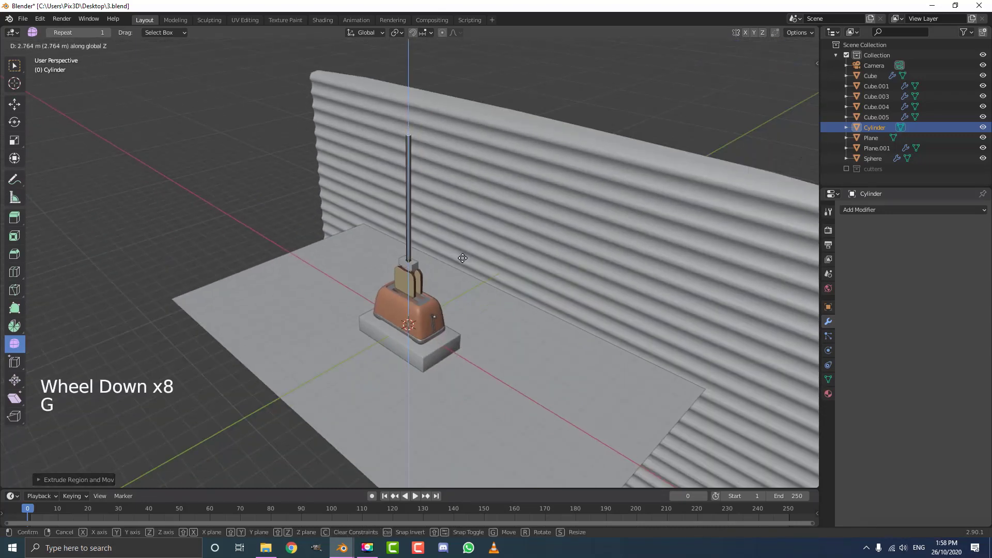
middle_click_drag(462, 263, 411, 268)
scroll(452, 267, "up", 7)
key("Tab")
Add an Edge Split modifier to the shaft
scroll(434, 294, "up", 1)
scroll(410, 266, "up", 4)
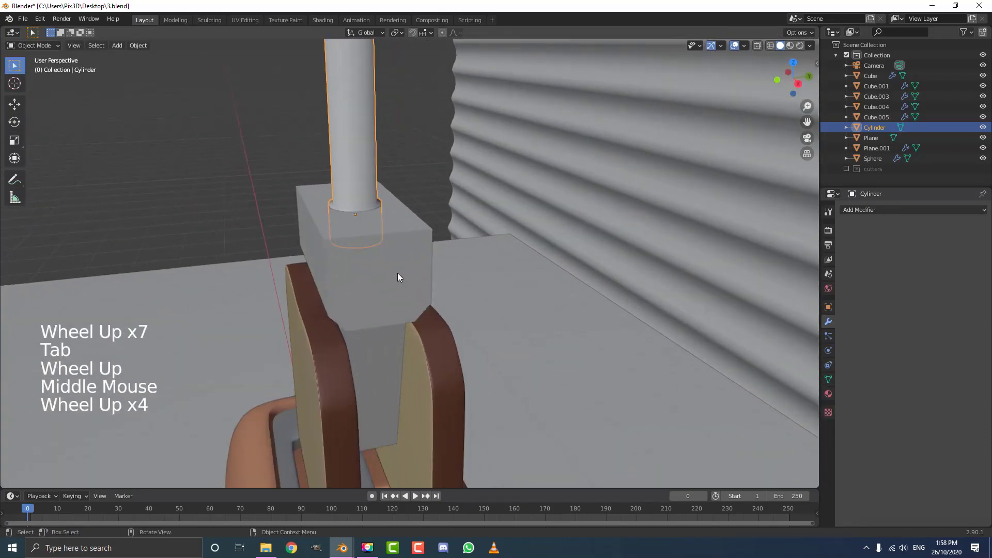
left_click(859, 209)
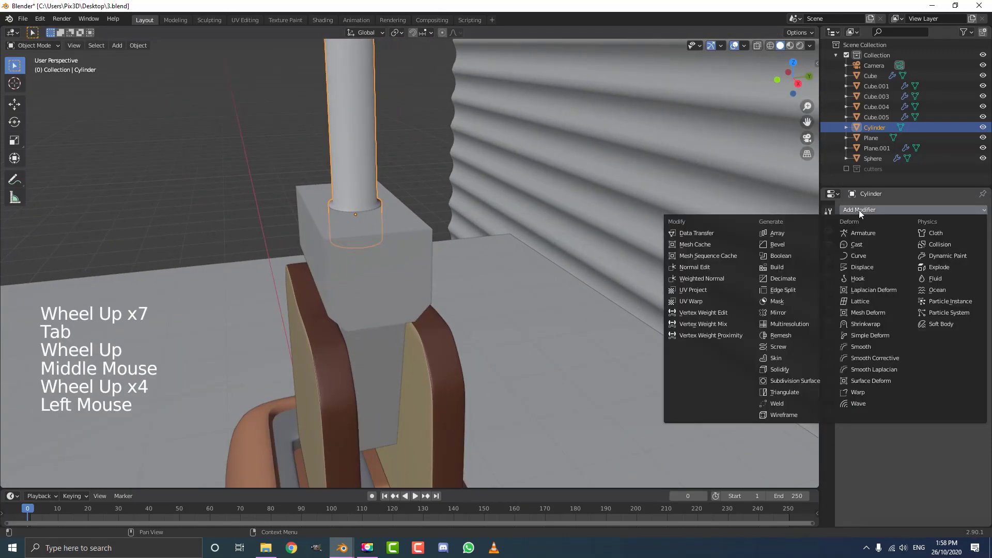
left_click(801, 290)
Select the edge loop where the shaft meets its base rim and raise it along Z into a sloped collar
scroll(332, 196, "up", 4)
middle_click_drag(333, 196, 354, 240, "shift")
scroll(355, 240, "up", 1)
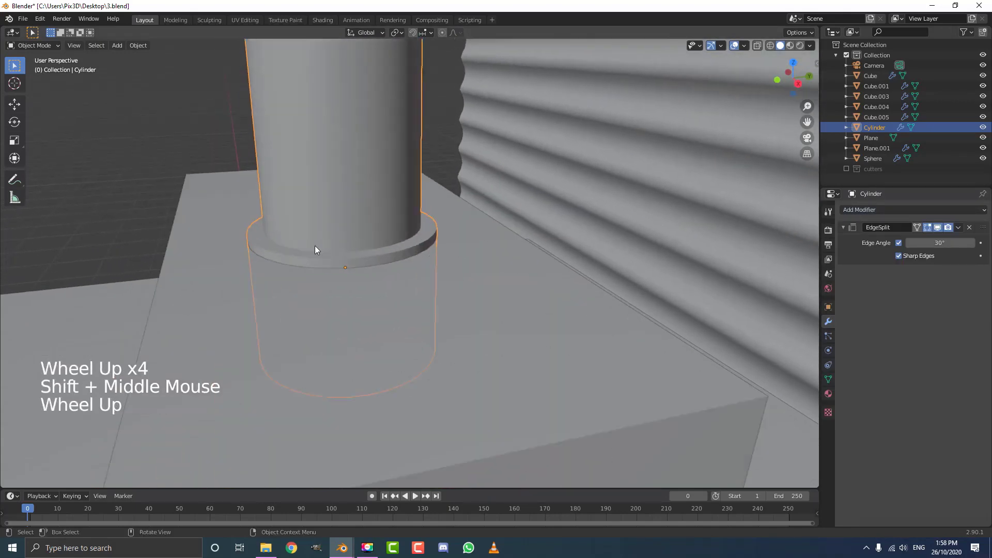
key("Tab")
left_click(78, 46)
key("alt+a")
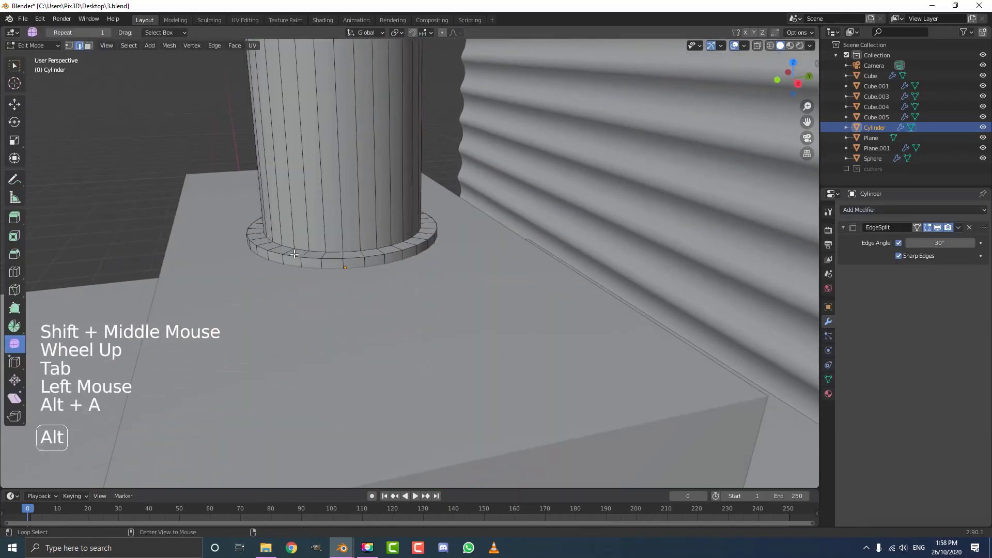
left_click(303, 251, "alt+shift")
key("g")
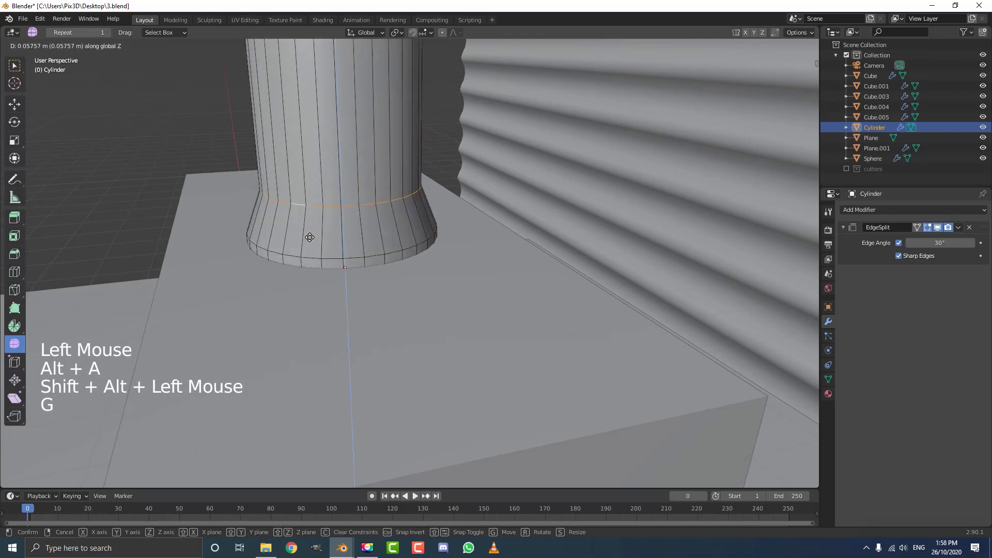
left_click(315, 245)
scroll(222, 291, "down", 3)
key("Tab")
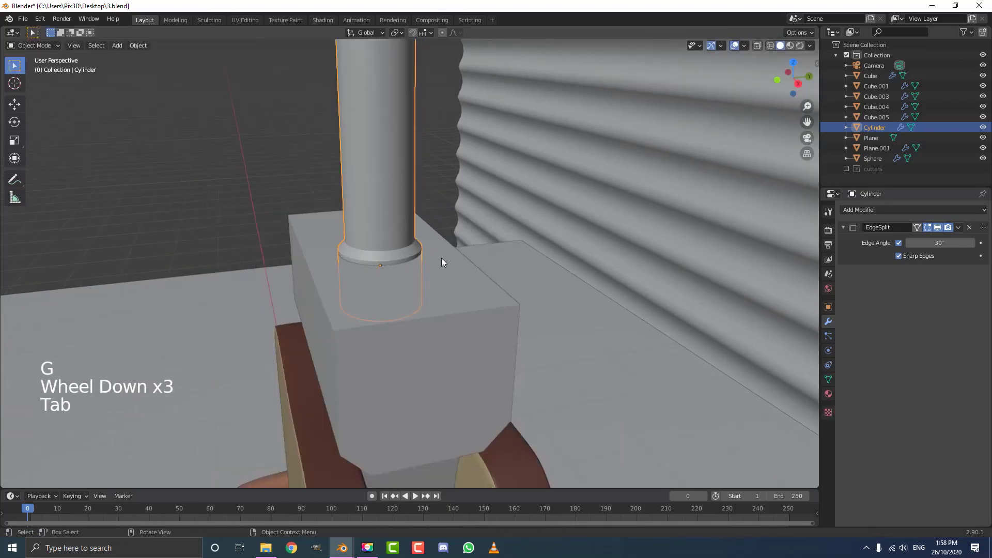
Select the block below the shaft and open its mesh for editing with vertex selection
scroll(439, 248, "down", 1)
scroll(418, 269, "down", 2)
scroll(428, 273, "up", 3)
middle_click_drag(419, 270, 442, 323)
scroll(429, 274, "down", 4)
middle_click_drag(349, 285, 464, 268)
scroll(463, 269, "up", 3)
left_click(472, 245)
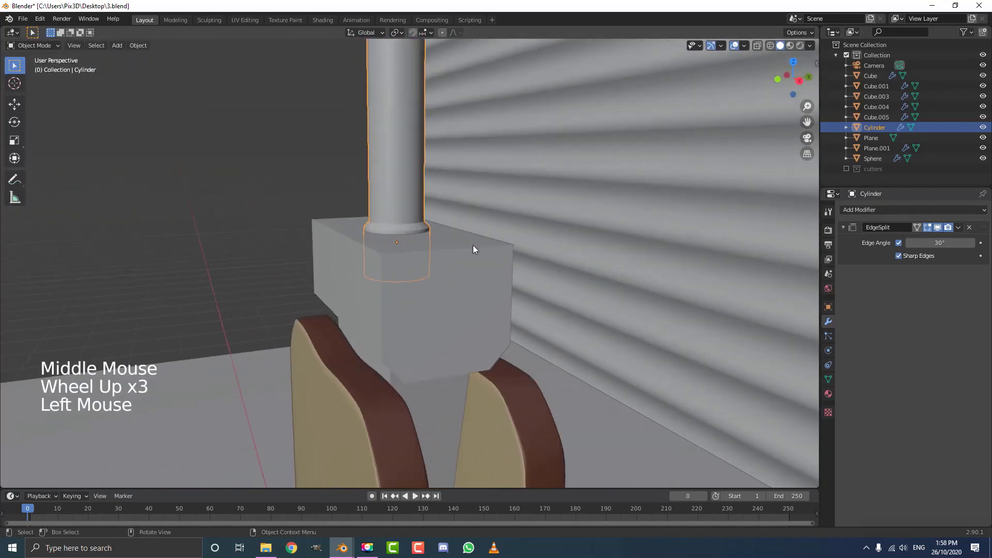
scroll(470, 238, "down", 4)
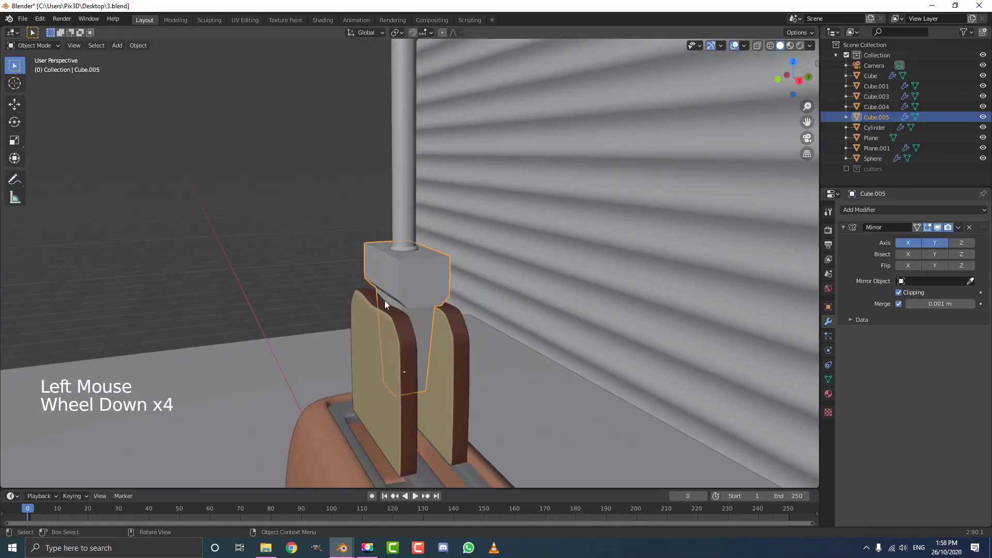
middle_click_drag(384, 300, 464, 322)
scroll(463, 323, "up", 3)
key("Tab")
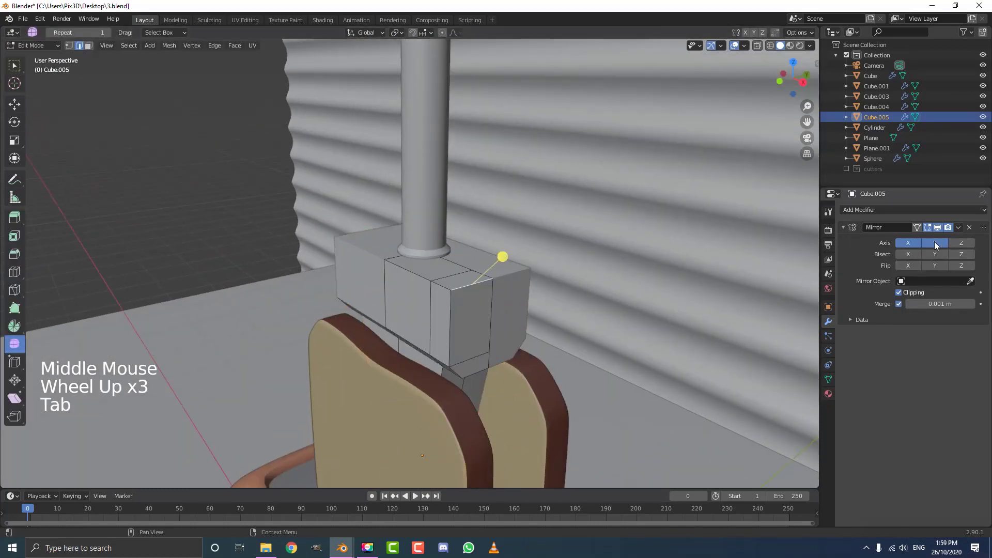
middle_click_drag(158, 82, 163, 78)
left_click(70, 46)
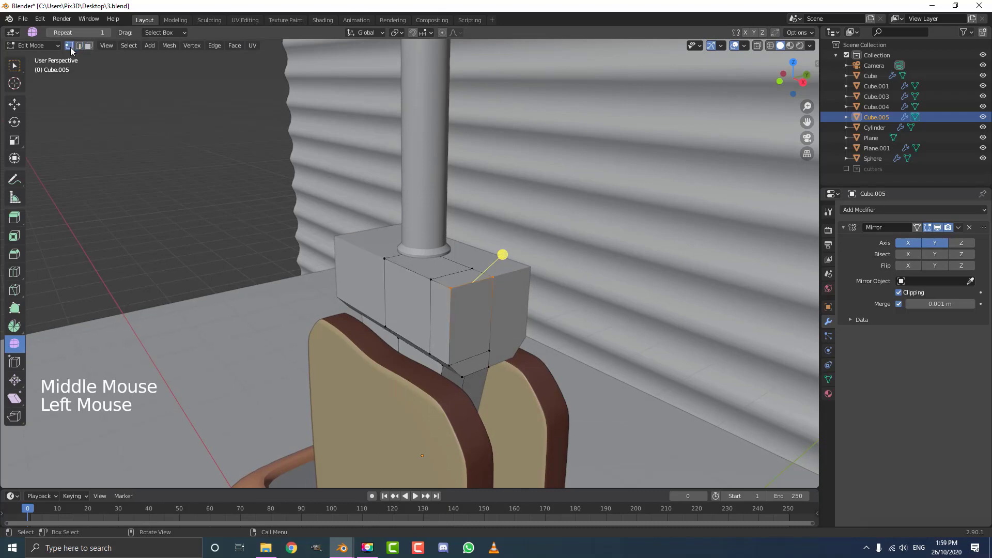
left_click(459, 288, "shift")
key("g")
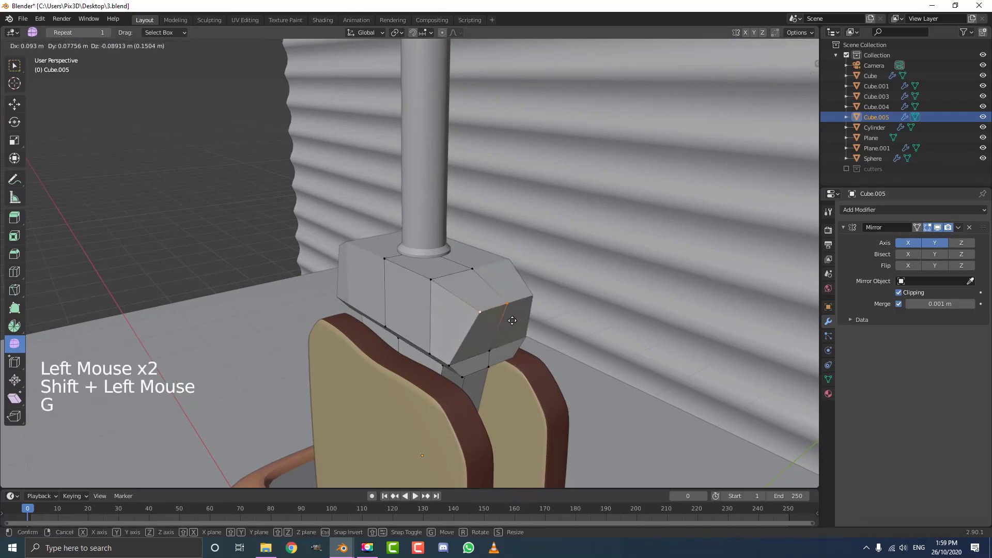
middle_click_drag(494, 311, 367, 276)
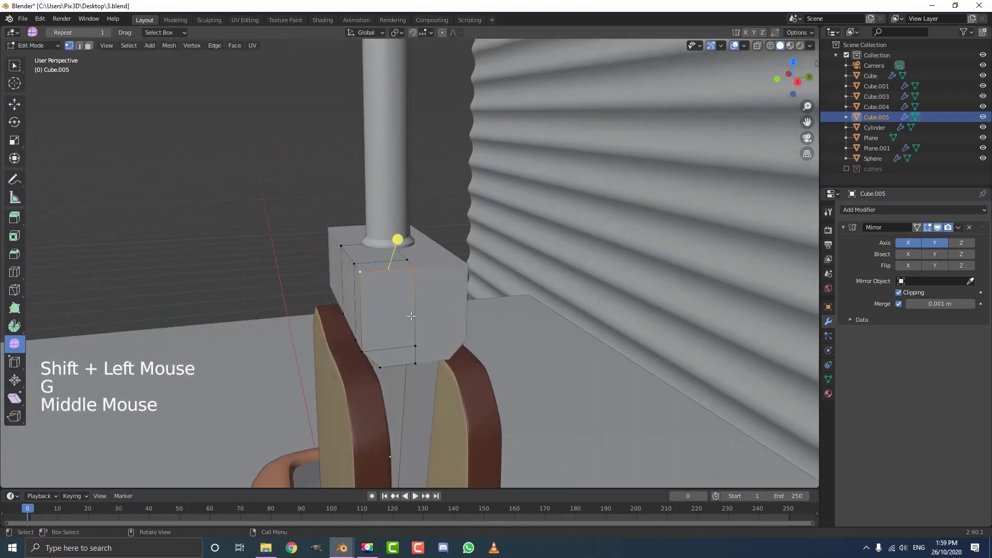
Select the upper and lower vertices of the block head's outer vertical corner and move them inward along Y about 0.04 m
left_click(366, 276)
left_click(368, 351, "shift")
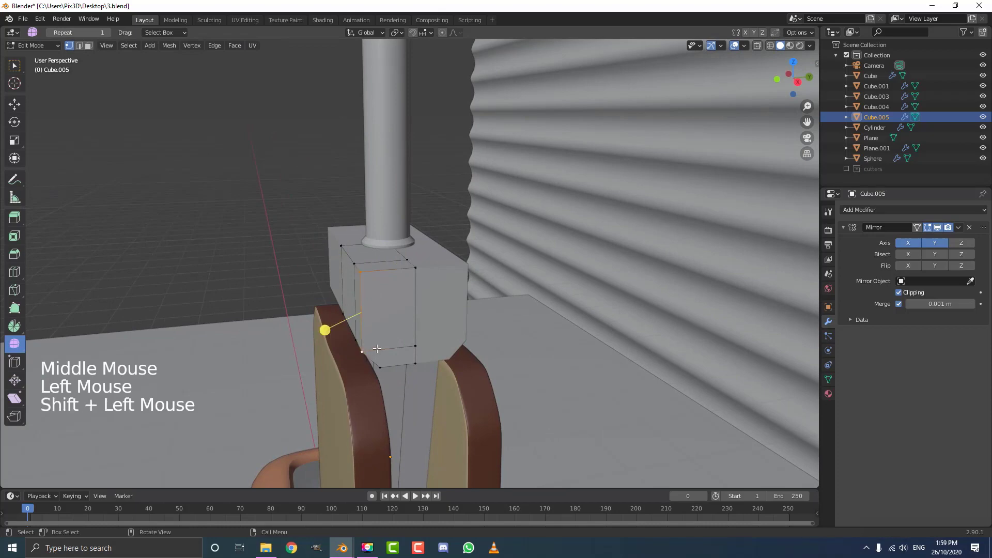
key("g")
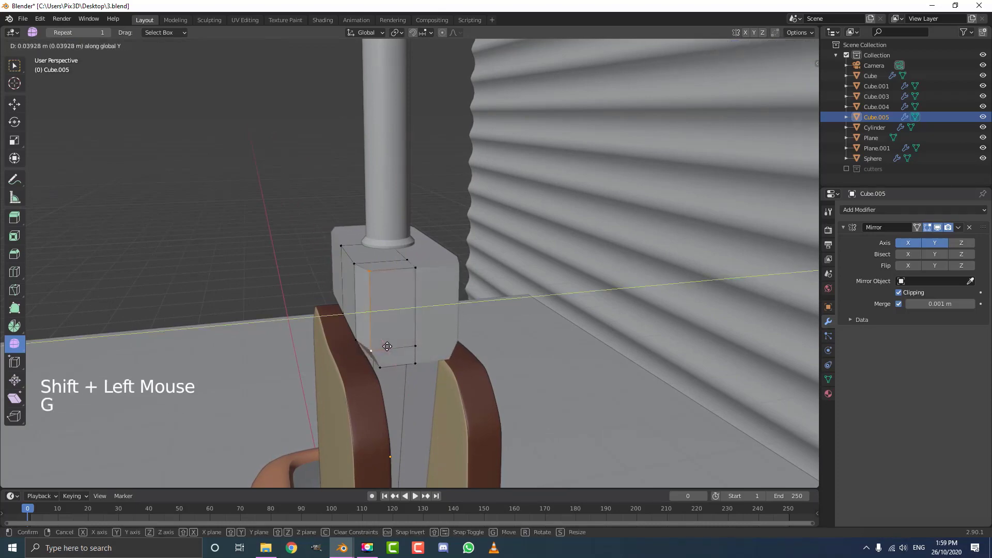
left_click(385, 347)
Add a Bevel modifier to the block with its limit method set to Angle
middle_click_drag(386, 347, 455, 307)
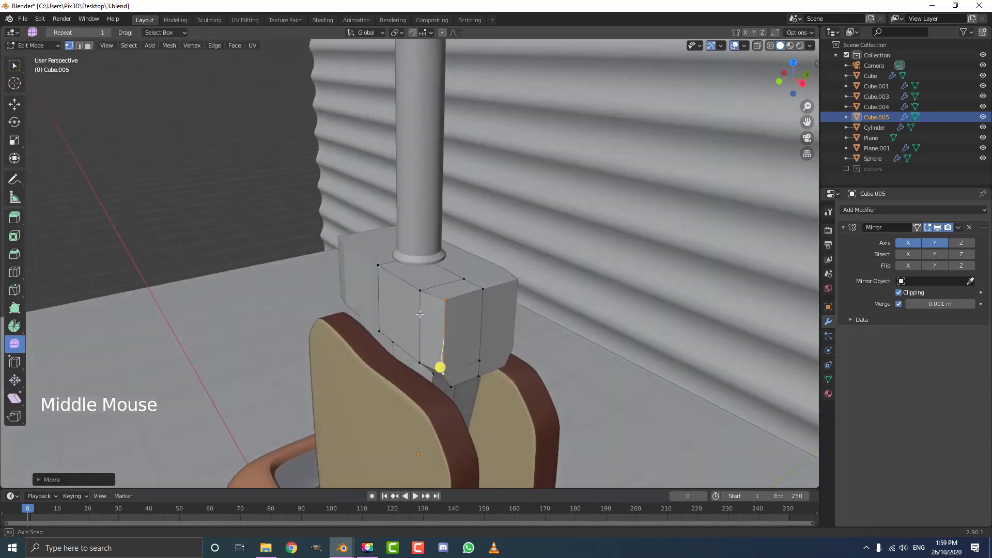
scroll(455, 307, "up", 2)
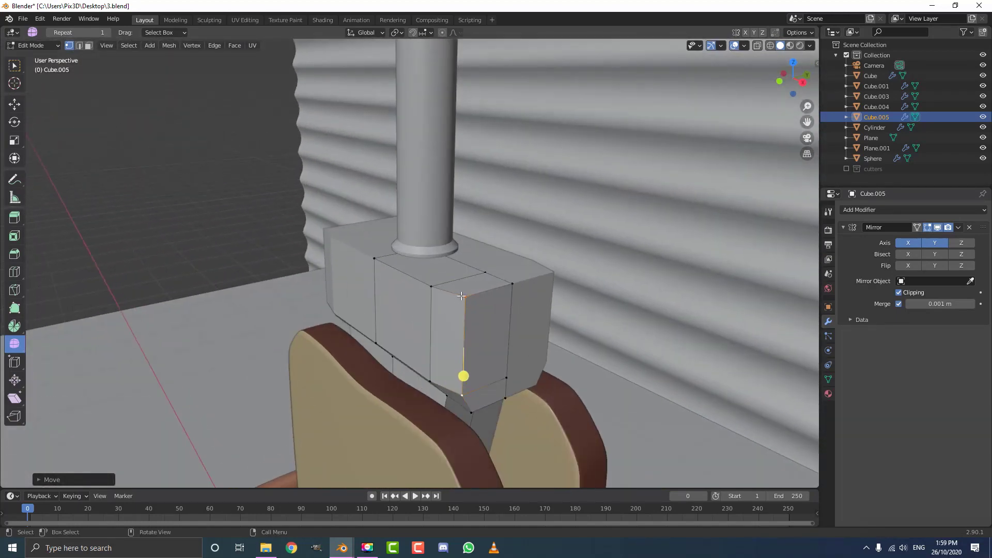
left_click(860, 210)
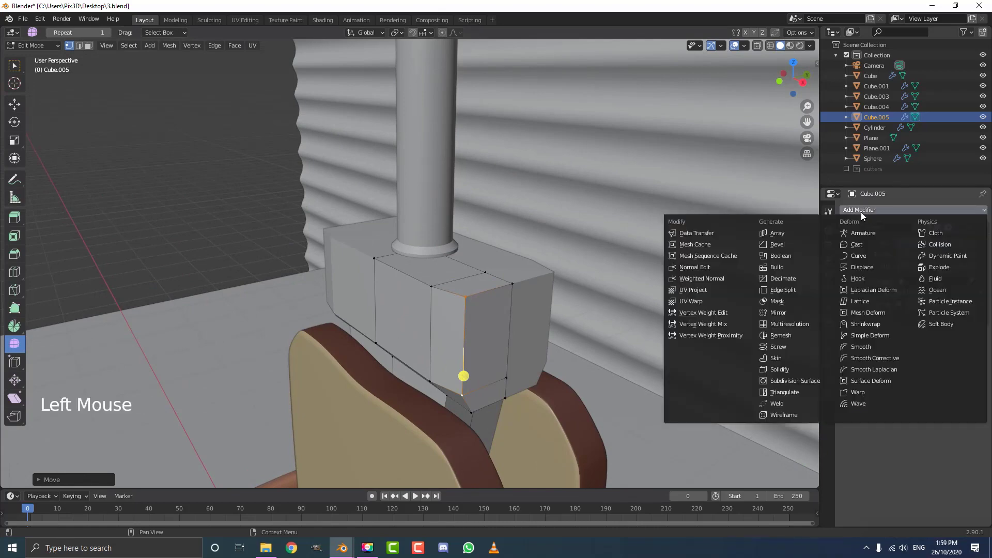
left_click(806, 247)
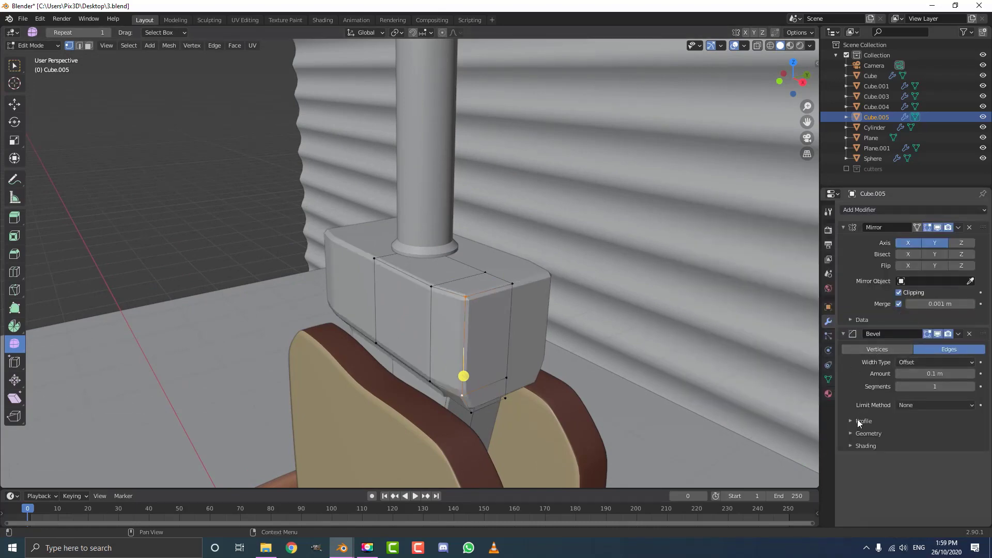
left_click(910, 404)
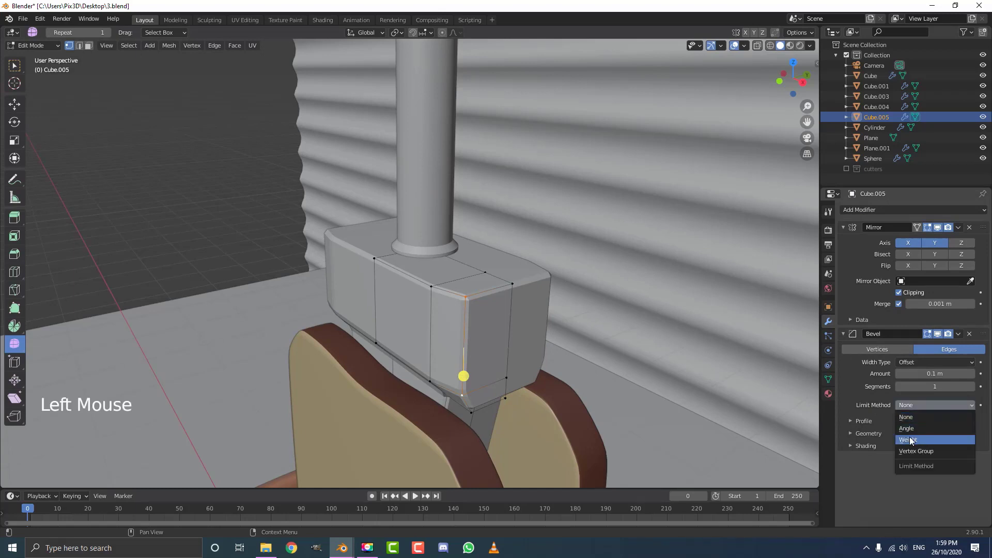
left_click(921, 427)
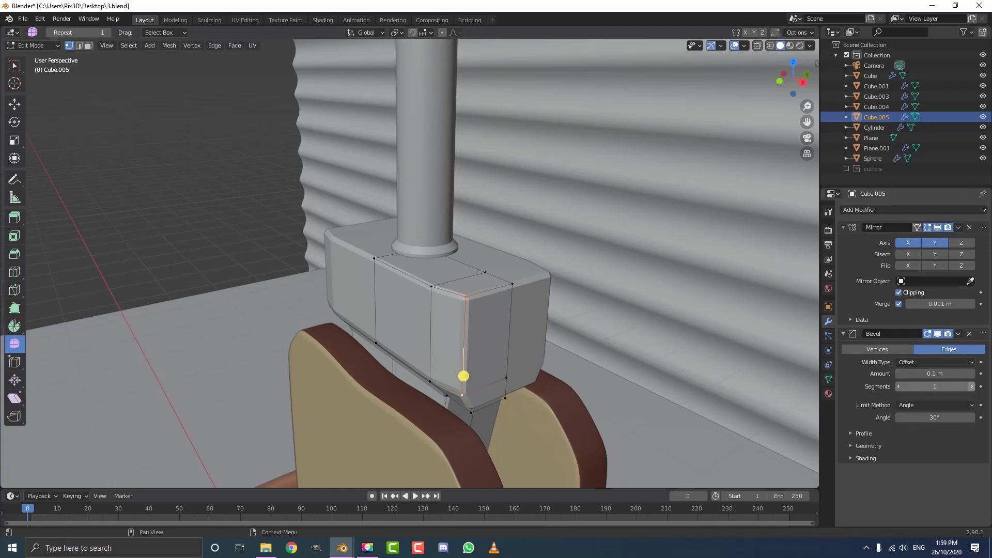
Set the block's Bevel modifier to 3 segments with an amount of 0.099 m
left_click(972, 387)
left_click(972, 387)
left_click_drag(941, 374, 911, 374, "shift")
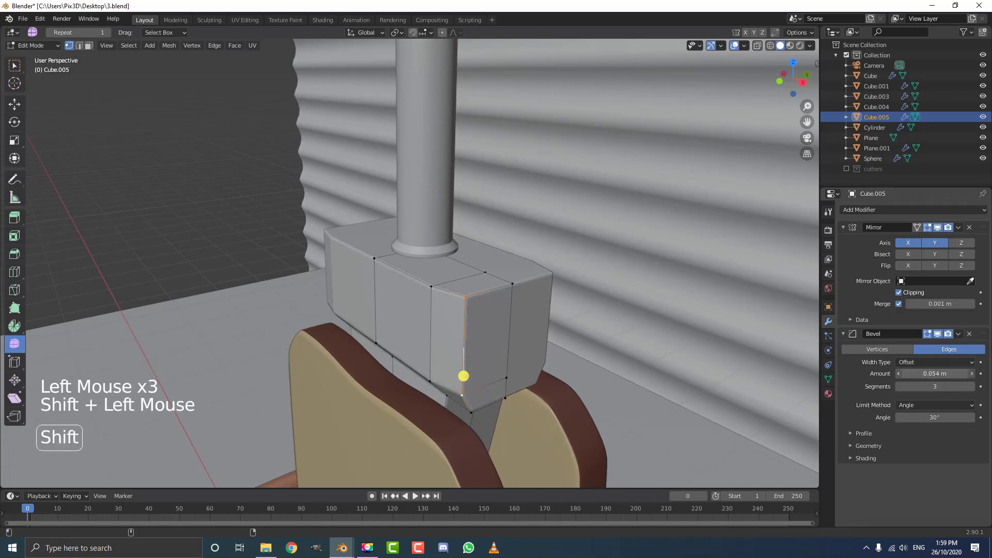
left_click_drag(463, 375, 463, 375, "shift")
scroll(463, 375, "down", 4)
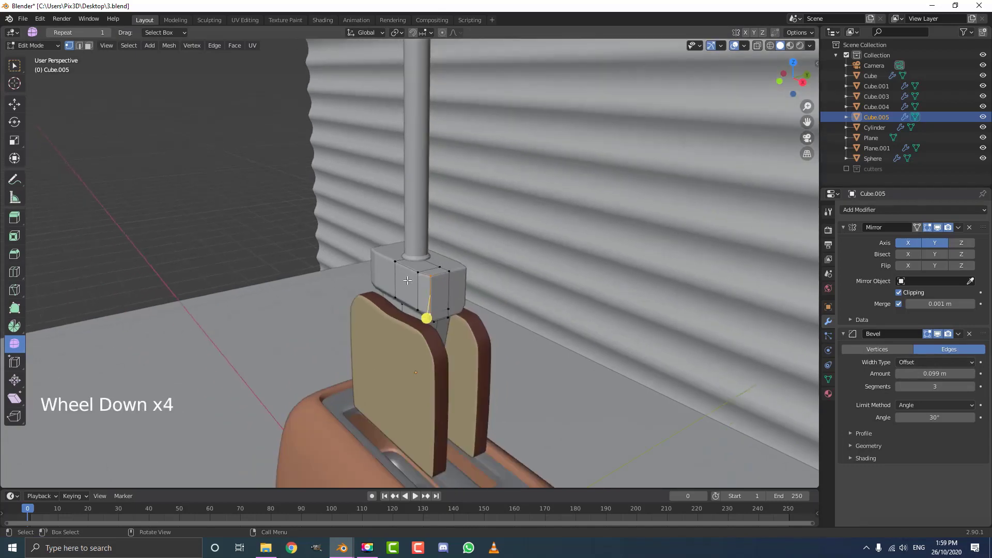
Return to Object Mode, apply smooth shading to the bevelled block and deselect it
middle_click_drag(427, 381, 480, 339)
scroll(481, 339, "up", 3)
key("Tab")
left_click(139, 46)
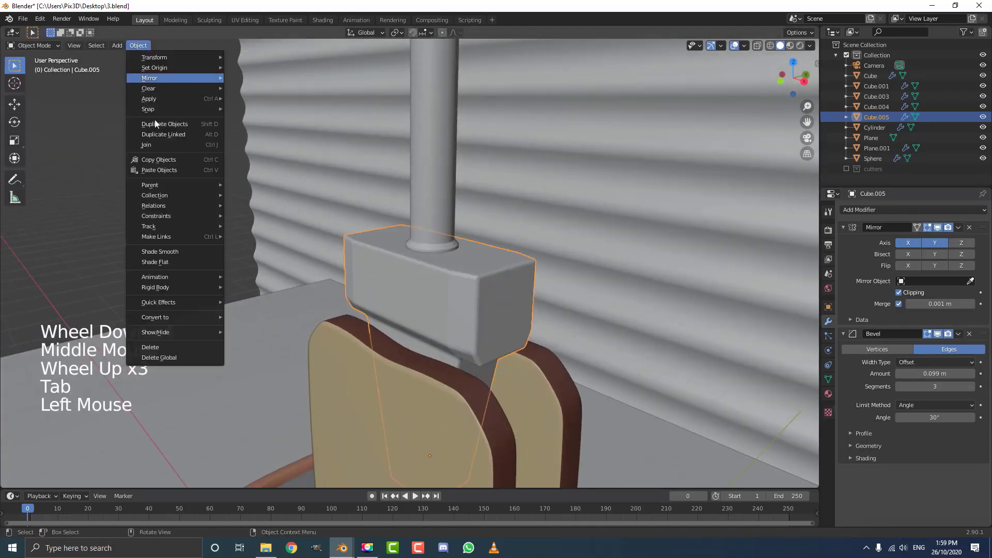
scroll(448, 271, "down", 4)
middle_click_drag(449, 271, 411, 253)
key("alt+a")
scroll(367, 231, "up", 3)
scroll(370, 339, "down", 4)
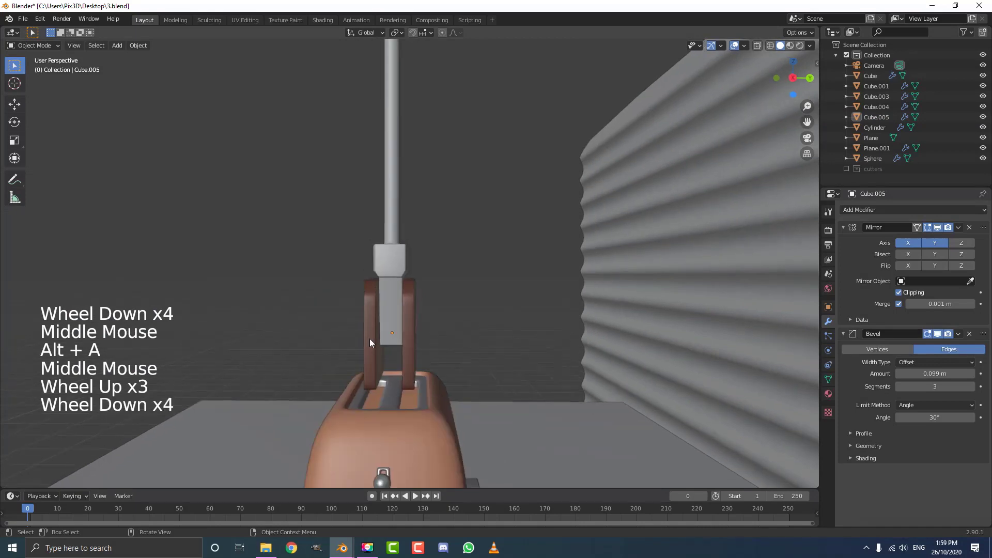
middle_click_drag(370, 339, 410, 355)
scroll(398, 318, "up", 3)
middle_click_drag(398, 318, 380, 258)
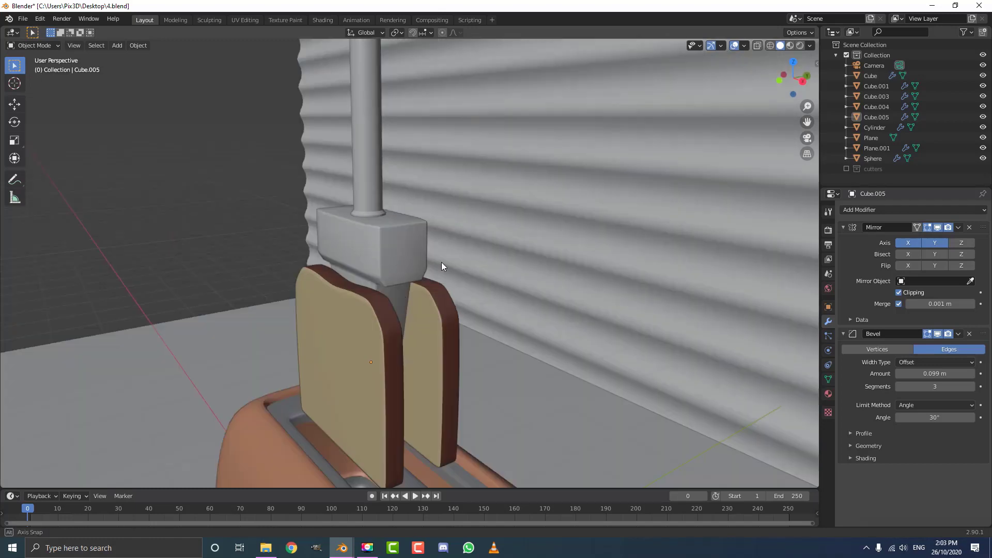
Open the block's mesh for editing with face selection and select the head's large side face next to the mirror centre line
middle_click_drag(442, 264, 383, 241)
left_click(356, 229)
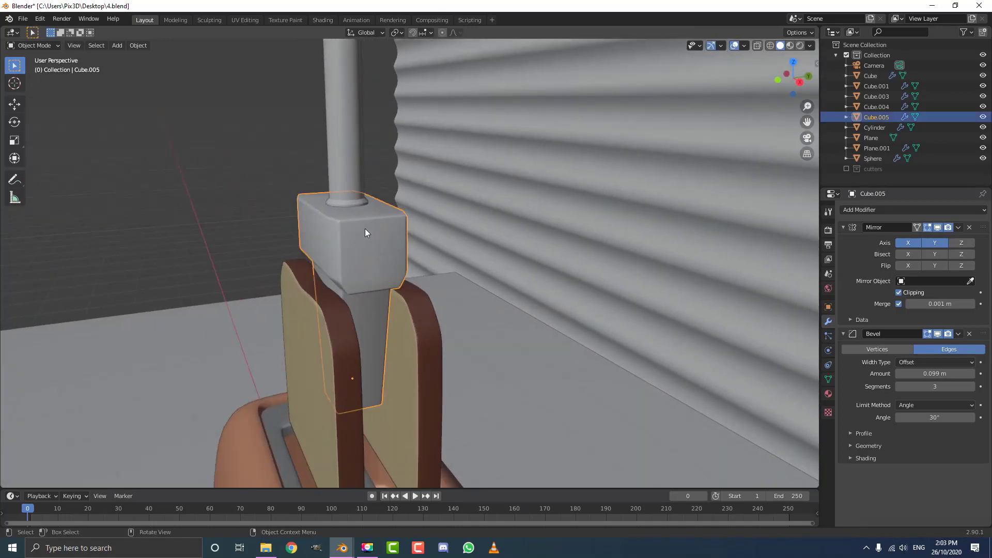
key("Tab")
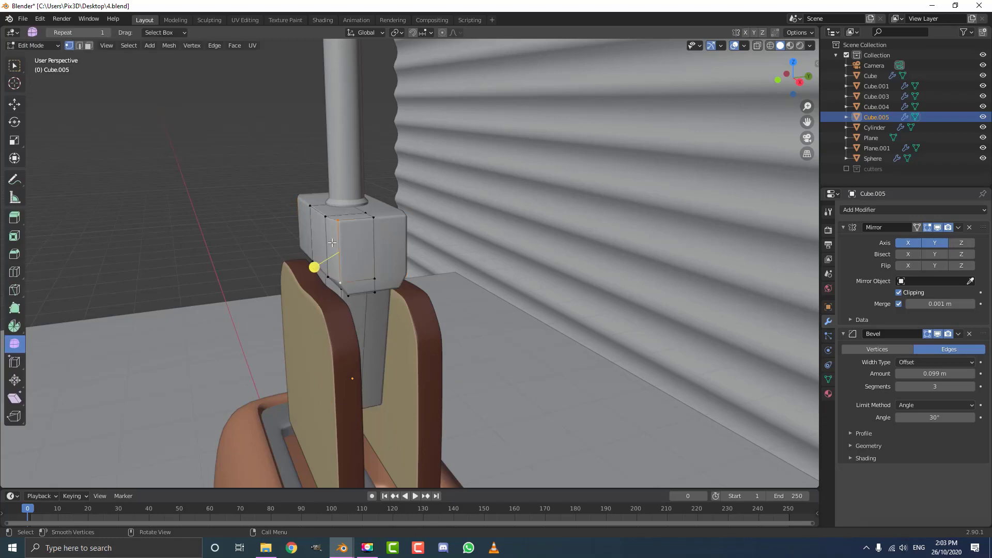
scroll(346, 243, "up", 3)
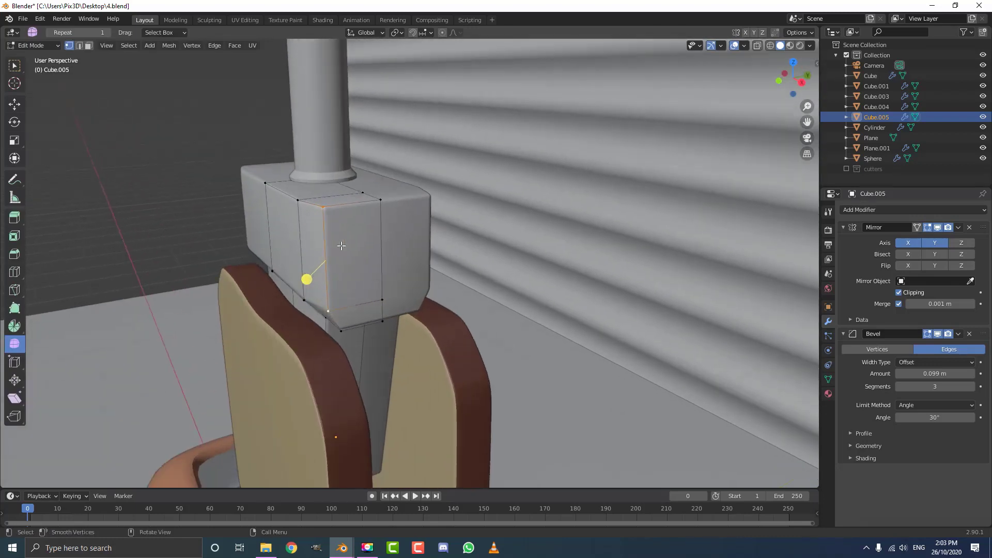
left_click(88, 45)
middle_click_drag(294, 231, 369, 244)
left_click(352, 242)
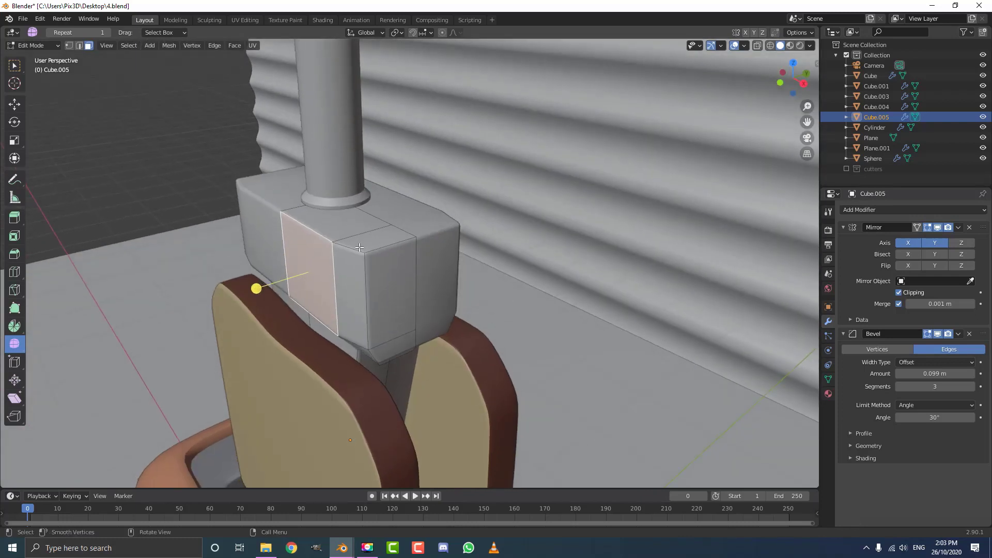
Duplicate the selected side face in place and move the copy slightly outward from the block along Y
key("shift+d")
right_click(341, 238)
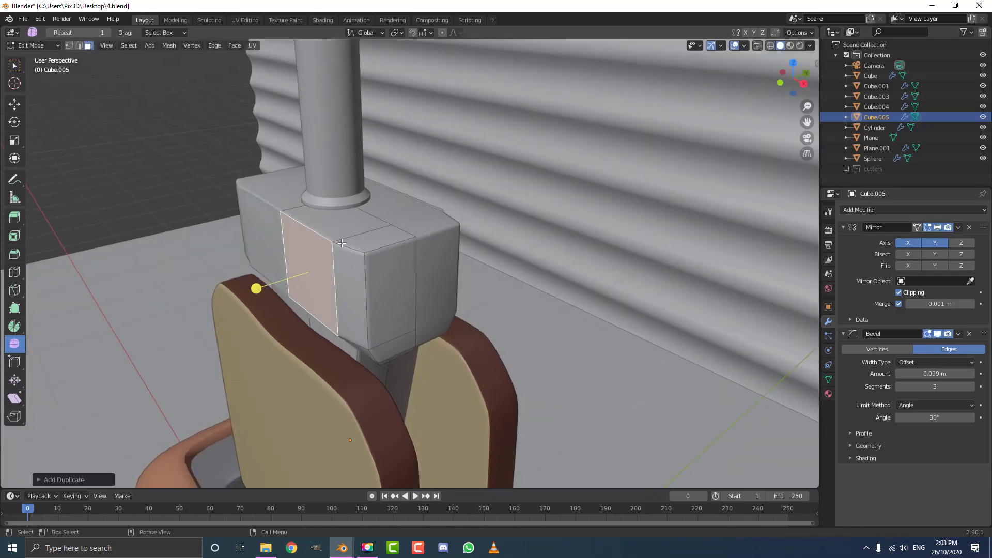
key("g")
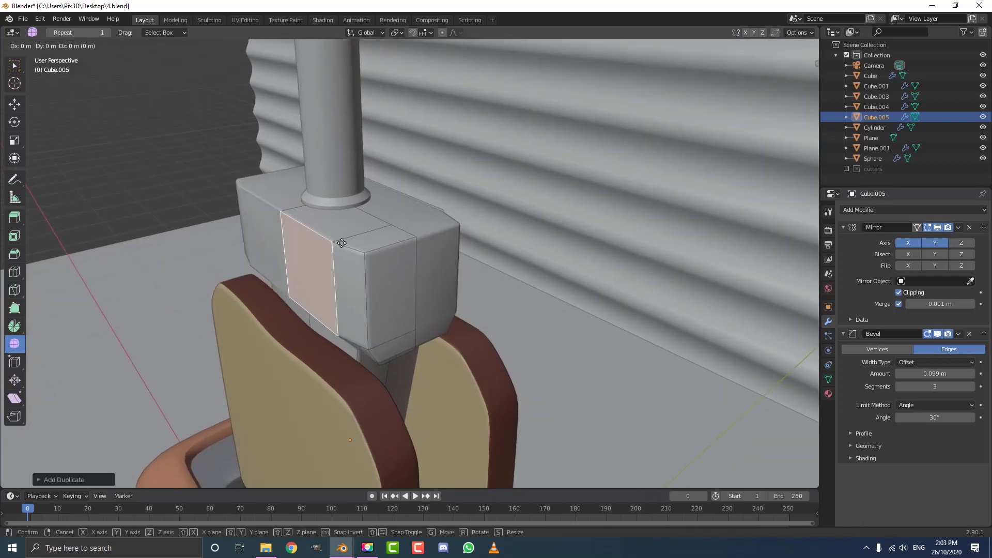
key("y")
left_click(337, 247)
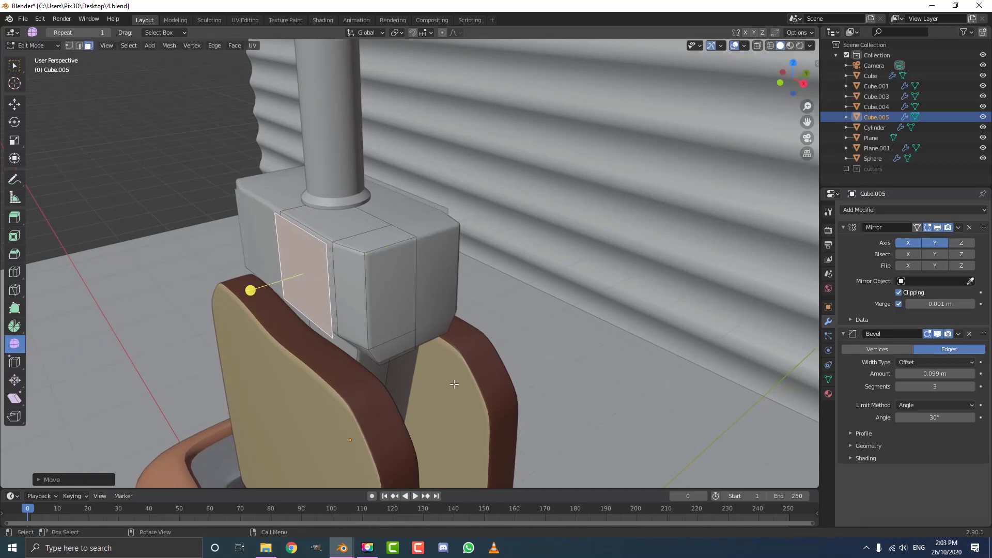
Scale the duplicated face down and slide it along X into the mirror centre line to leave a narrow rectangle
key("s")
left_click(349, 316)
middle_click_drag(349, 316, 401, 302)
scroll(499, 315, "up", 1)
key("g")
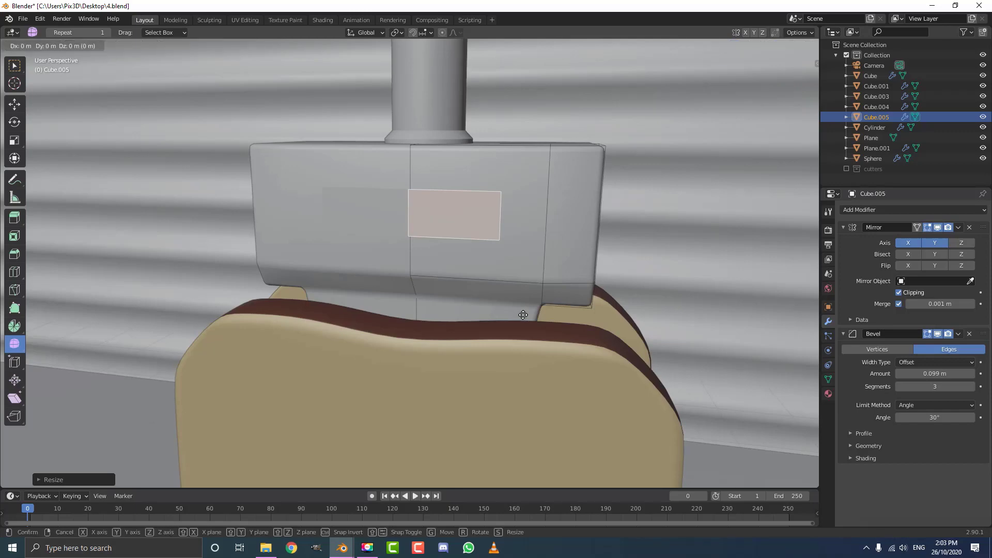
key("x")
left_click(461, 288)
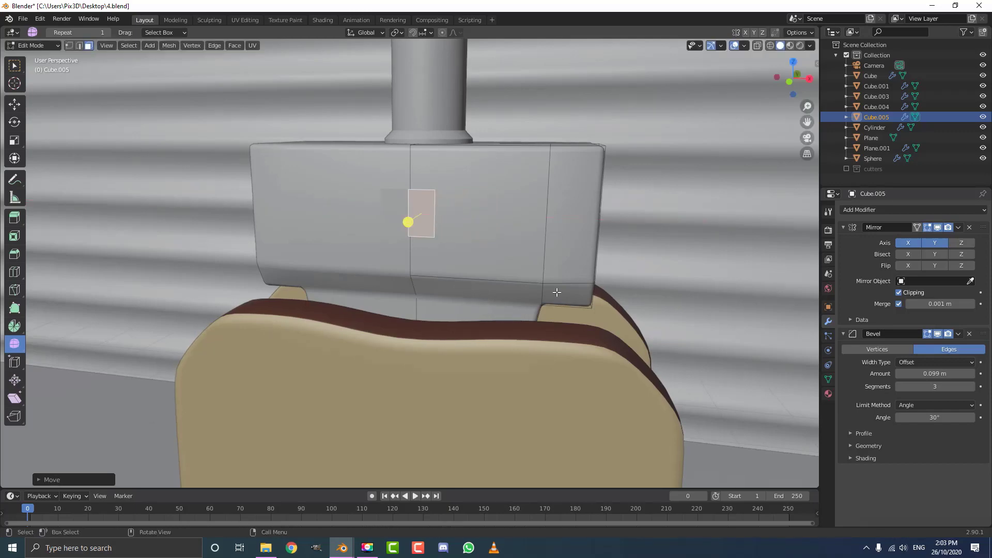
Extrude the small rectangle outward from the block into a horizontal arm
middle_click_drag(461, 288, 348, 322)
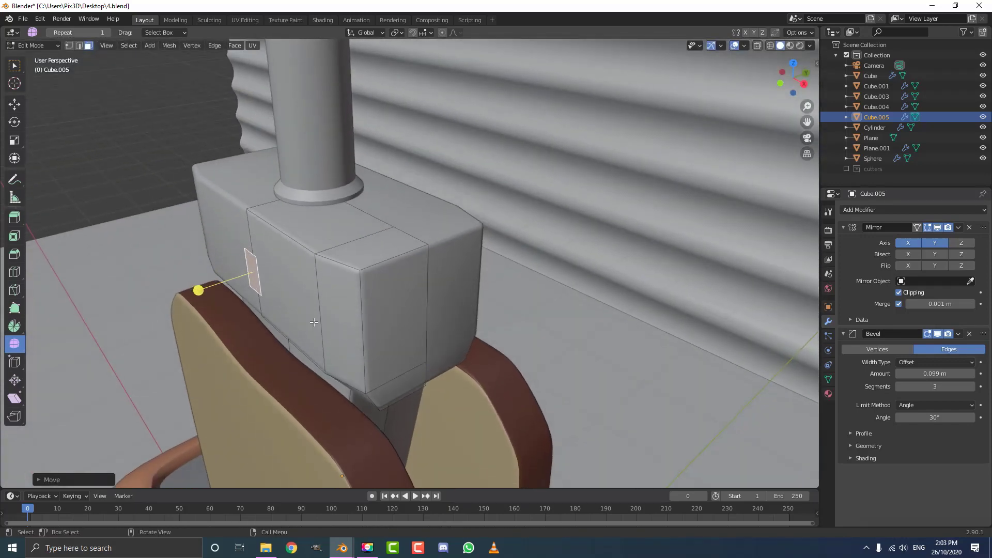
key("e")
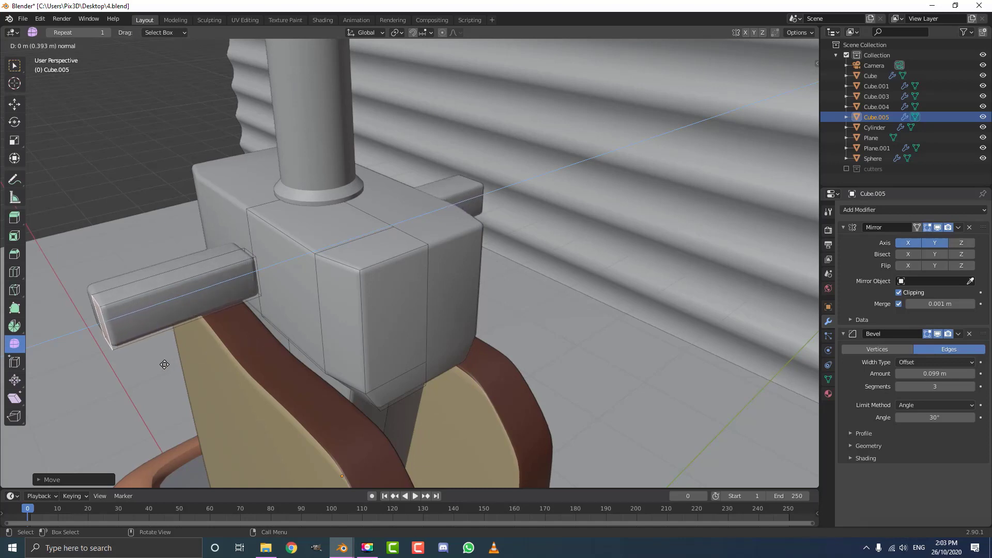
left_click(179, 363)
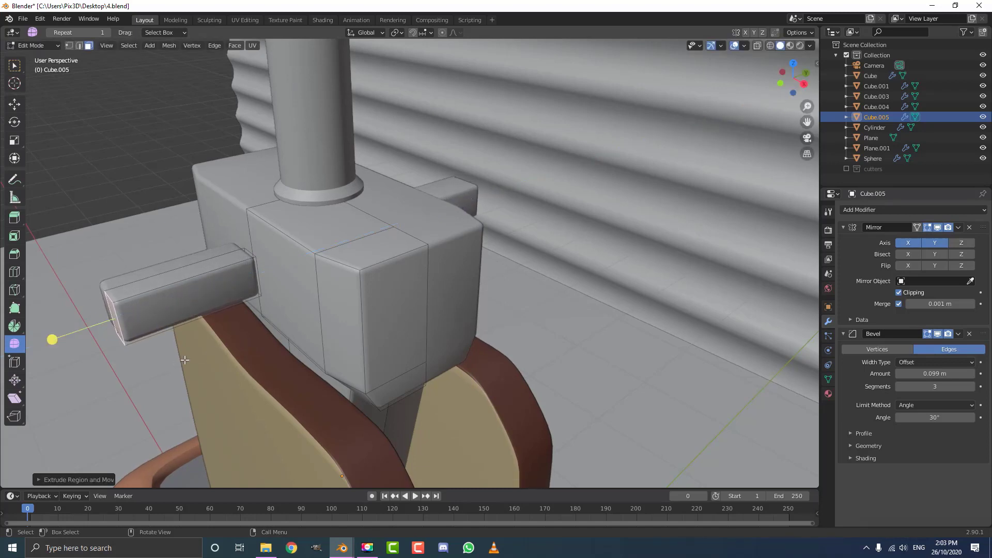
In the right side view, lengthen the arm outward along Y and extrude a short extra segment from its end face
key("KP_3")
middle_click_drag(178, 305, 292, 330, "shift")
scroll(274, 292, "up", 1)
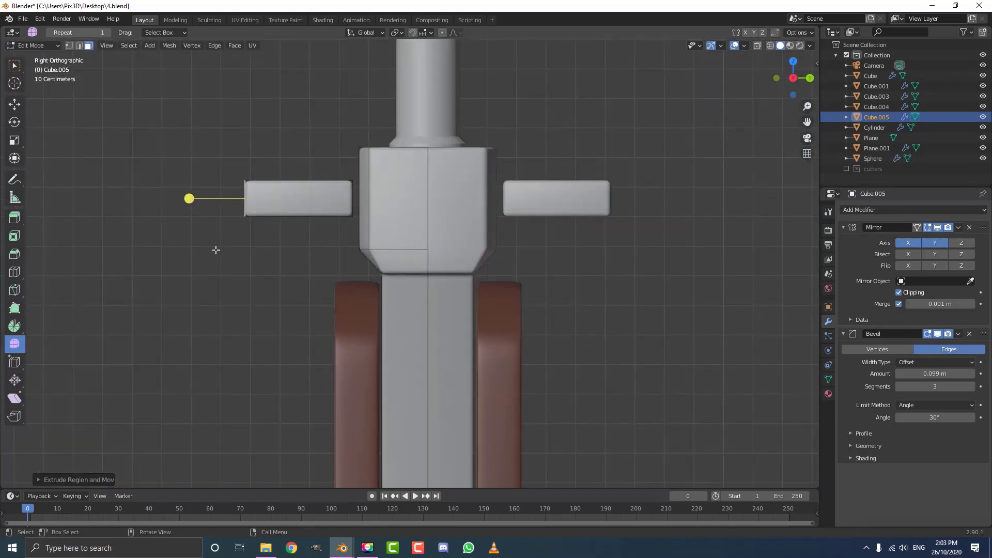
key("g")
key("y")
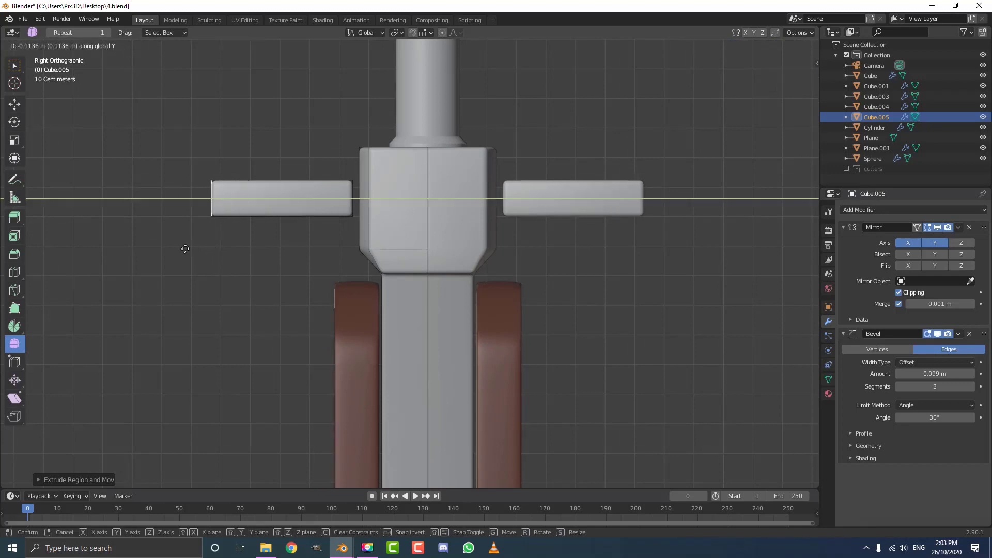
key("y")
left_click(157, 244)
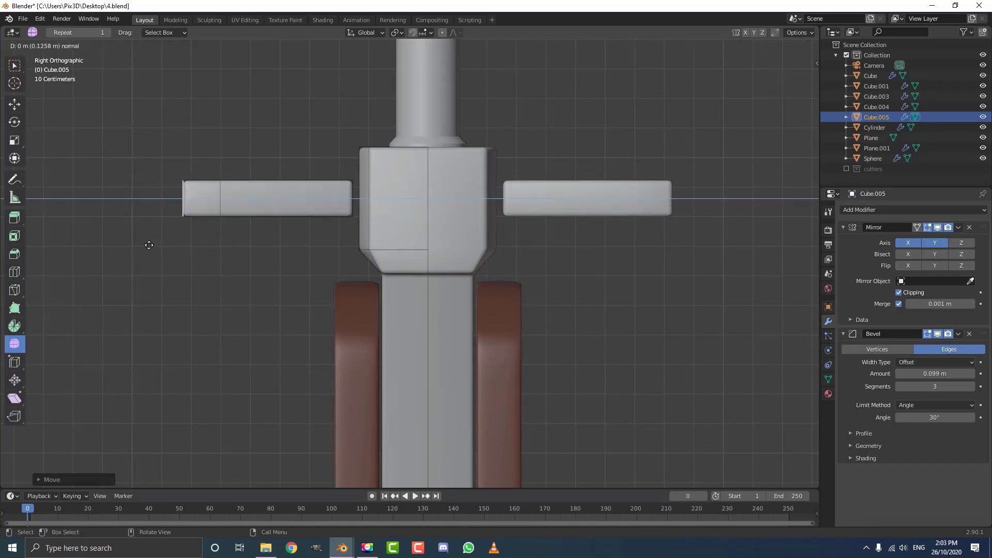
right_click(154, 245)
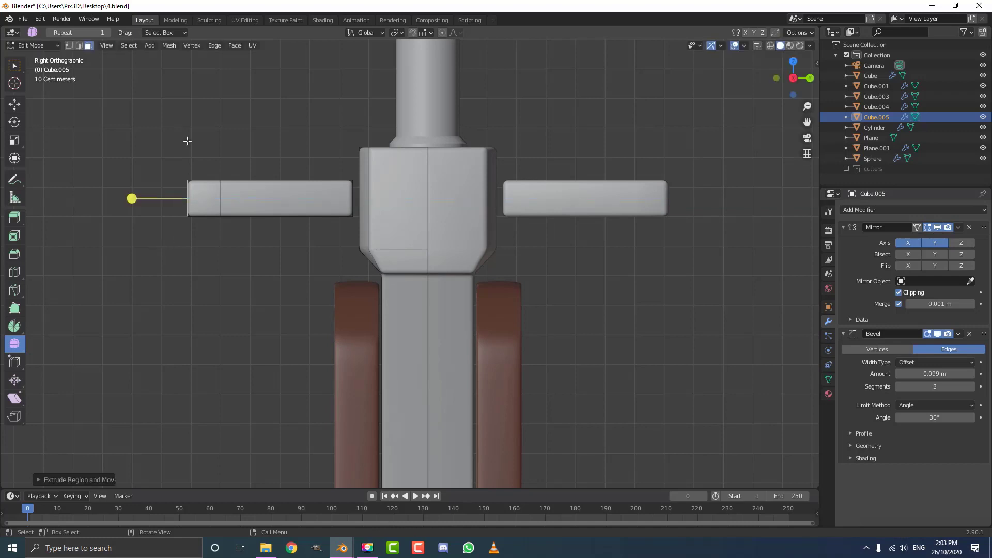
Extrude the underside face of the arm's end segment downward about 0.48 m to form a vertical leg
middle_click_drag(211, 245, 224, 203)
key("e")
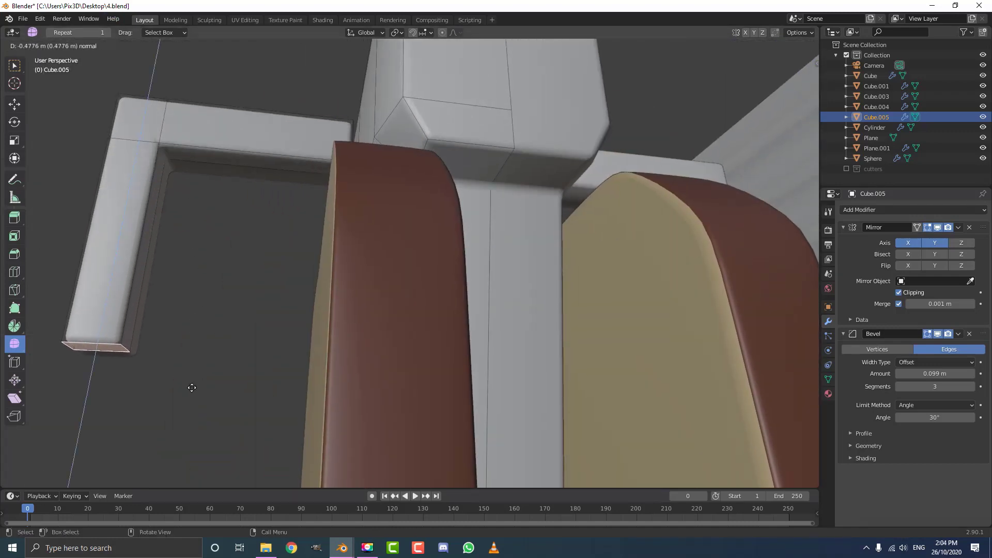
left_click(188, 392)
scroll(217, 303, "down", 5)
middle_click_drag(217, 303, 369, 317)
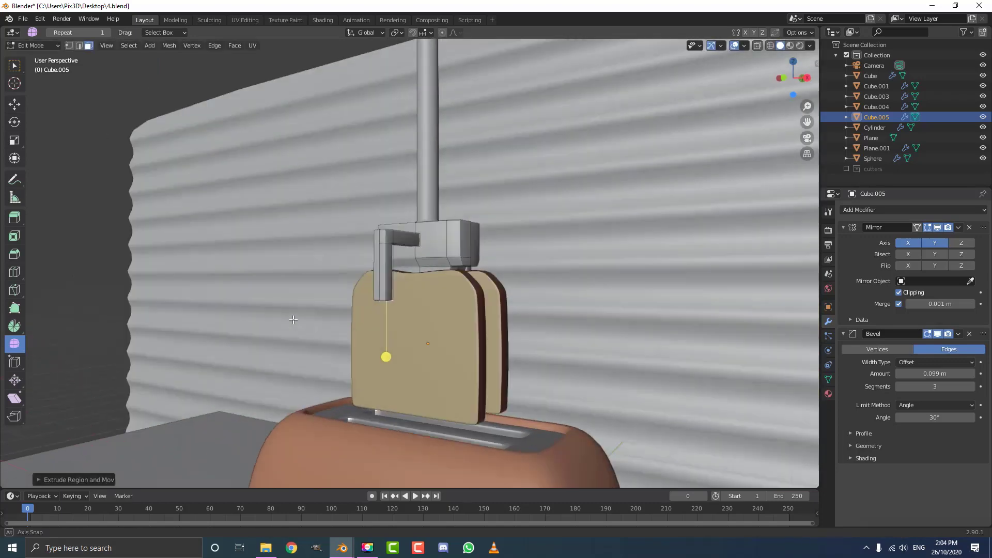
Select the side face of the vertical leg and extrude it sideways about 0.36 m into a wide plate
scroll(376, 299, "up", 5)
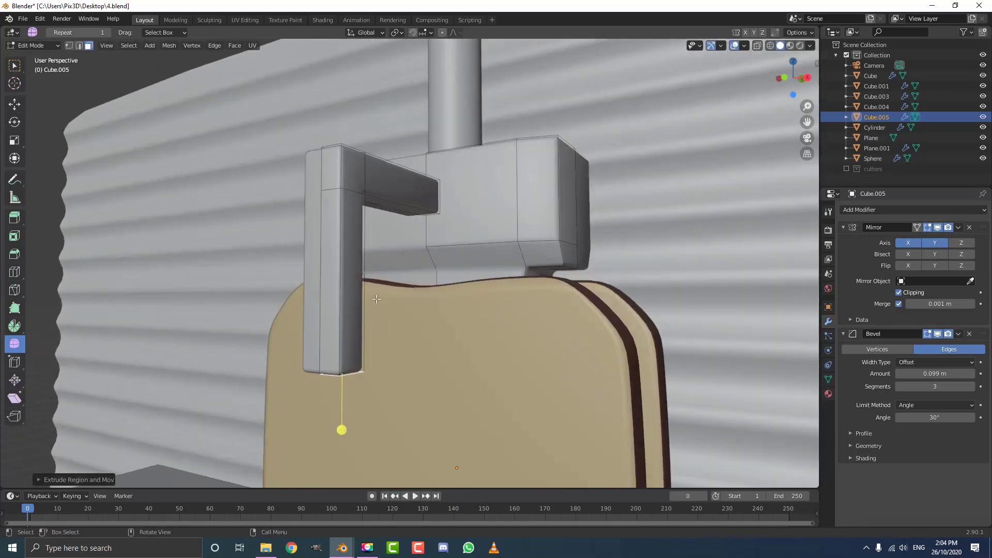
left_click(347, 238)
key("e")
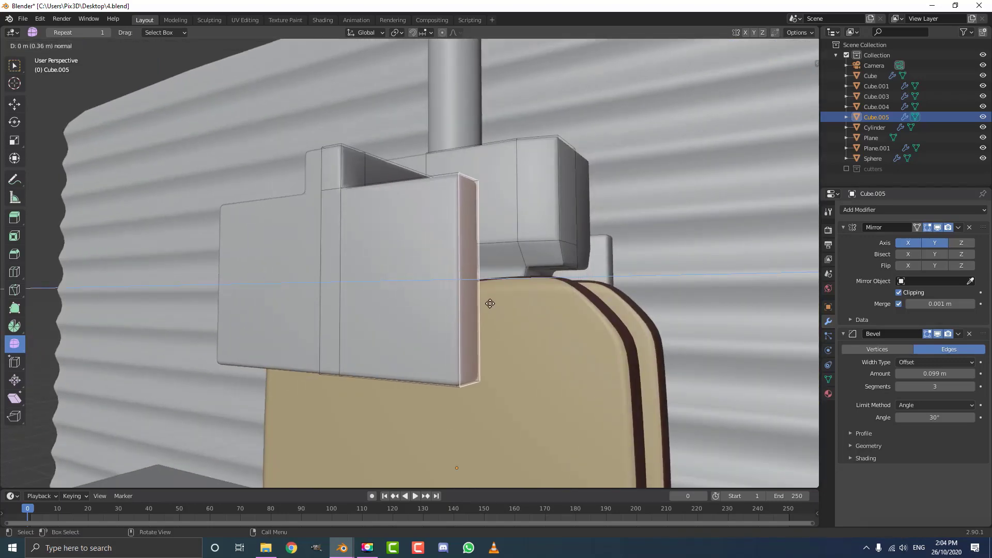
left_click(489, 304)
Scale down the plate's end face and lower it along Z about 0.15 m so the plate tapers like a clamp
key("s")
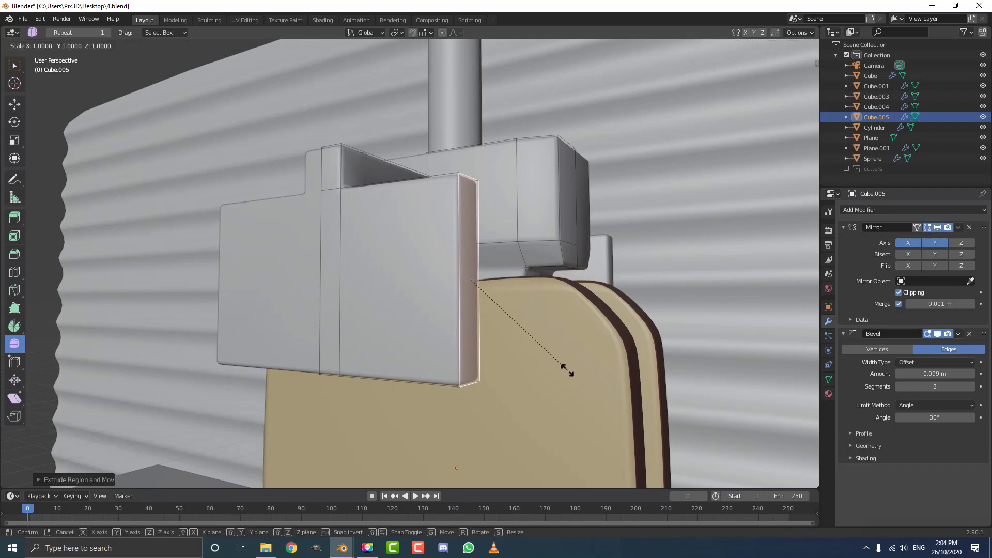
left_click(522, 277)
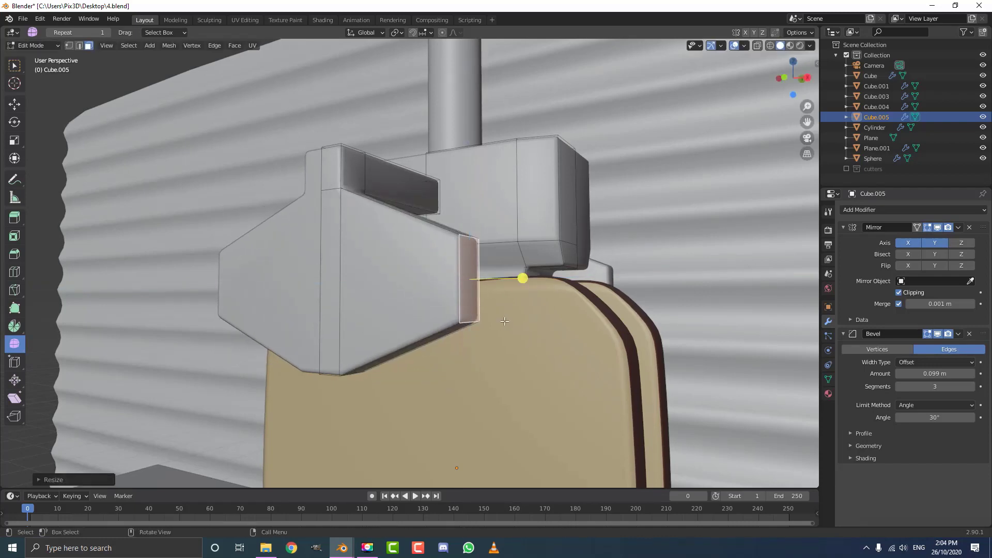
key("g")
key("z")
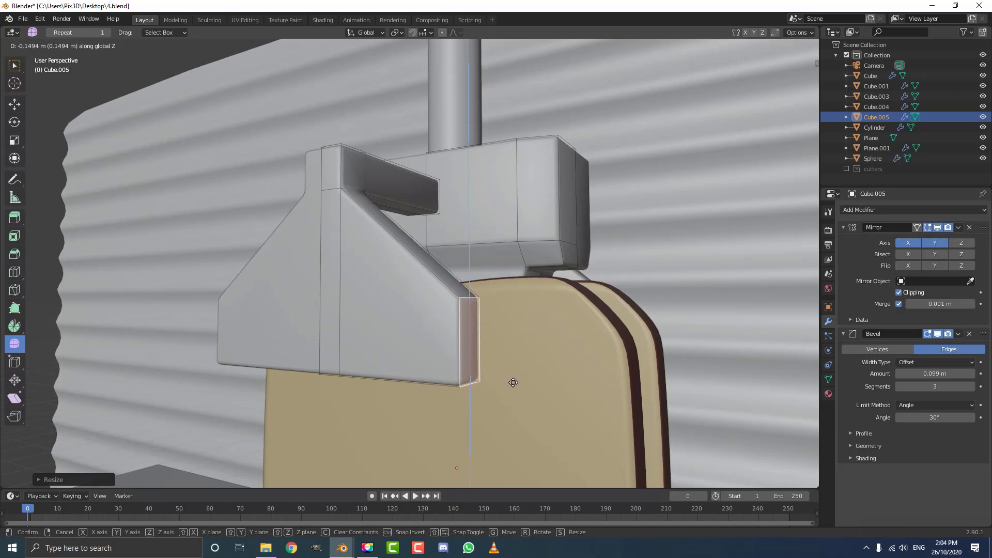
left_click(512, 381)
Extend the selection from the plate's end face to all linked geometry of the clamp arm
scroll(513, 381, "down", 4)
middle_click_drag(513, 382, 484, 347)
scroll(484, 346, "up", 3)
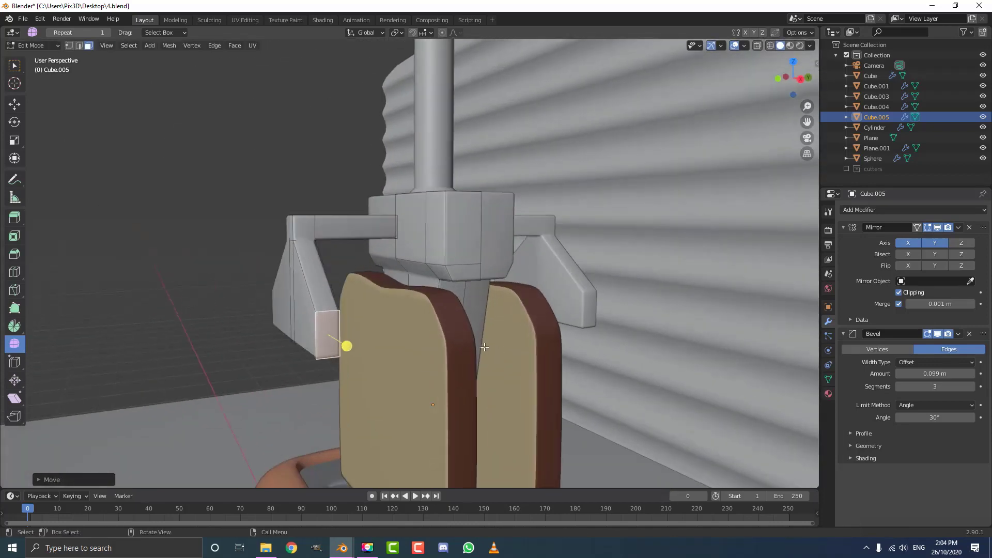
key("ctrl+l")
key("g")
key("y")
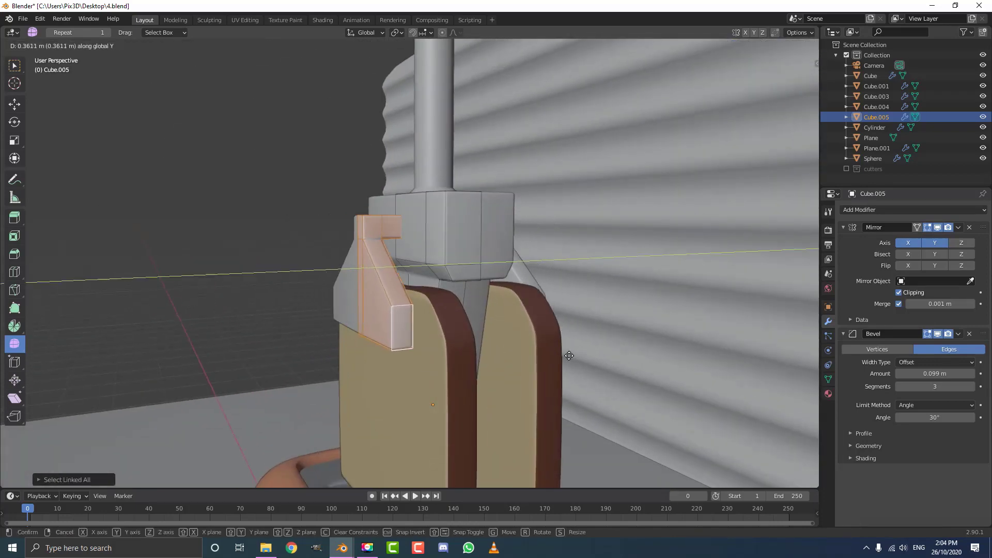
left_click(343, 277)
In the right side view, move the whole clamp arm inward along Y about 0.36 m against the block, and return to Object Mode
key("KP_3")
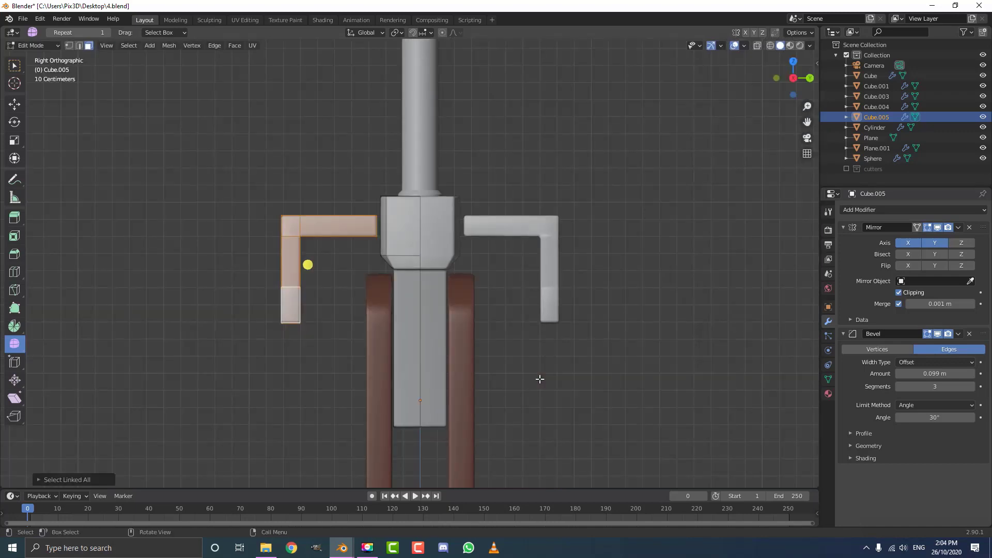
key("g")
key("y")
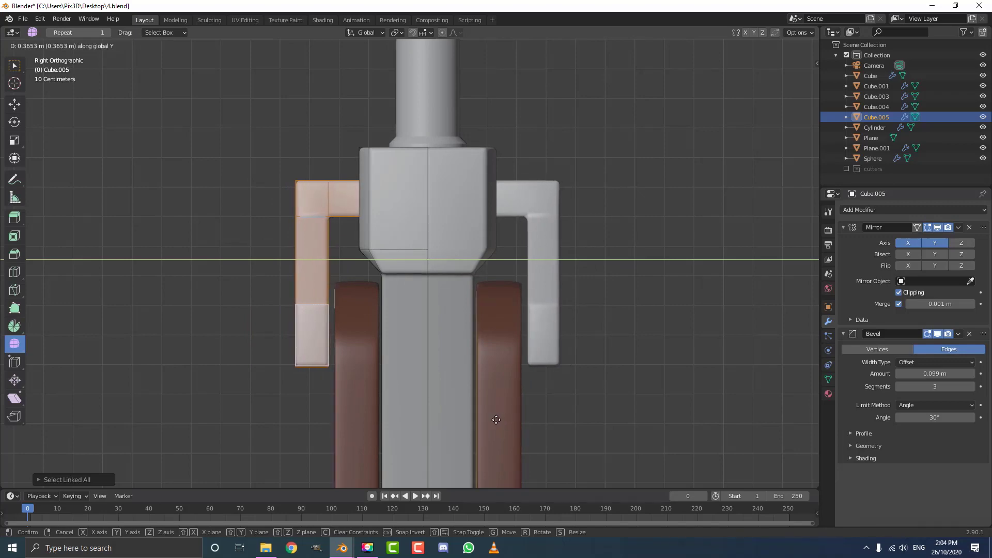
left_click(499, 421)
scroll(498, 417, "down", 3)
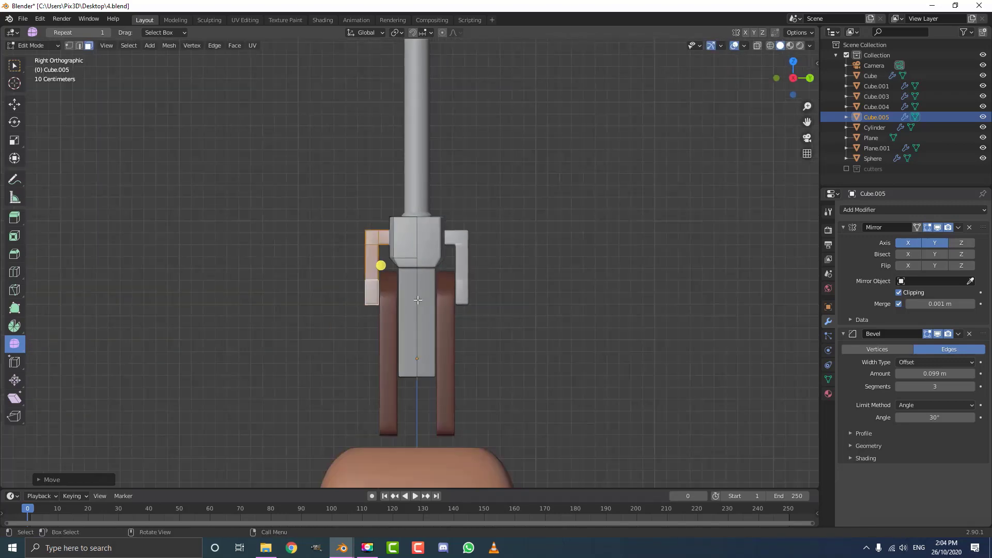
middle_click_drag(498, 417, 442, 268)
key("Tab")
scroll(457, 292, "down", 3)
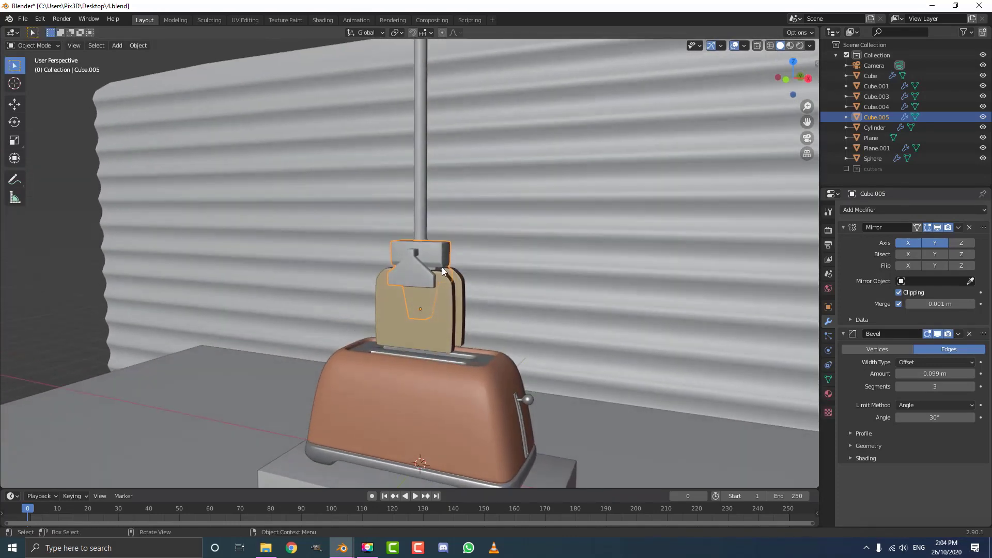
key("g")
key("z")
right_click(455, 238)
middle_click_drag(443, 148, 420, 172)
scroll(439, 232, "up", 2)
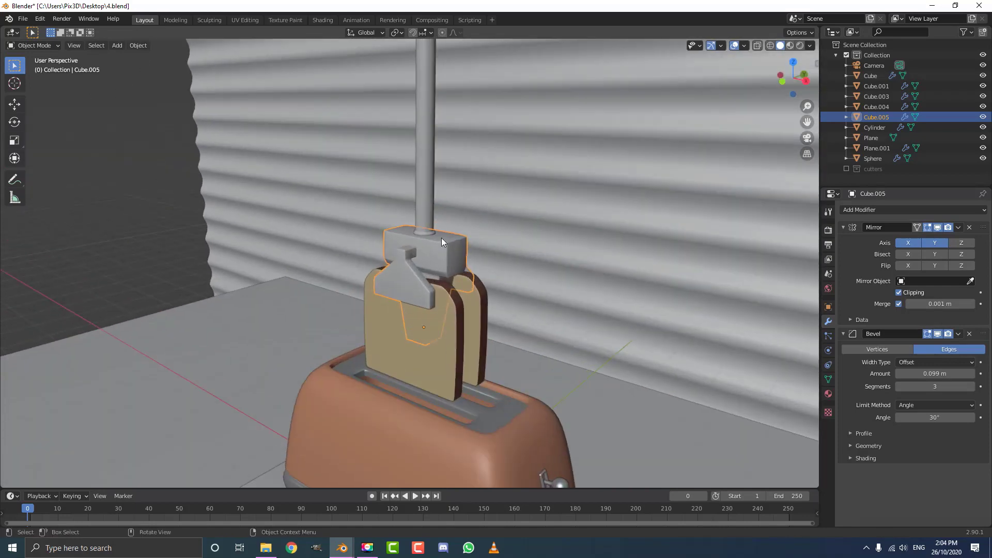
Parent the gripper to the tall shaft using Object (Keep Transform)
left_click(427, 174, "shift")
key("ctrl+p")
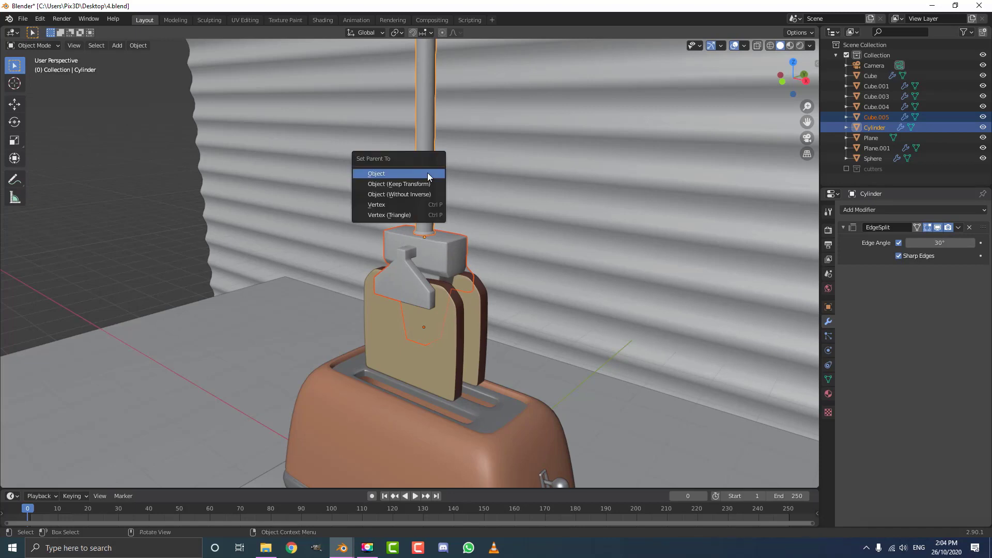
left_click(403, 184)
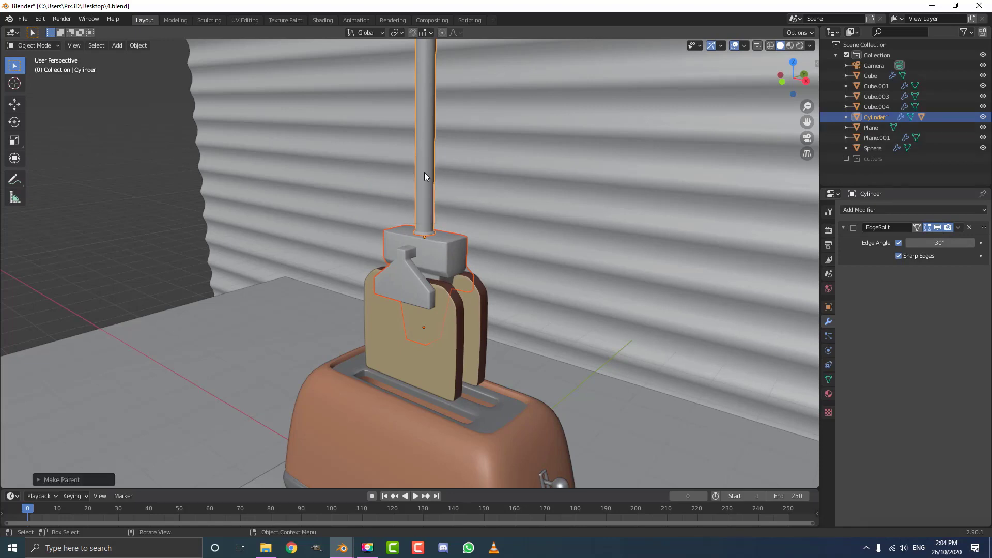
Try moving the shaft freely and along Z to check that the gripper follows, and cancel both moves
left_click(429, 164)
scroll(427, 186, "down", 5)
scroll(402, 222, "up", 2)
left_click(380, 237)
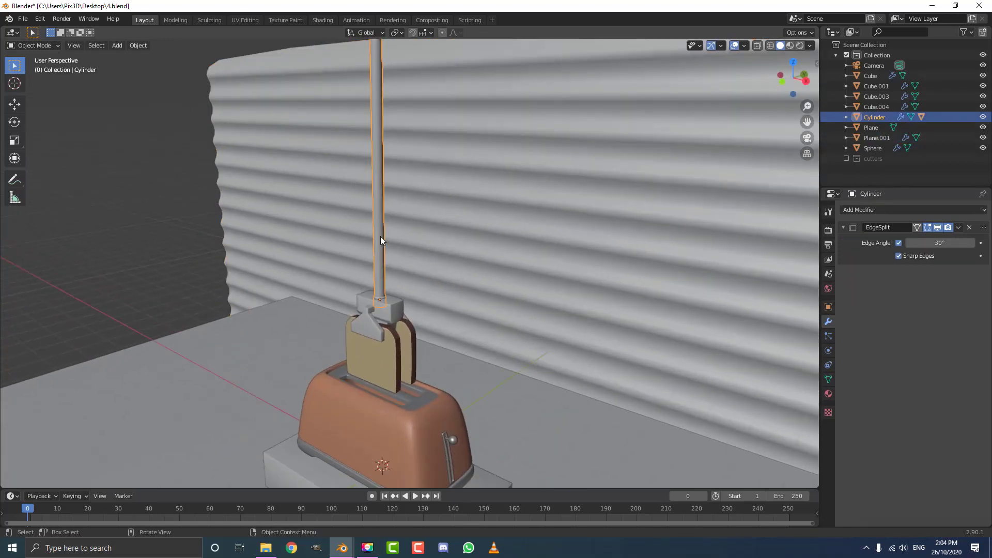
left_click(401, 307)
left_click(378, 257)
key("g")
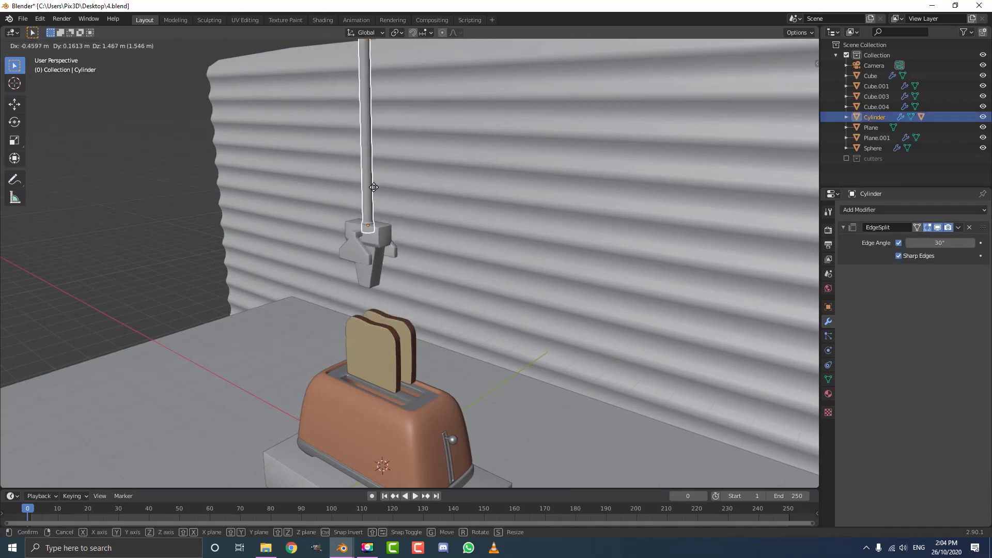
right_click(373, 200)
key("g")
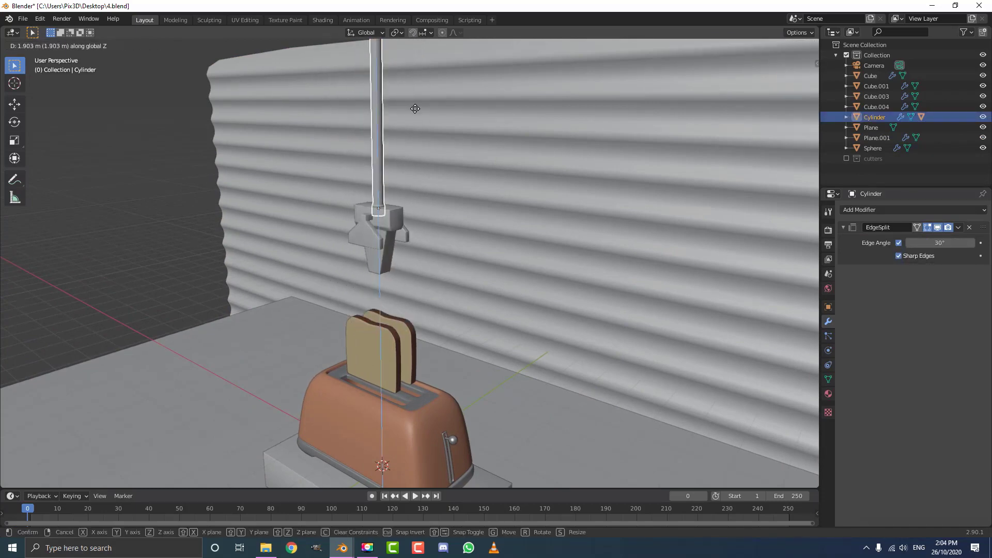
right_click(411, 170)
Edit the gripper mesh and extrude the clamp plate's end face sideways about 0.19 m
middle_click_drag(410, 170, 406, 190)
scroll(398, 327, "up", 6)
left_click(394, 223)
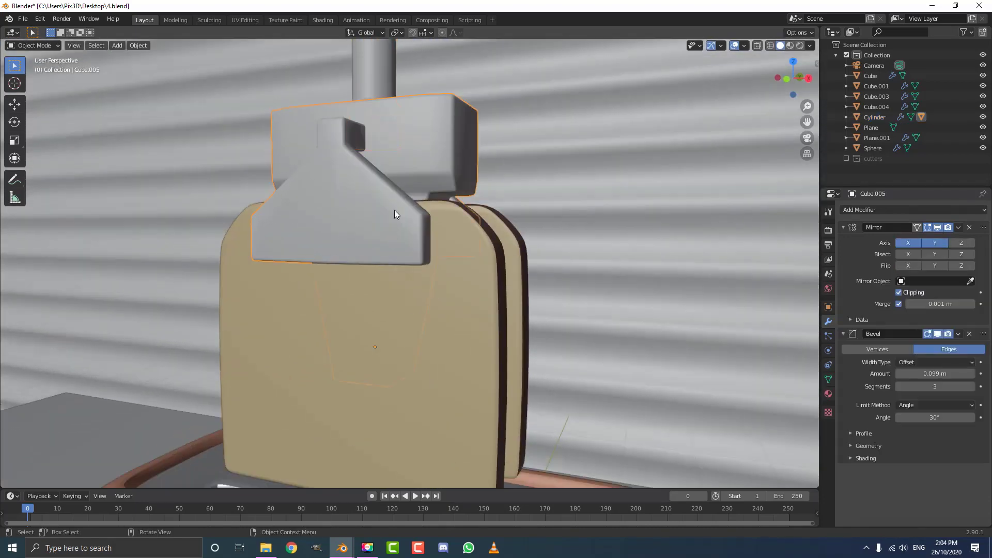
scroll(394, 235, "up", 1)
key("Tab")
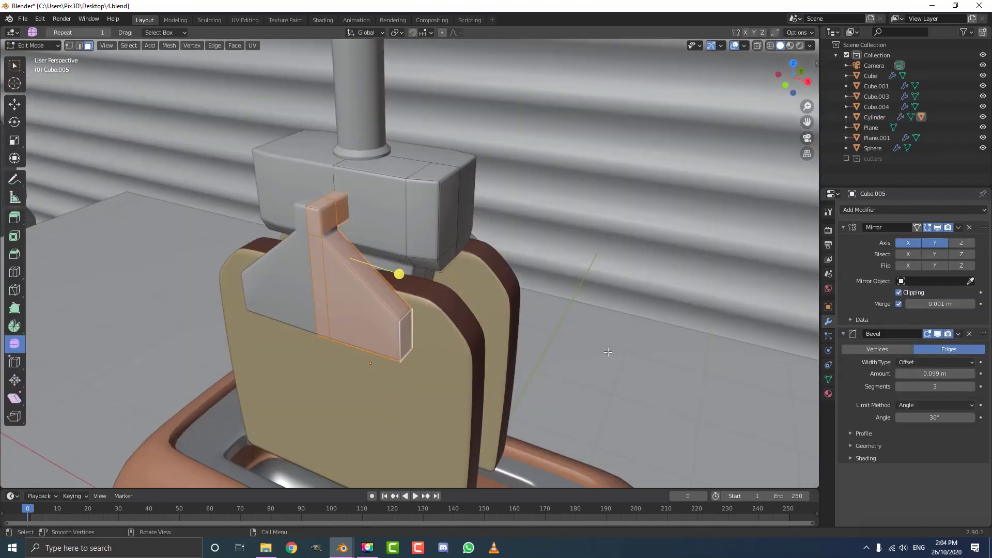
left_click(407, 327)
key("e")
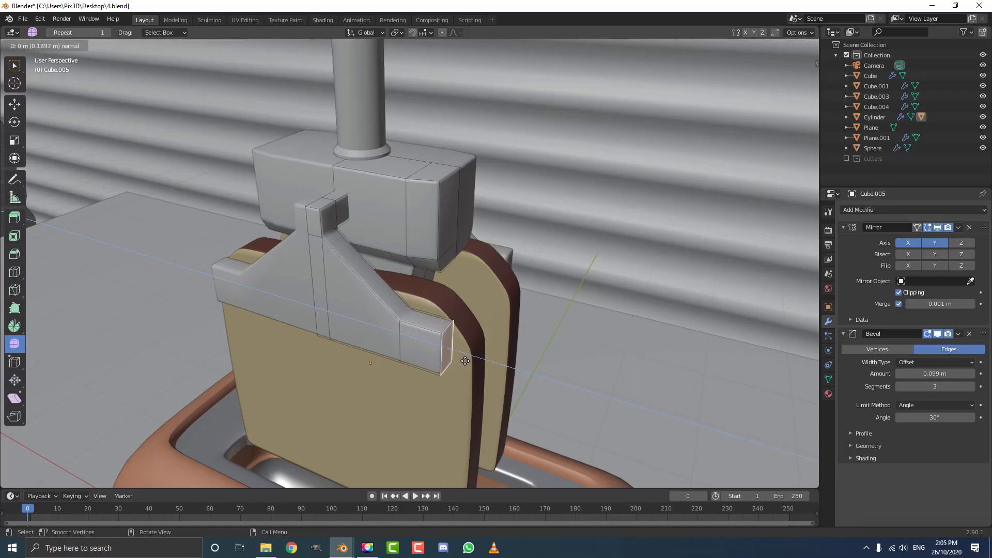
right_click(463, 361)
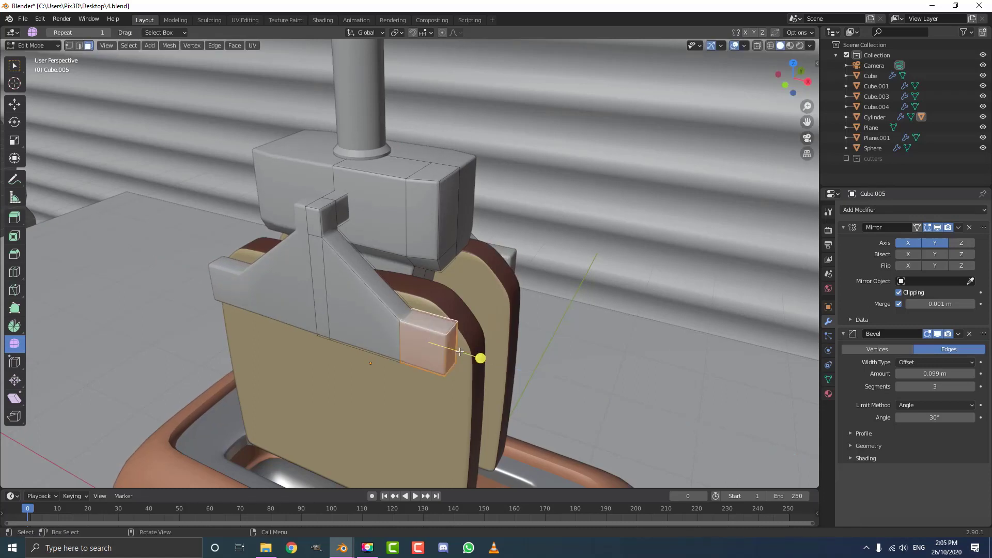
Shift the extruded end section inward along X, and pull its end face outward along X about 0.25 m to form a long bar
key("g")
key("x")
left_click(408, 334)
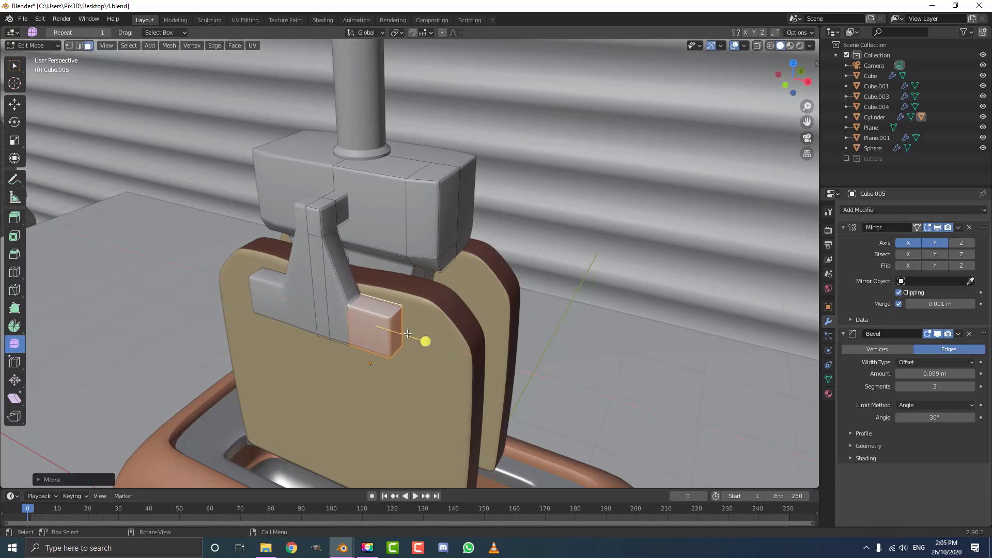
key("g")
key("x")
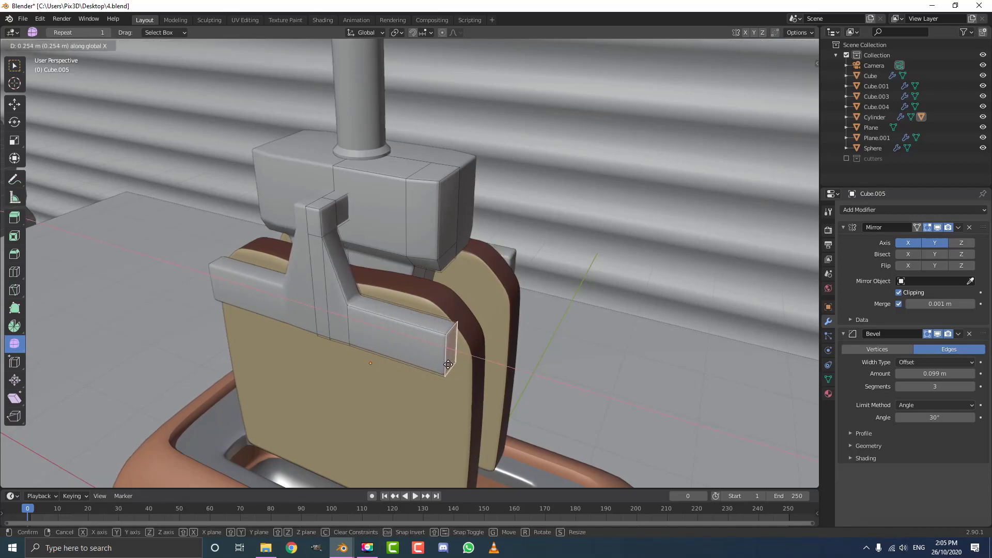
left_click(449, 367)
Grow the selection twice from the bar's end face and scale the lower clamp section thinner along Y
middle_click_drag(450, 366, 504, 326)
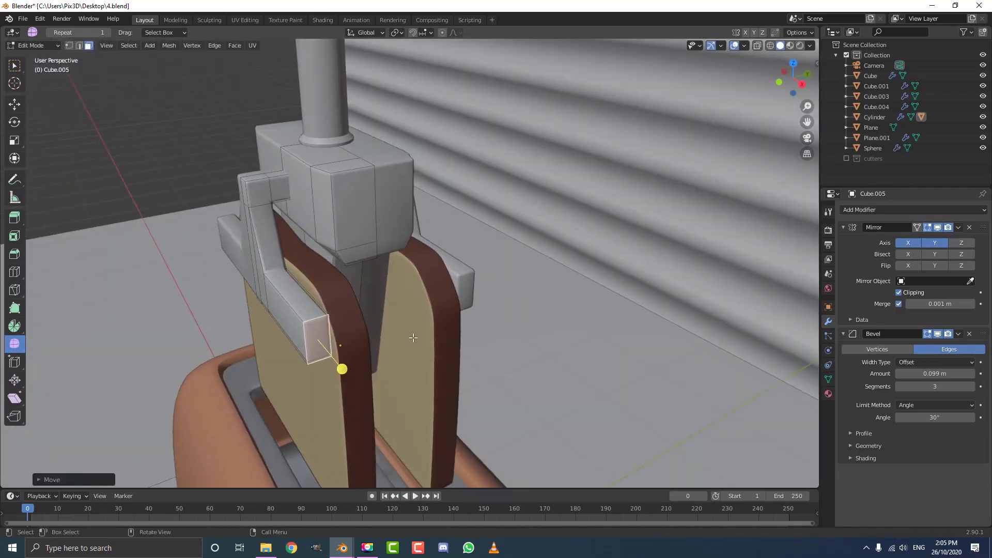
key("ctrl+KP_Add")
key("ctrl+KP_Add")
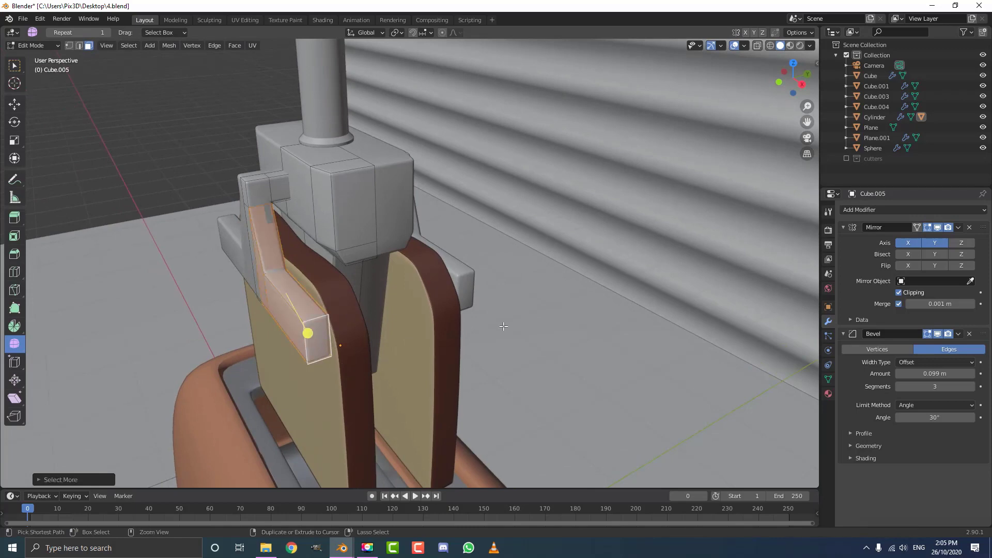
key("s")
key("y")
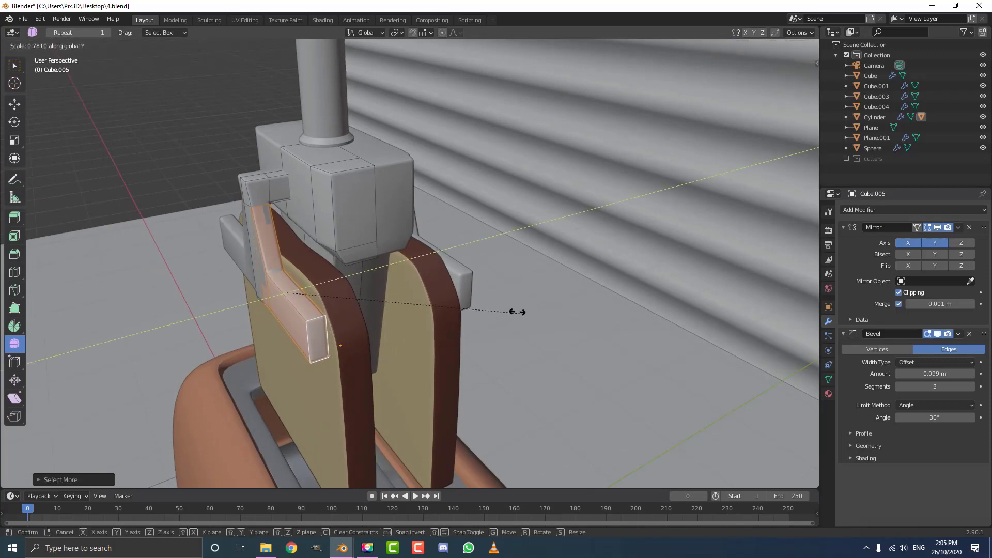
left_click(446, 299)
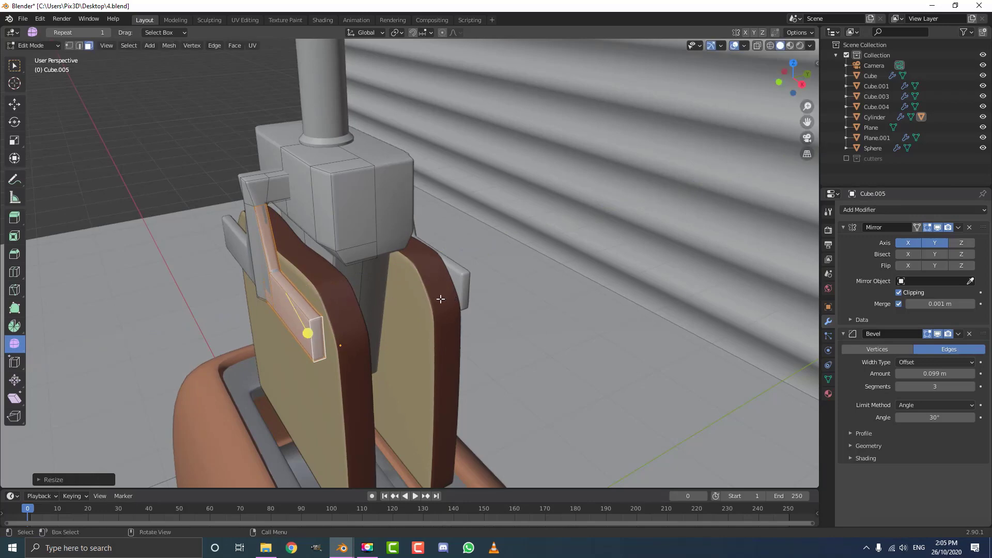
Move the selected lower clamp section about 0.03 m along Y toward the toast, and return to Object Mode
key("g")
key("y")
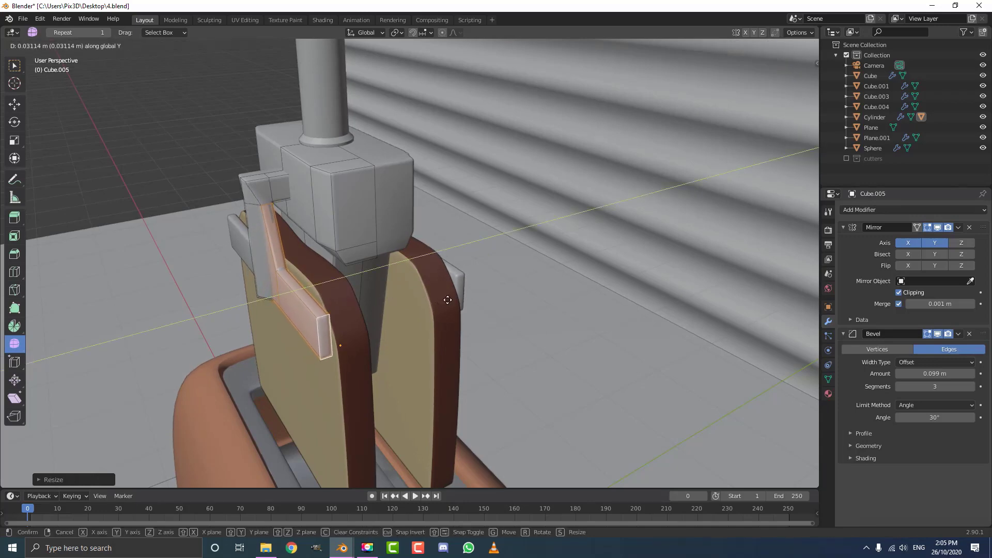
left_click(448, 299)
key("Tab")
scroll(443, 302, "down", 4)
key("alt+a")
middle_click_drag(413, 333, 309, 258)
scroll(309, 258, "up", 2)
Select all linked geometry of the clamp arm, move it outward about 0.027 m along Y, and return to Object Mode
key("Tab")
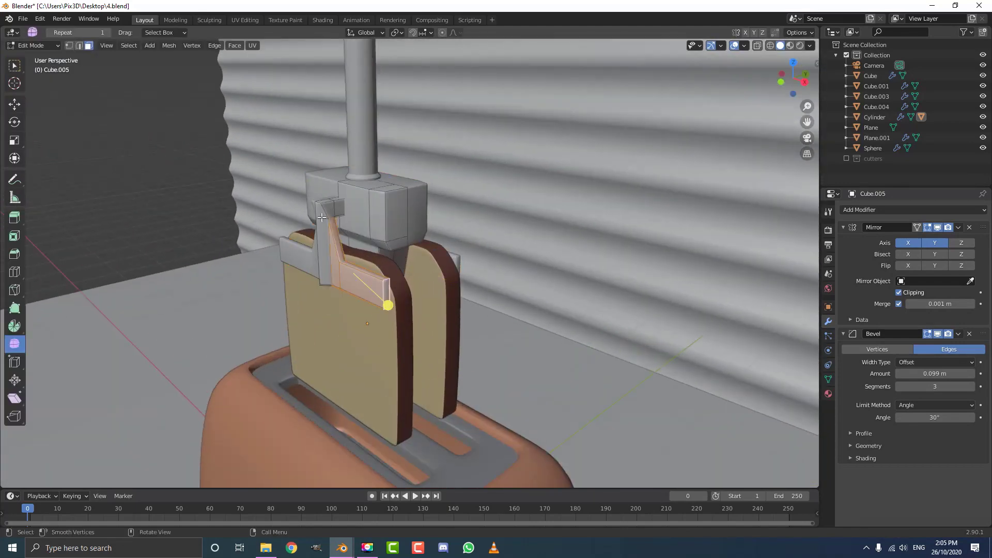
left_click(324, 220)
key("ctrl+l")
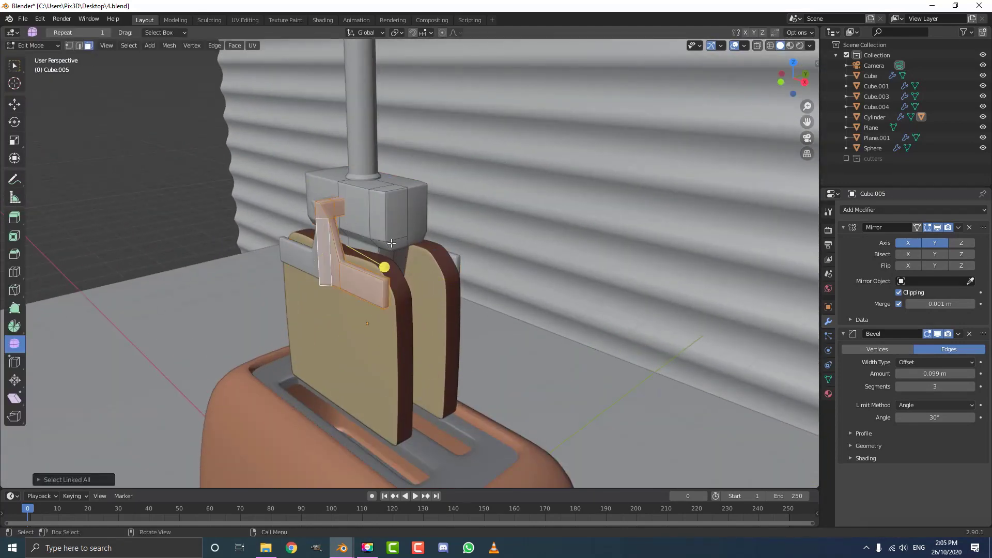
middle_click_drag(391, 242, 379, 248)
key("g")
key("y")
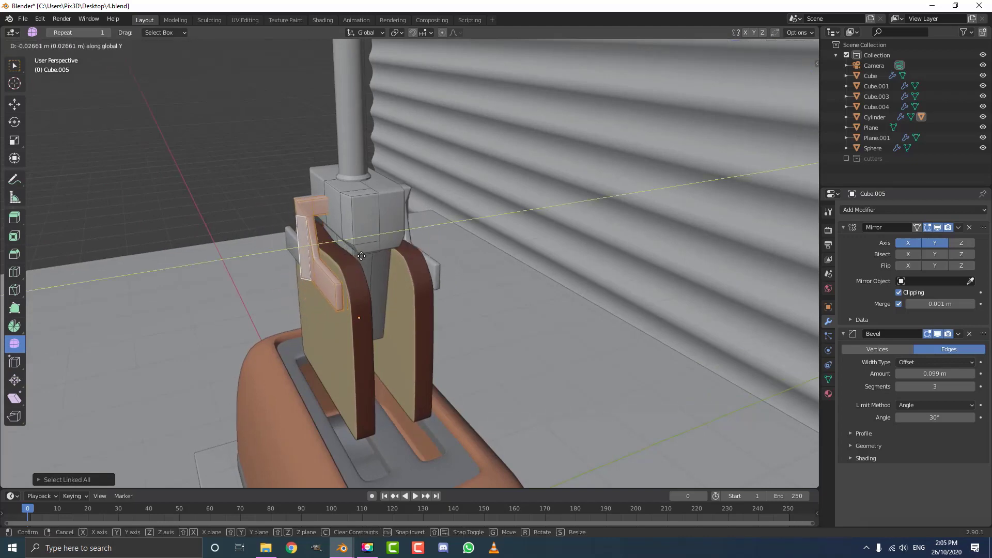
left_click(361, 256)
key("Tab")
scroll(374, 285, "down", 5)
middle_click_drag(373, 284, 402, 262)
scroll(402, 258, "up", 3)
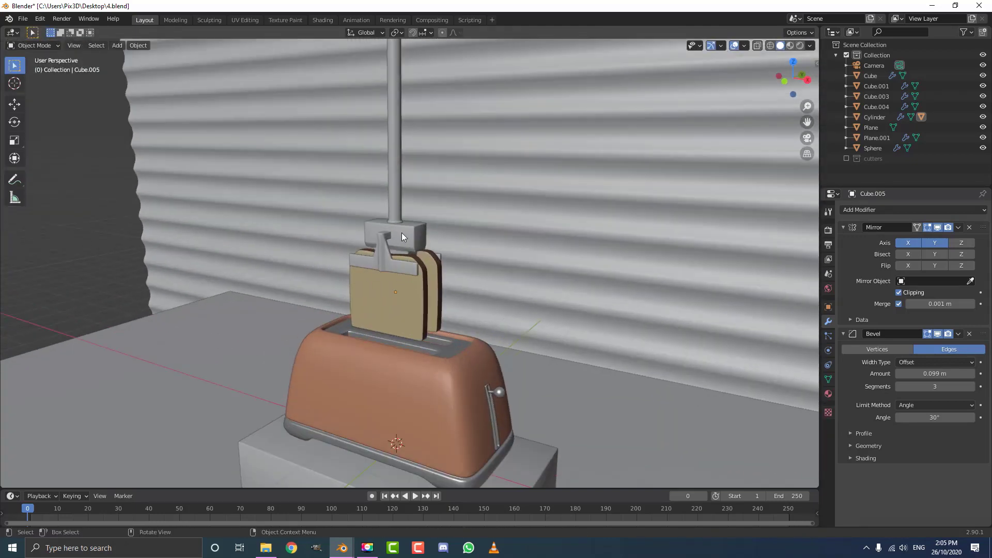
Assign the existing chrome material to the gripper and to the tall shaft
left_click(828, 394)
left_click(847, 254)
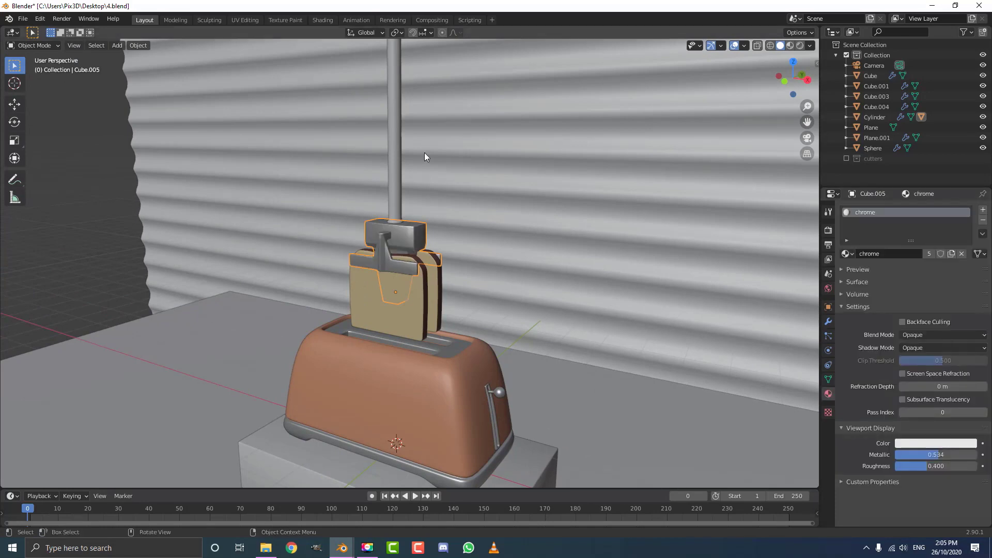
left_click(399, 160)
left_click(847, 253)
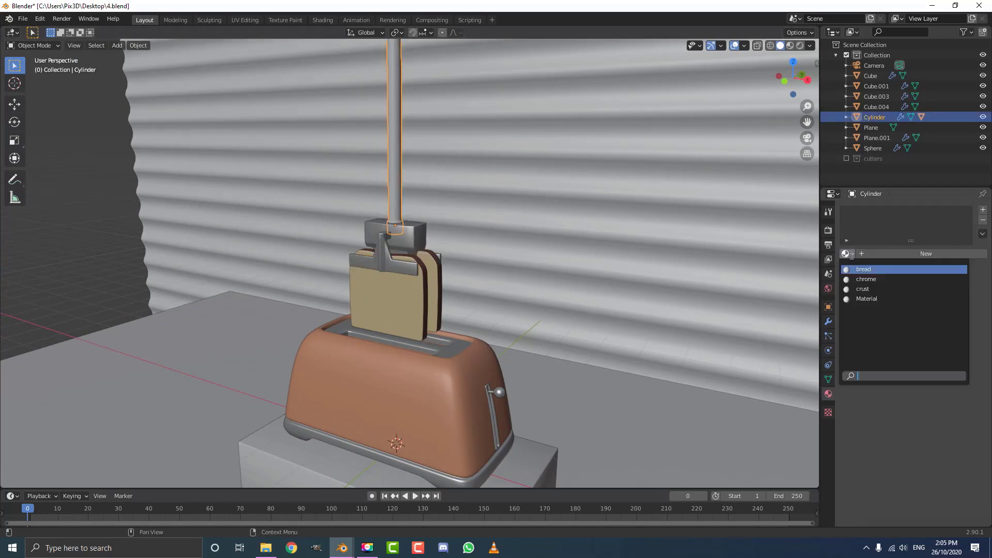
left_click(865, 279)
scroll(484, 252, "down", 5)
middle_click_drag(485, 252, 406, 250)
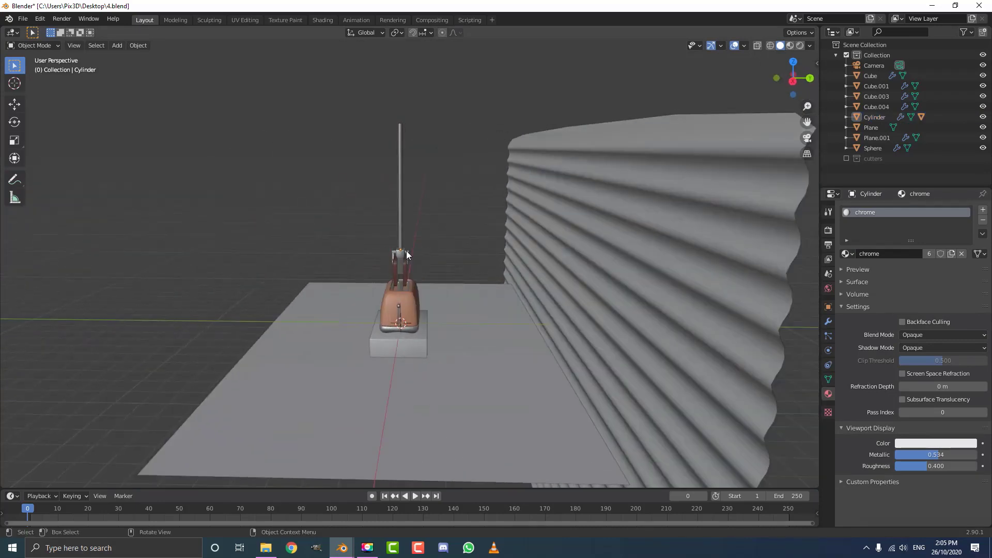
In camera view, give the block under the toaster a new material named floor with a light purple viewport color, hue 0.758 and saturation 0.267
key("KP_0")
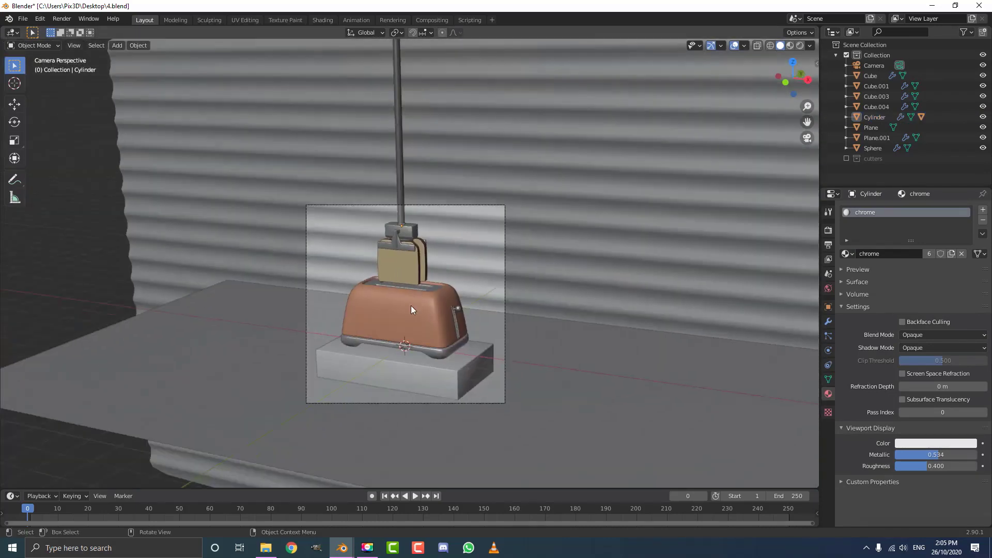
scroll(411, 309, "up", 4)
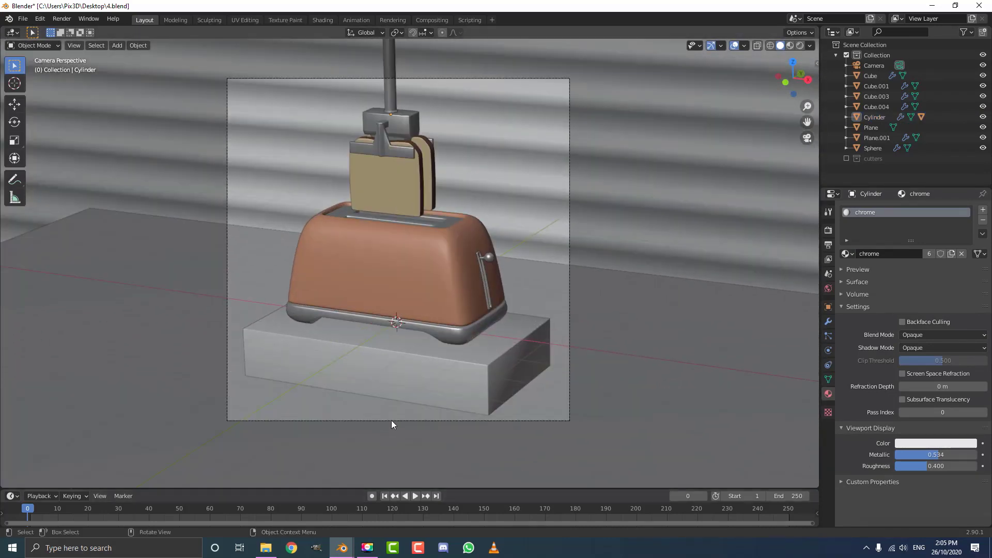
mouse_move(341, 547)
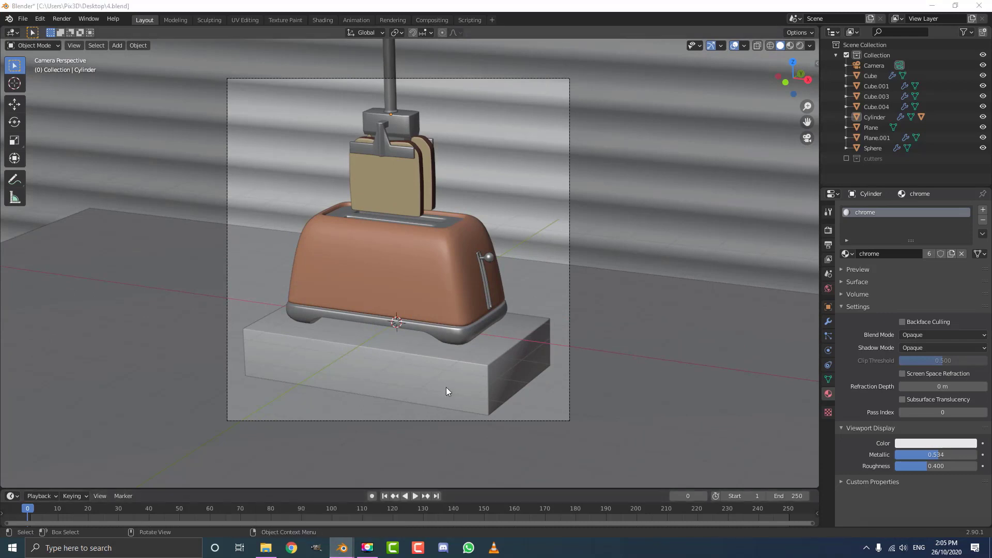
left_click(431, 364)
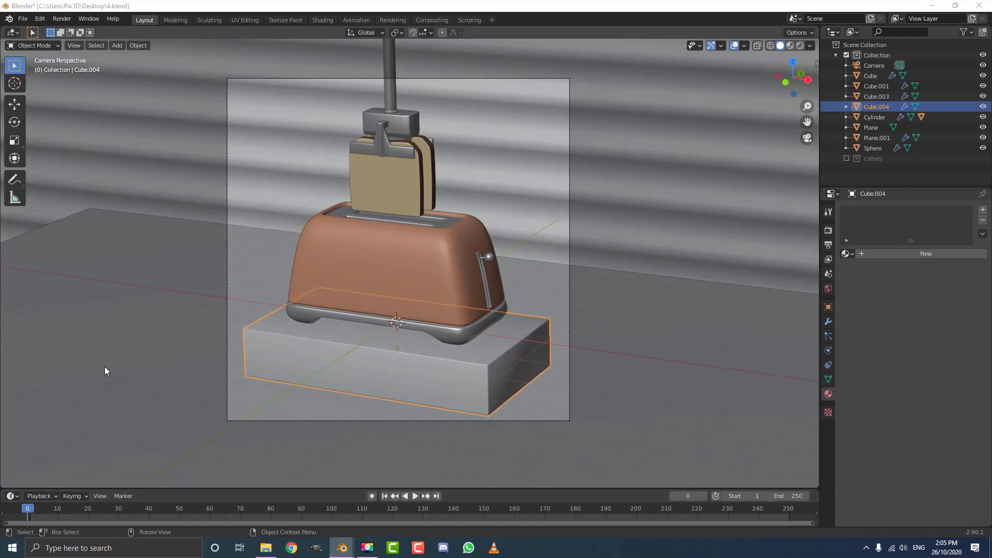
left_click(923, 252)
double_click(904, 253)
type("flo")
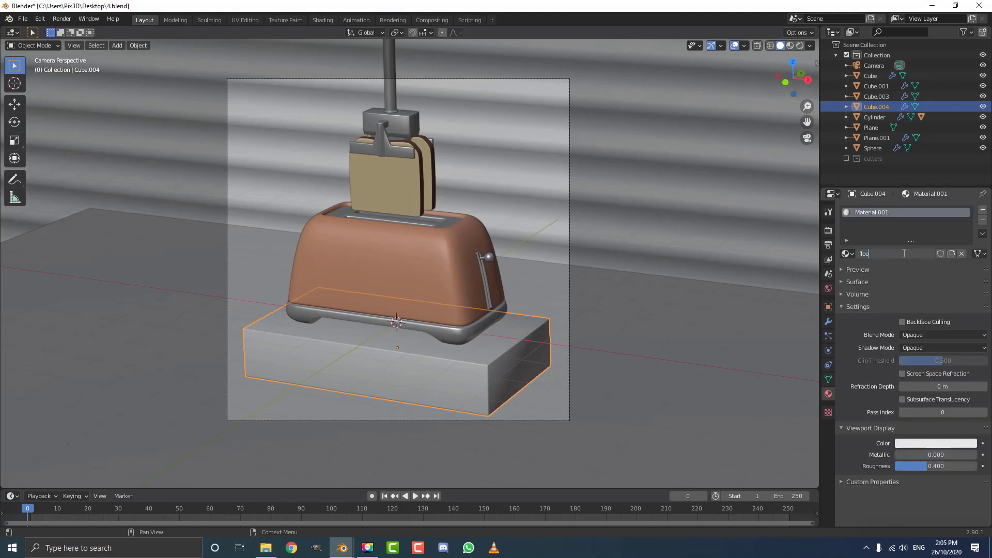
type("or")
key("Return")
left_click(948, 443)
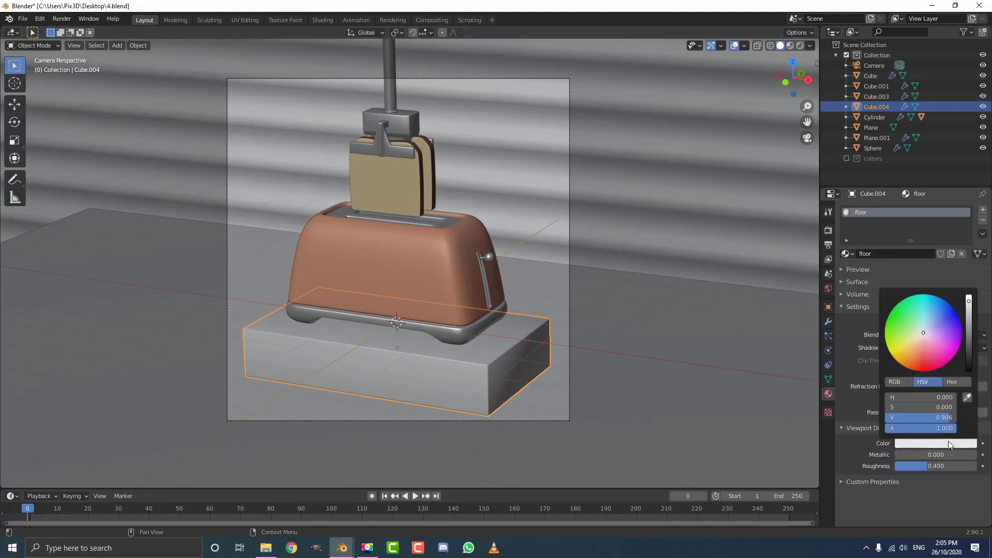
left_click(933, 332)
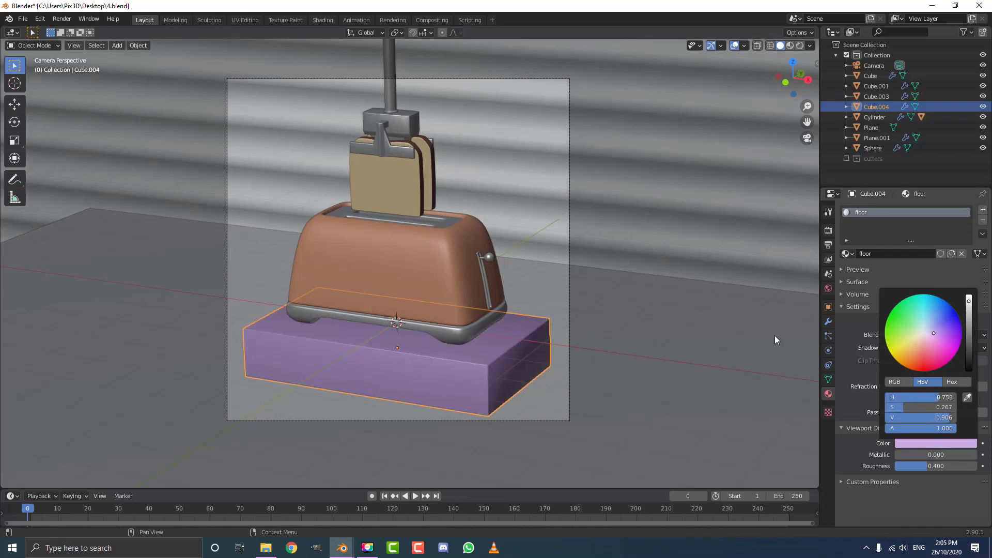
Assign the existing floor material to the large ground plane
left_click(699, 347)
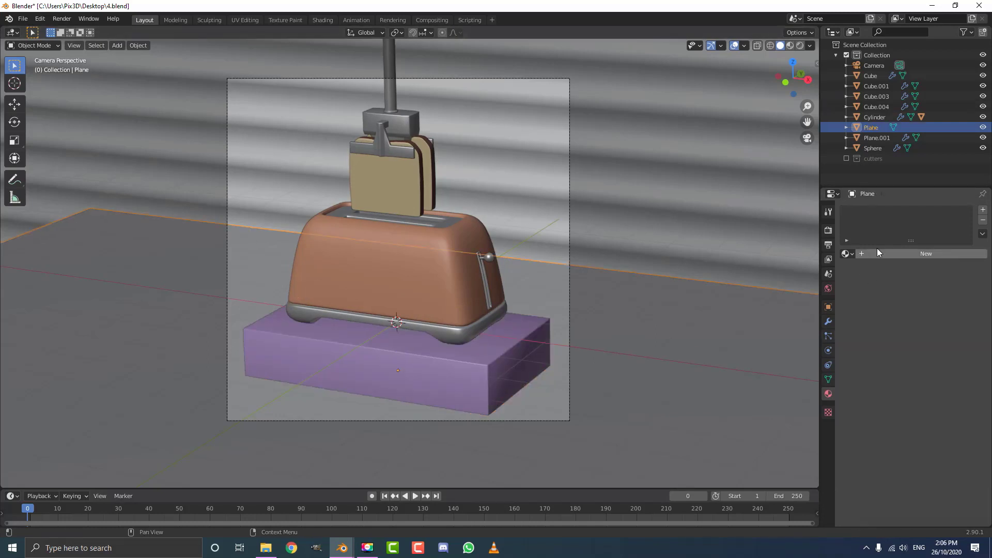
left_click(847, 254)
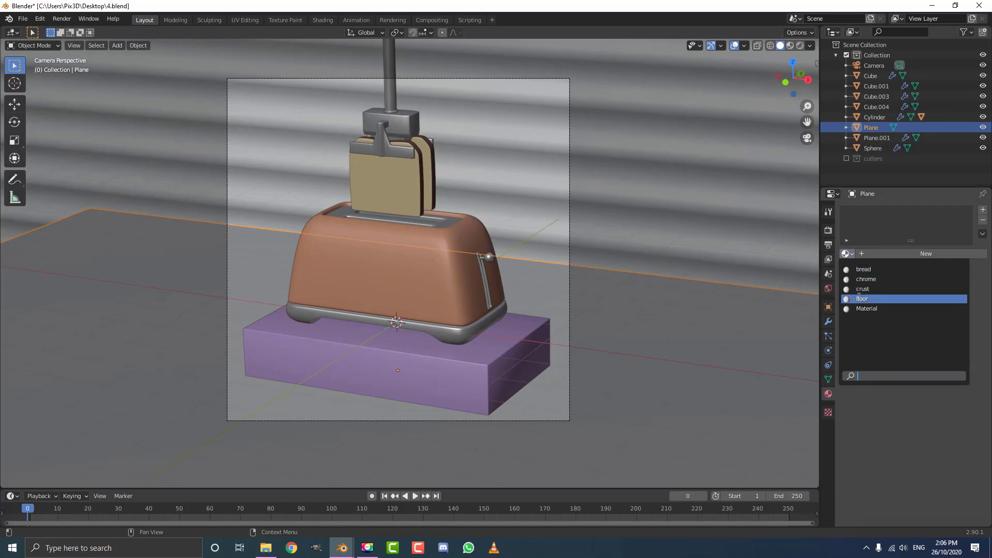
left_click(873, 302)
scroll(547, 314, "down", 4)
middle_click_drag(562, 325, 453, 292)
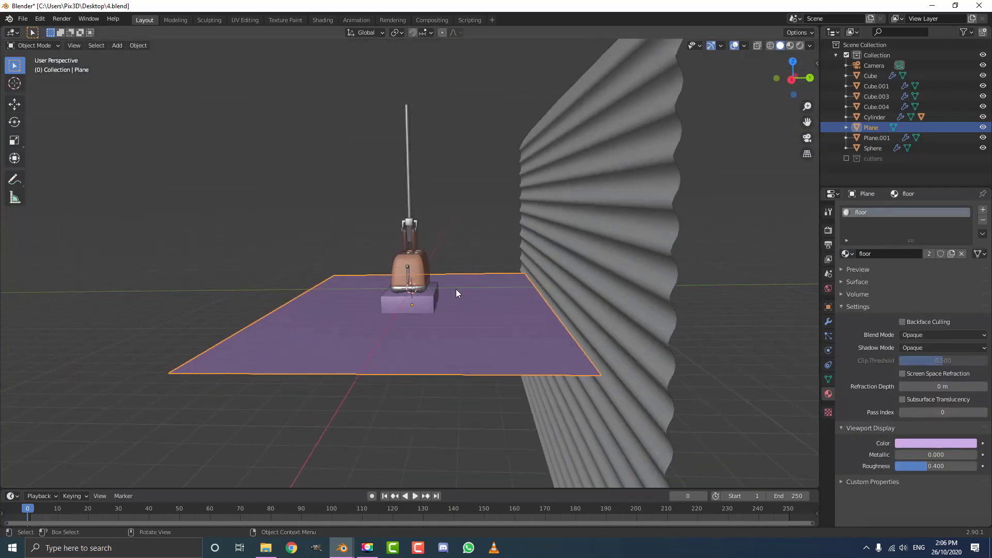
left_click(431, 303)
left_click(435, 337)
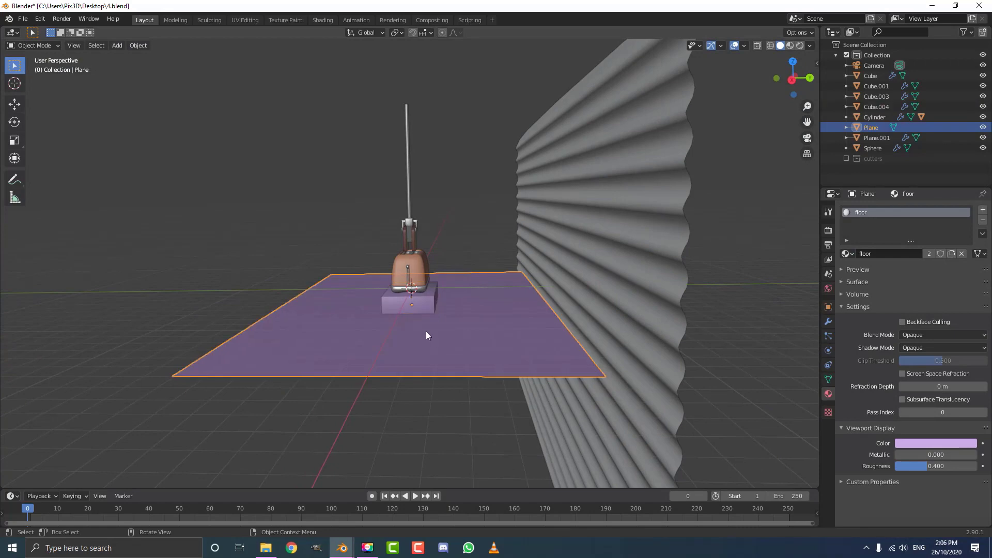
In camera view, give the corrugated wall a new material named BG with a light pink viewport color, hue 0.827 and saturation 0.256
key("KP_0")
left_click(485, 132)
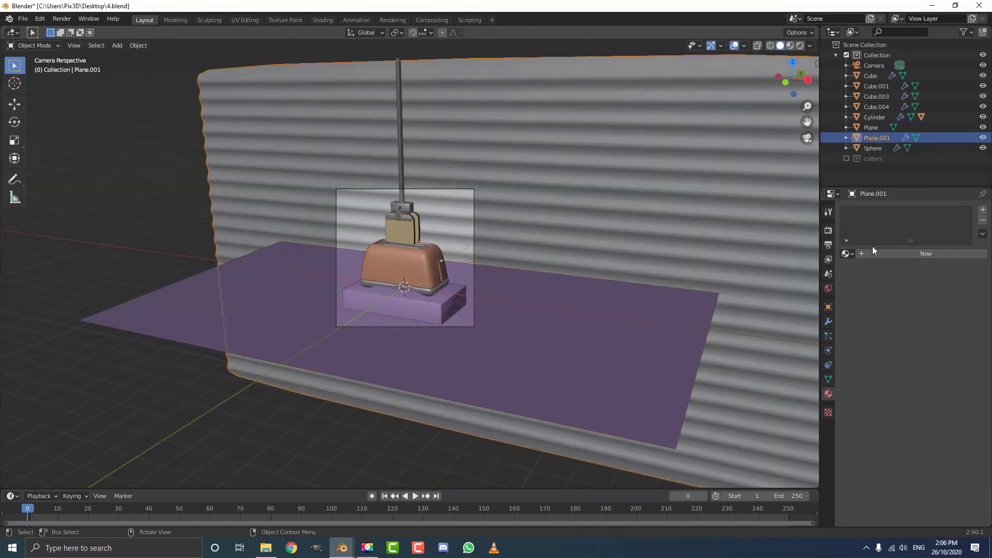
left_click(903, 256)
left_click(898, 254)
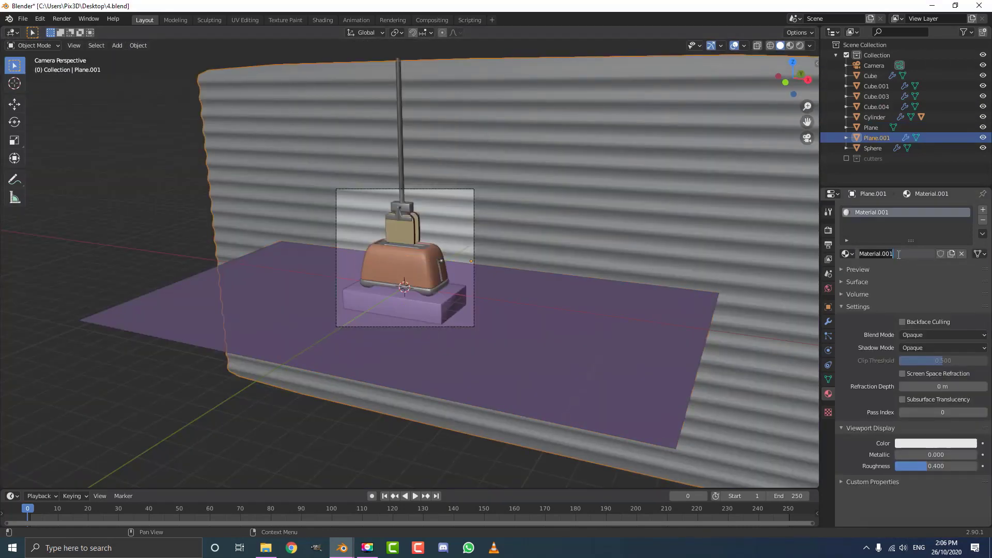
type("BG")
key("Return")
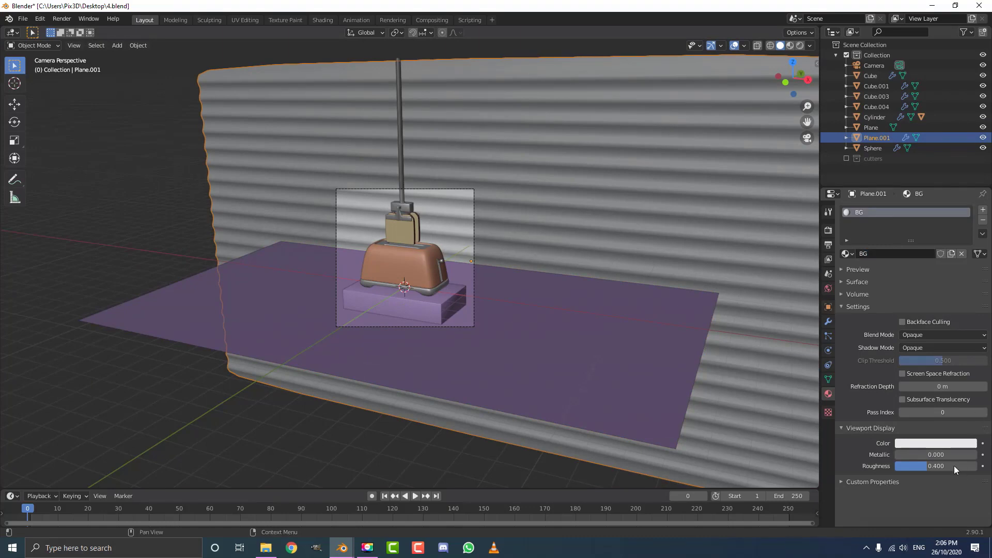
left_click(930, 443)
left_click(932, 338)
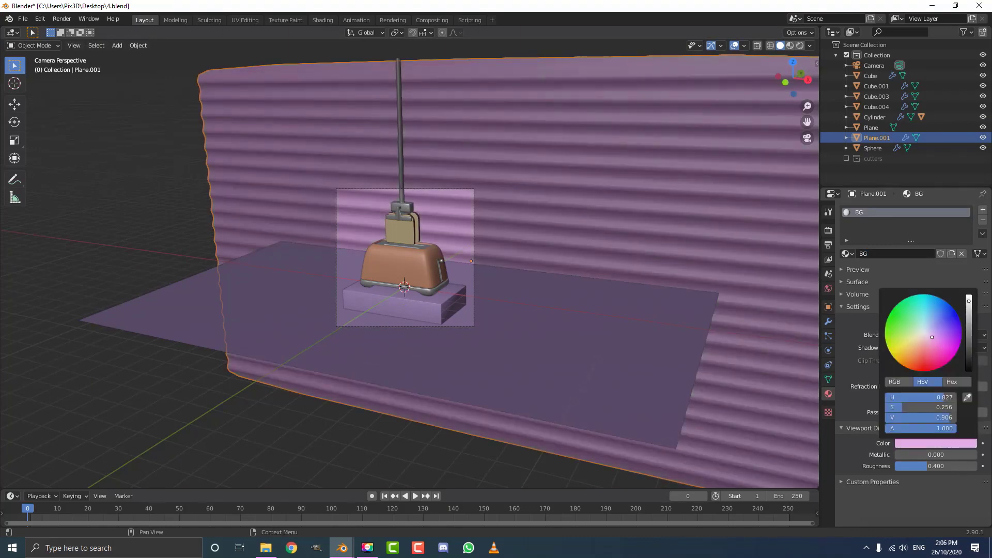
scroll(448, 245, "up", 5)
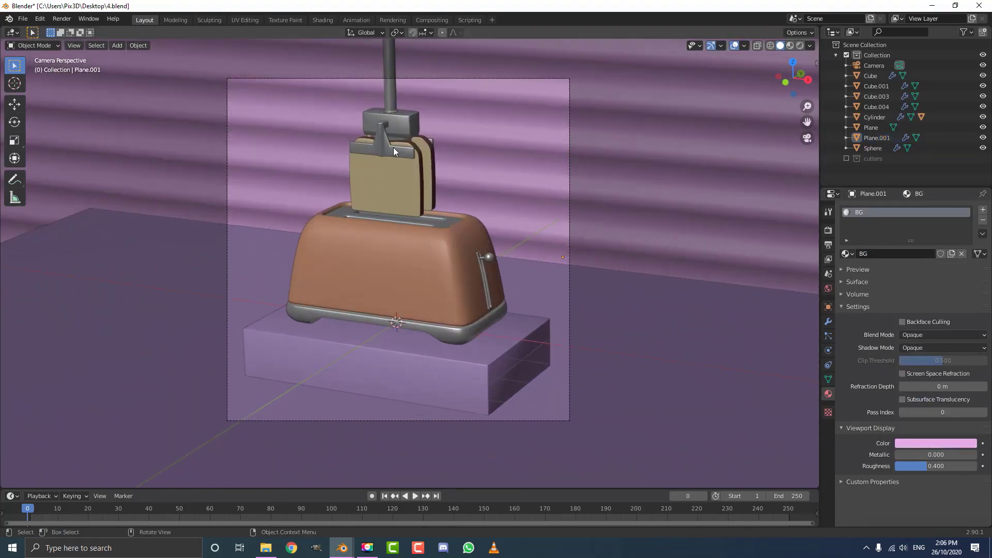
scroll(457, 129, "up", 2)
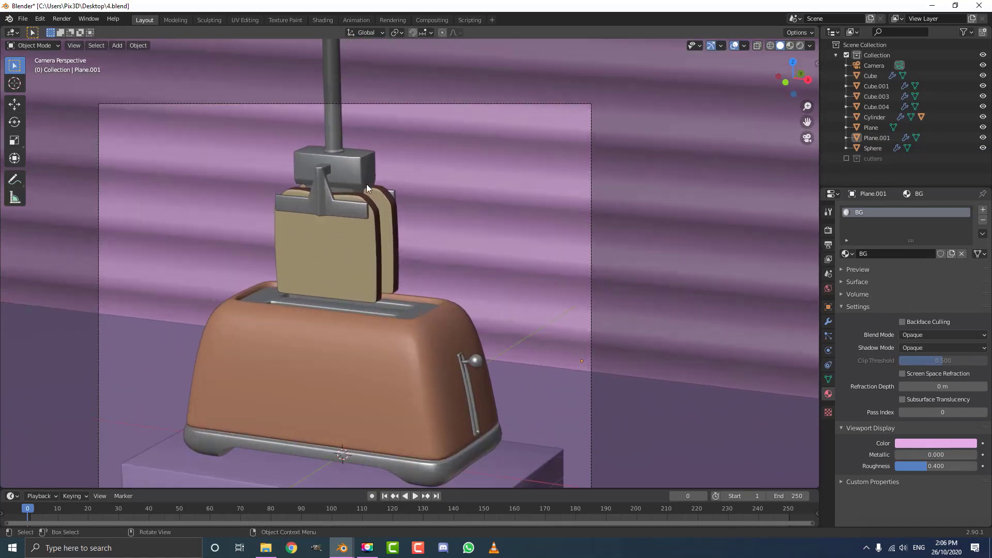
scroll(392, 193, "down", 3)
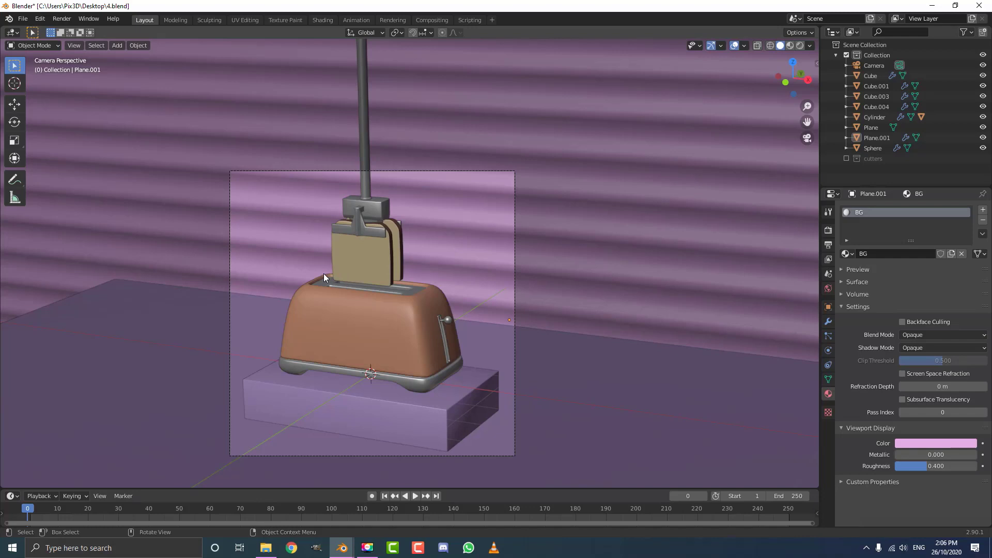
middle_click_drag(323, 274, 352, 248, "shift")
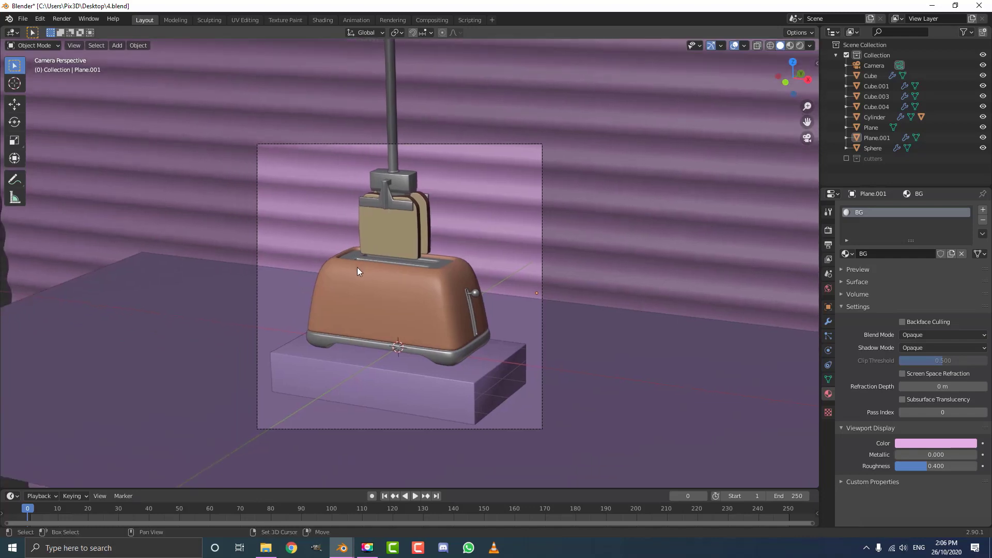
scroll(334, 336, "up", 1)
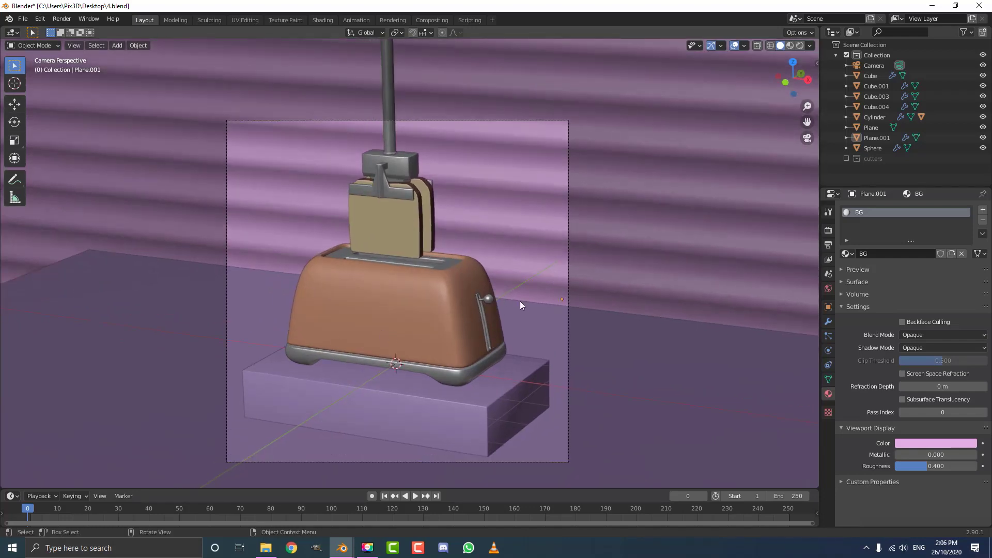
middle_click_drag(546, 345, 543, 335, "shift")
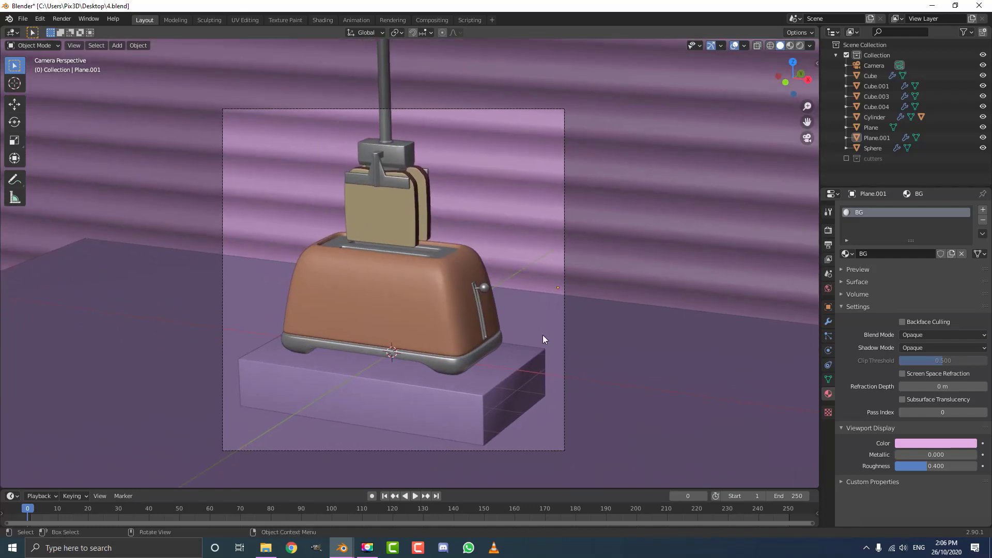